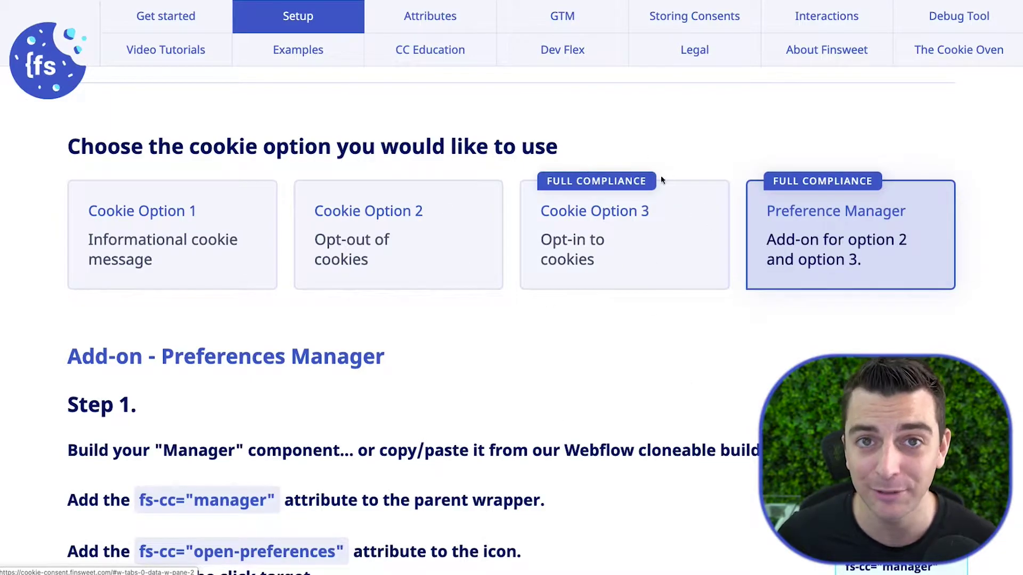
Read Step 1 of the Preferences Manager add-on instructions for building the Manager component
scroll(554, 228, "down", 3)
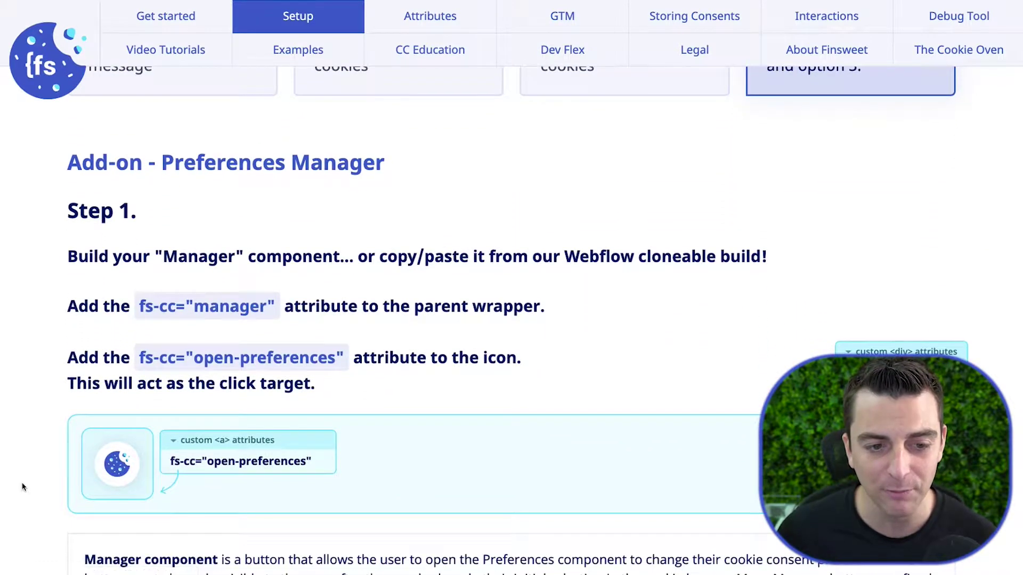
scroll(25, 488, "down", 1)
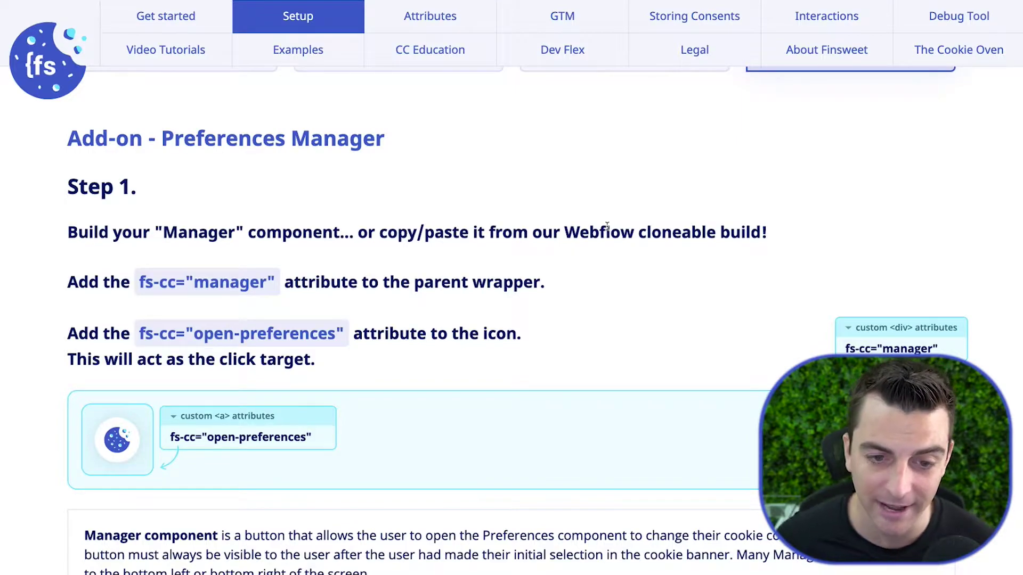
scroll(607, 227, "down", 1)
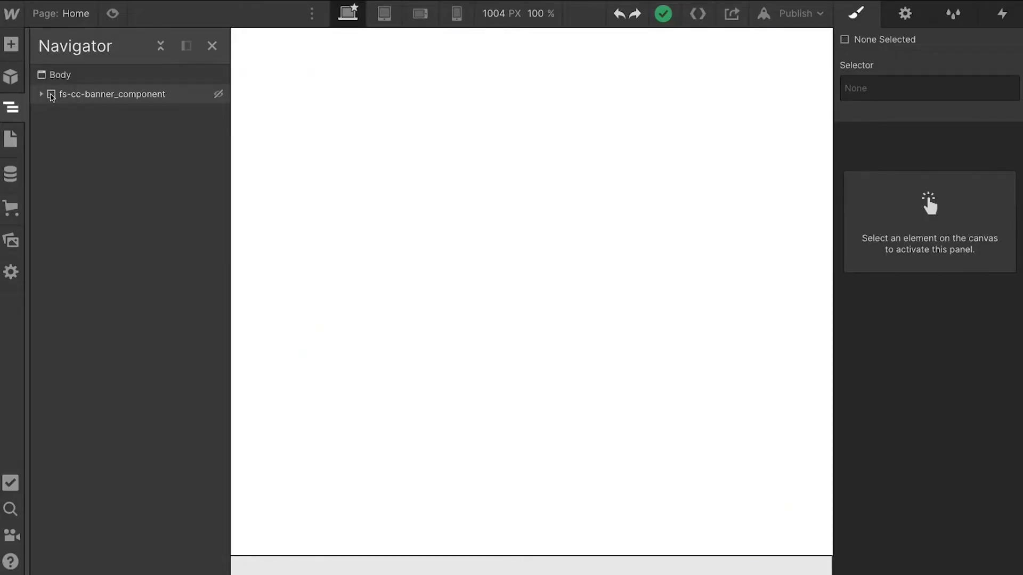
In the Webflow Designer, add a div block to the Body and give it the class fs-cc-manager_component
left_click(51, 96)
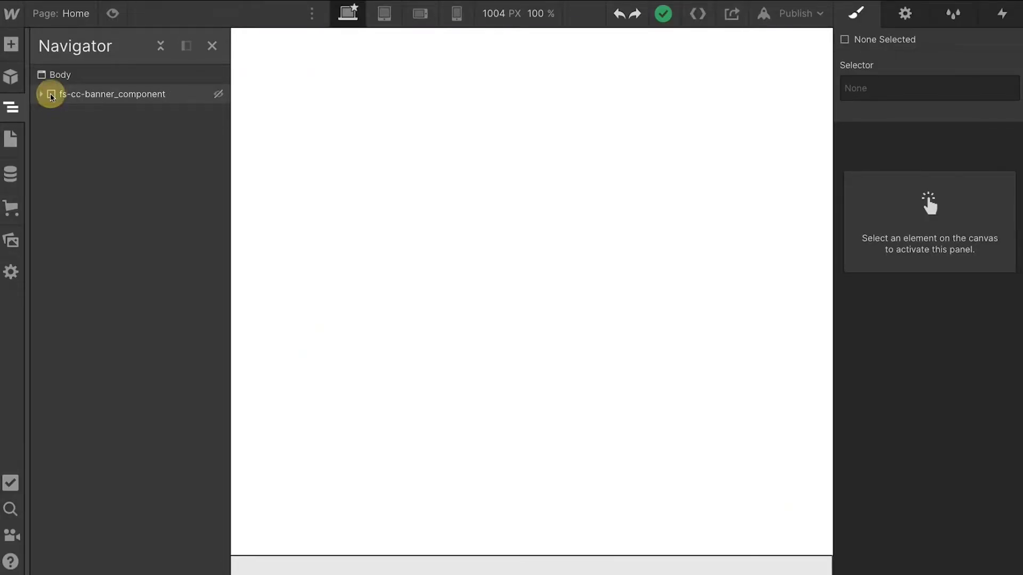
left_click(66, 78)
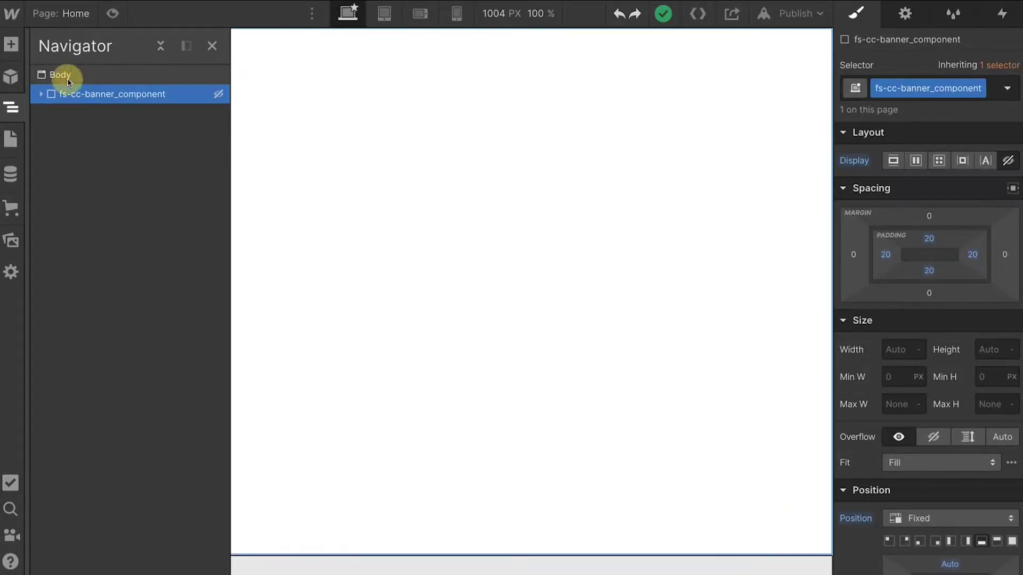
key("a")
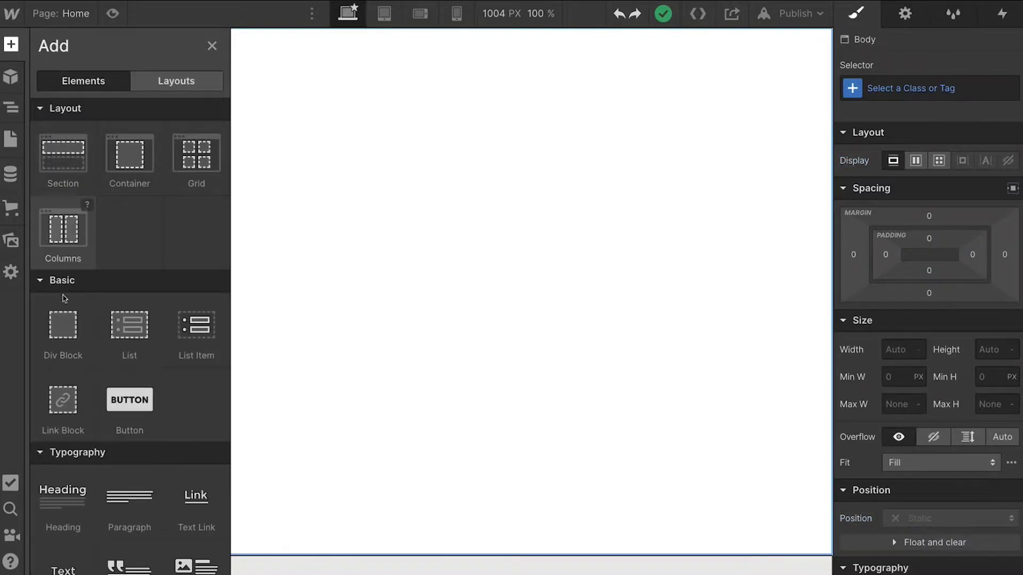
left_click(52, 321)
left_click(926, 90)
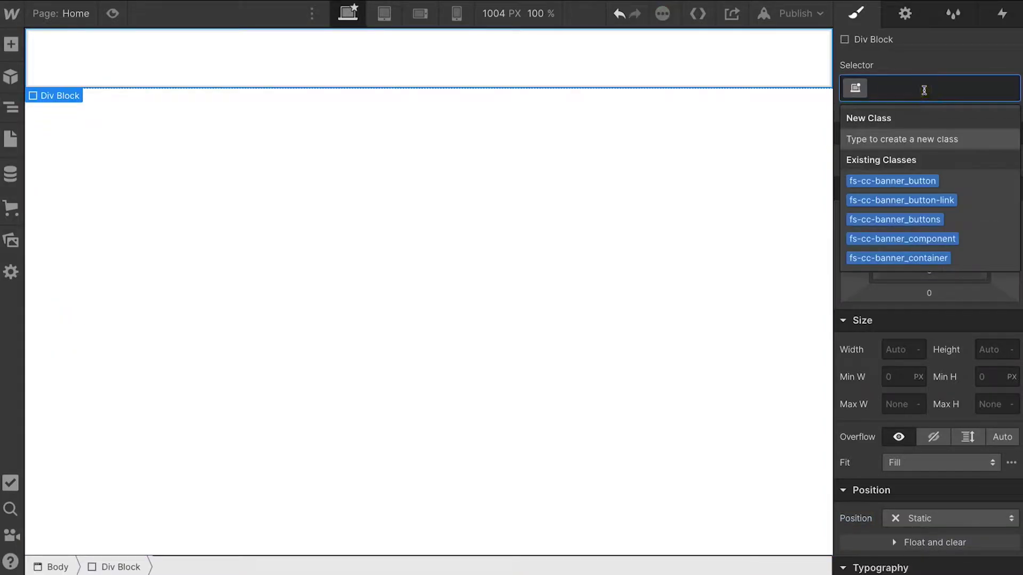
type("fs-cc")
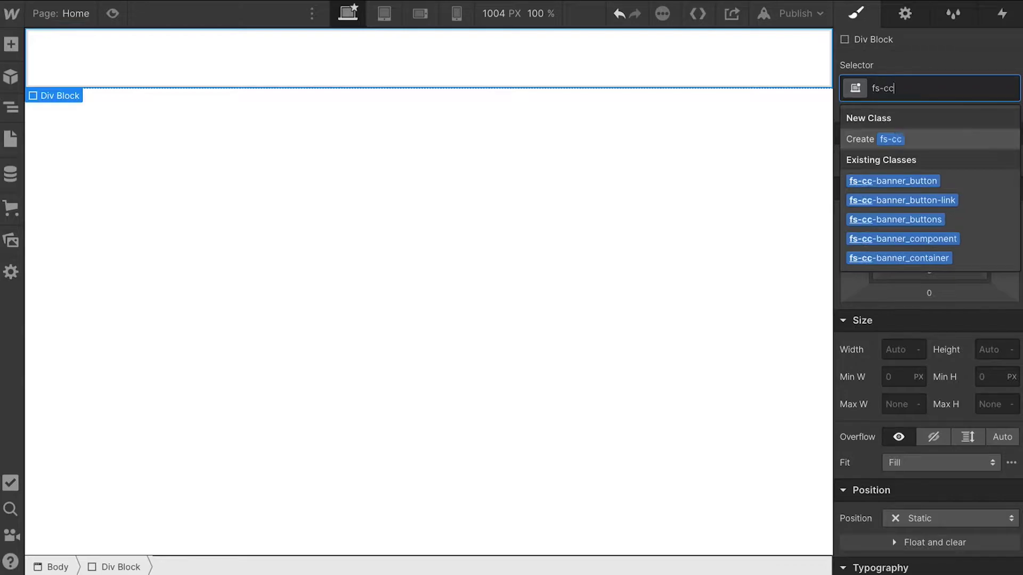
type("-manager")
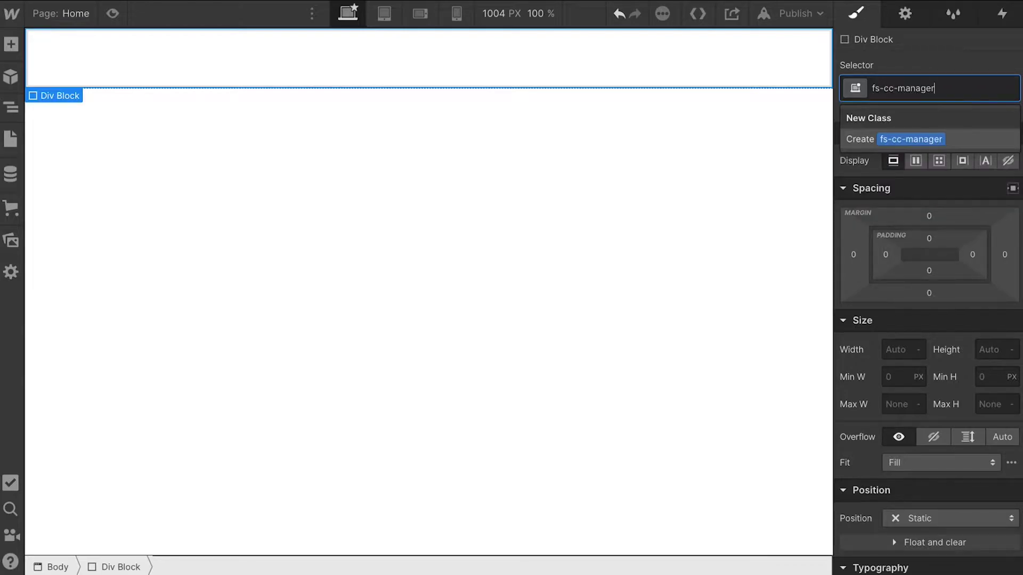
type("_component")
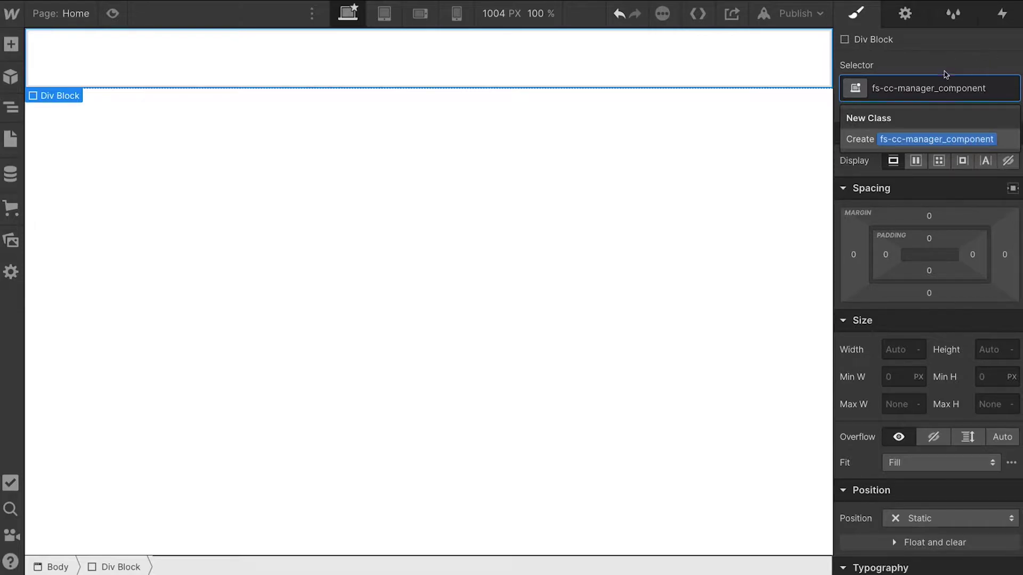
left_click_drag(939, 88, 866, 93)
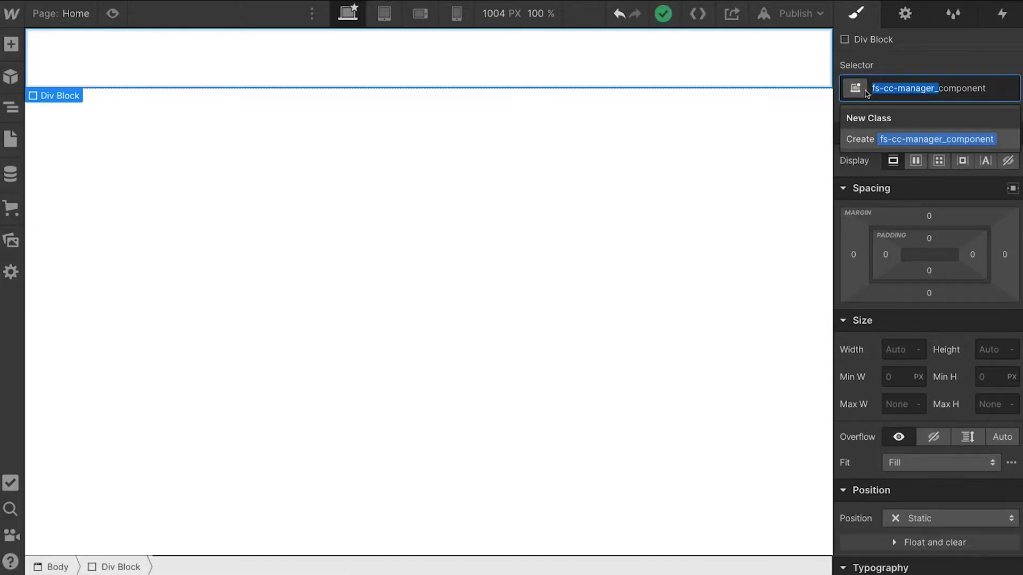
key("Return")
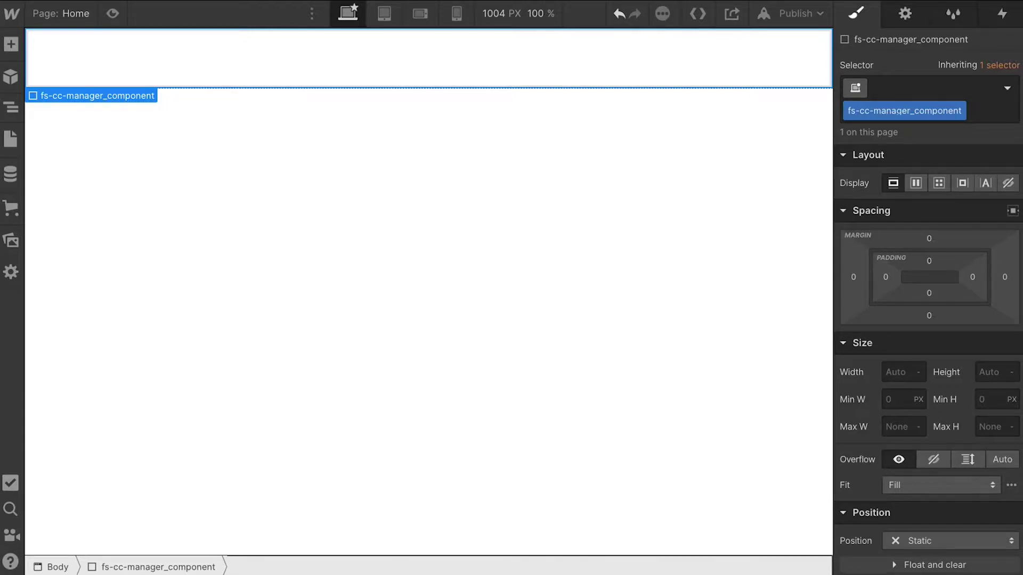
Add a link block inside fs-cc-manager_component and give it the class fs-cc-manager_button
left_click(10, 110)
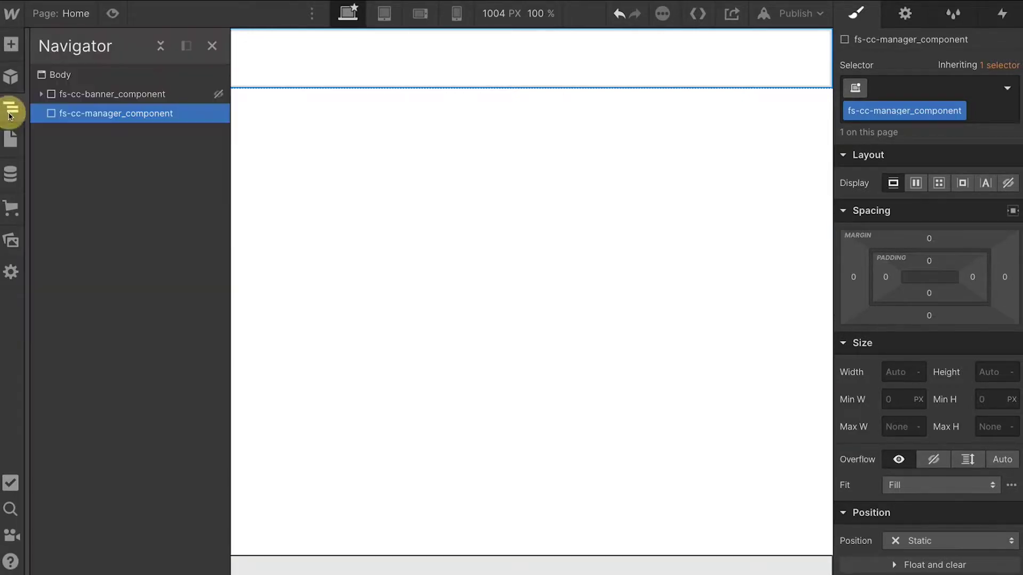
key("a")
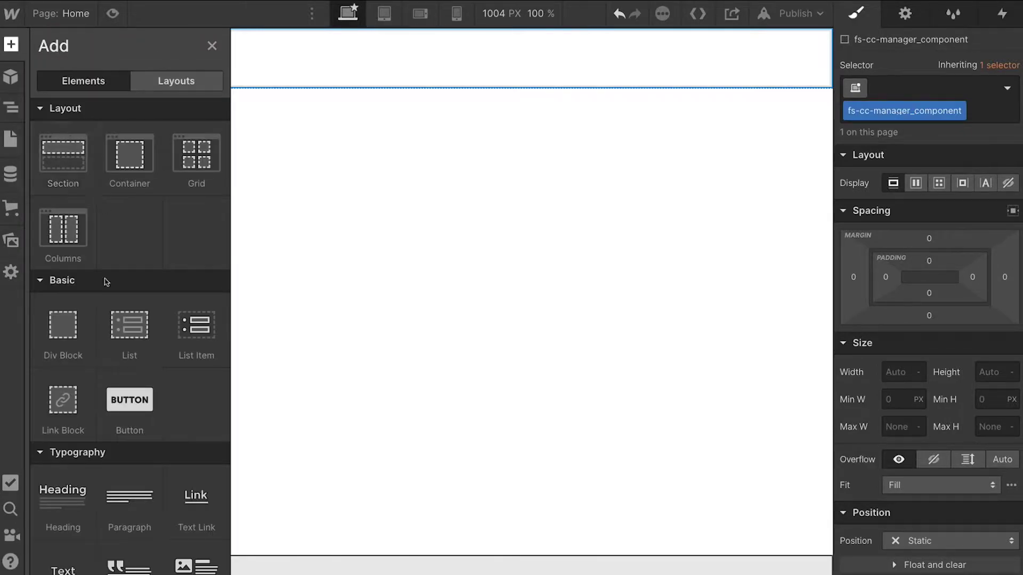
scroll(107, 278, "down", 3)
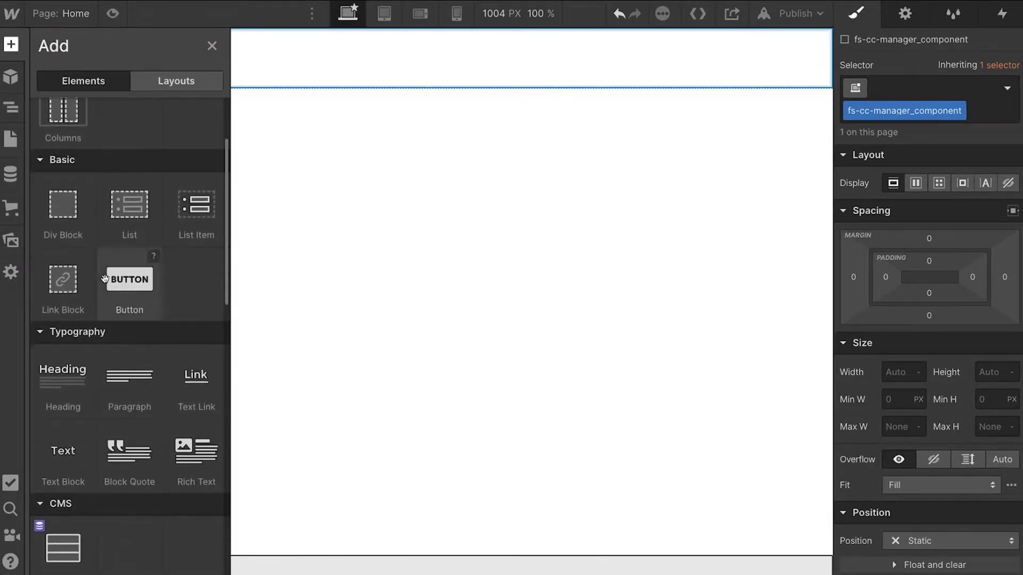
left_click(68, 282)
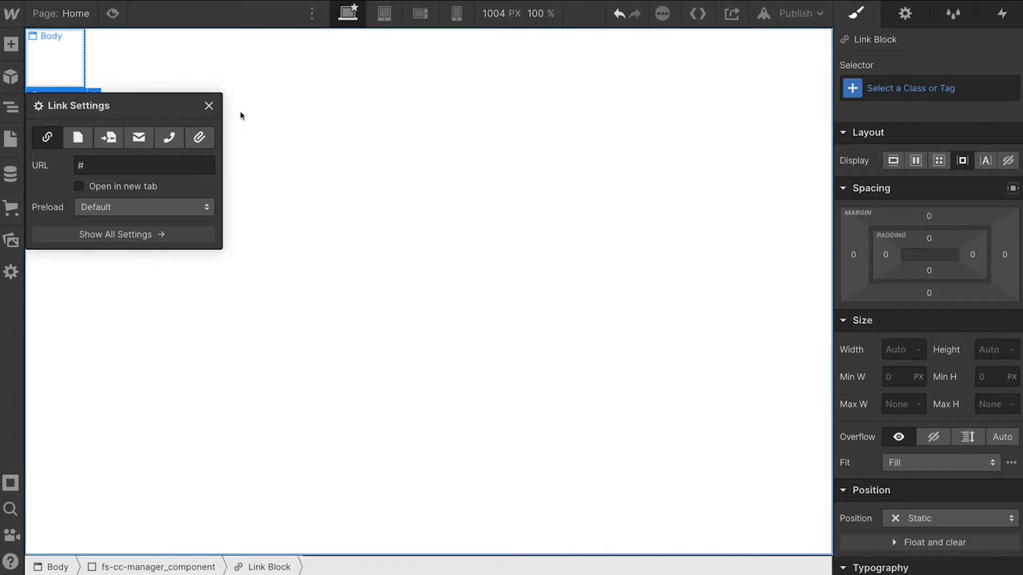
left_click(209, 107)
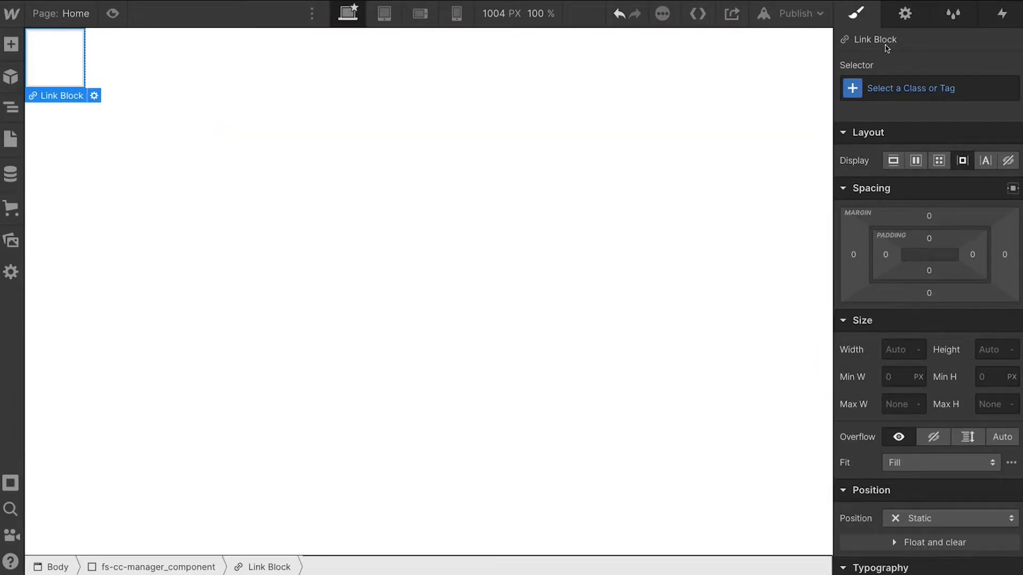
left_click(895, 89)
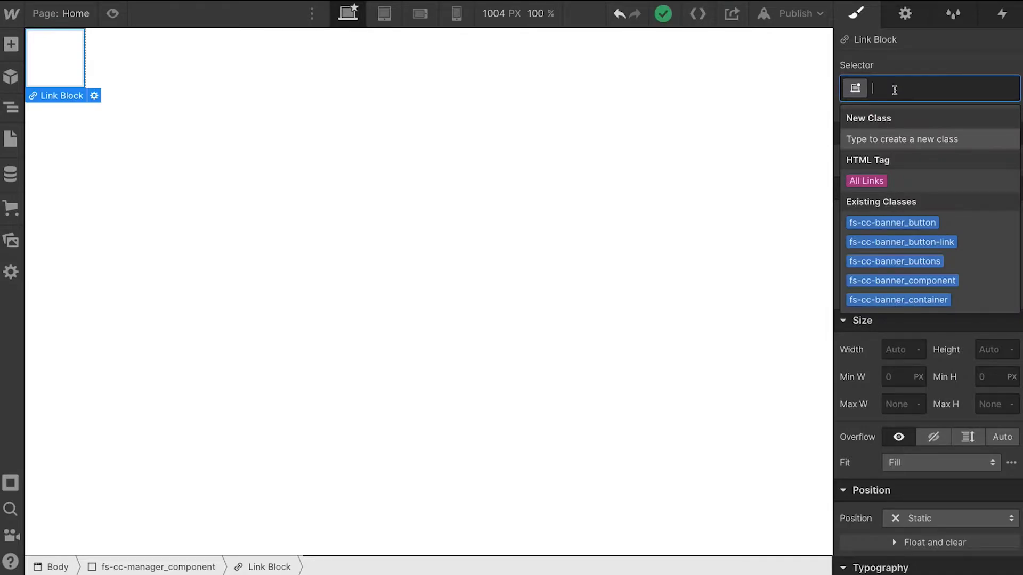
type("fs-cc-manager_")
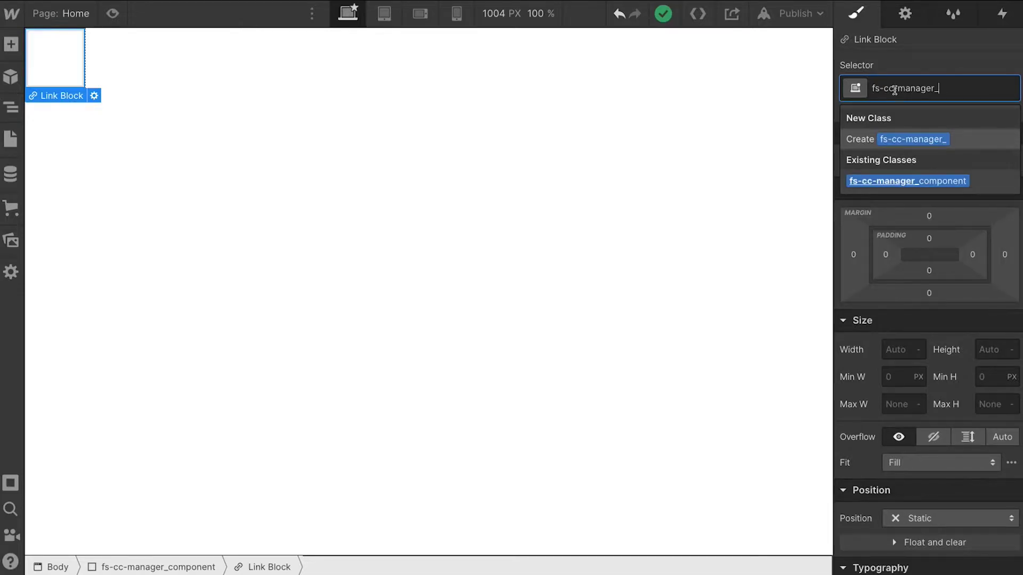
type("button")
key("Return")
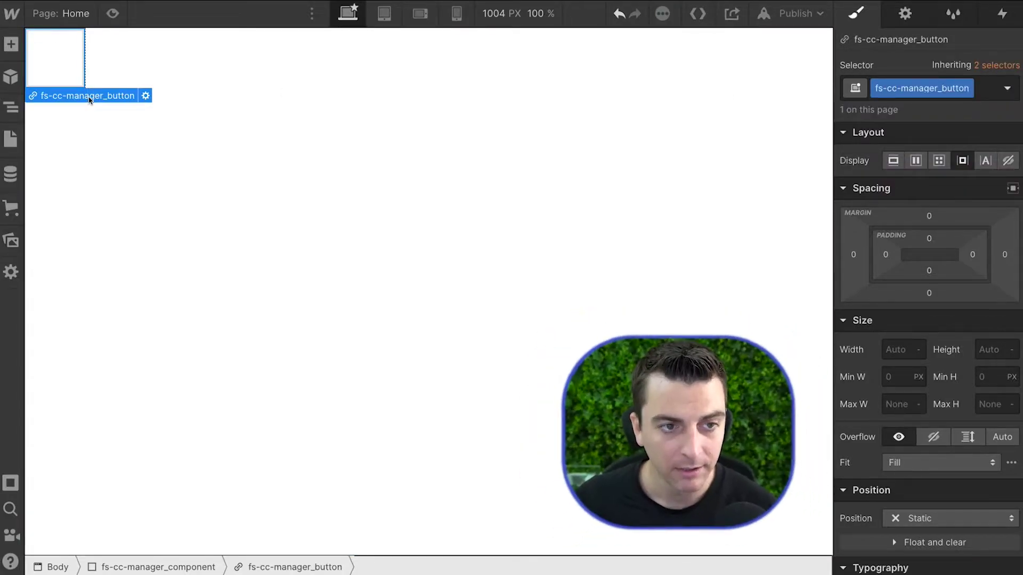
Add a text block inside the fs-cc-manager_button link block and set its text to "Open Preferences"
key("a")
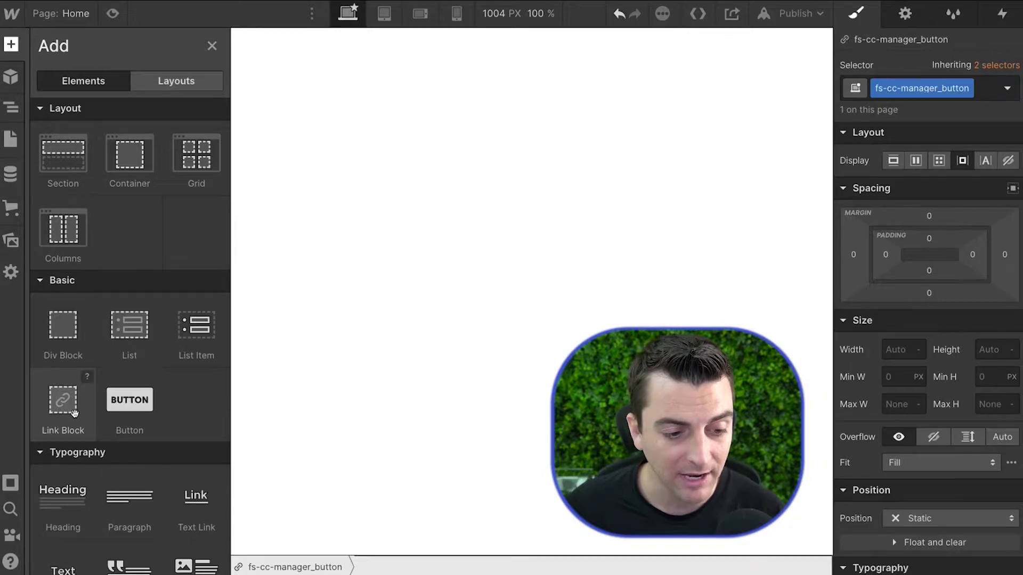
scroll(74, 413, "down", 4)
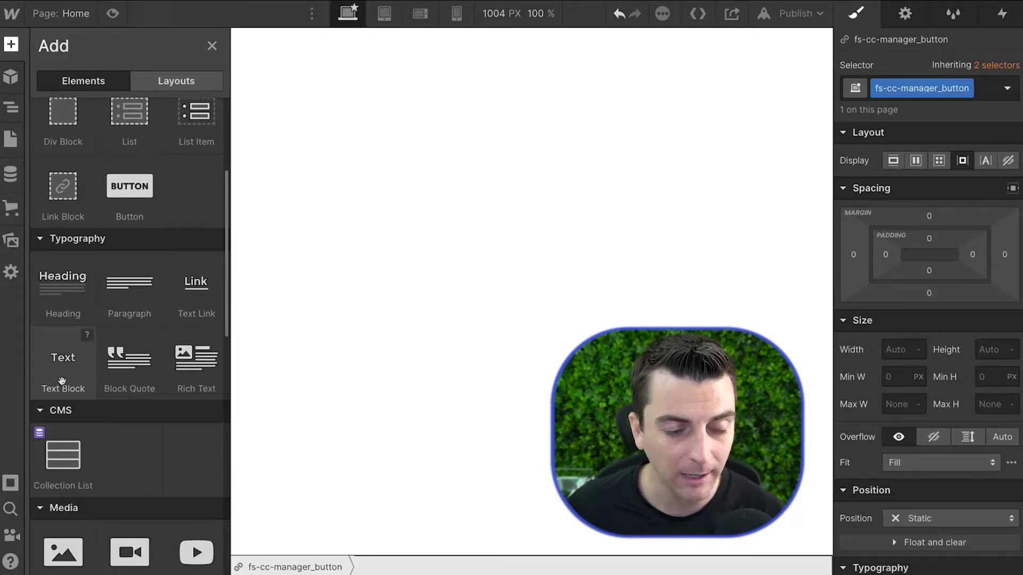
left_click(61, 380)
left_click(147, 38)
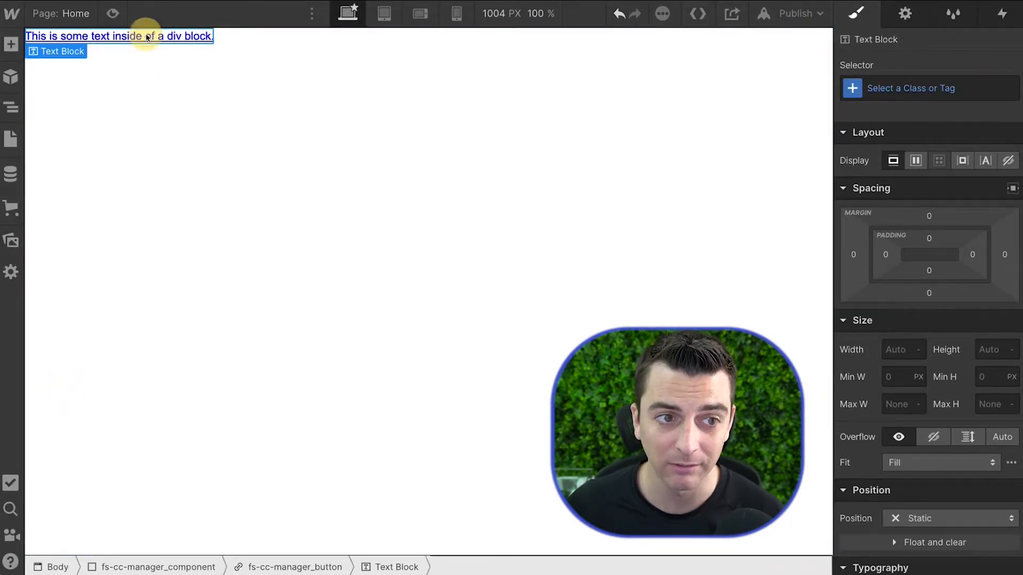
double_click(148, 37)
key("ctrl+a")
type("Opoen")
key("BackSpace")
key("BackSpace")
key("BackSpace")
type("en")
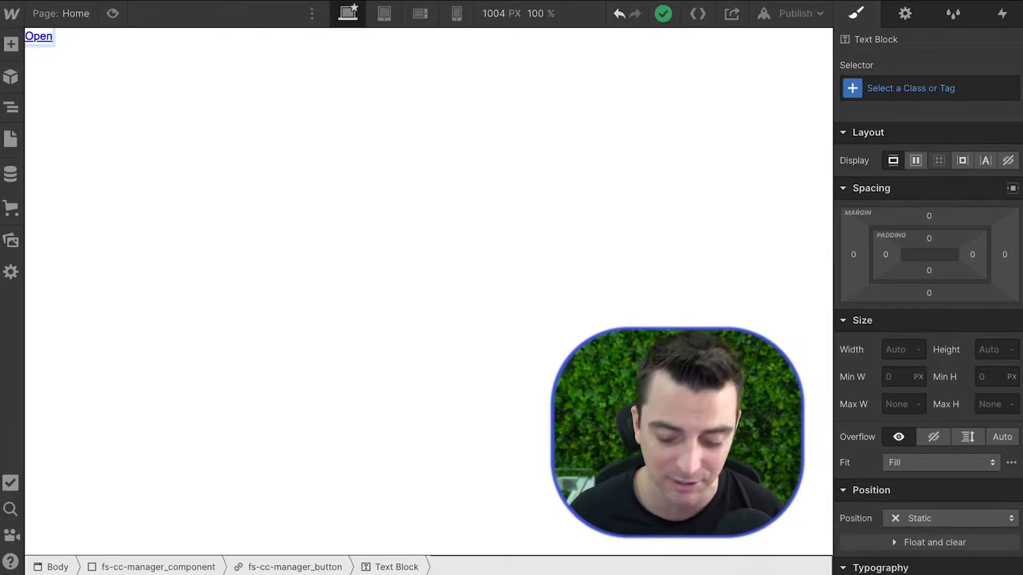
type("Prefrrences")
left_click(102, 75)
Insert an image below the "Open Preferences" text in the link block, using the cookie SVG from the assets
left_click(80, 36)
key("a")
scroll(73, 373, "down", 6)
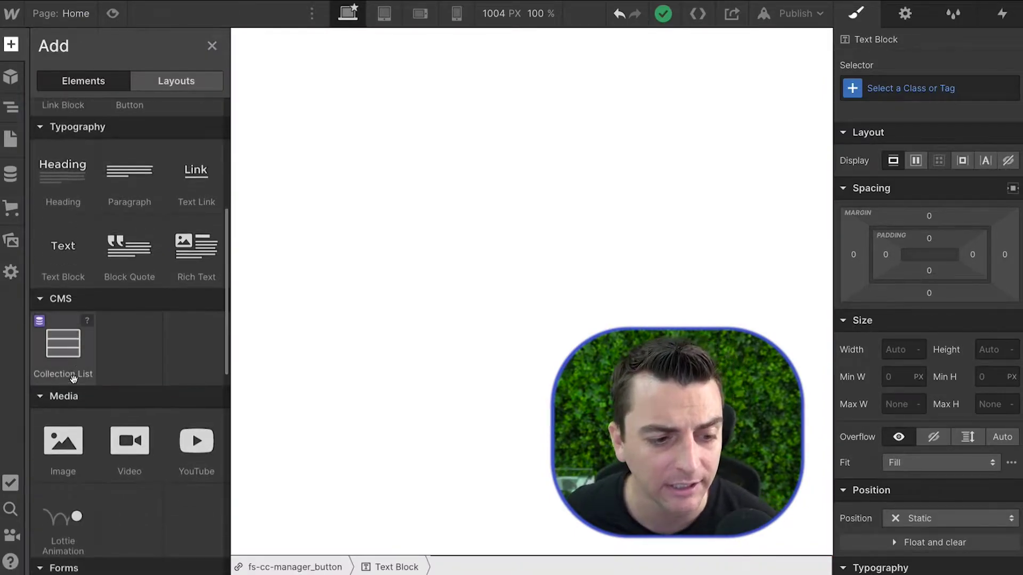
left_click(63, 442)
left_click(65, 197)
left_click(212, 46)
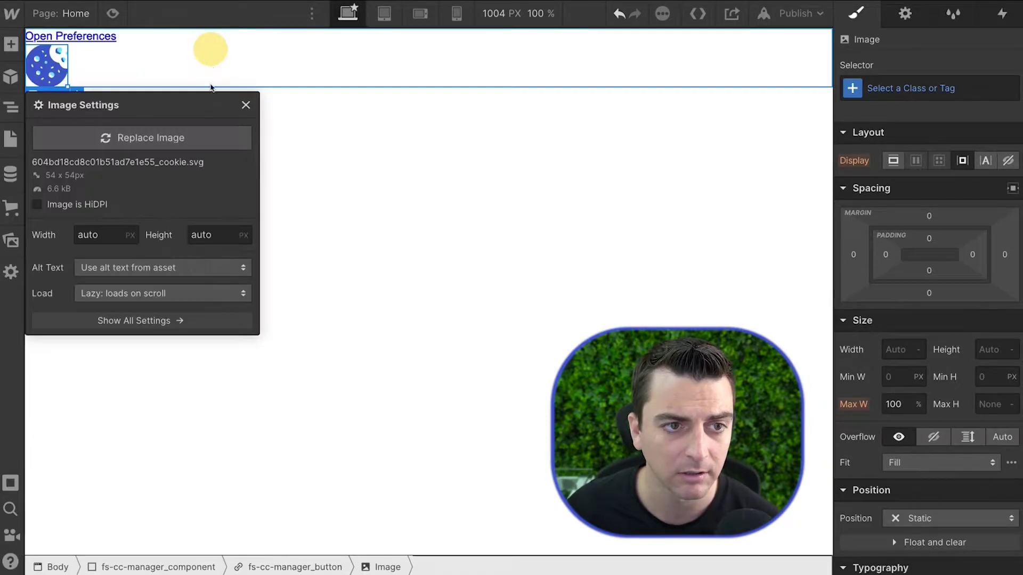
left_click(245, 105)
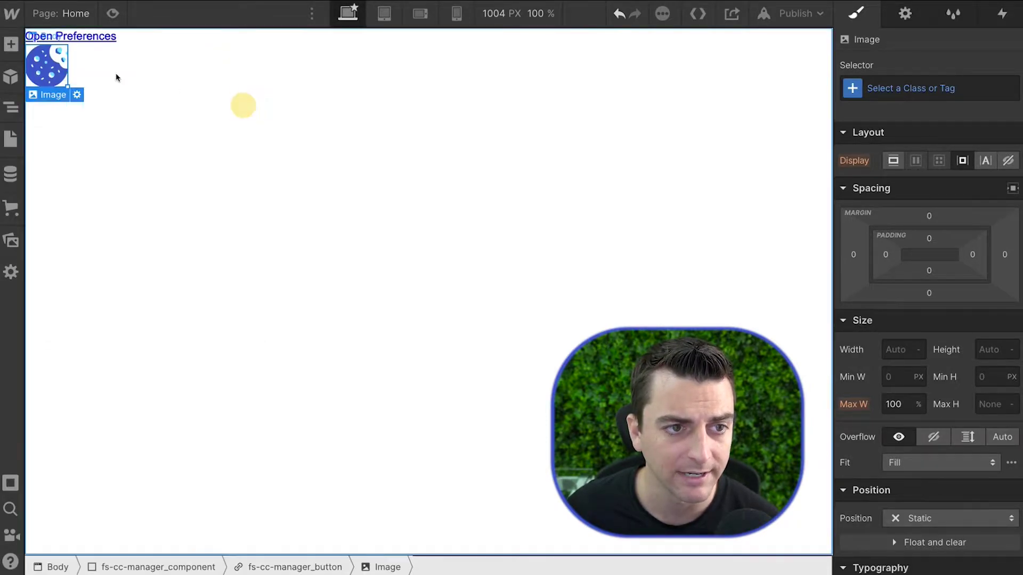
Give the "Open Preferences" text block the class fs-cc-manager_text
left_click(89, 52)
left_click(89, 41)
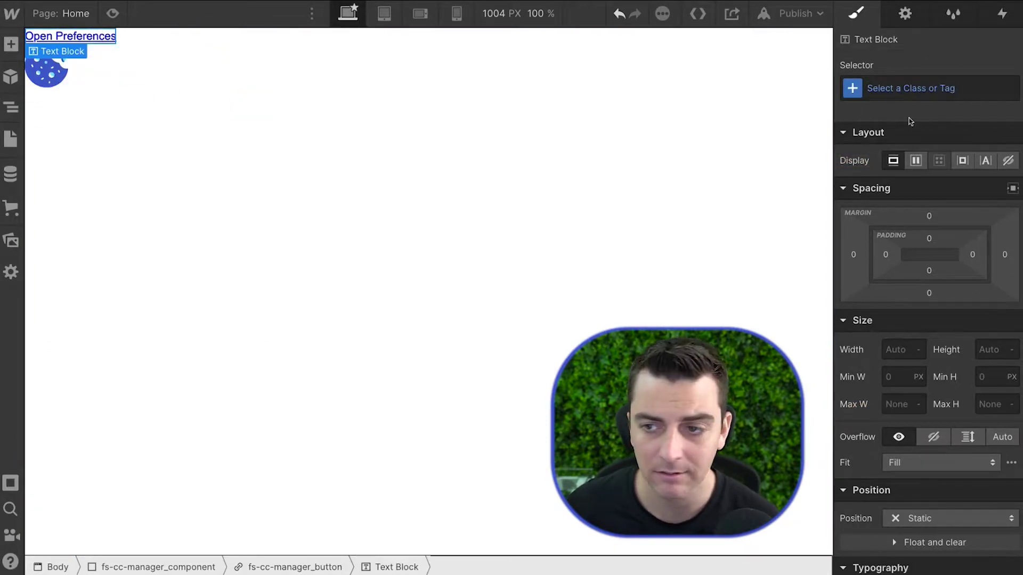
left_click(907, 93)
type("fs-cc-manager_text")
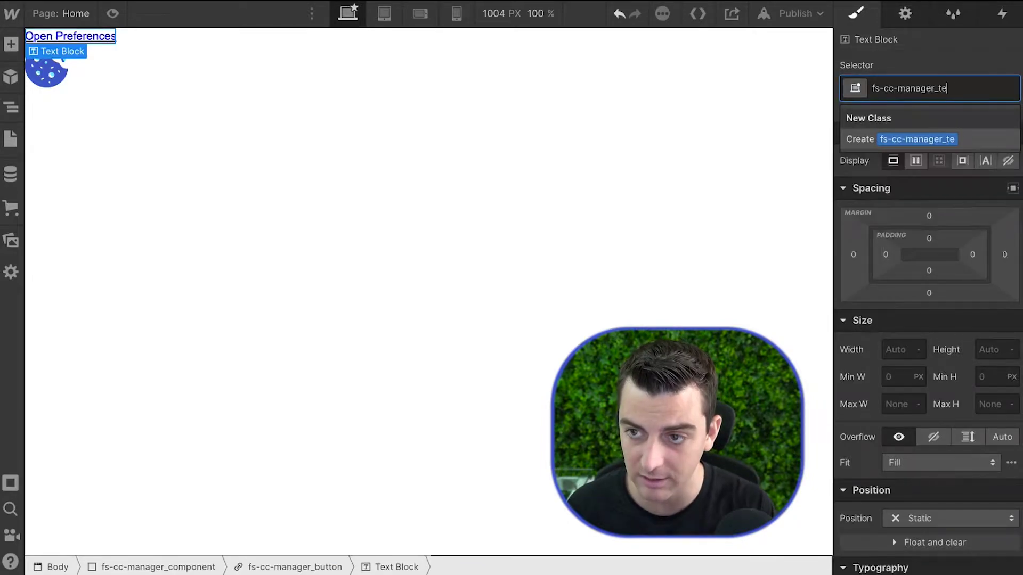
key("Return")
Give the cookie image the class fs-cc-manager_image
left_click(46, 66)
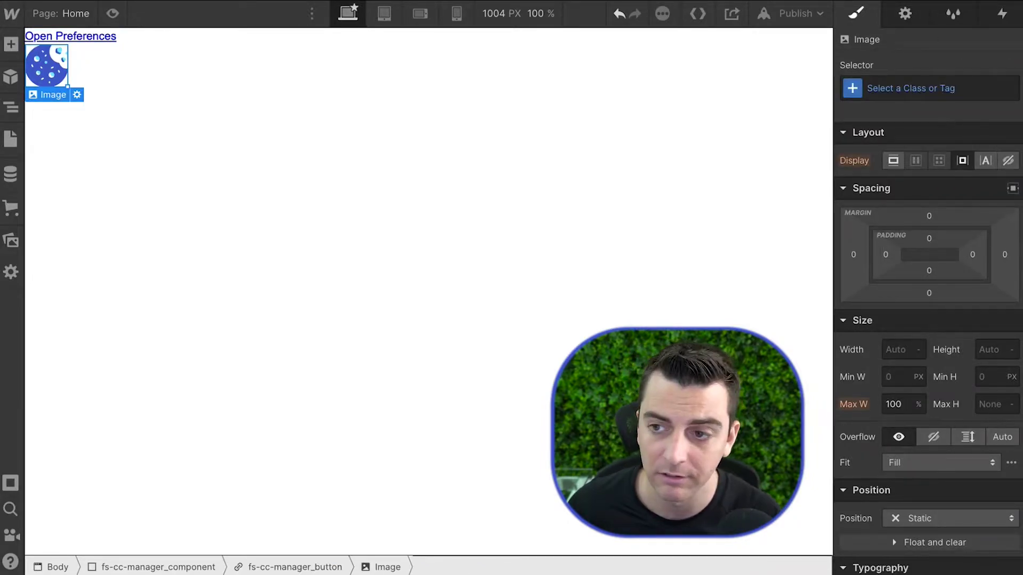
left_click(942, 89)
type("fs-cc-manager_image")
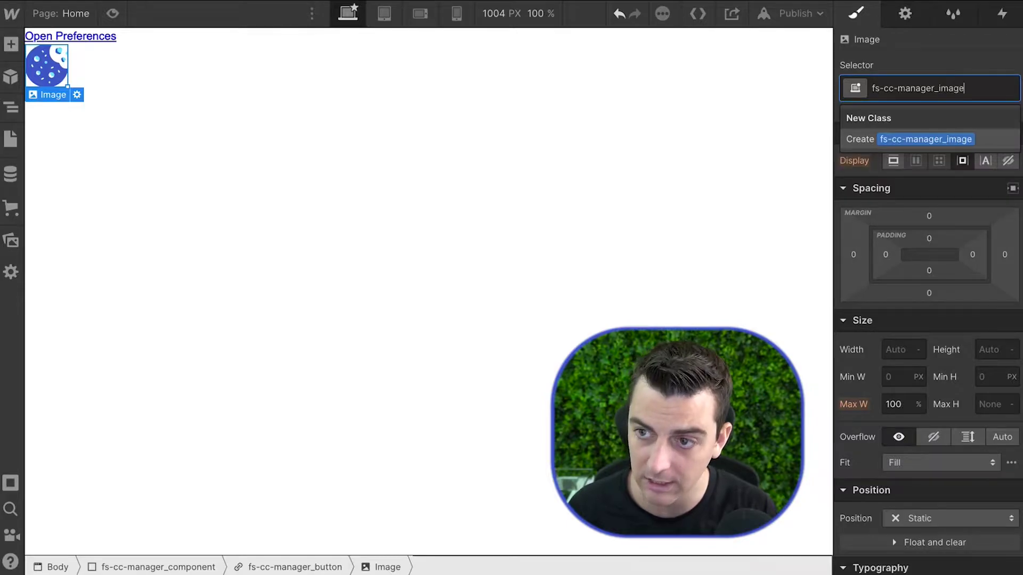
key("Return")
Set the fs-cc-manager_button link block to a horizontal flex layout with its children aligned to the center
left_click(87, 63)
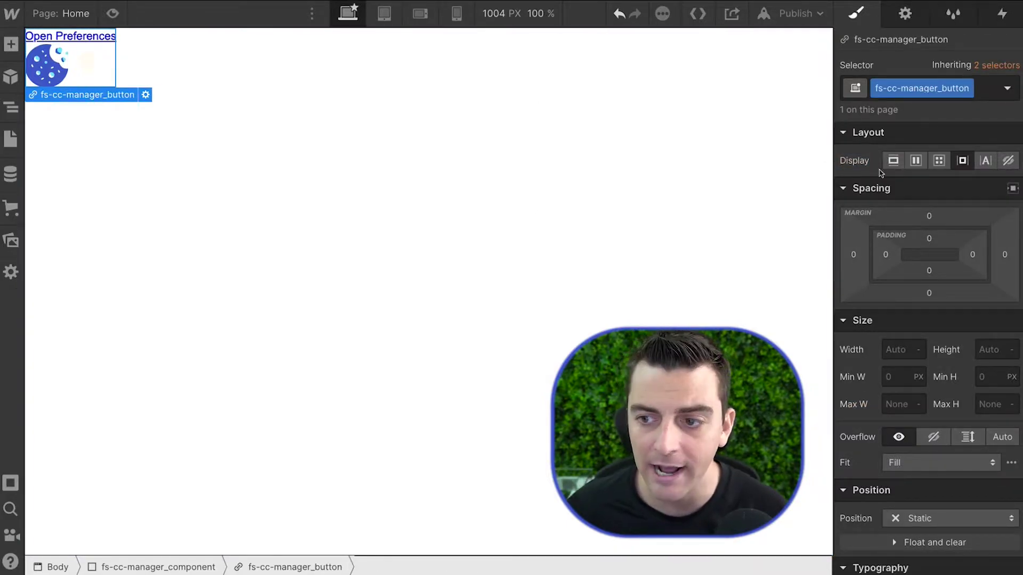
left_click(915, 161)
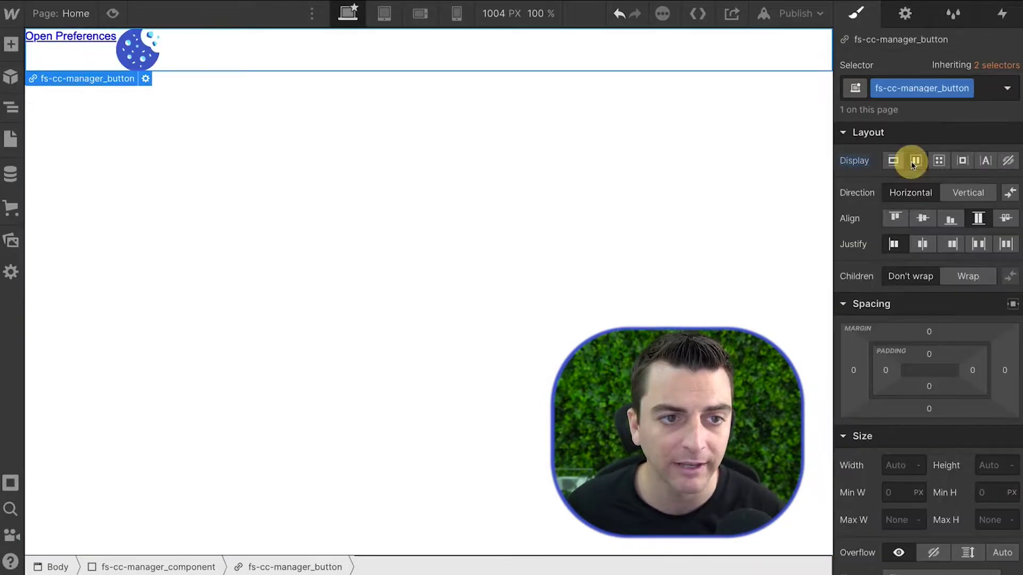
left_click(922, 219)
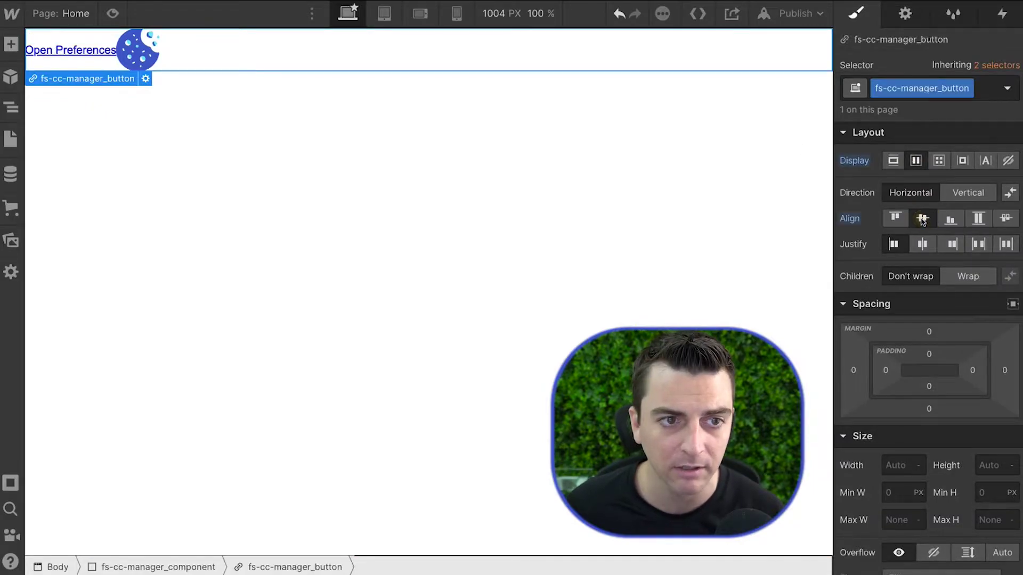
Give the cookie image a left margin of 8 px to space it from the "Open Preferences" text
left_click(130, 56)
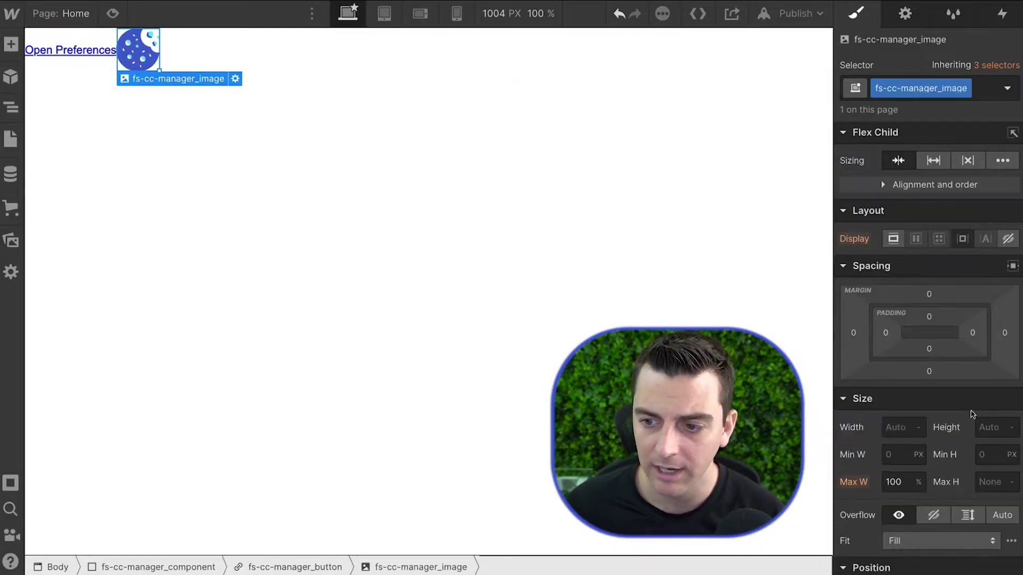
left_click(854, 334)
type("8")
key("Return")
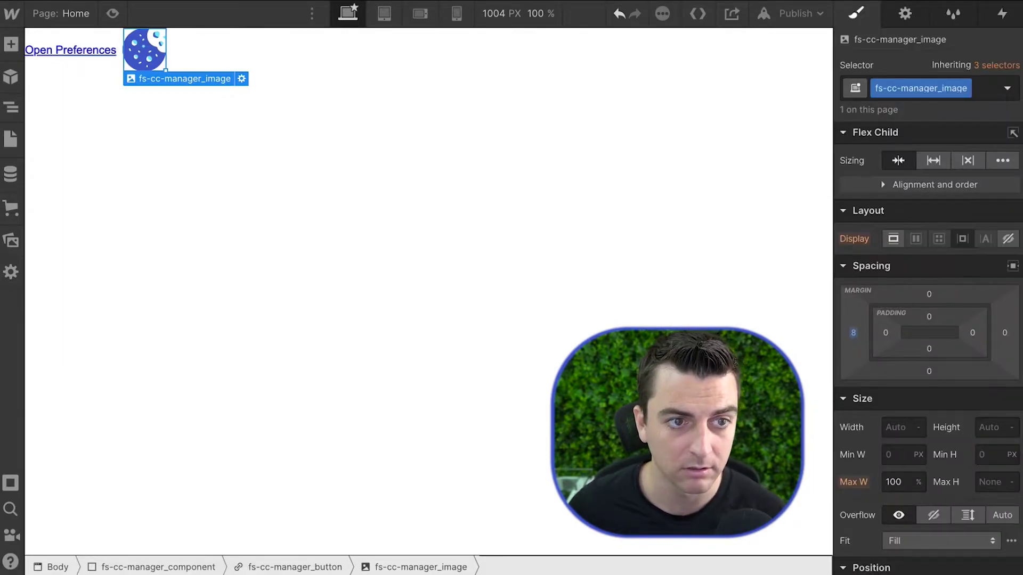
Set the background color of the fs-cc-manager_button link block to the gray #afafaf
left_click(72, 64)
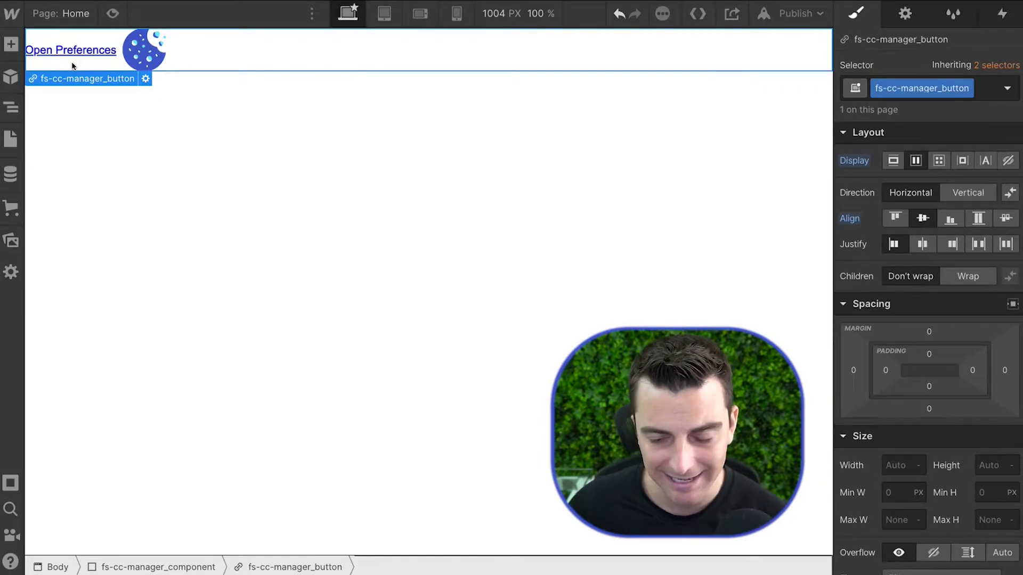
scroll(902, 388, "down", 10)
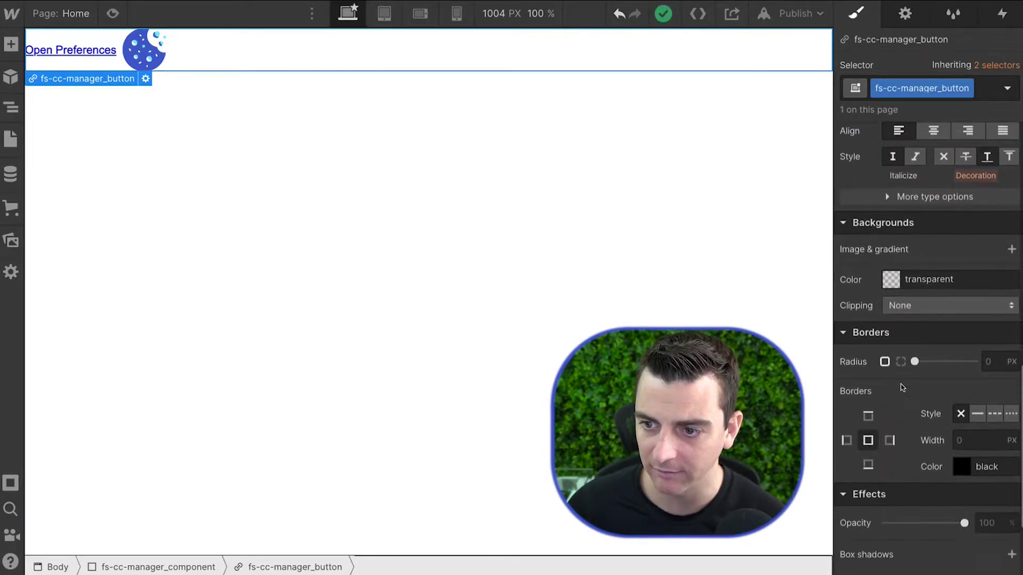
scroll(902, 388, "down", 3)
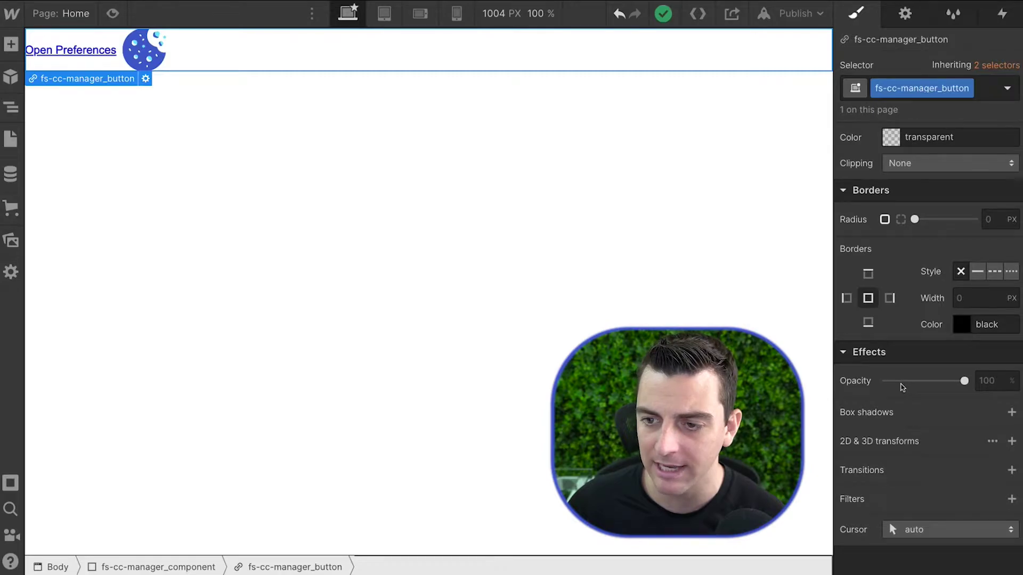
left_click(891, 137)
left_click(836, 206)
left_click(866, 153)
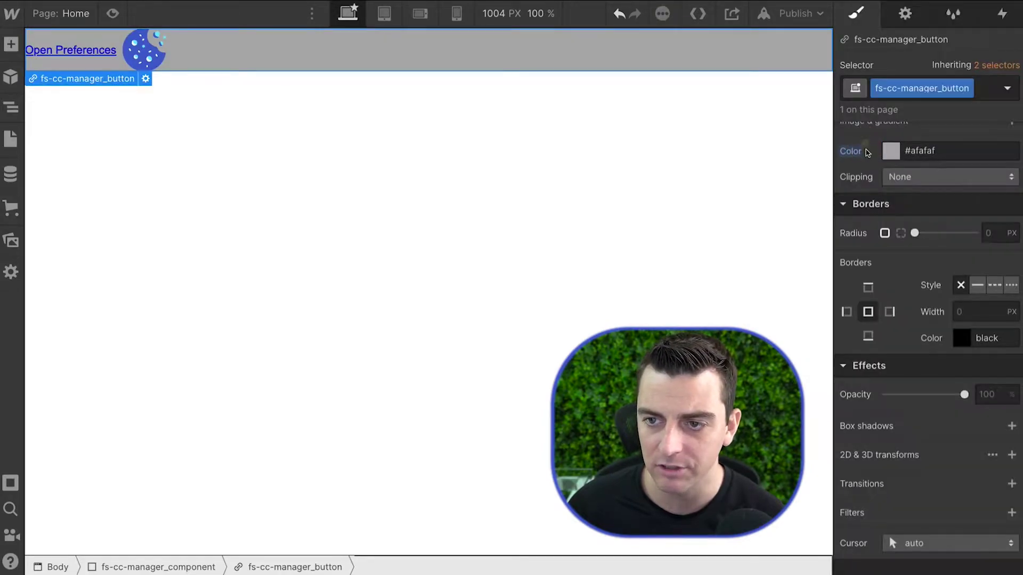
Set fs-cc-manager_component to Fixed position, anchored to the bottom-left corner of the page
scroll(866, 153, "up", 7)
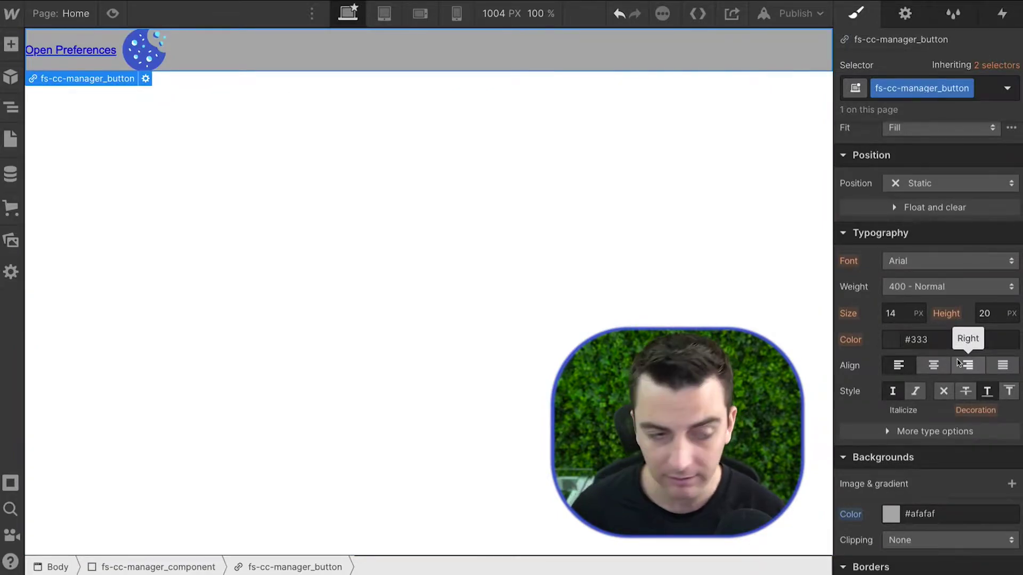
left_click(103, 79)
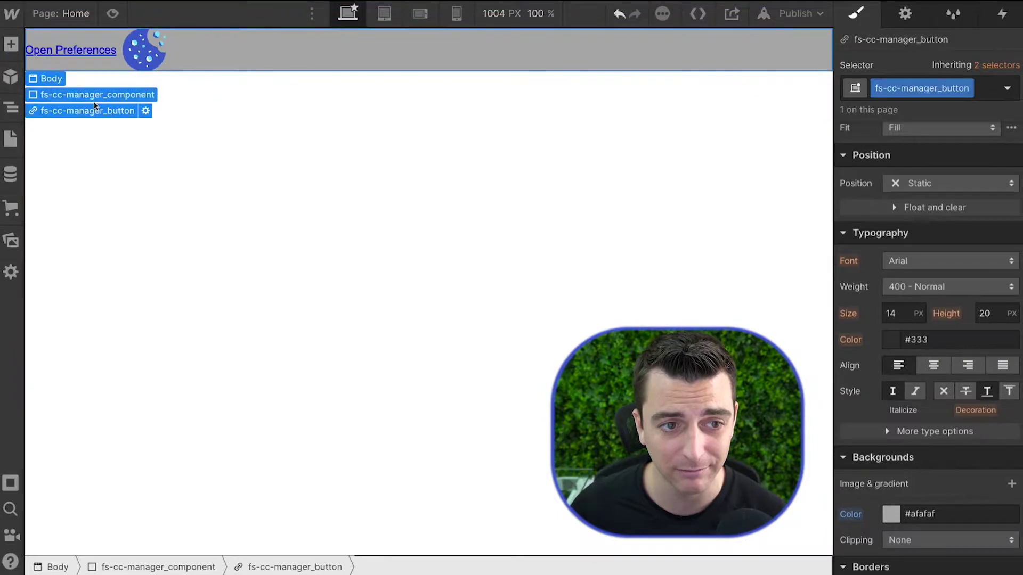
left_click(93, 99)
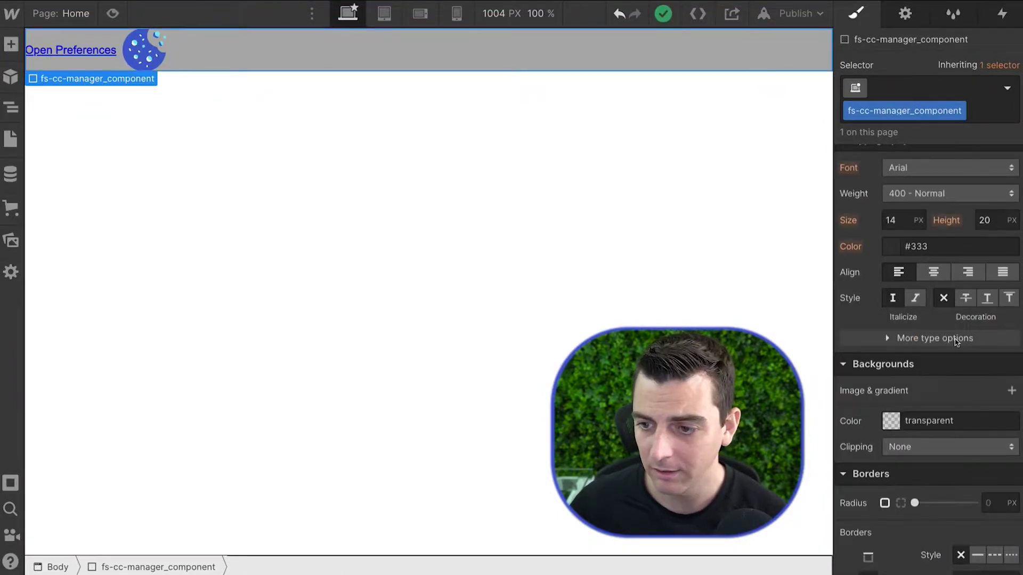
scroll(880, 312, "up", 5)
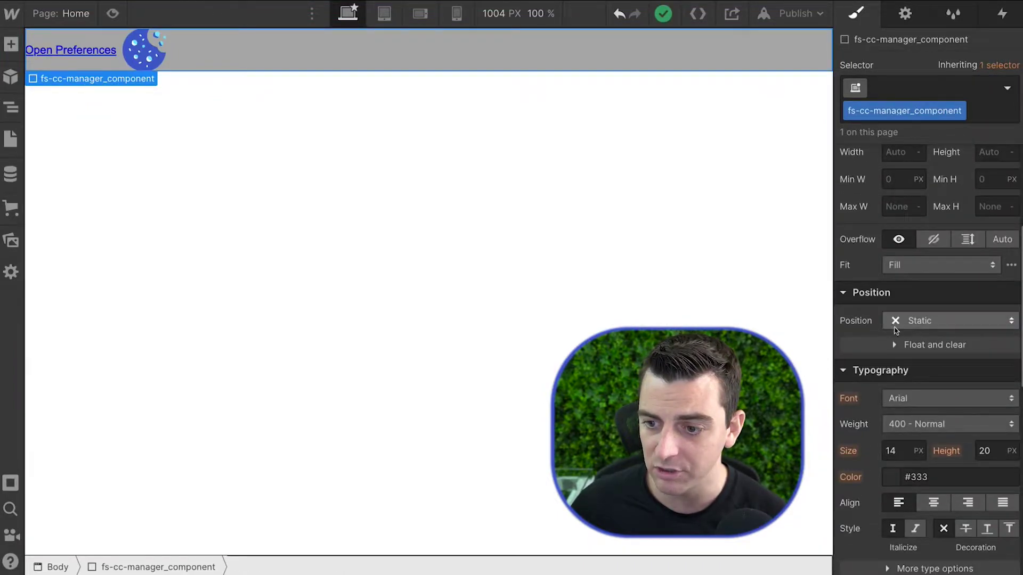
left_click(895, 320)
left_click(910, 377)
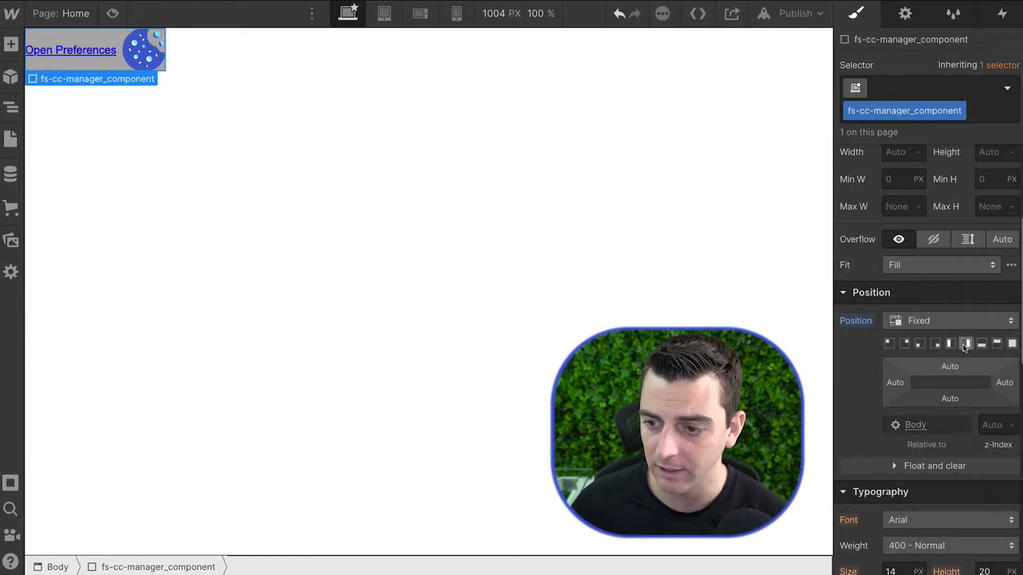
left_click(919, 343)
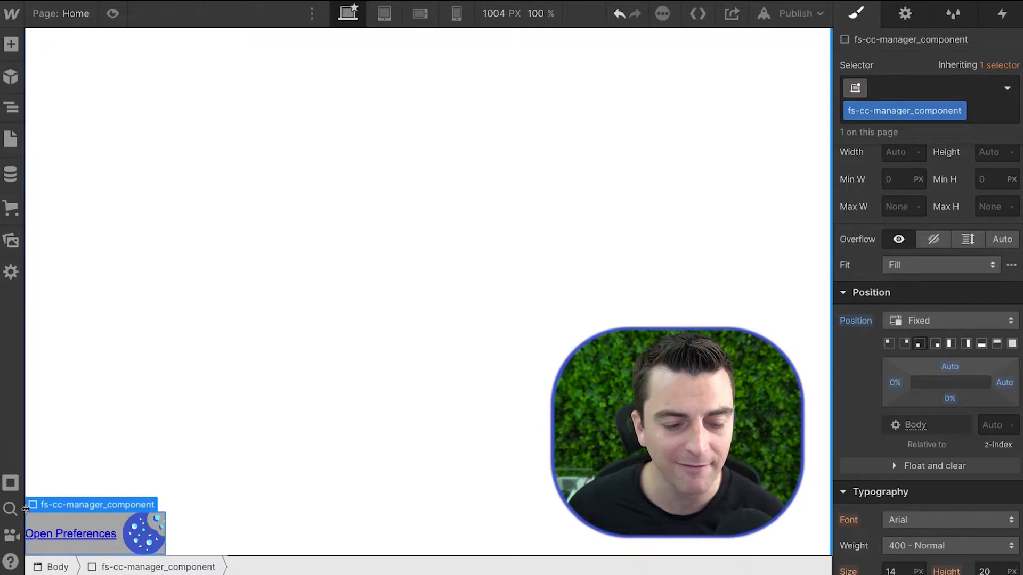
Set the width of the cookie image to 25 px
left_click(109, 528)
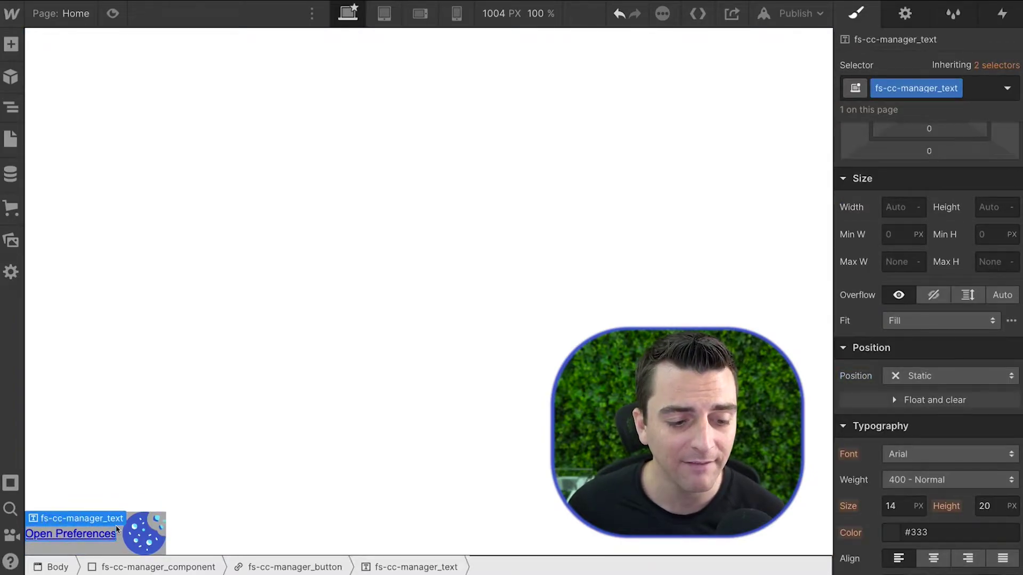
left_click(137, 519)
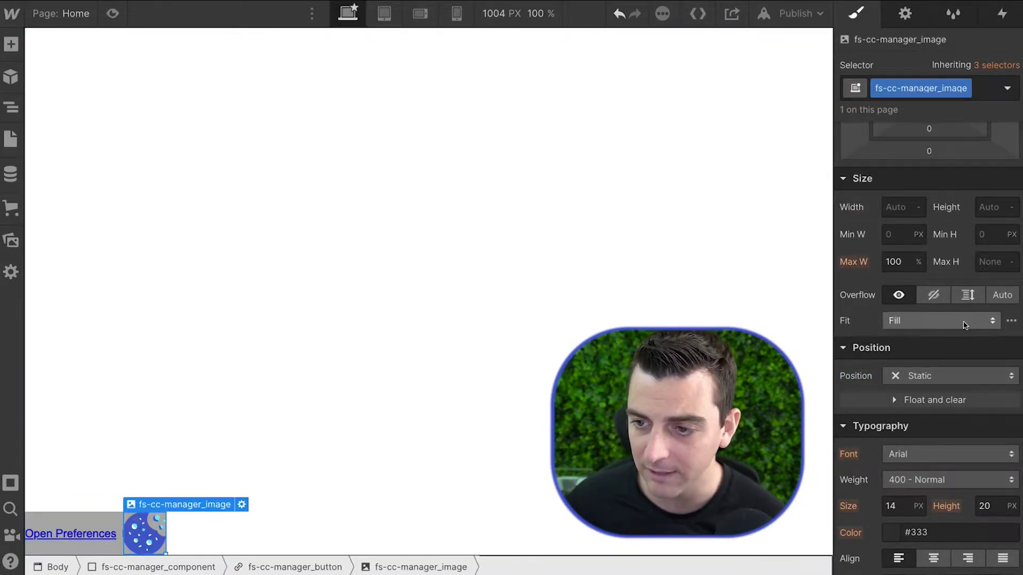
left_click(892, 208)
type("20")
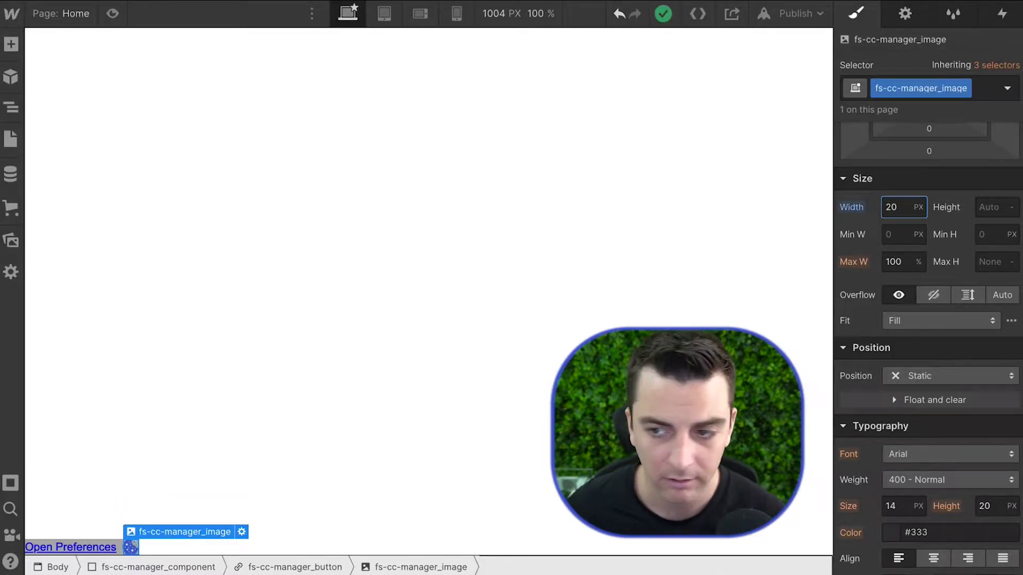
key("BackSpace")
type("5")
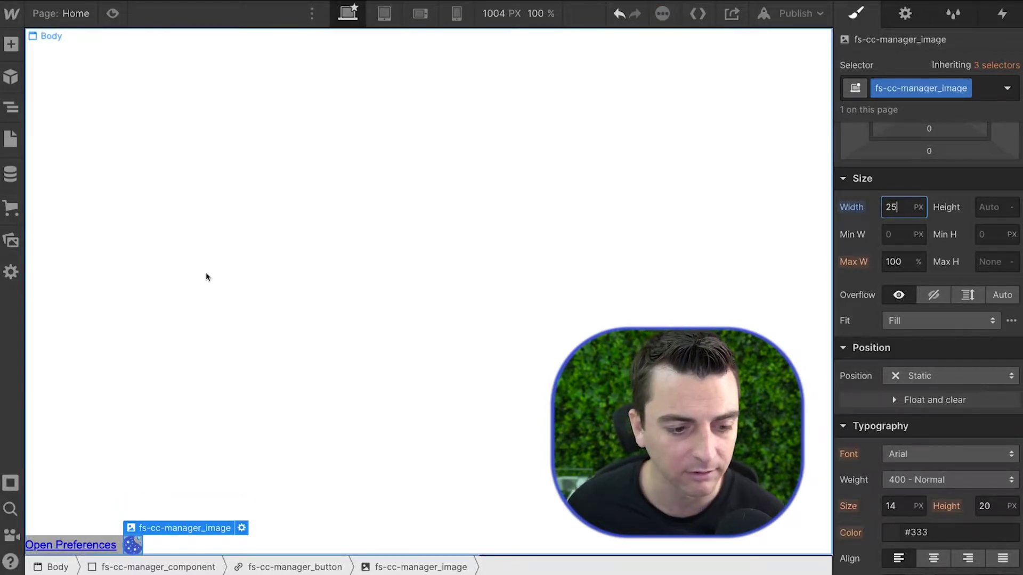
Add horizontal and vertical padding inside the fs-cc-manager_button link block
left_click(186, 513)
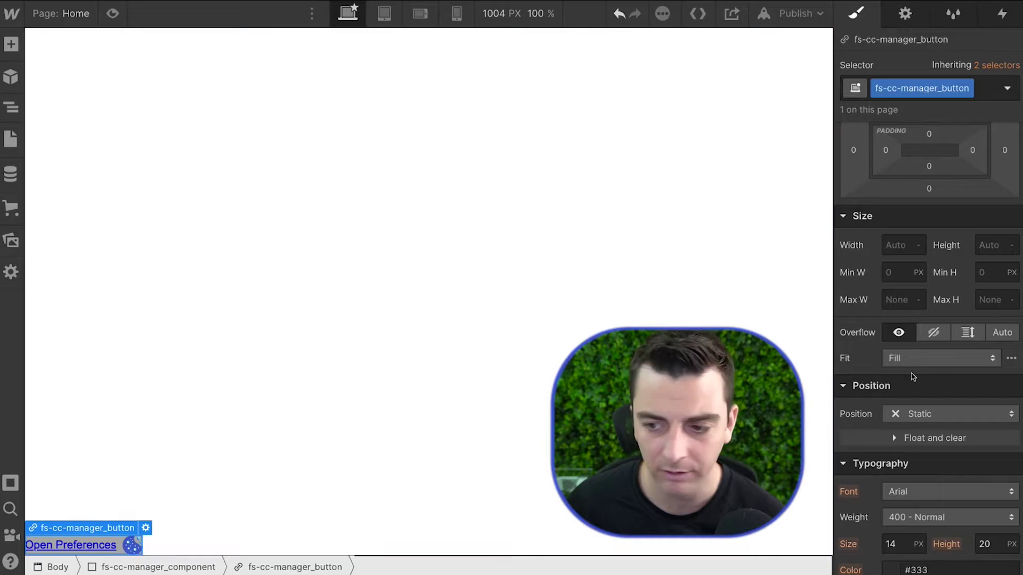
left_click_drag(966, 151, 964, 151)
scroll(933, 374, "down", 8)
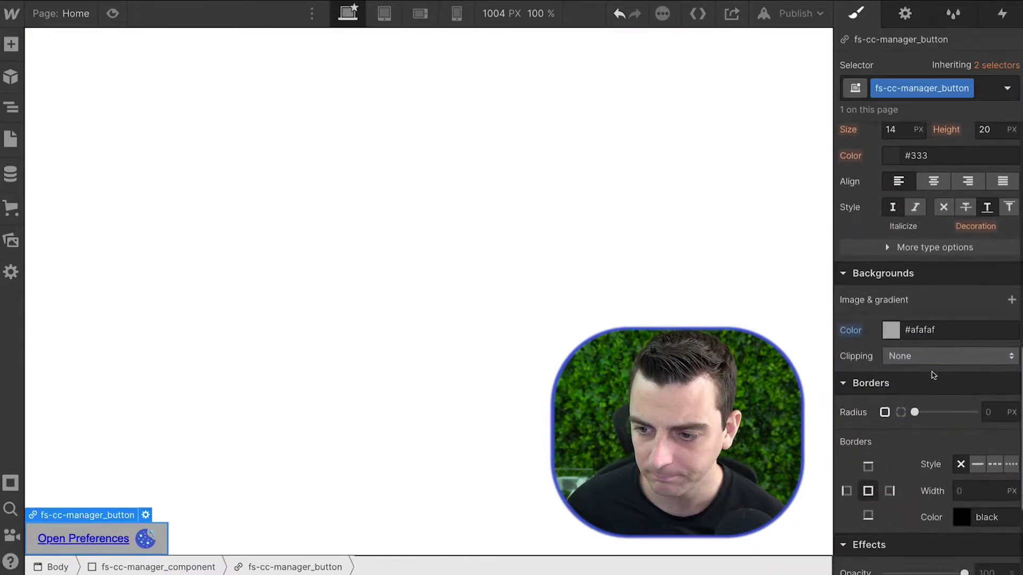
Set the bottom and left position offsets of fs-cc-manager_component to 16 px each
mouse_move(73, 517)
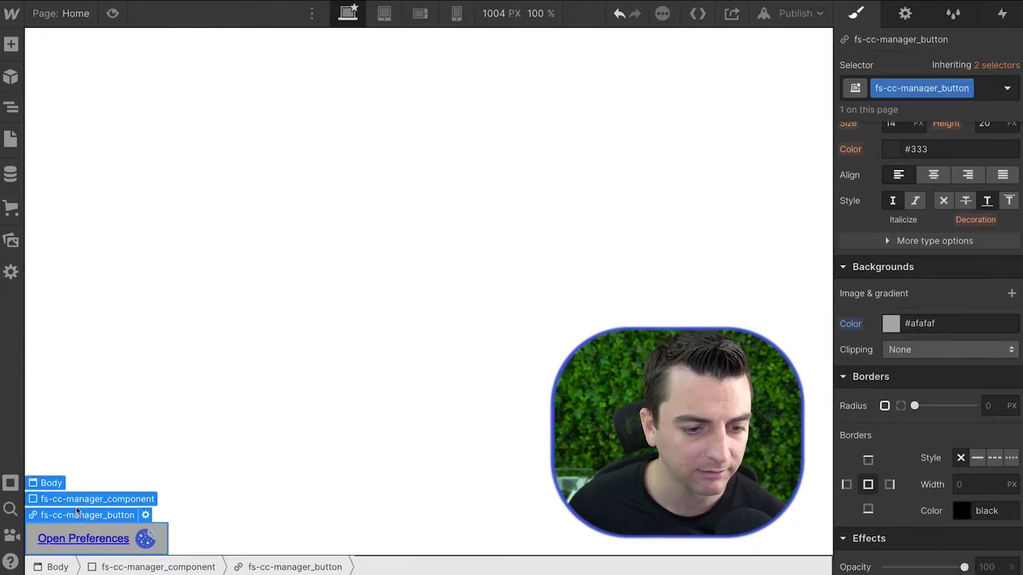
left_click(75, 498)
scroll(912, 352, "up", 6)
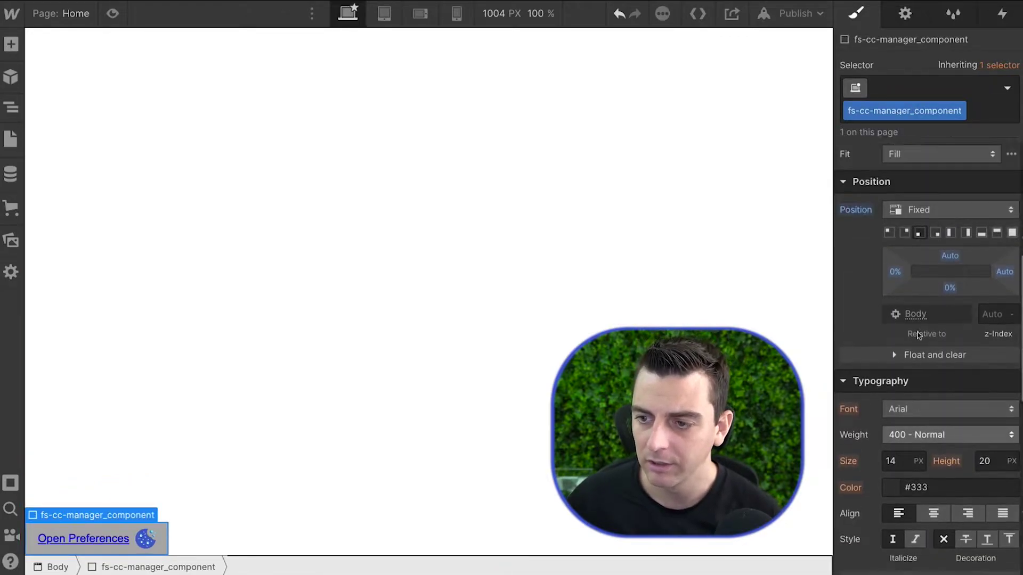
left_click(951, 309)
type("16")
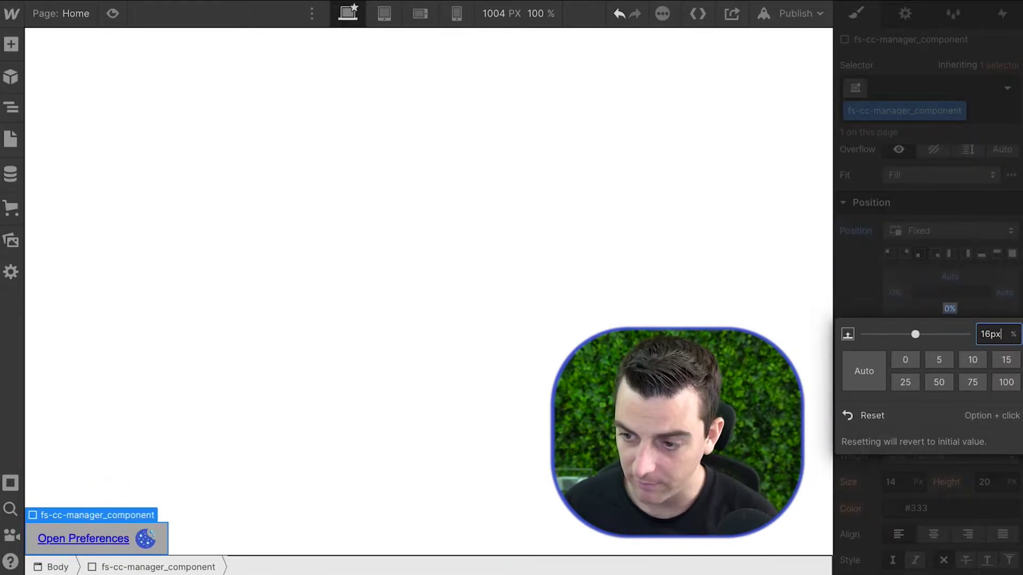
key("Return")
left_click(895, 293)
type("1")
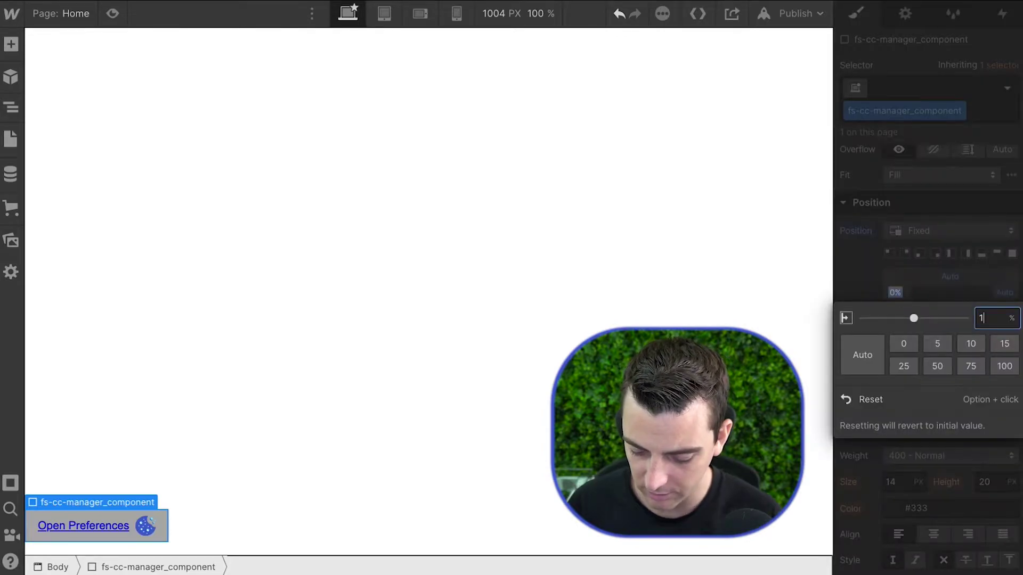
type("6px")
key("Return")
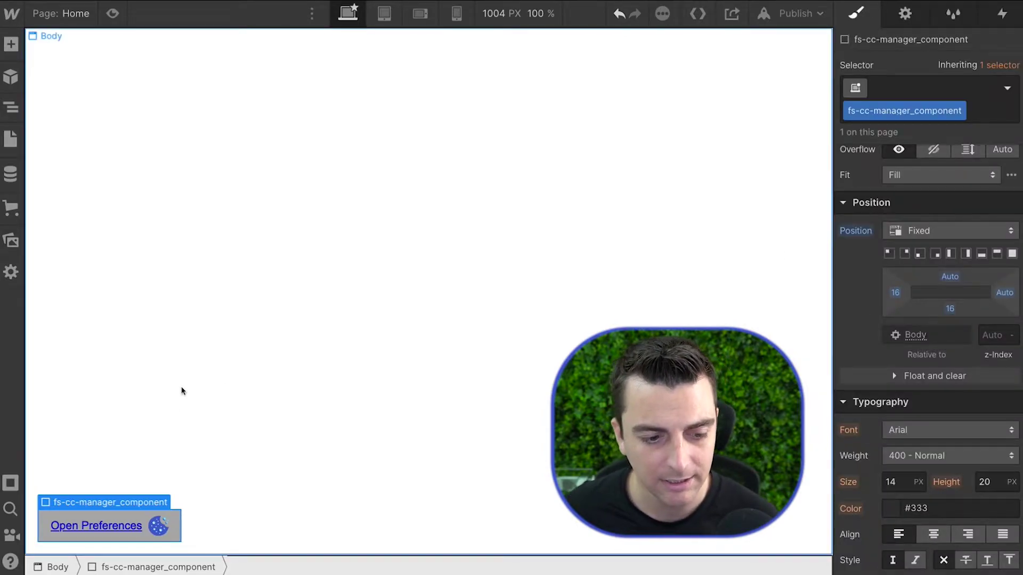
Remove the underline decoration from the fs-cc-manager_button link block's text
left_click(178, 536)
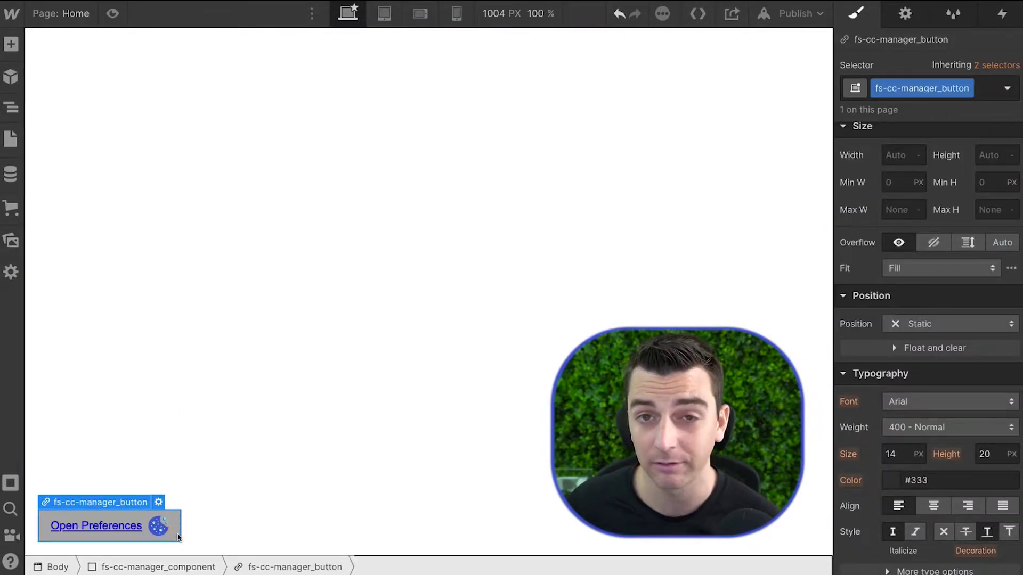
scroll(919, 408, "down", 2)
left_click(943, 406)
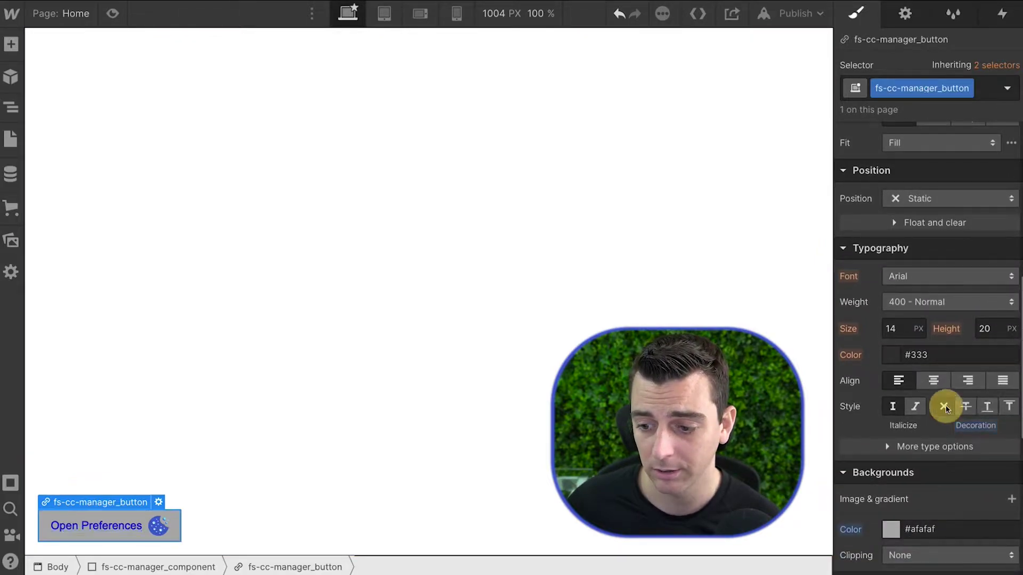
Set the background color of the fs-cc-manager_button link block to white
left_click(891, 529)
key("ctrl+a")
type("white")
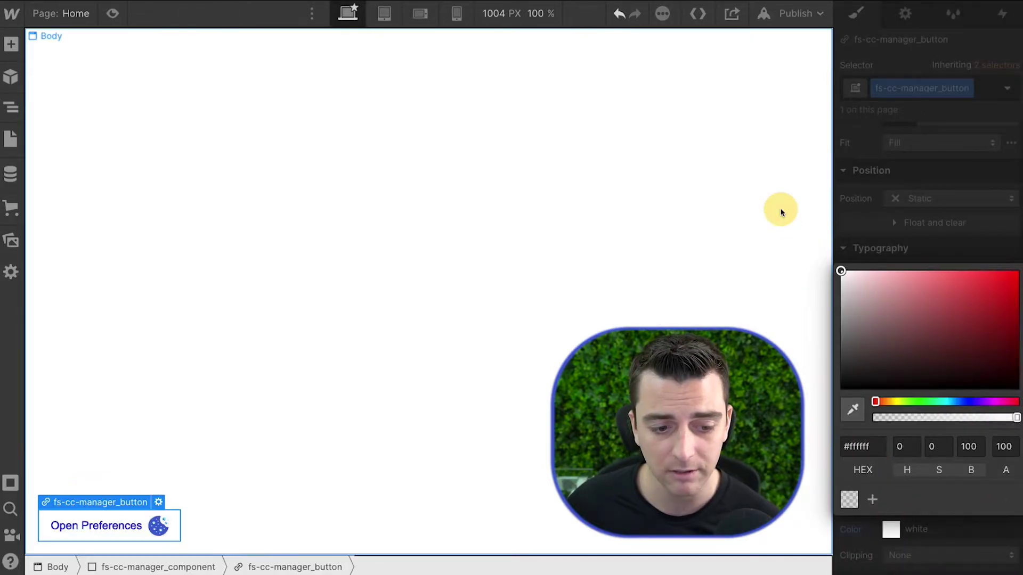
left_click(933, 209)
Add an outside box shadow to fs-cc-manager_button with a 180-degree angle, 2 px distance and 4 px blur
scroll(931, 400, "down", 7)
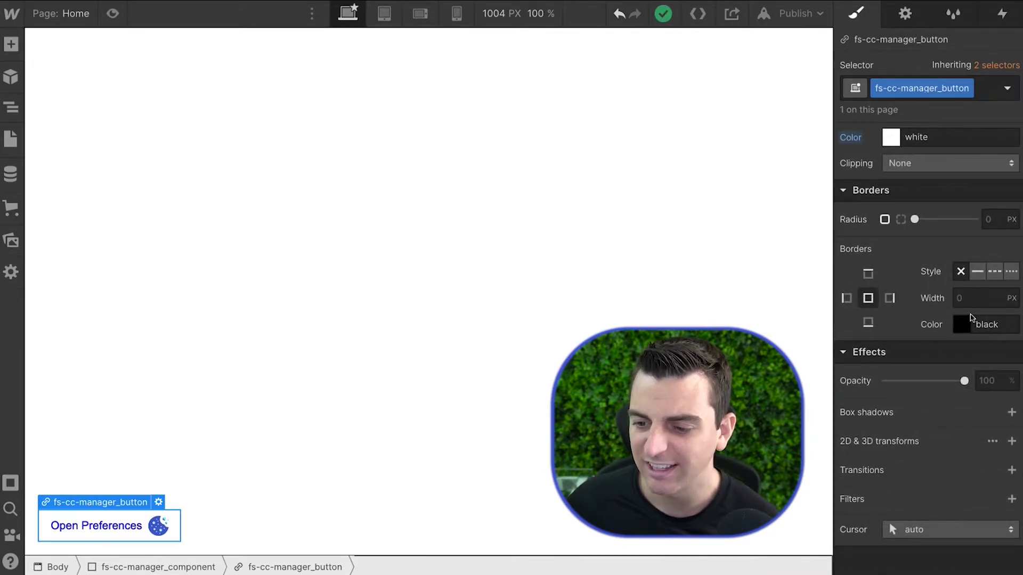
left_click(1012, 414)
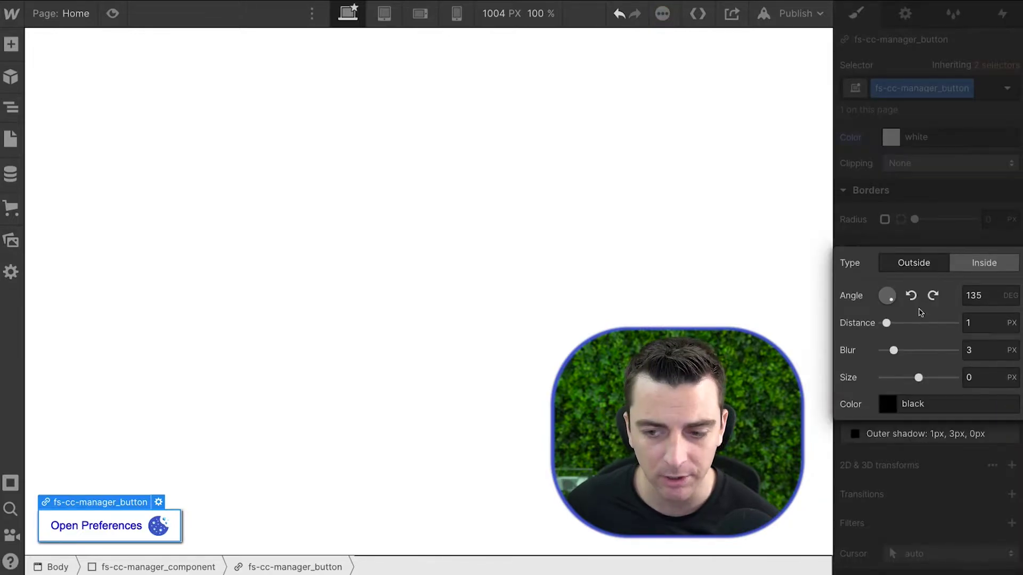
left_click(989, 294)
type("180")
key("Tab")
type("24")
key("Tab")
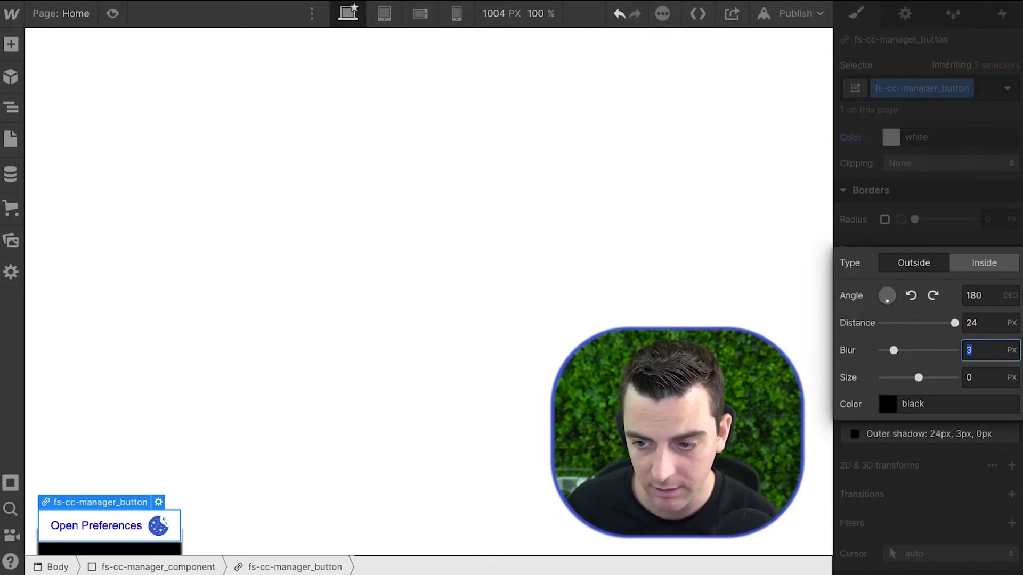
left_click(988, 318)
type("2")
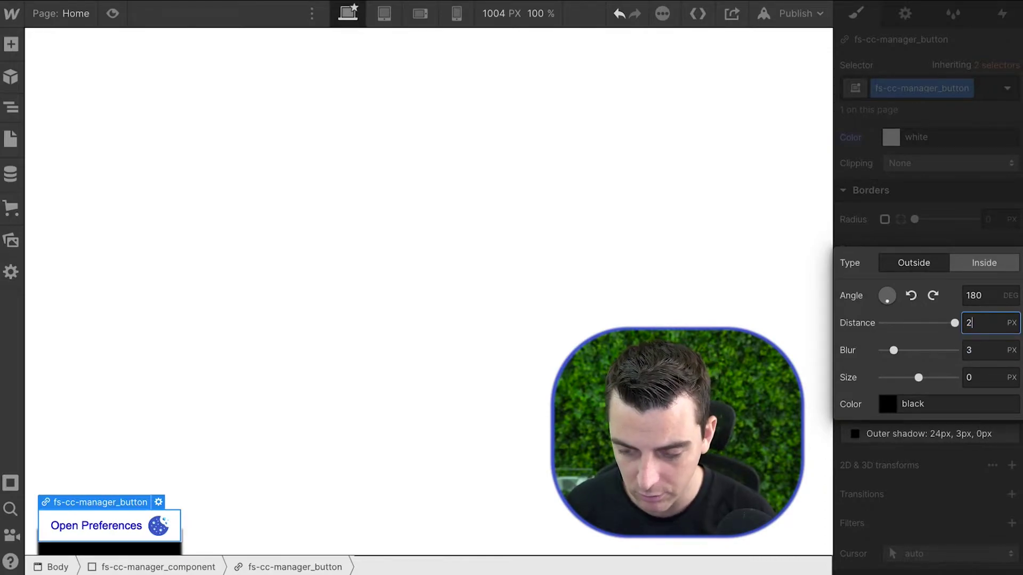
key("Tab")
type("4")
Set the button's box shadow color to #333333 with 15% alpha and deselect the button
left_click(894, 409)
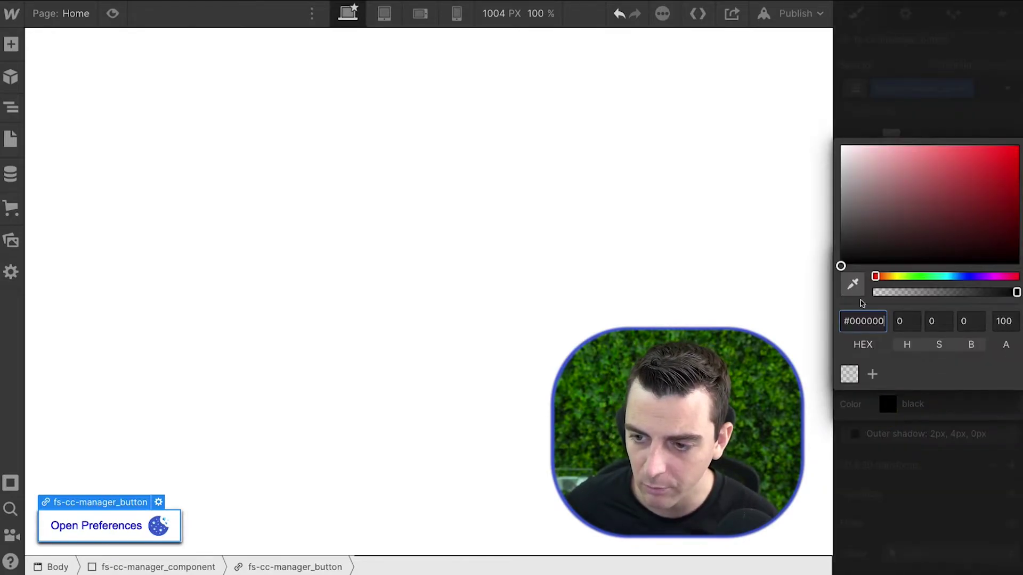
type("33")
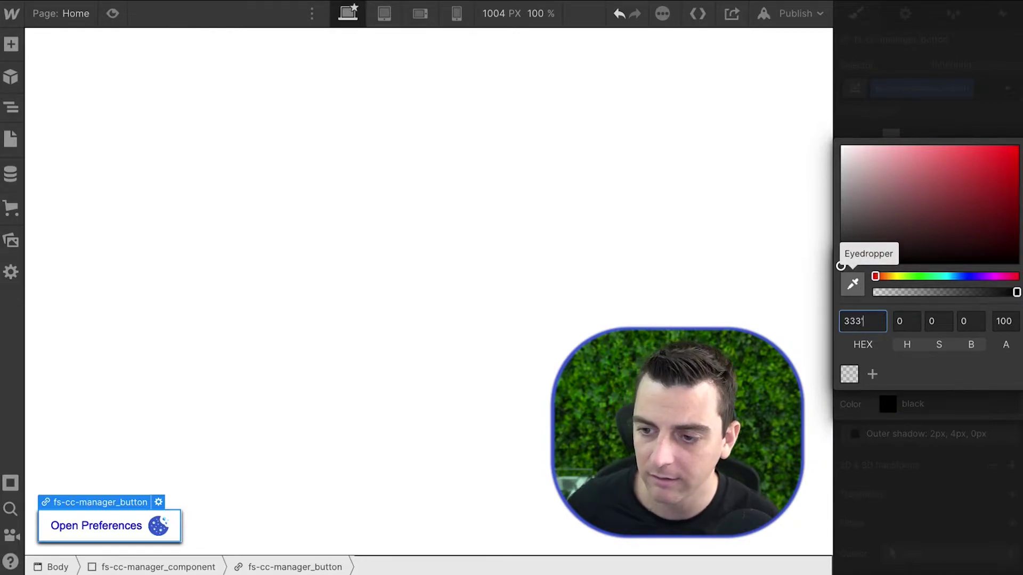
type("3")
key("Return")
left_click(999, 322)
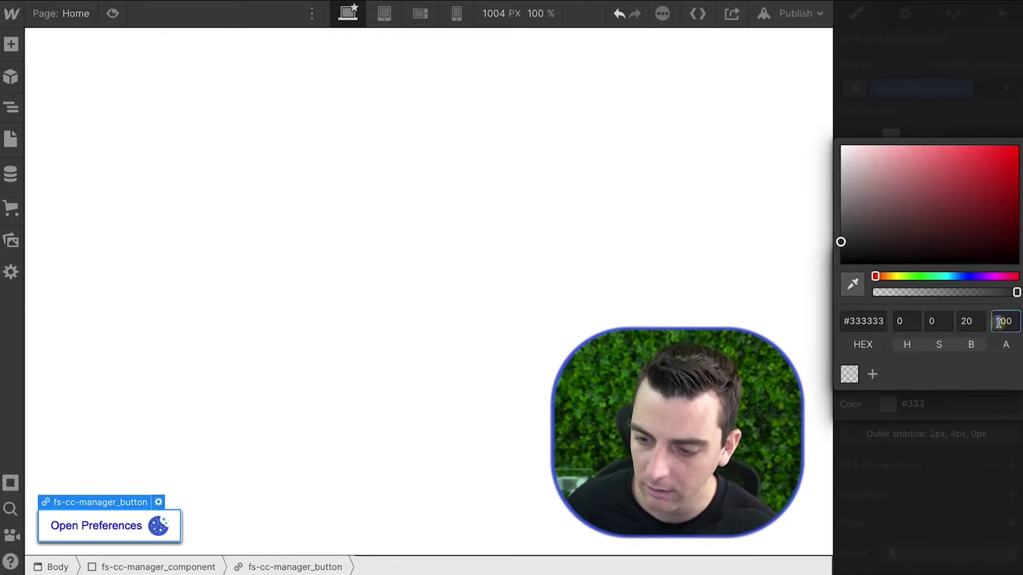
double_click(999, 323)
type("15")
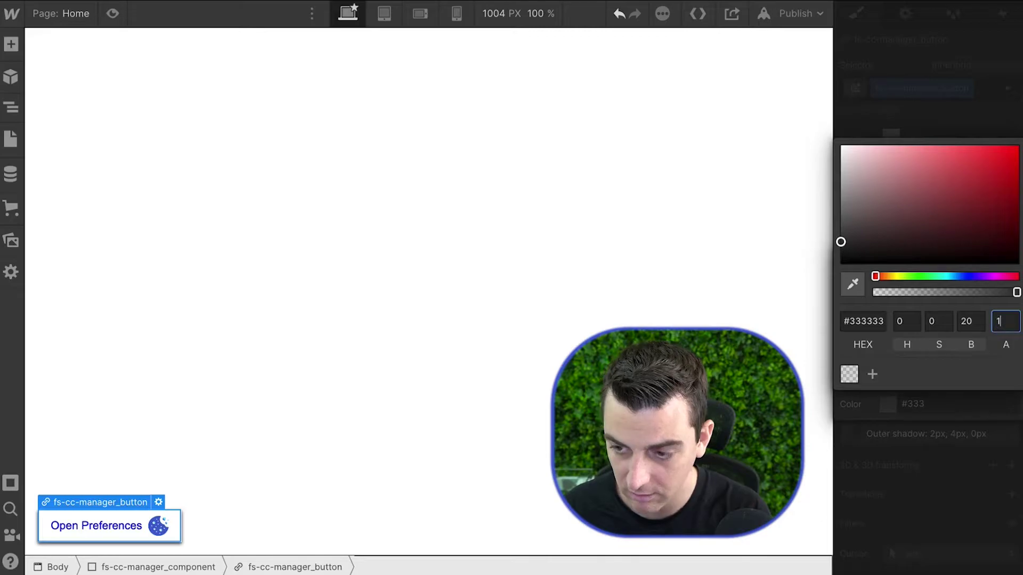
left_click(464, 290)
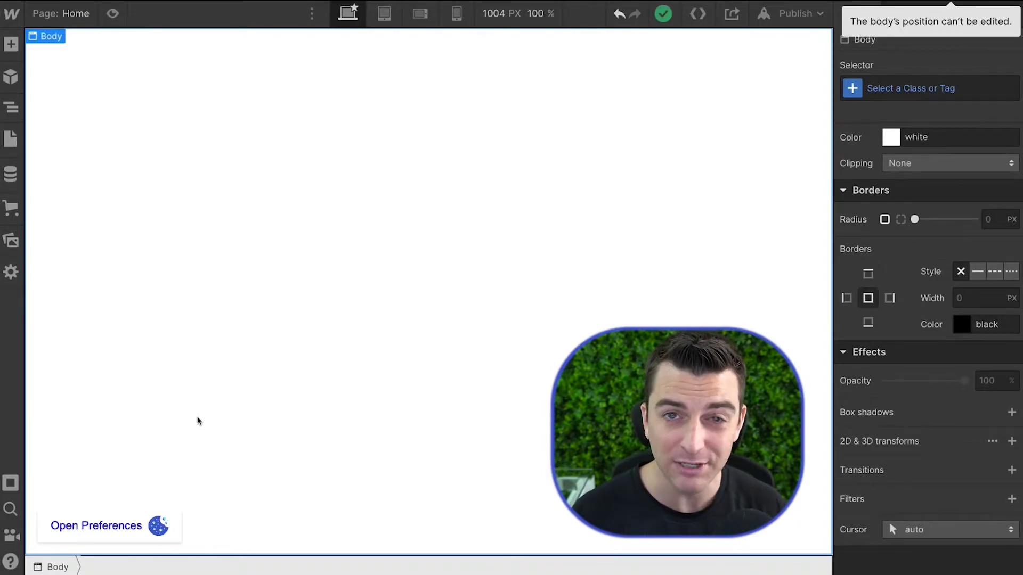
Set the text color of fs-cc-manager_button to #4264d1 by sampling the blue of its cookie icon
left_click(130, 538)
scroll(890, 423, "up", 8)
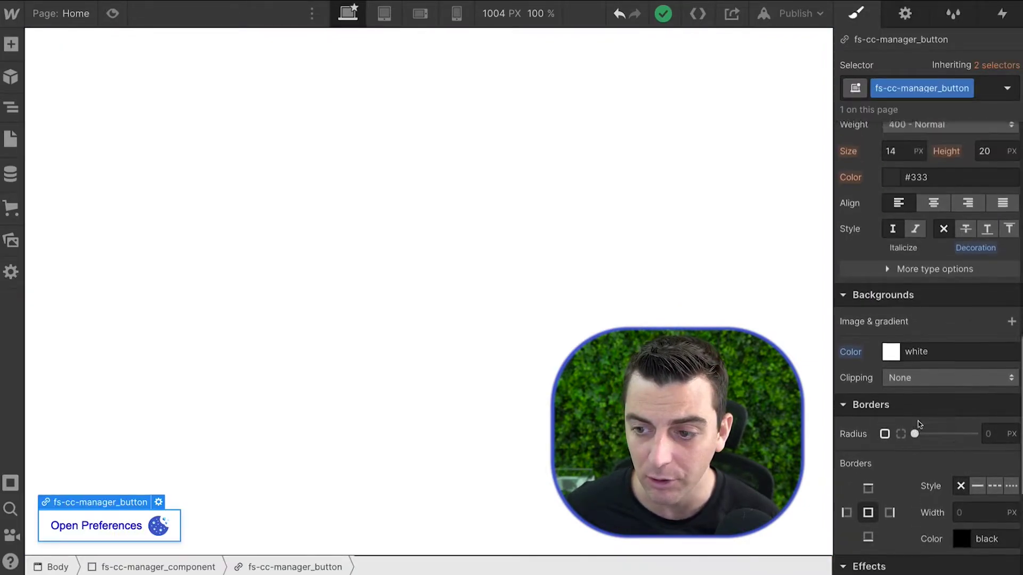
left_click(896, 417)
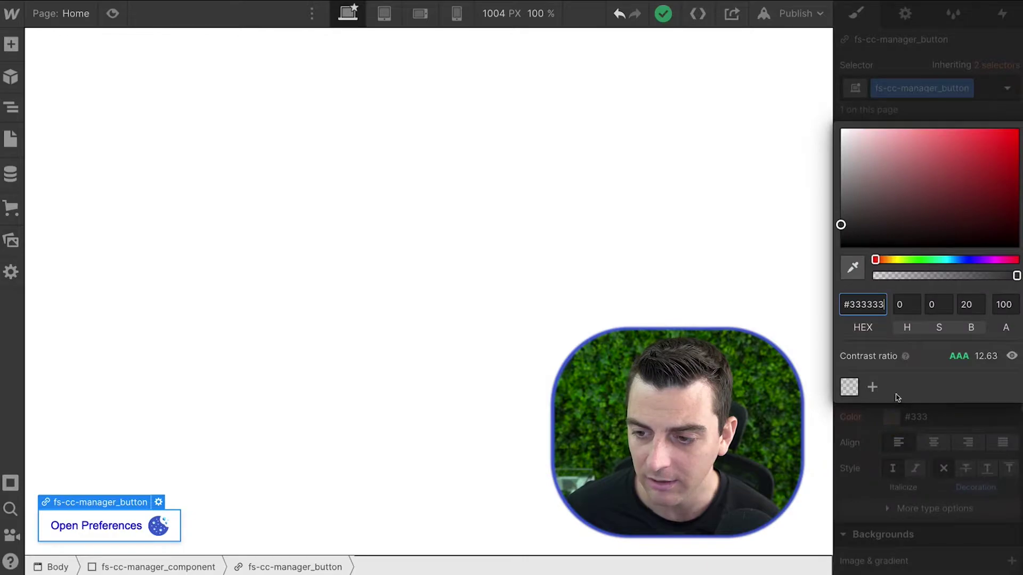
left_click(851, 273)
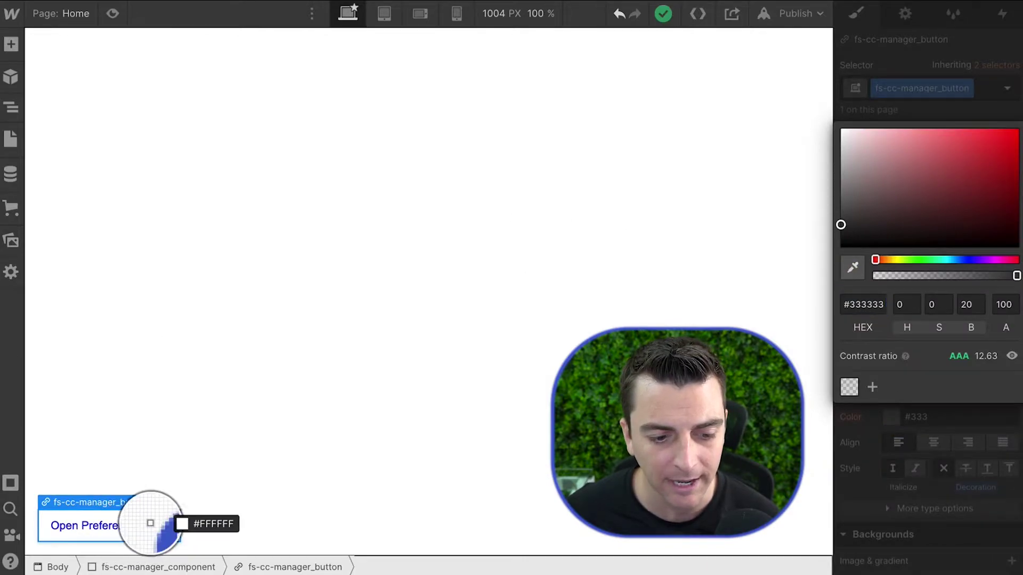
left_click(155, 527)
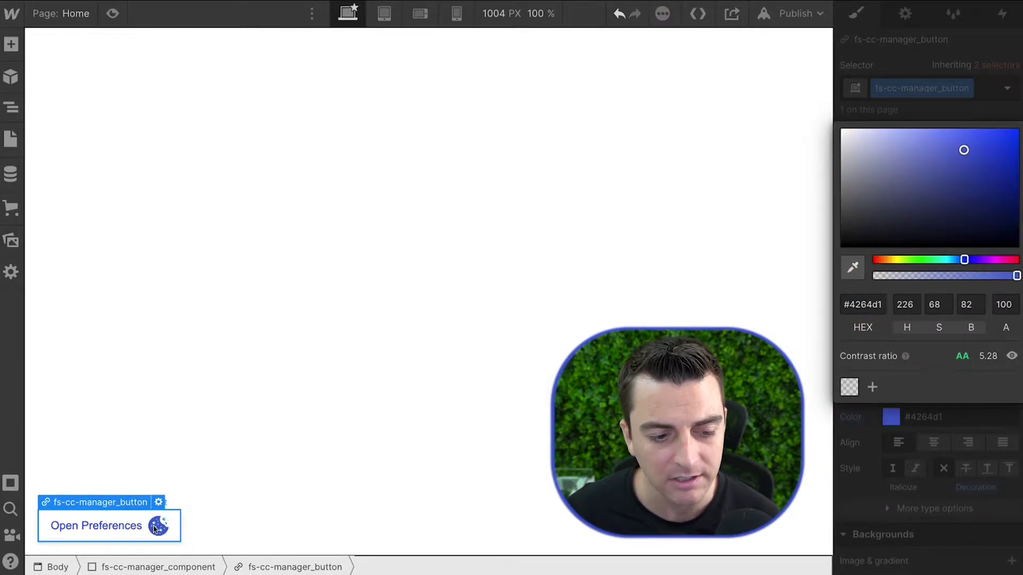
left_click(868, 93)
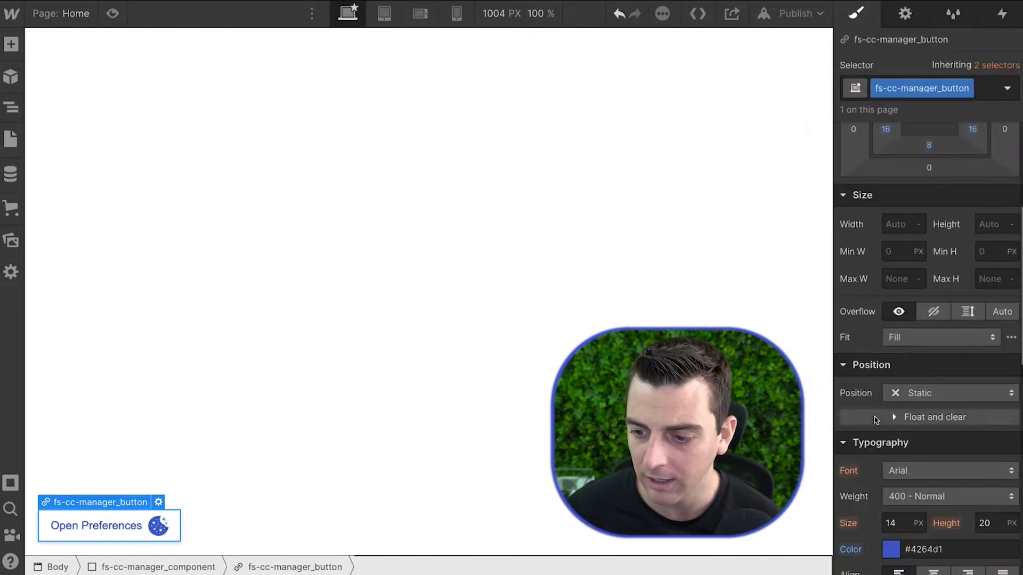
Set the font weight of fs-cc-manager_button to 700 - Bold and deselect the button
left_click(897, 496)
left_click(906, 526)
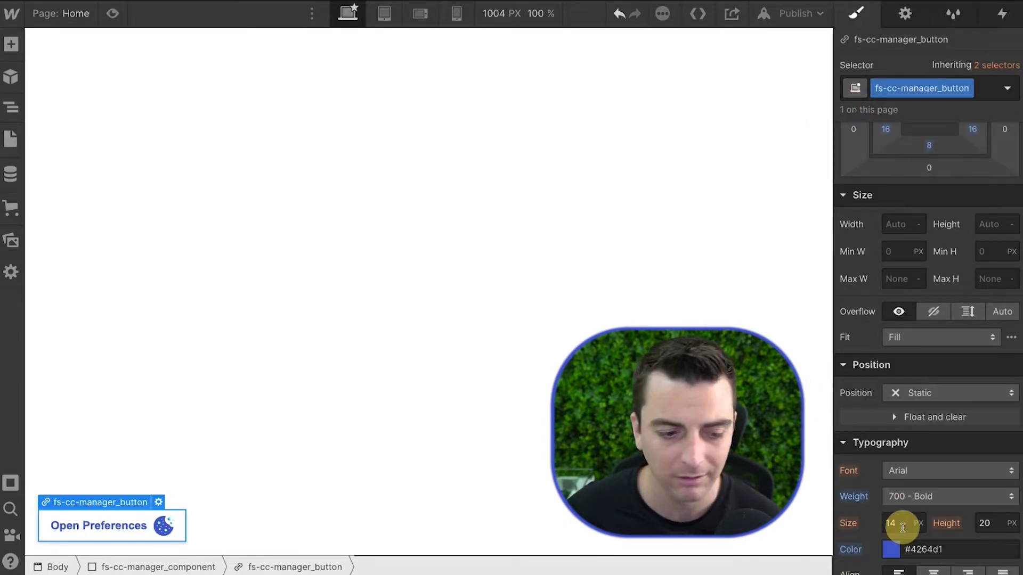
left_click(331, 473)
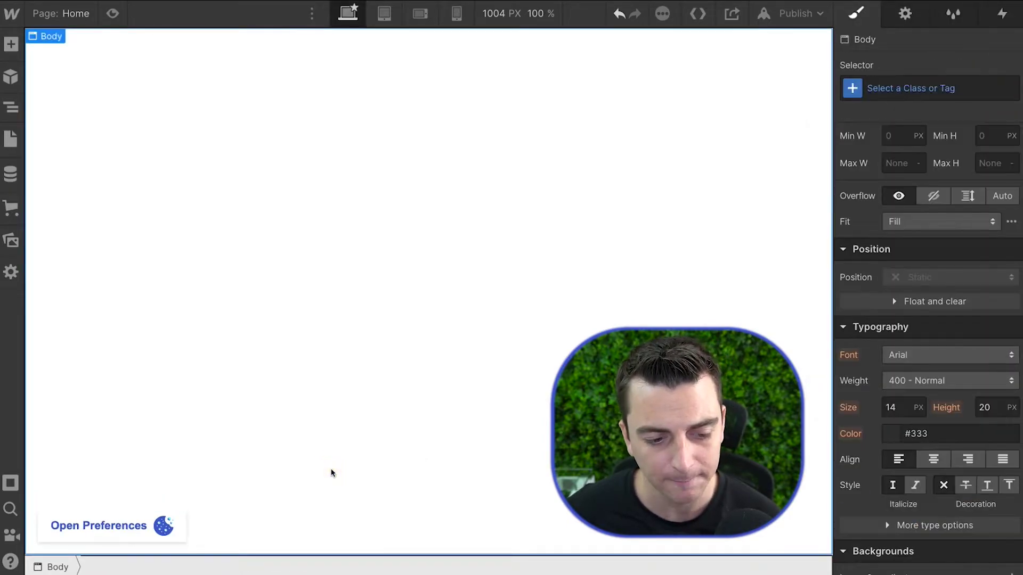
Show the hidden fs-cc-banner_component on the page by setting its display to block
left_click(10, 107)
left_click(41, 114)
left_click(89, 96)
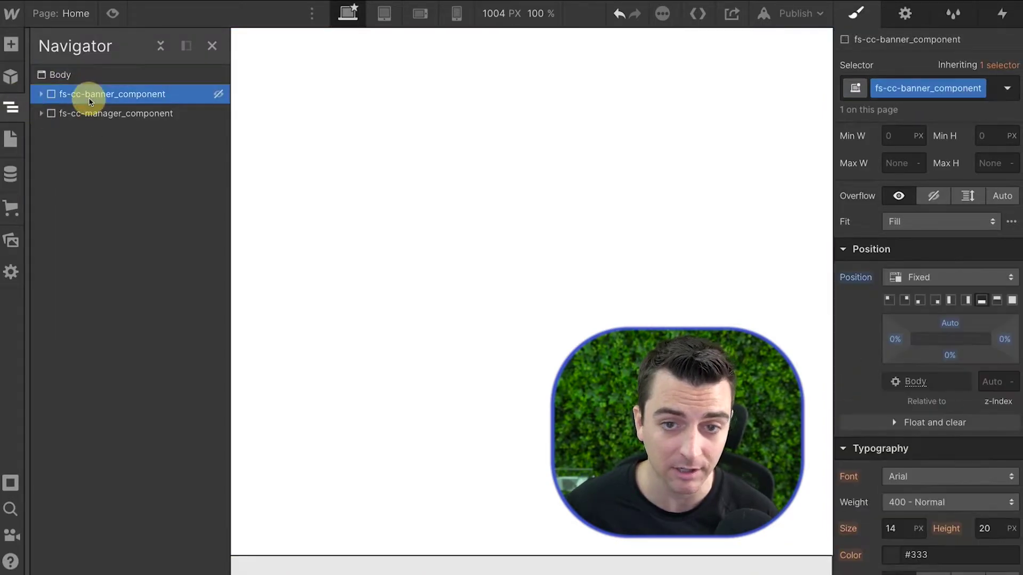
scroll(954, 218, "up", 5)
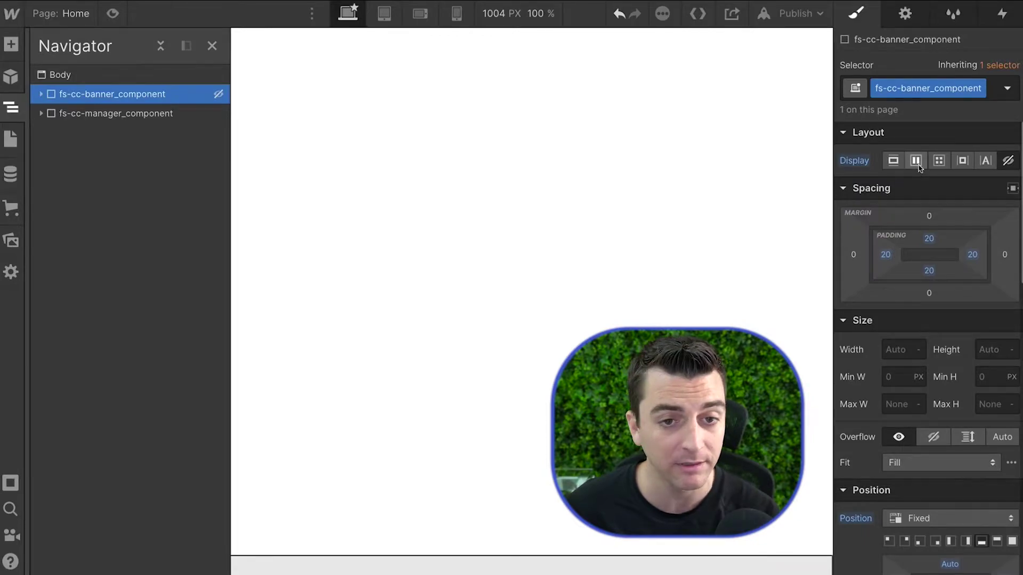
left_click(893, 160)
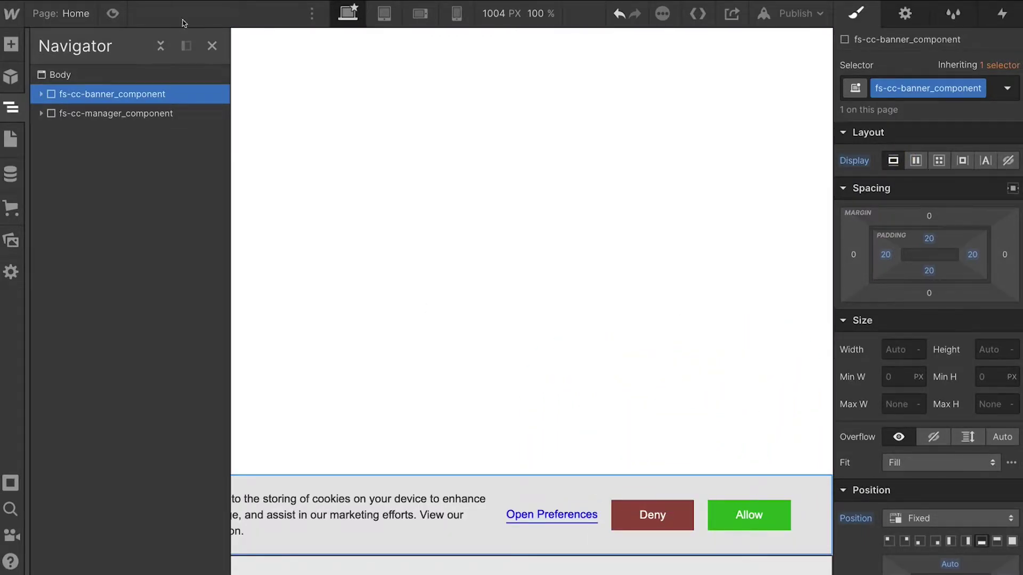
left_click(211, 47)
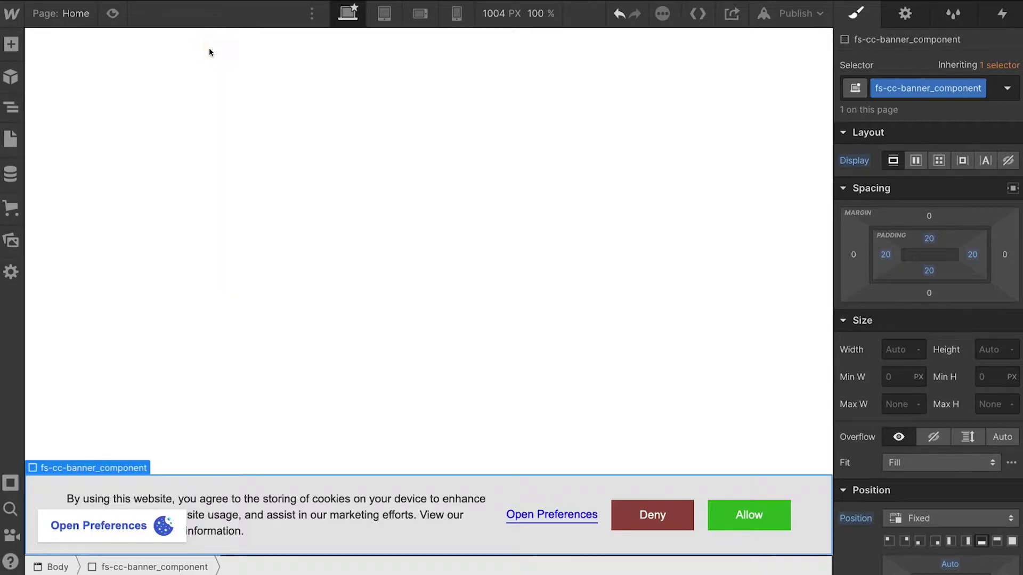
Set the Allow button's background color to #4264d1 by sampling the blue of the cookie icon
left_click(742, 513)
scroll(918, 482, "down", 4)
scroll(917, 486, "down", 5)
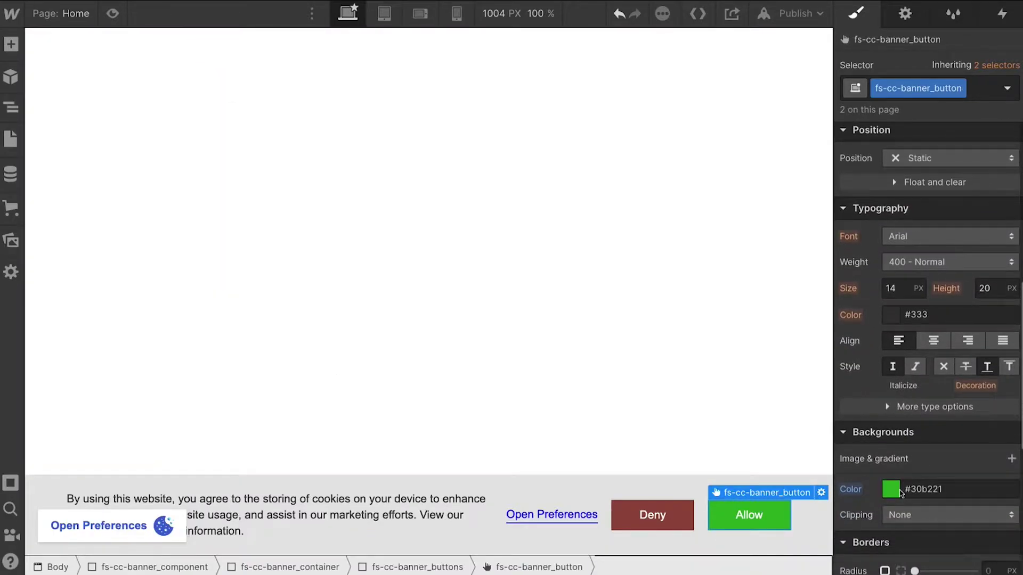
left_click(891, 489)
left_click(853, 371)
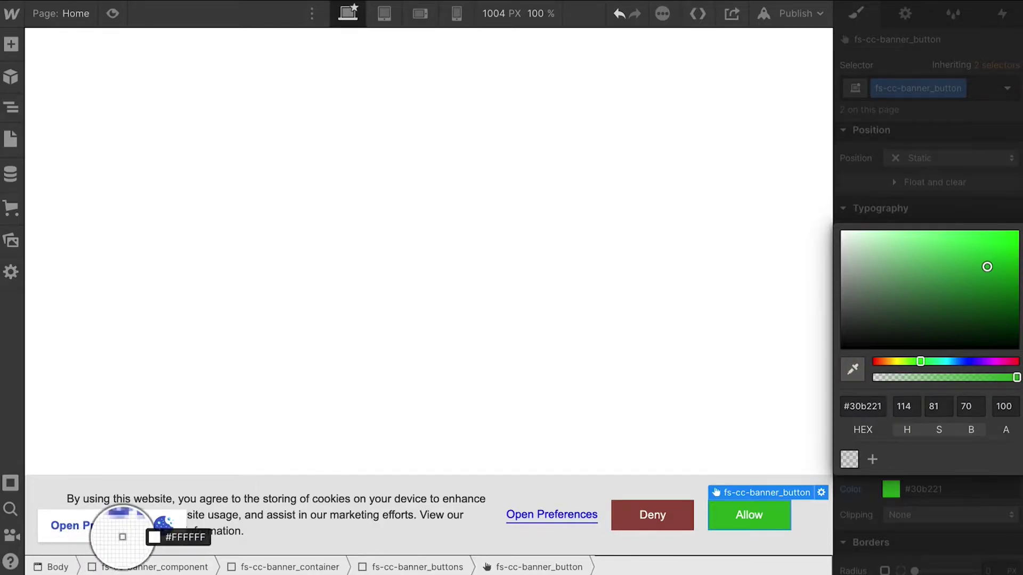
left_click(160, 528)
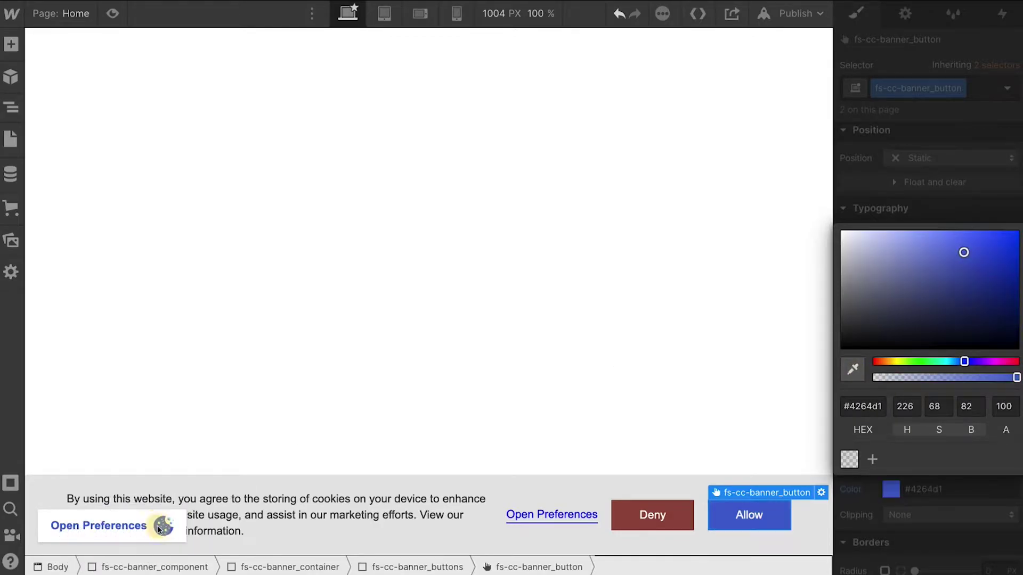
left_click(908, 211)
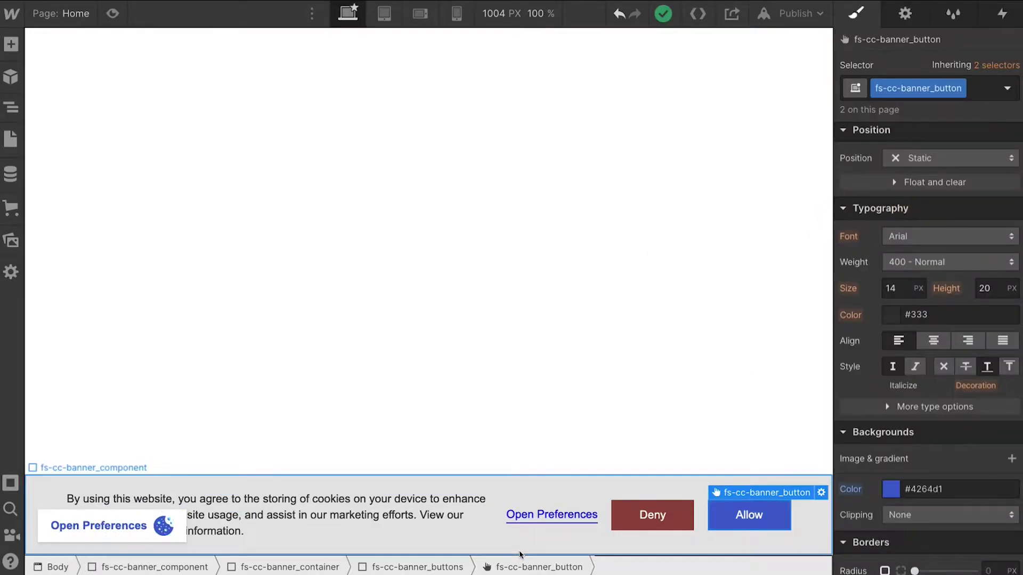
Copy the Allow button's background color and apply #4264d1 as the text color of the banner's Open Preferences link
left_click(552, 514)
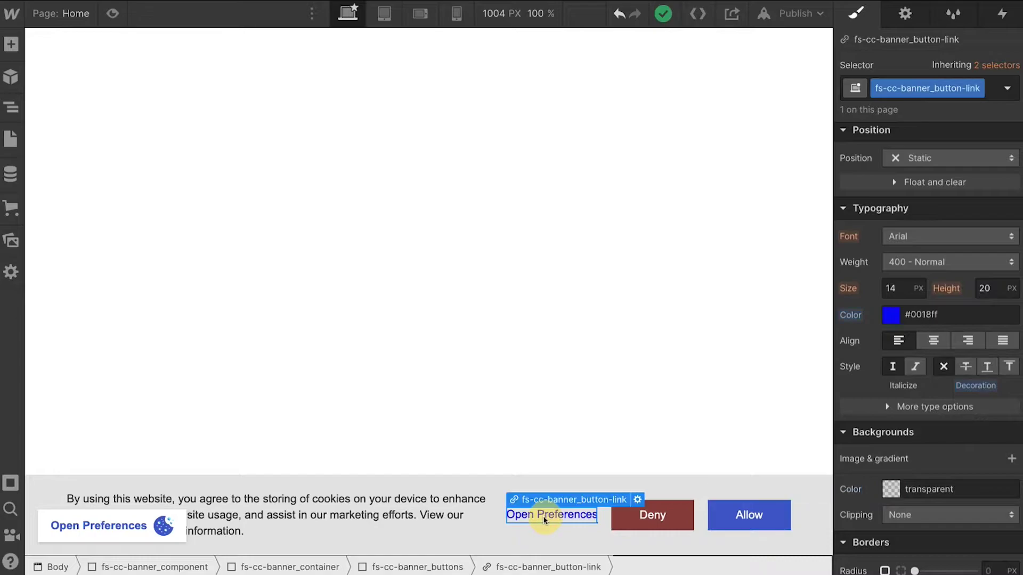
left_click(768, 516)
left_click(975, 487)
key("ctrl+c")
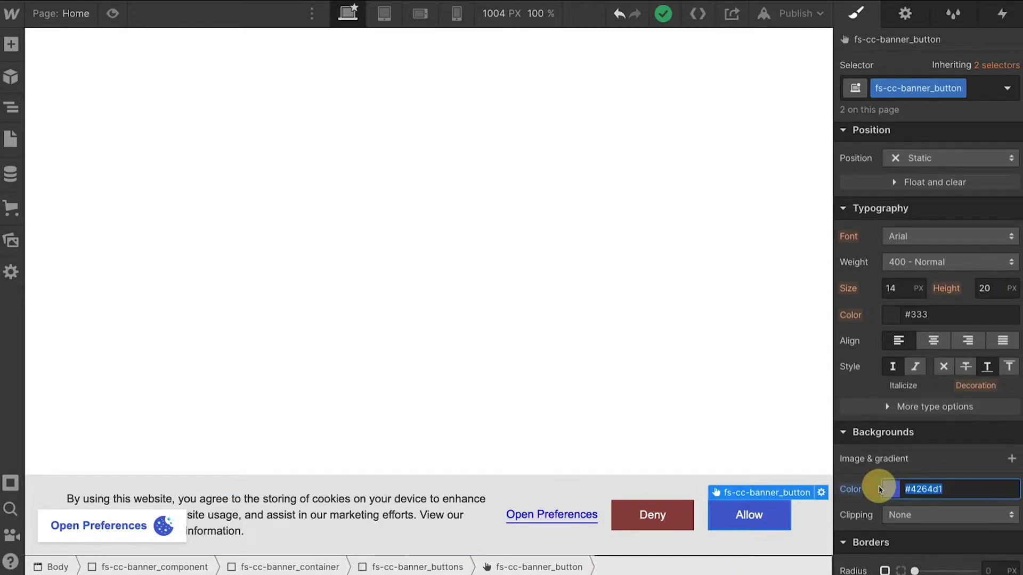
left_click(568, 520)
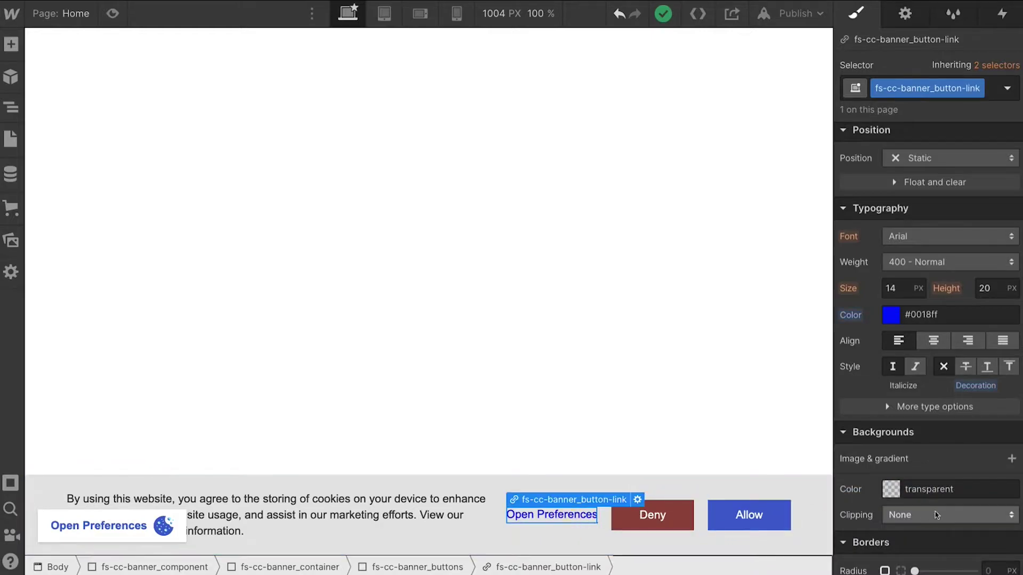
left_click(949, 315)
key("ctrl+v")
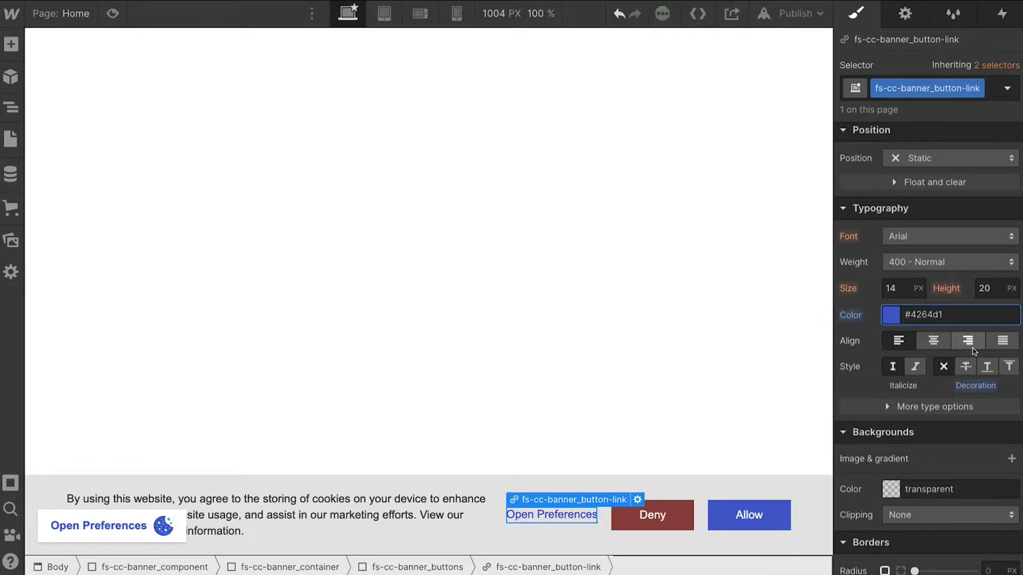
Set the bottom border color of the banner's Open Preferences link to #4264d1
scroll(973, 373, "down", 5)
left_click(868, 406)
left_click(989, 407)
key("ctrl+v")
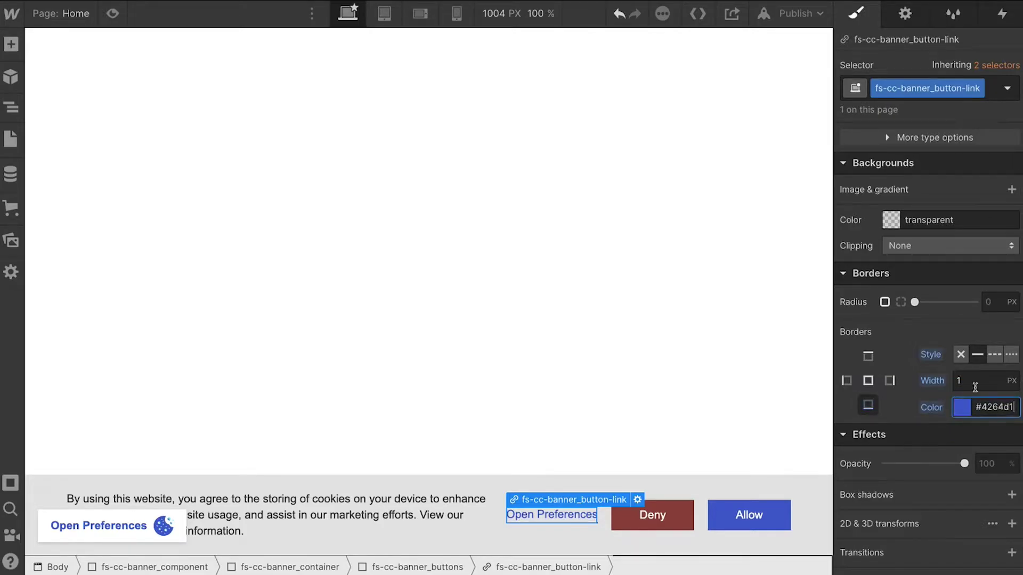
left_click(911, 372)
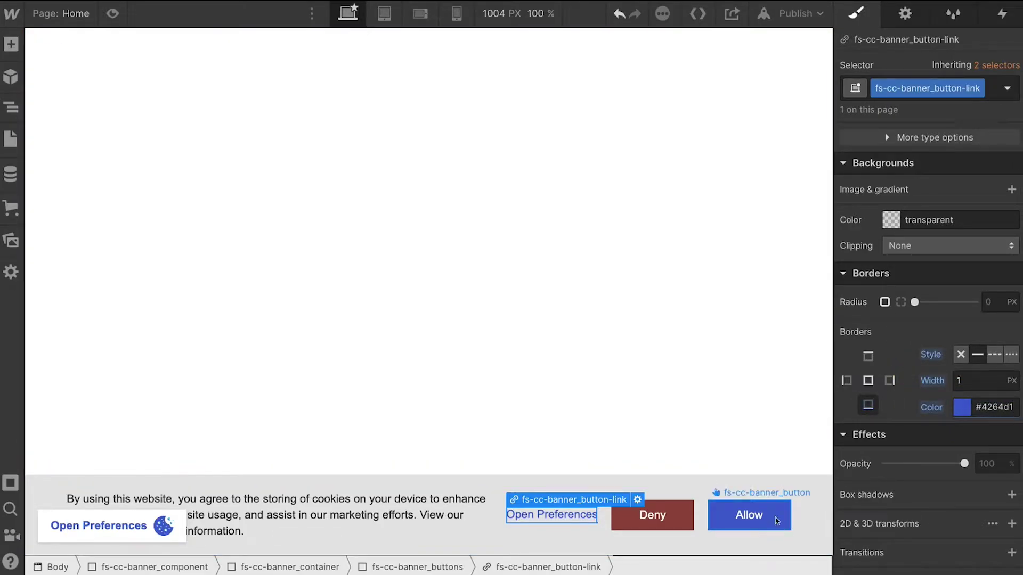
Hide the fs-cc-banner_component by setting its display to none
left_click(806, 505)
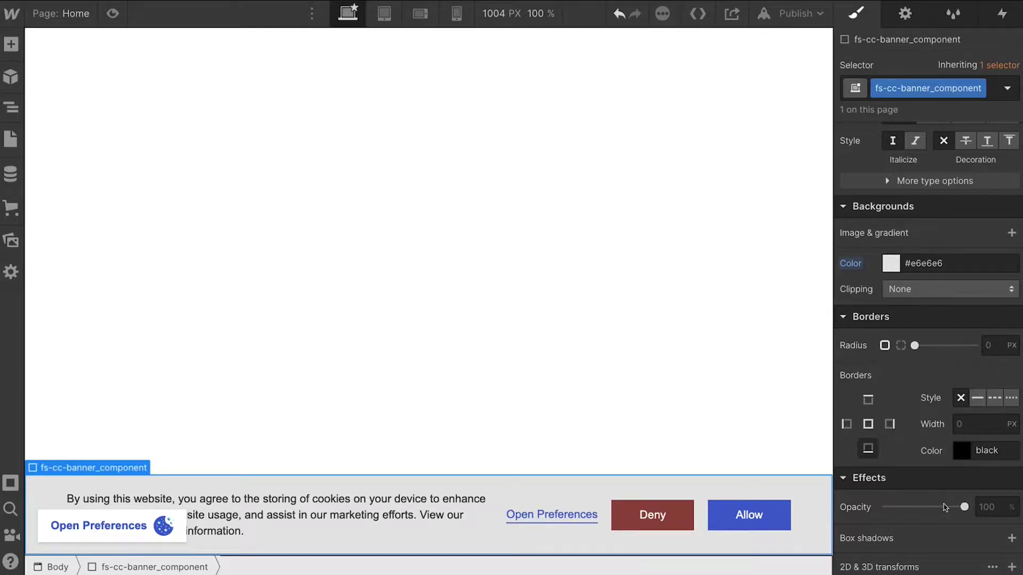
scroll(946, 507, "up", 10)
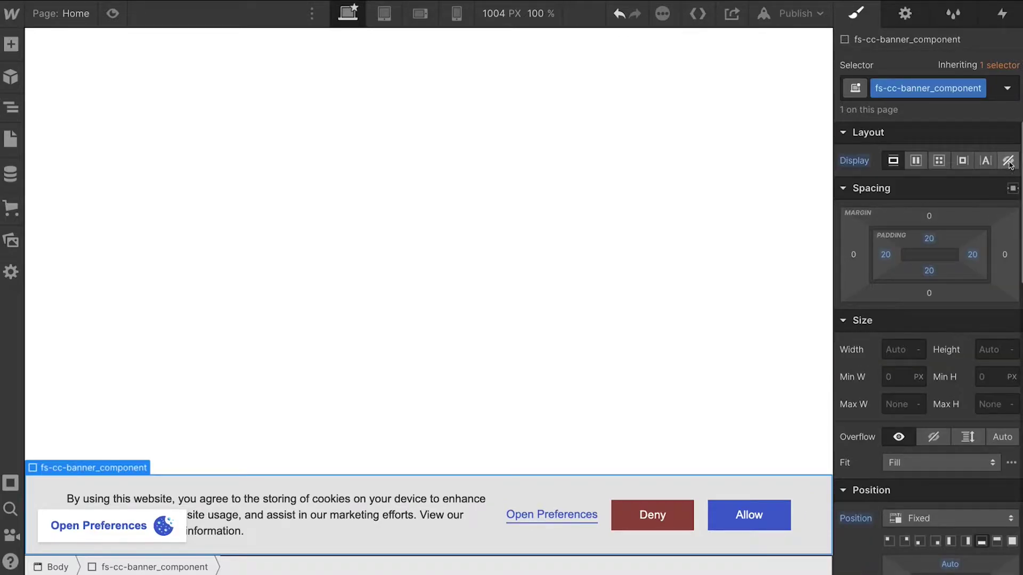
left_click(1009, 161)
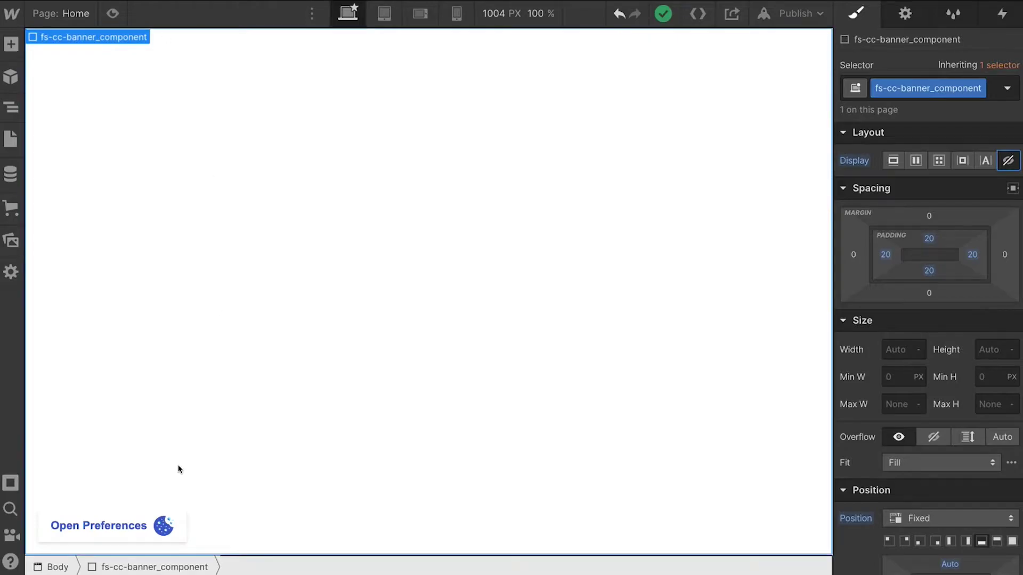
Add a custom attribute named fs-cc with the value manager to the fs-cc-manager_component div block
left_click(163, 521)
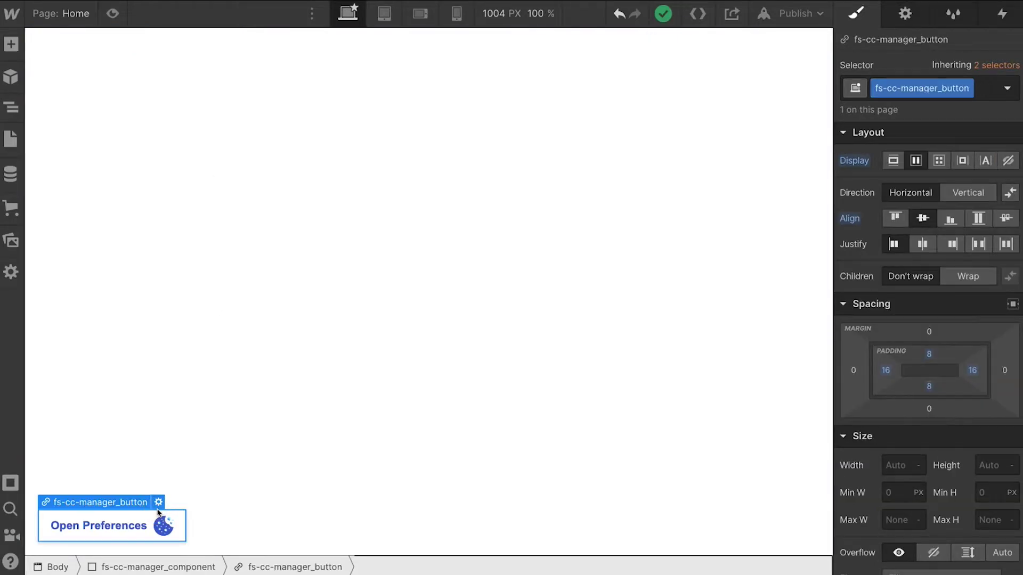
left_click(158, 513)
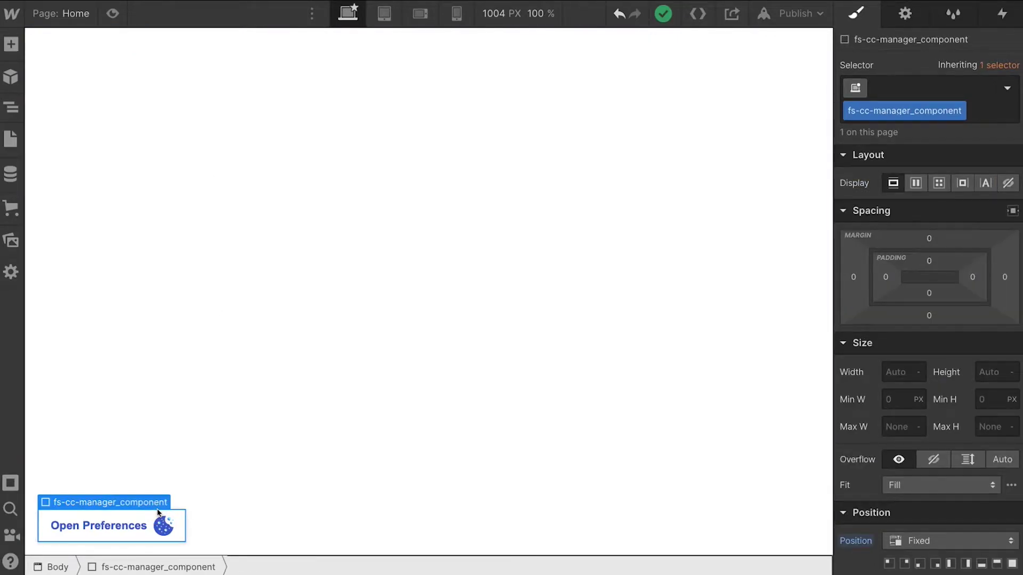
left_click(905, 13)
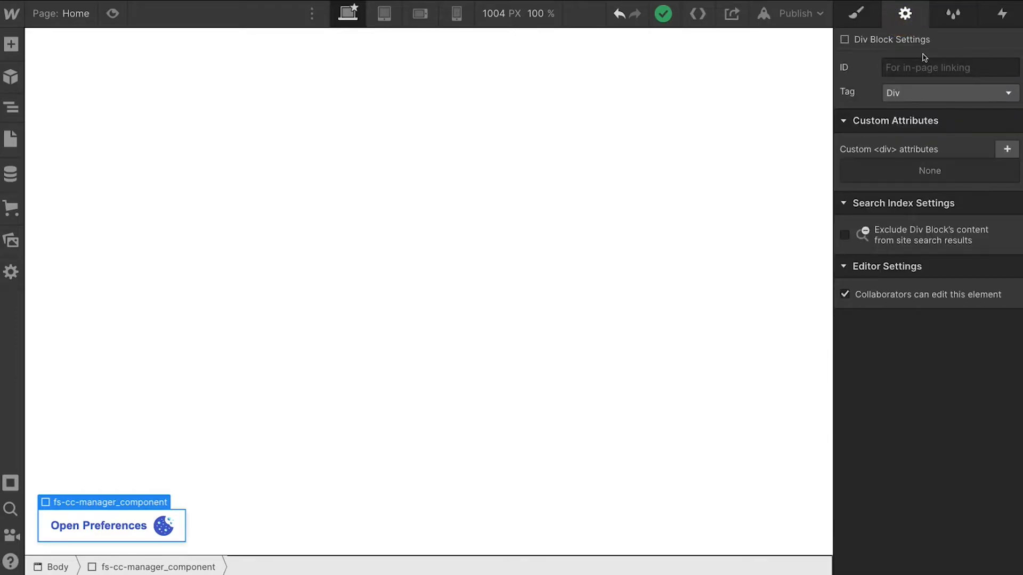
left_click(1007, 149)
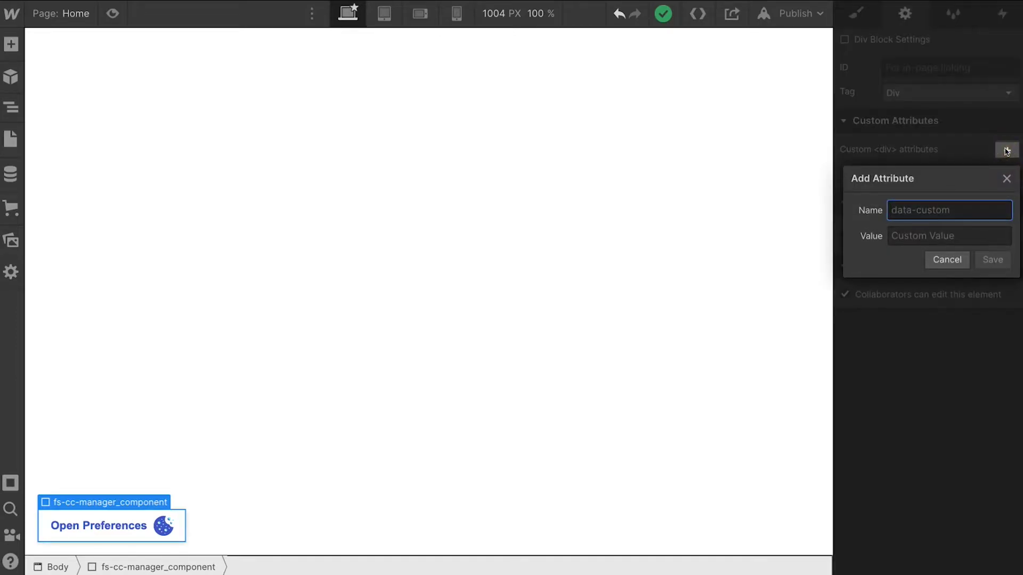
type("fs-cc-m")
left_click(949, 236)
type("manag")
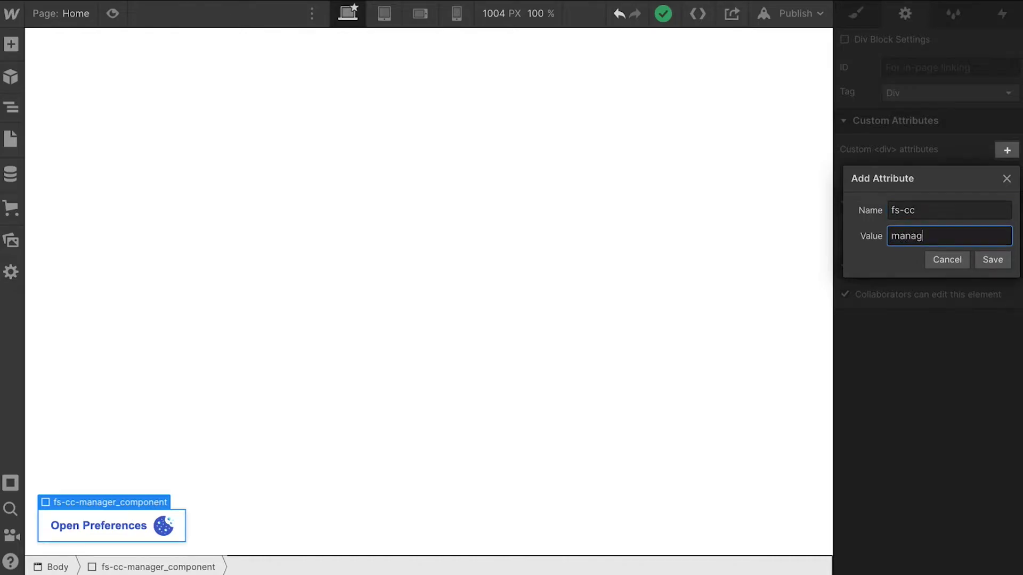
type("er")
key("Return")
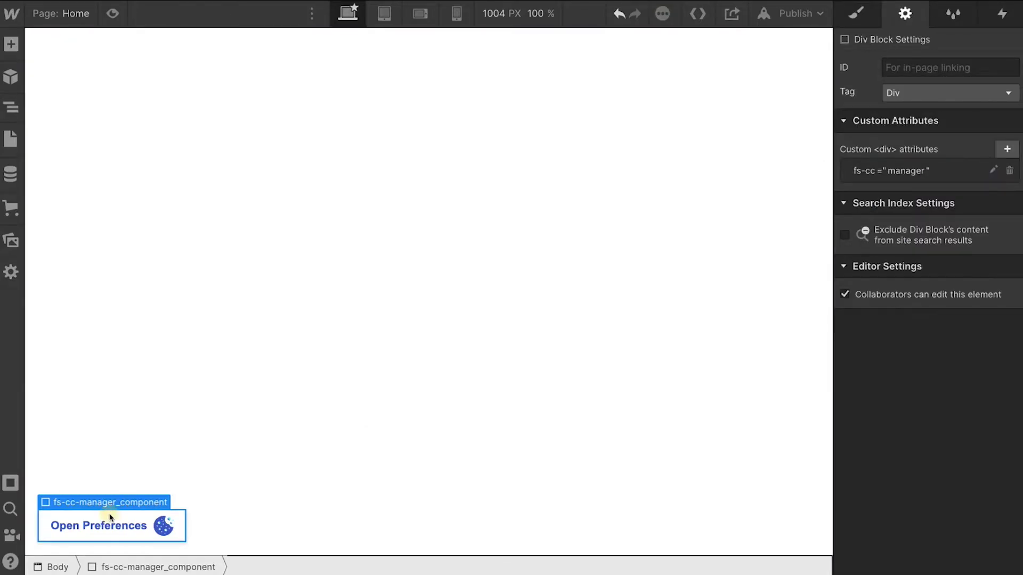
Add a custom attribute named fs-cc with the value open-preferences to the fs-cc-manager_button link block
key("Down")
left_click(1007, 257)
type("fs-cc")
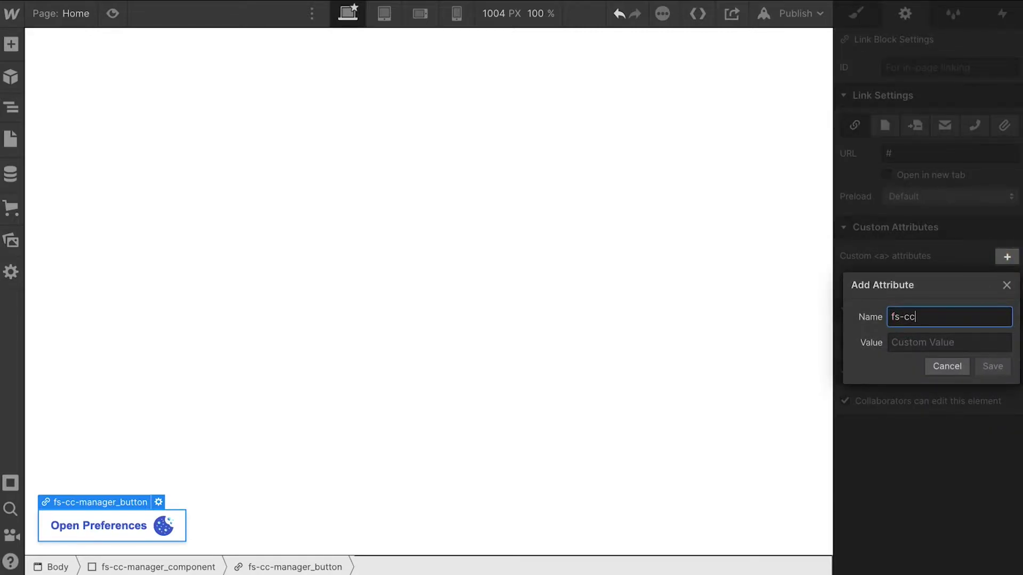
key("Tab")
type("open-preferences")
key("Return")
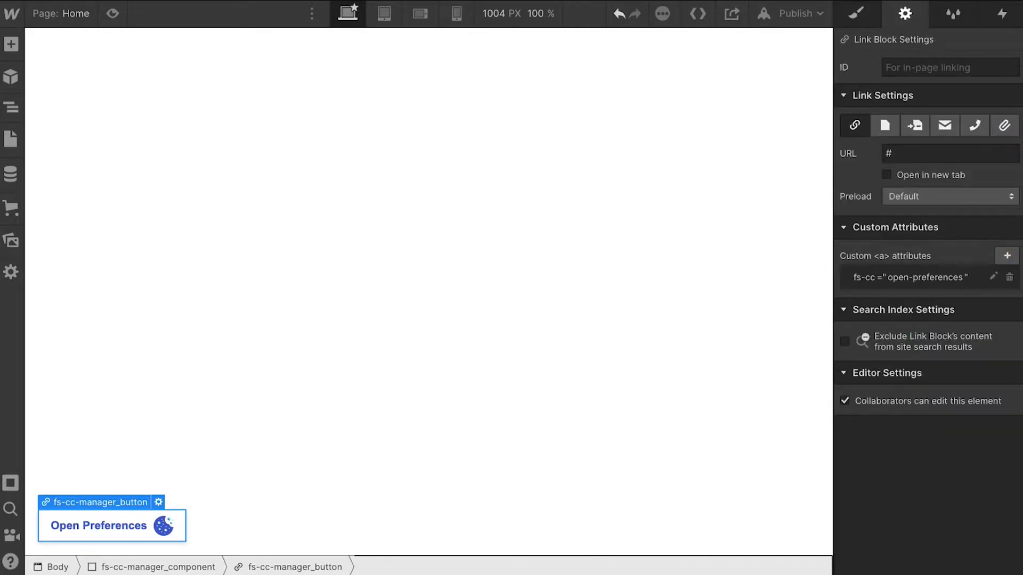
left_click(965, 277)
left_click(987, 389)
Set fs-cc-banner_component's display back to block and open the element settings of its Open Preferences link
left_click(11, 107)
left_click(112, 93)
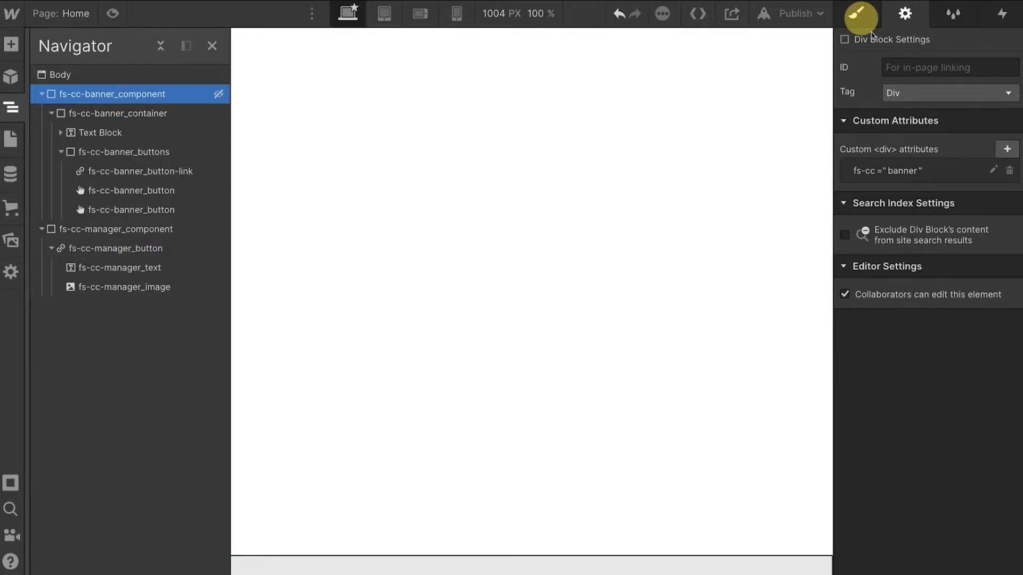
left_click(856, 13)
left_click(893, 160)
left_click(557, 514)
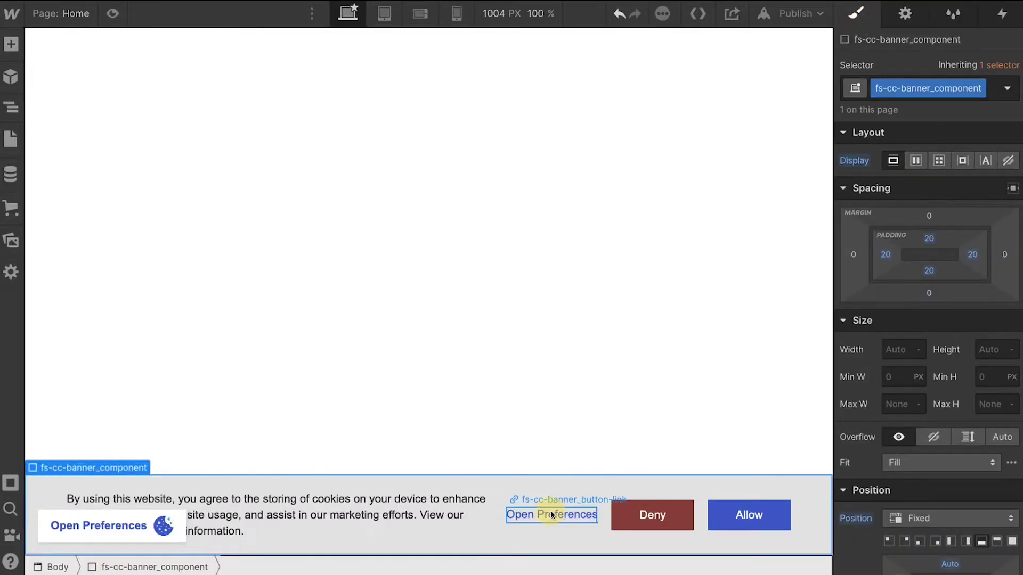
left_click(905, 13)
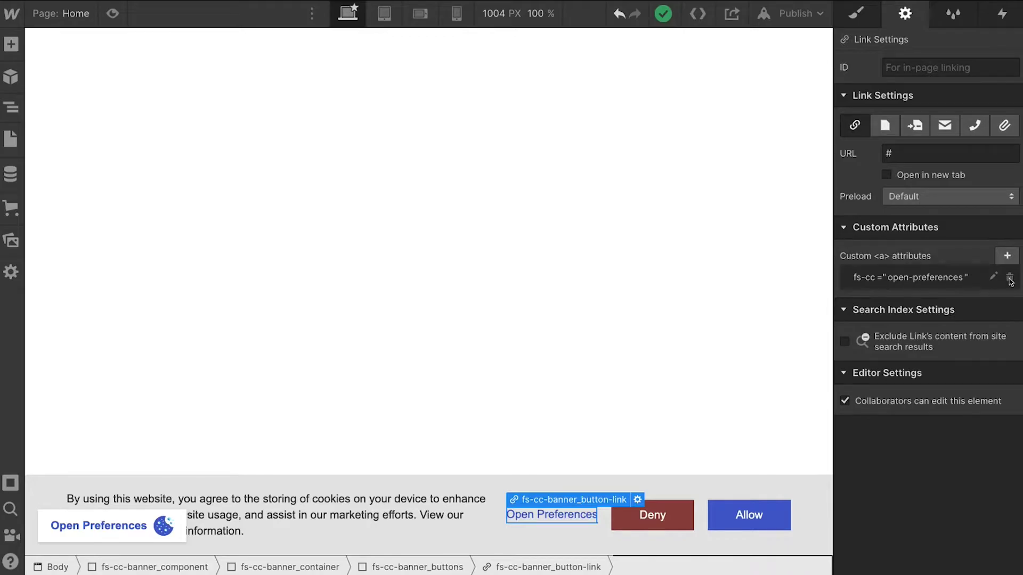
Hide the fs-cc-banner_component by setting its display to none
left_click(683, 476)
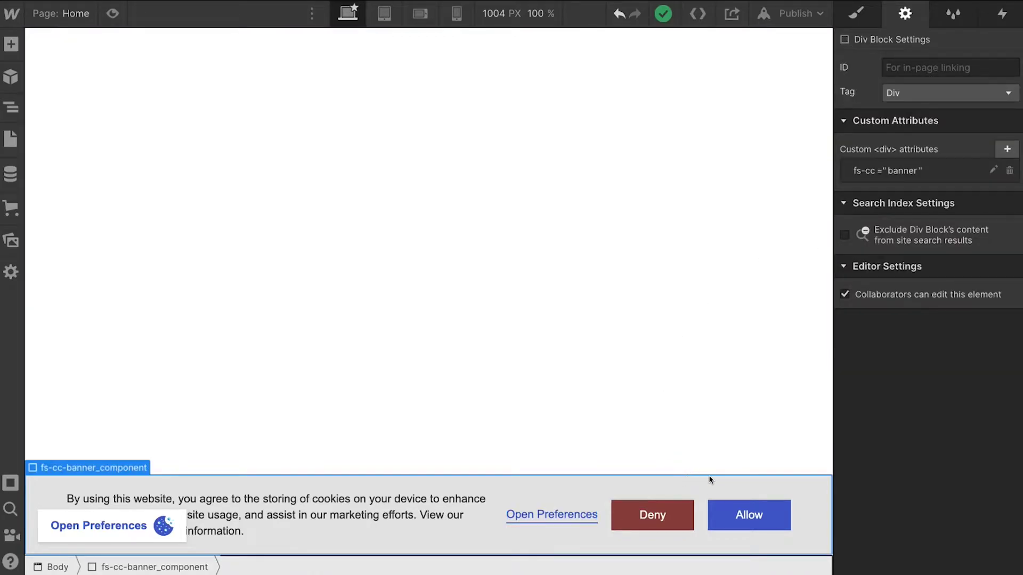
left_click(856, 14)
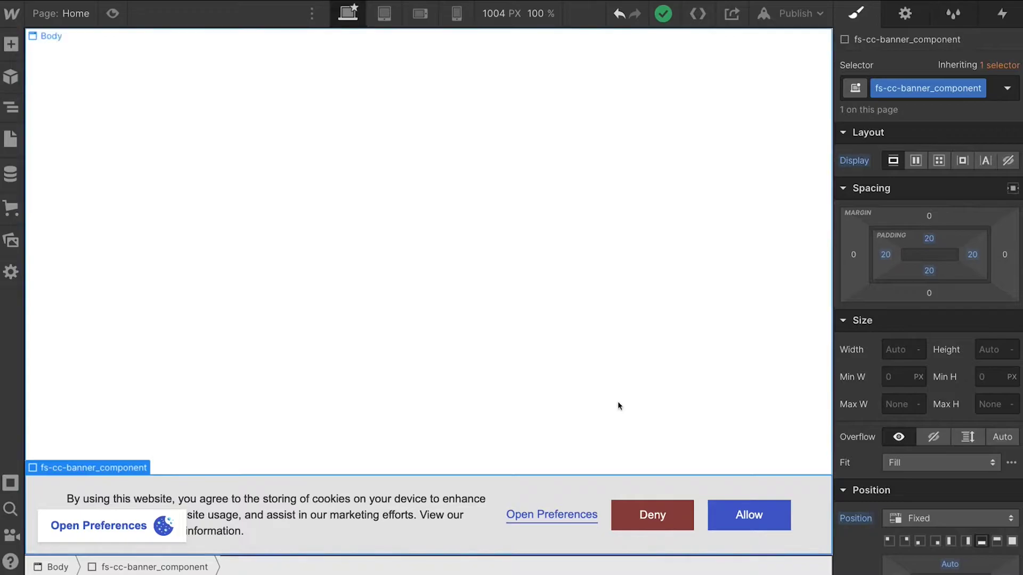
scroll(884, 441, "down", 5)
scroll(884, 440, "down", 10)
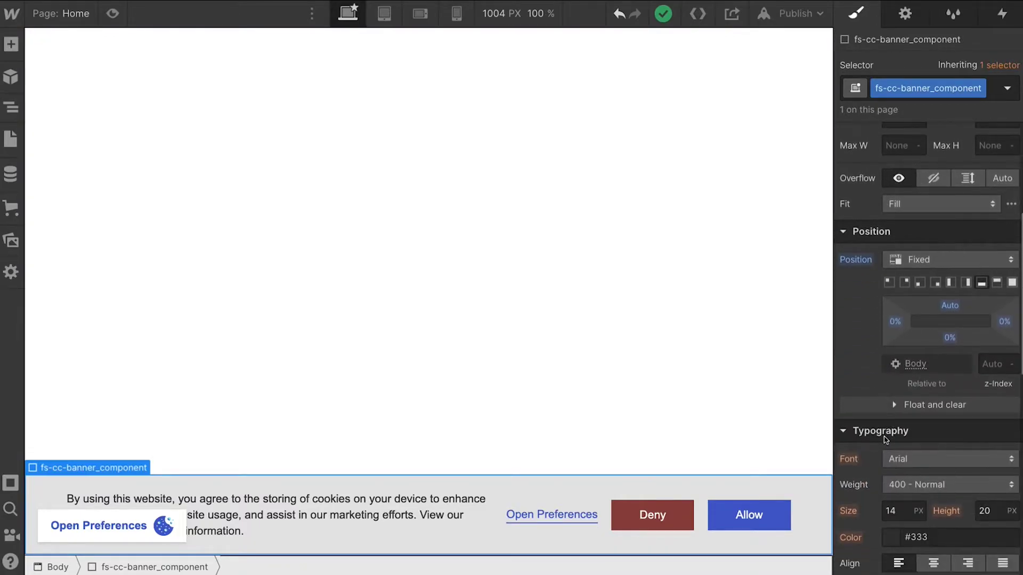
scroll(886, 439, "up", 15)
left_click(1007, 160)
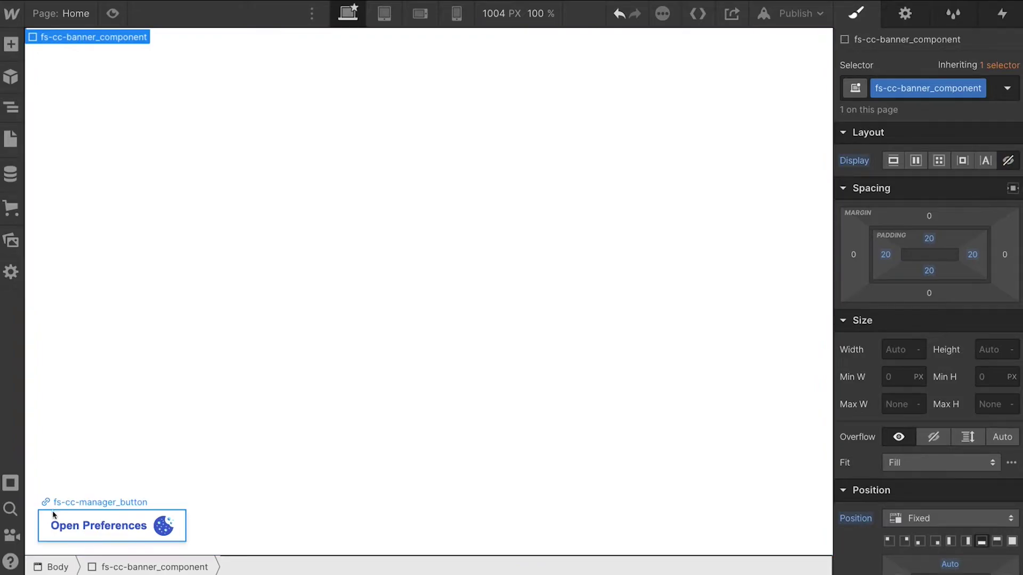
Check the fs-cc-manager_button's custom attribute and read the Preferences Manager instructions up to Step 2 in the Finsweet setup guide
left_click(52, 510)
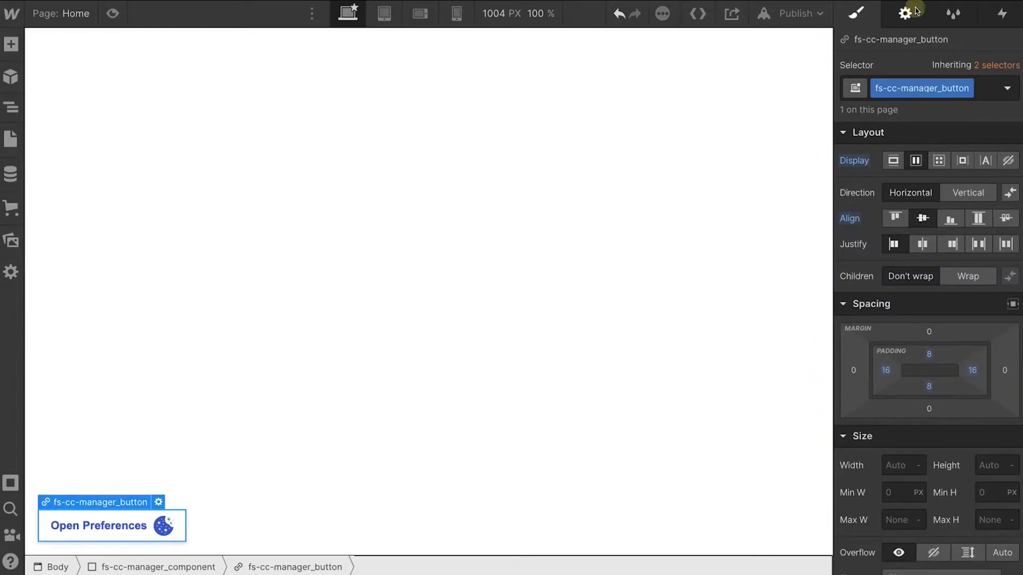
left_click(906, 13)
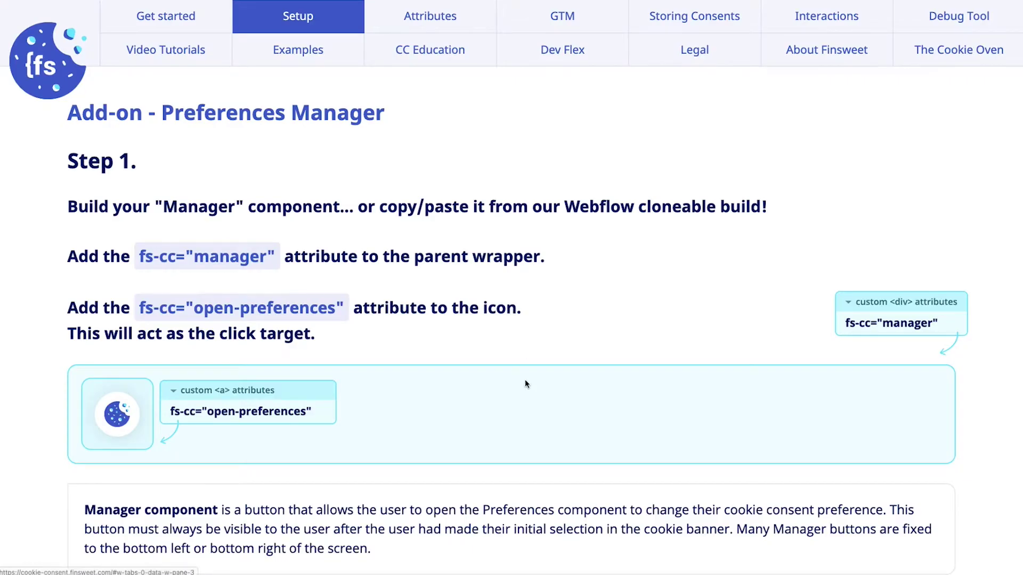
scroll(525, 379, "down", 5)
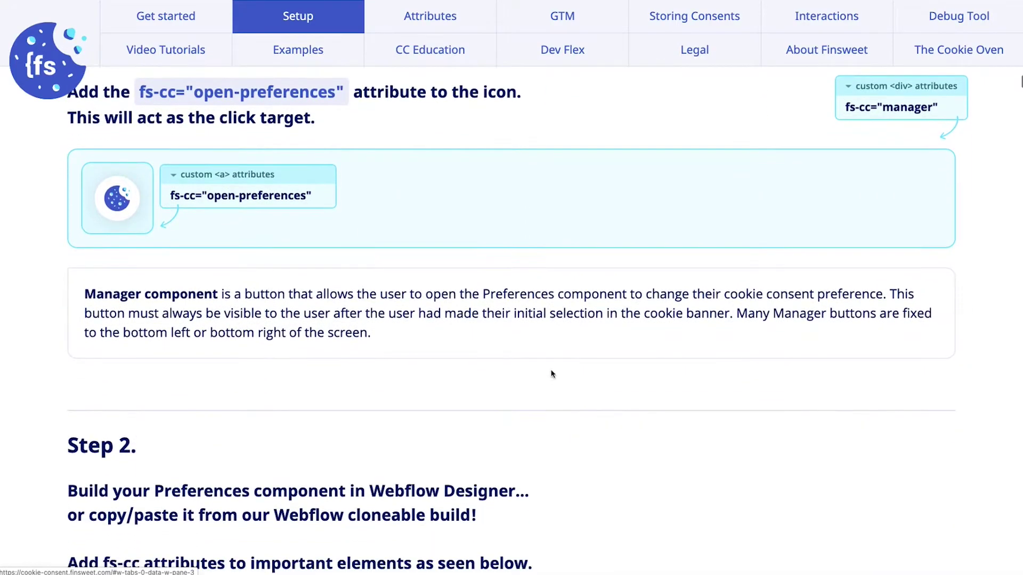
scroll(230, 234, "down", 4)
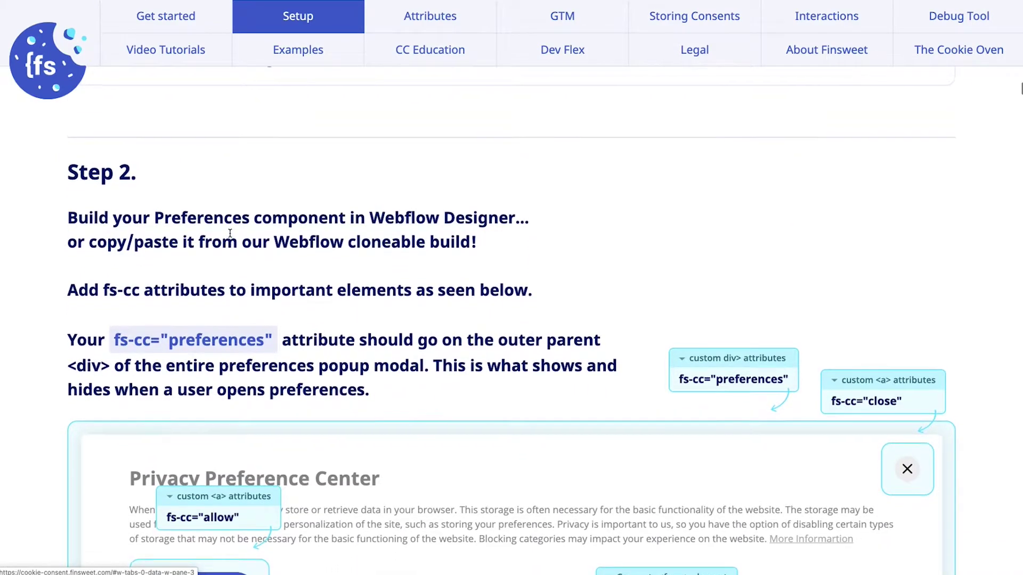
scroll(230, 233, "down", 1)
scroll(164, 148, "up", 1)
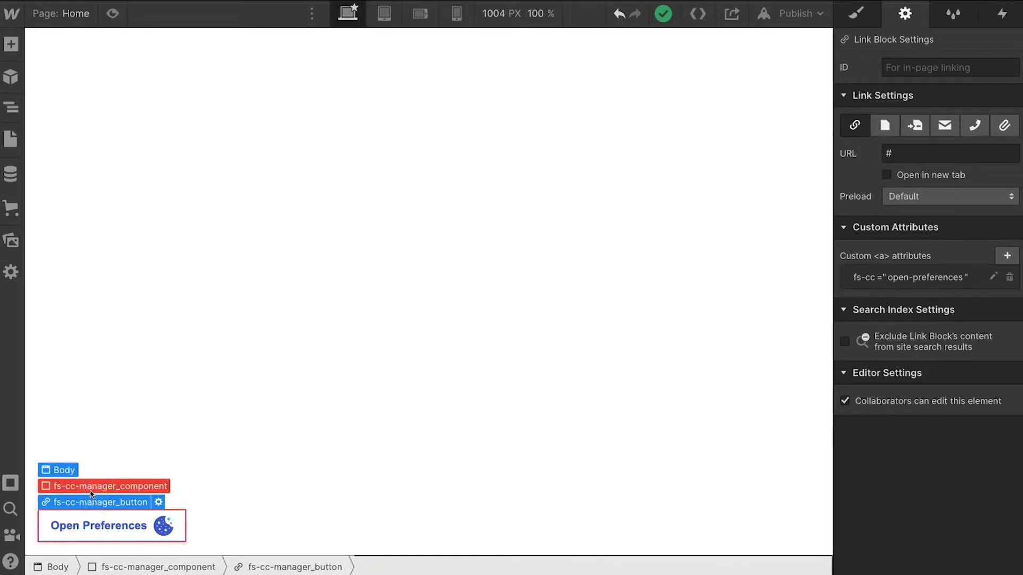
Hide the fs-cc-manager_component by setting its display to none, and select the Body
left_click(94, 486)
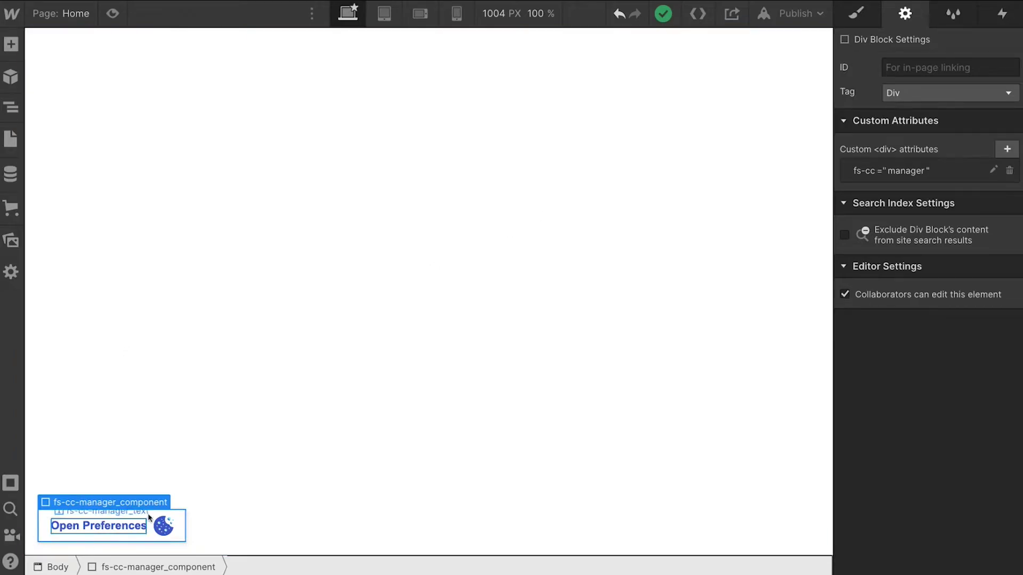
left_click(856, 14)
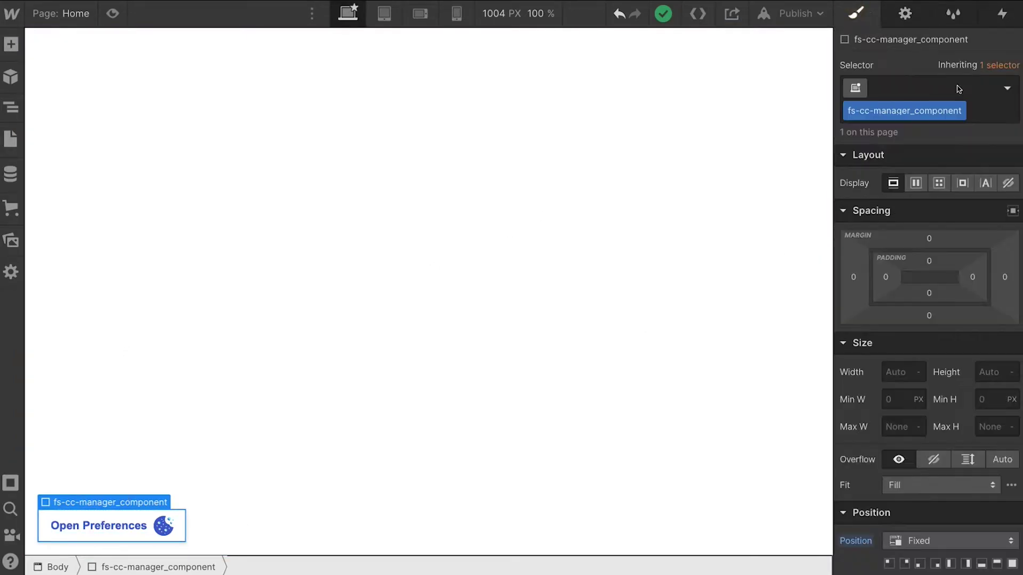
left_click(1007, 184)
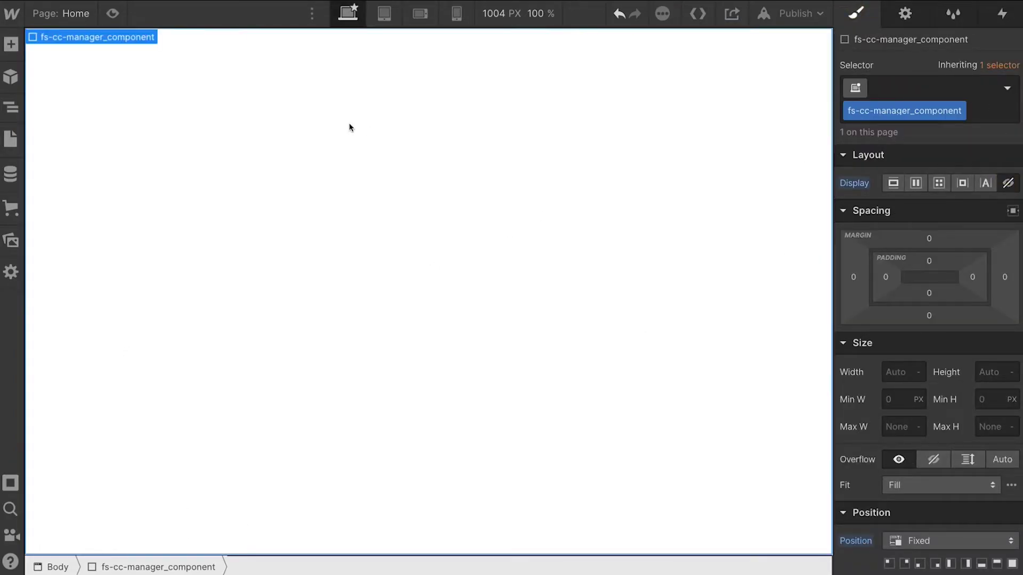
left_click(220, 193)
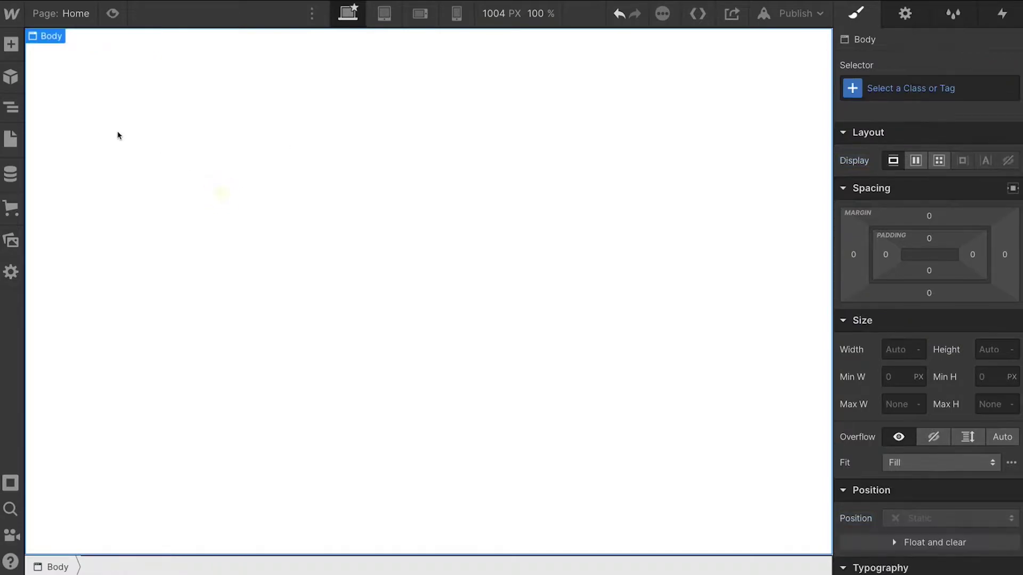
Review the element hierarchy of the banner and manager components in the Navigator, and collapse both to their top level
left_click(9, 112)
left_click(10, 112)
left_click(11, 139)
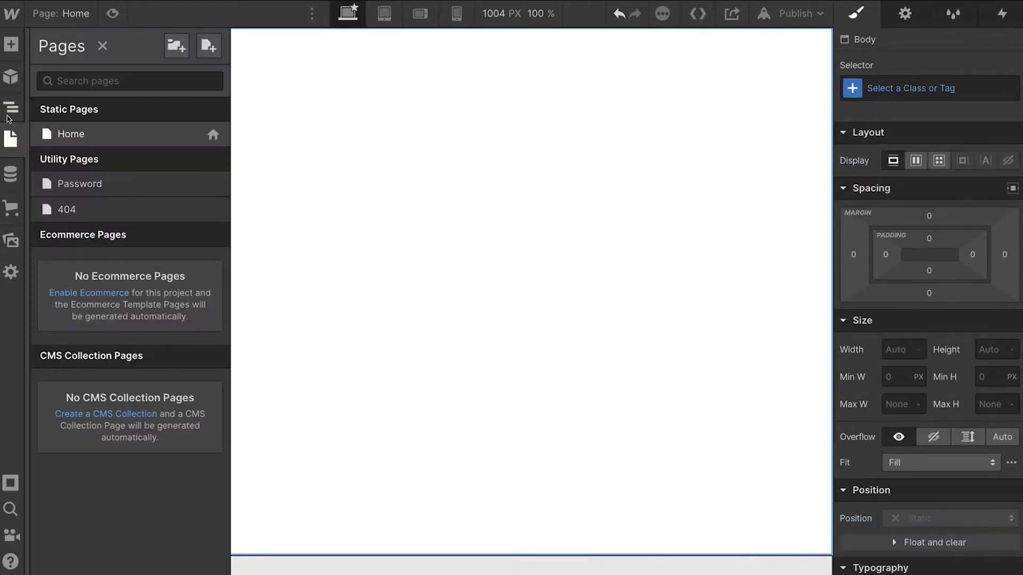
left_click(12, 110)
left_click(50, 113)
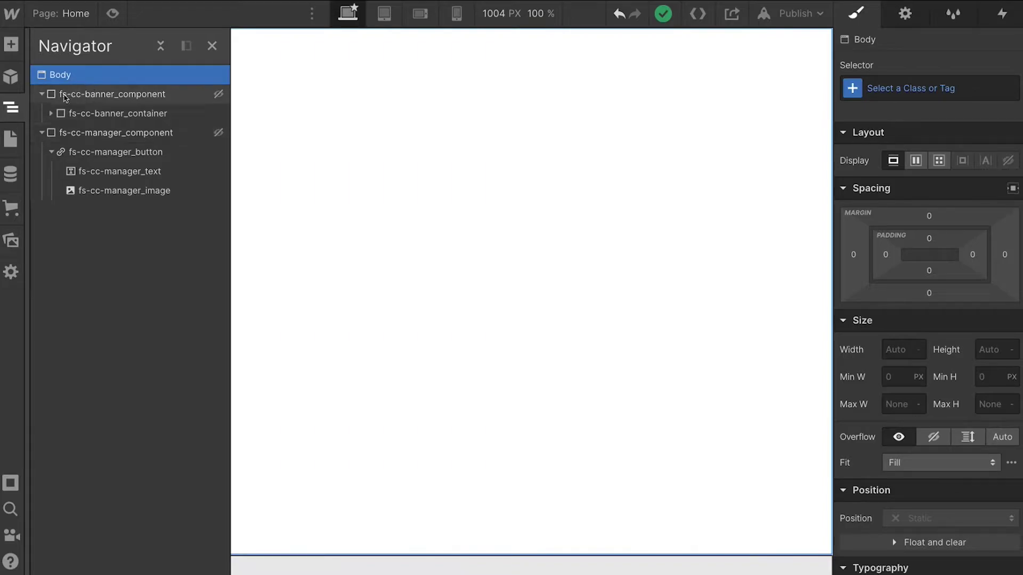
left_click(52, 114)
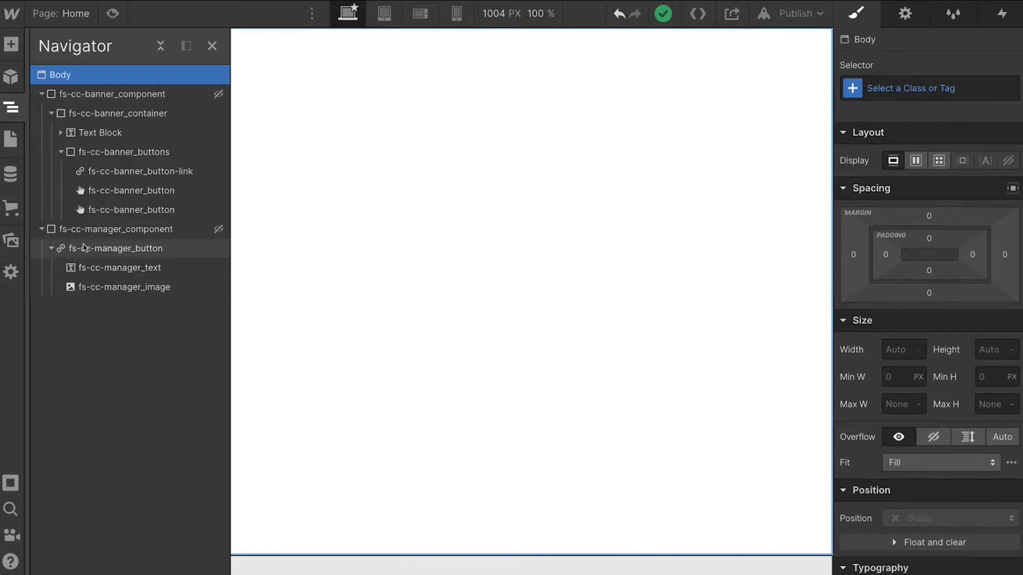
left_click(42, 229)
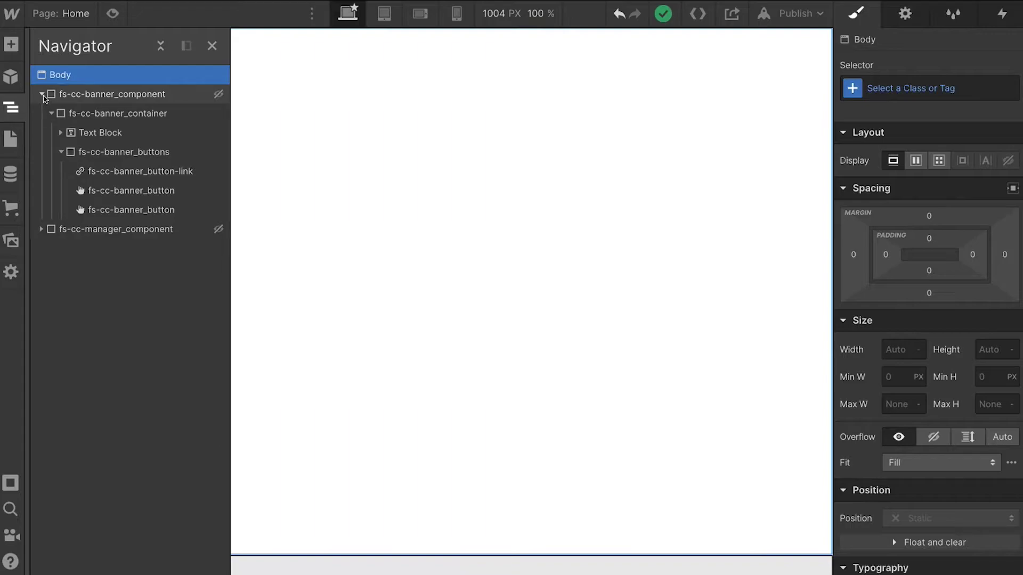
left_click(43, 95)
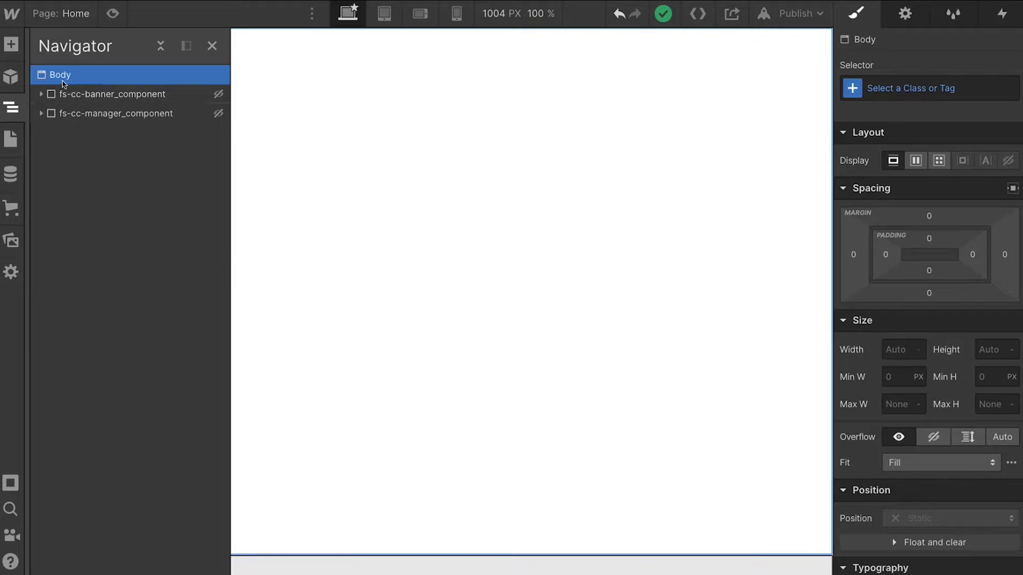
Add a div block to the Body and open its class selector for editing
key("a")
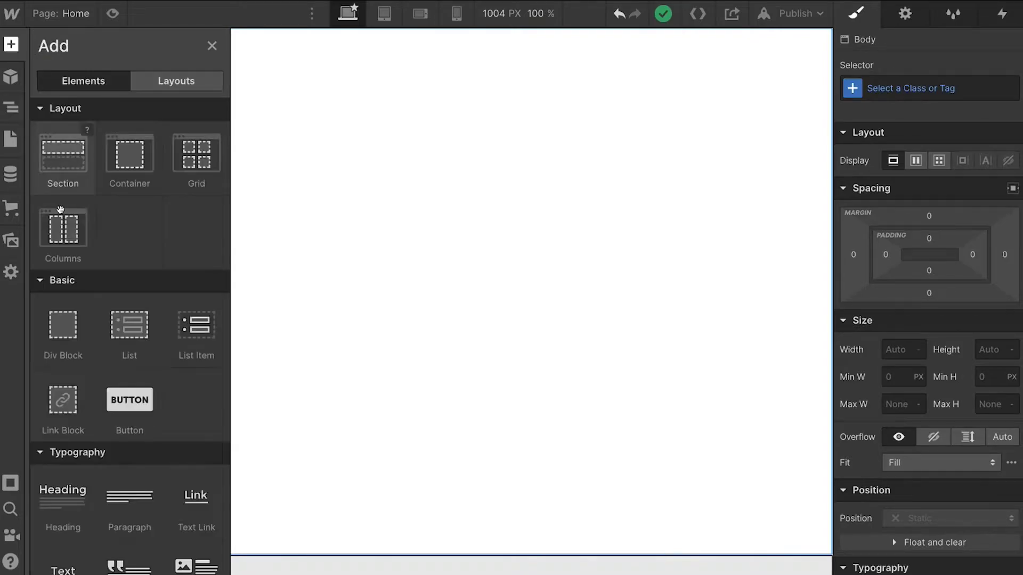
left_click(66, 353)
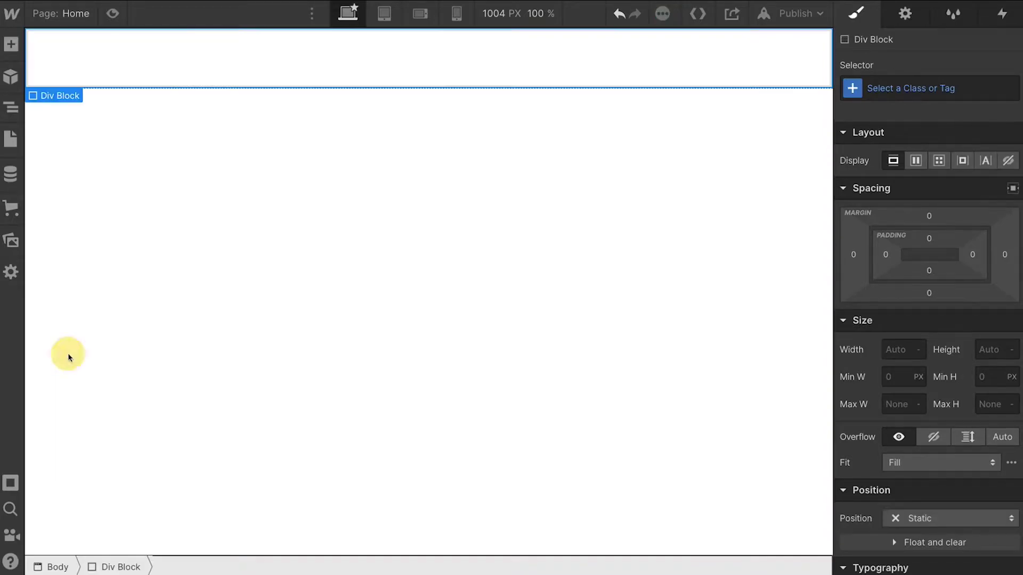
left_click(913, 90)
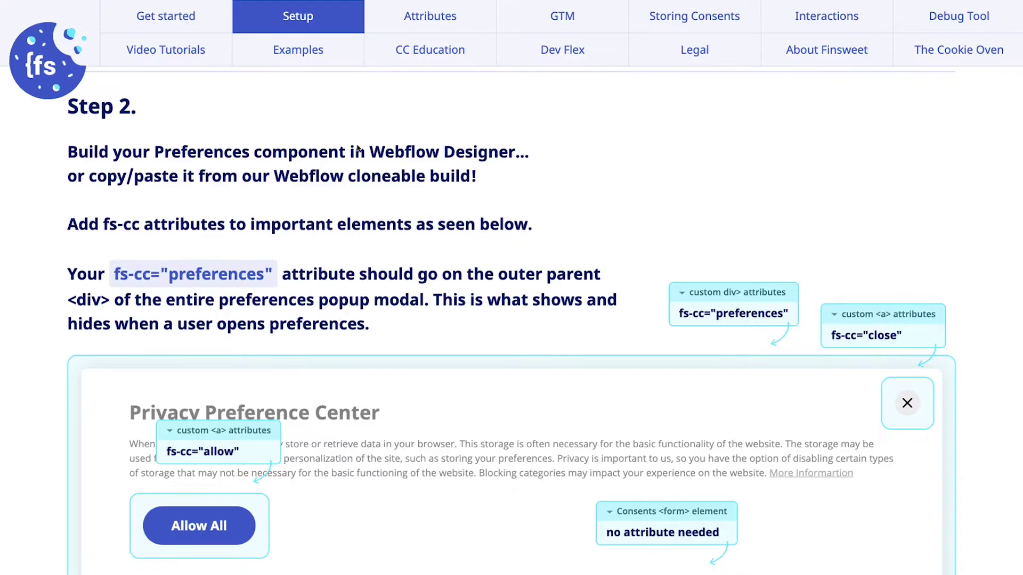
Examine Step 2 of the Finsweet setup guide for the Preferences component's layout, consent toggles, buttons and required fs-cc attributes
scroll(341, 230, "down", 2)
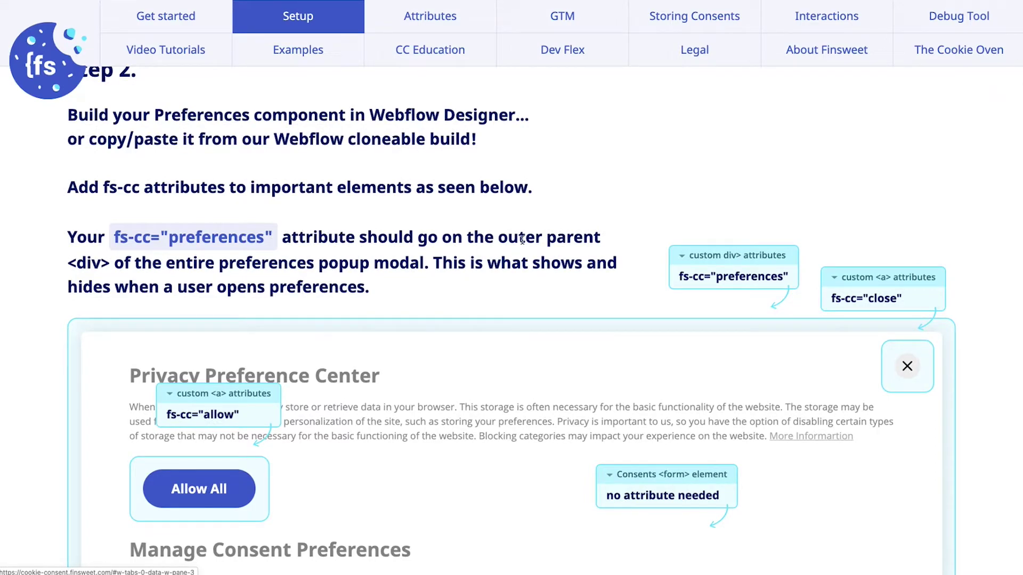
scroll(522, 238, "down", 2)
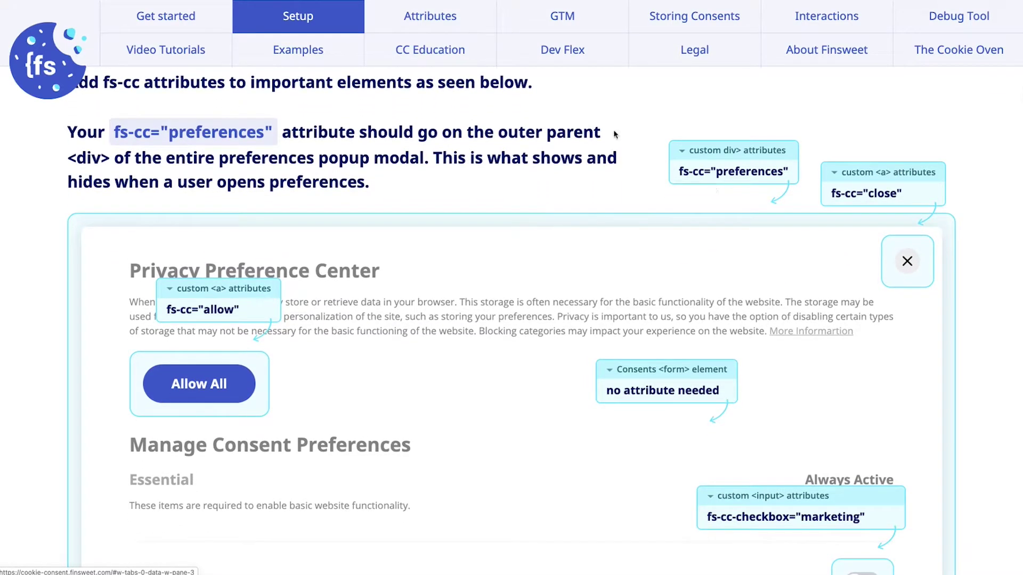
scroll(554, 168, "down", 2)
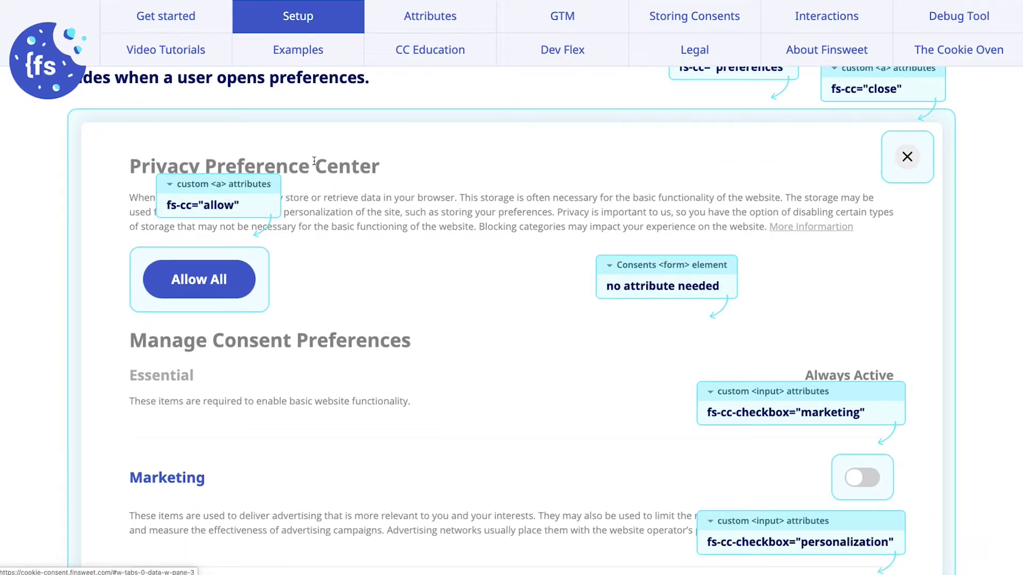
scroll(315, 161, "down", 2)
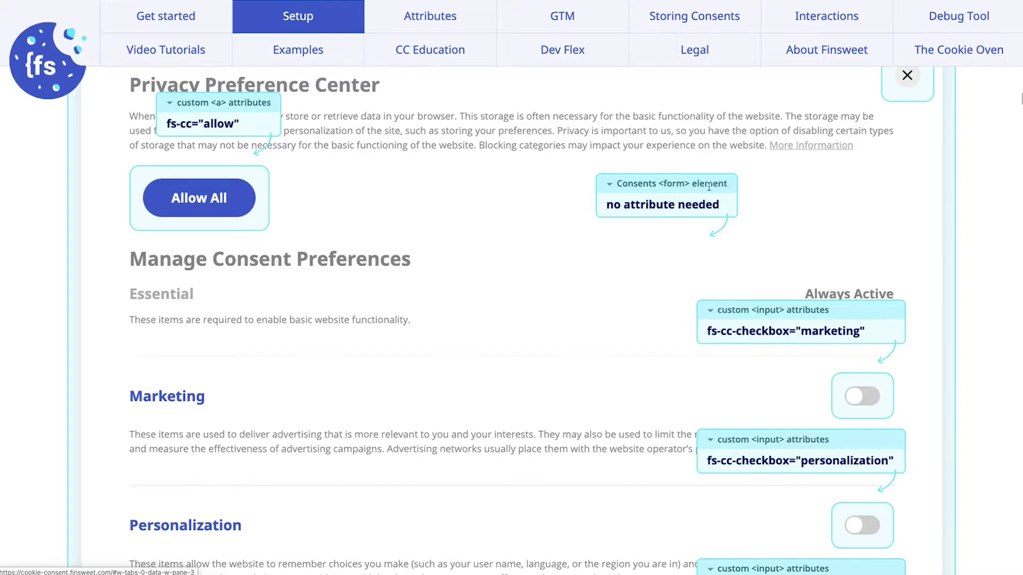
scroll(715, 181, "down", 2)
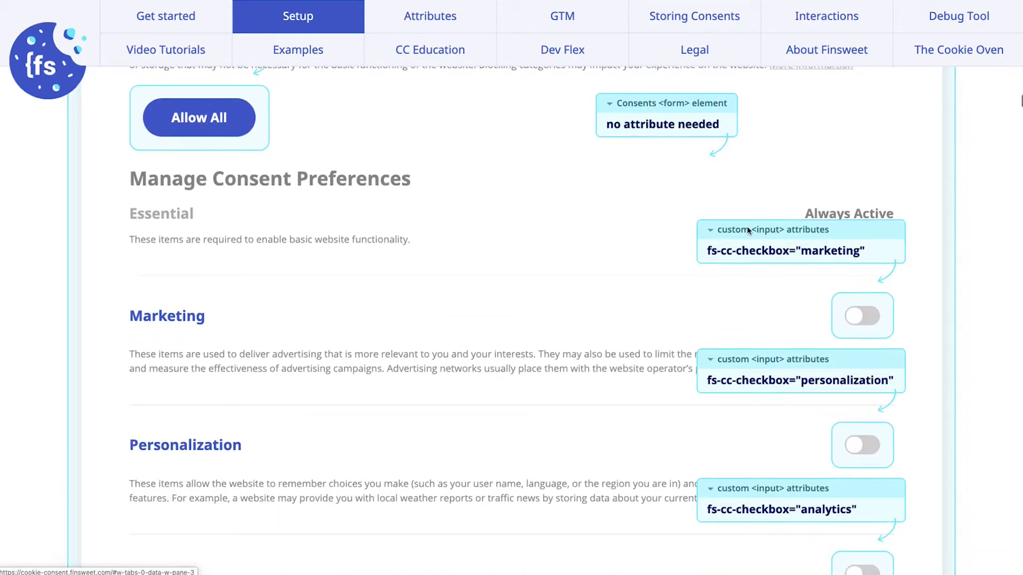
left_click(860, 447)
left_click(873, 318)
left_click(874, 317)
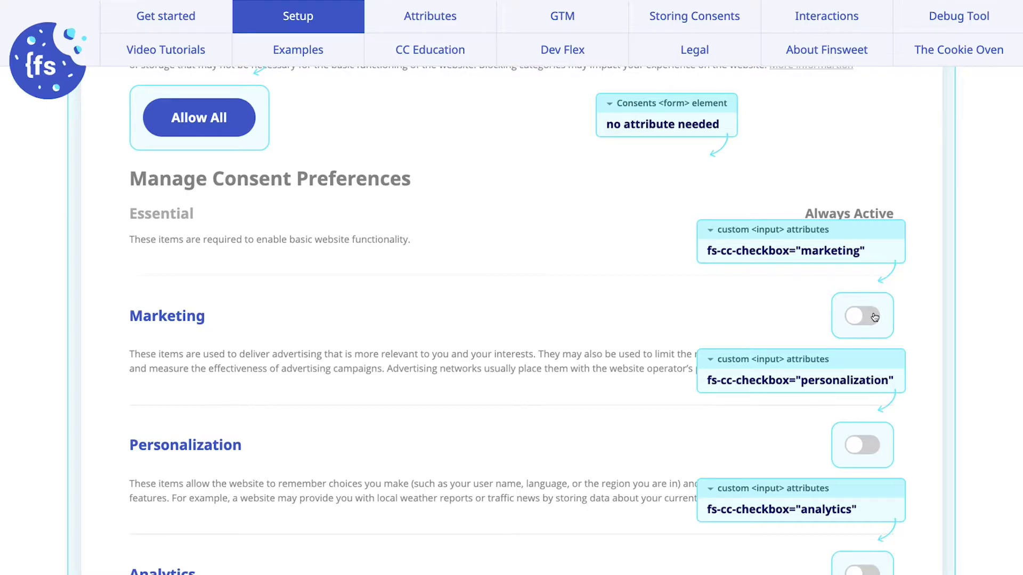
scroll(875, 317, "down", 5)
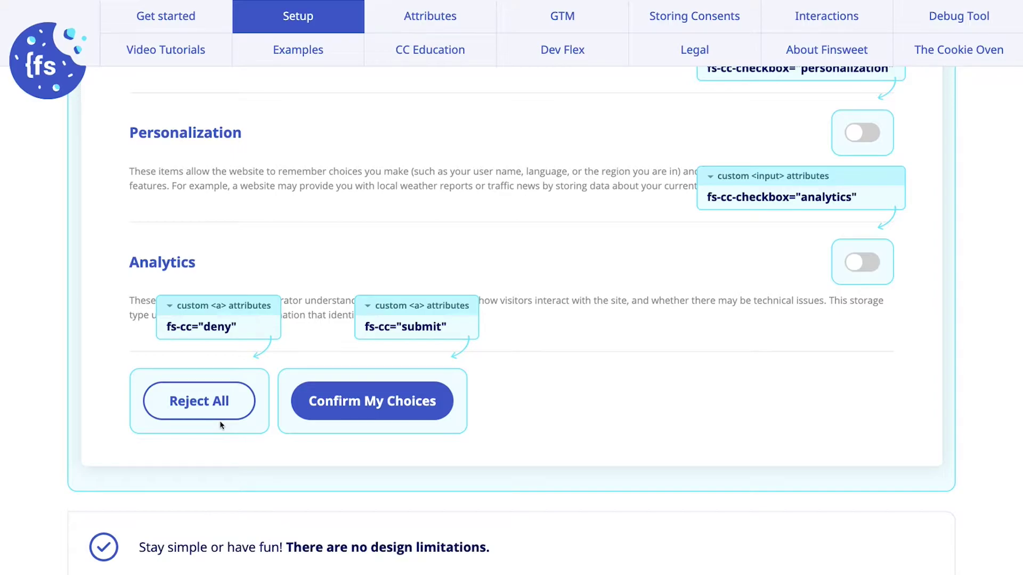
scroll(221, 425, "up", 9)
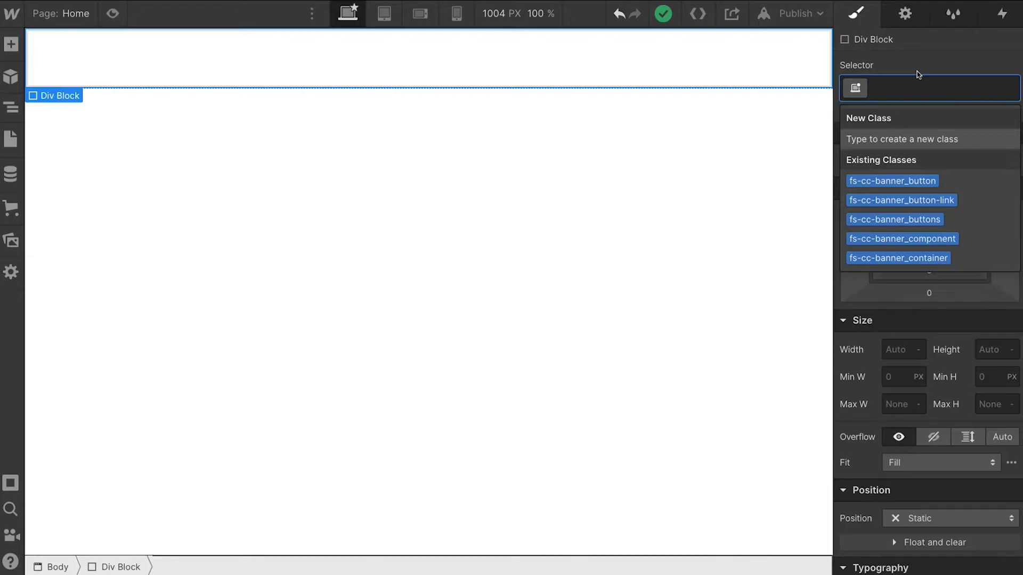
Give the new div block the class fs-cc-prefs_component
type("fs-")
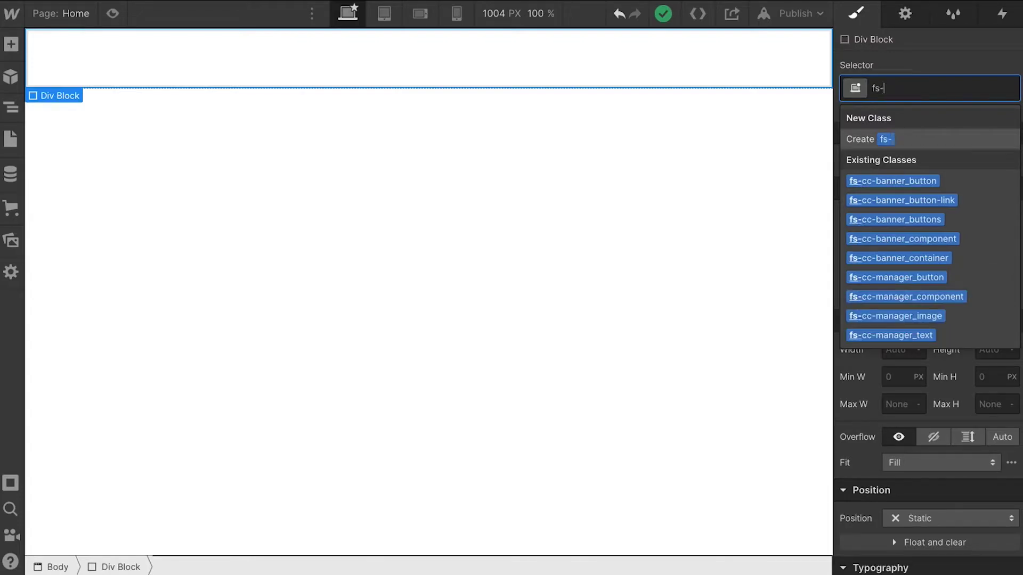
type("cc-prefs")
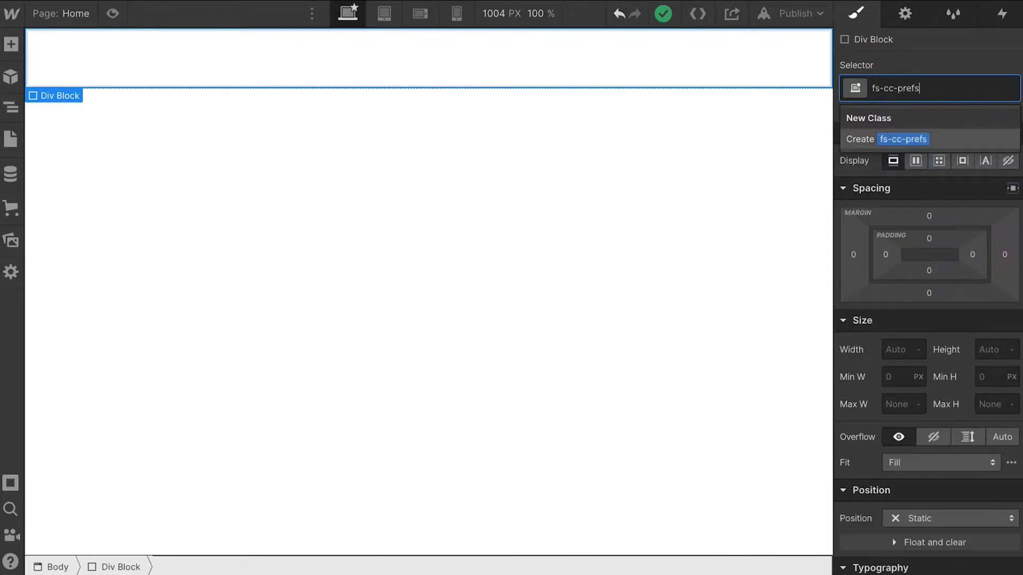
type("_component")
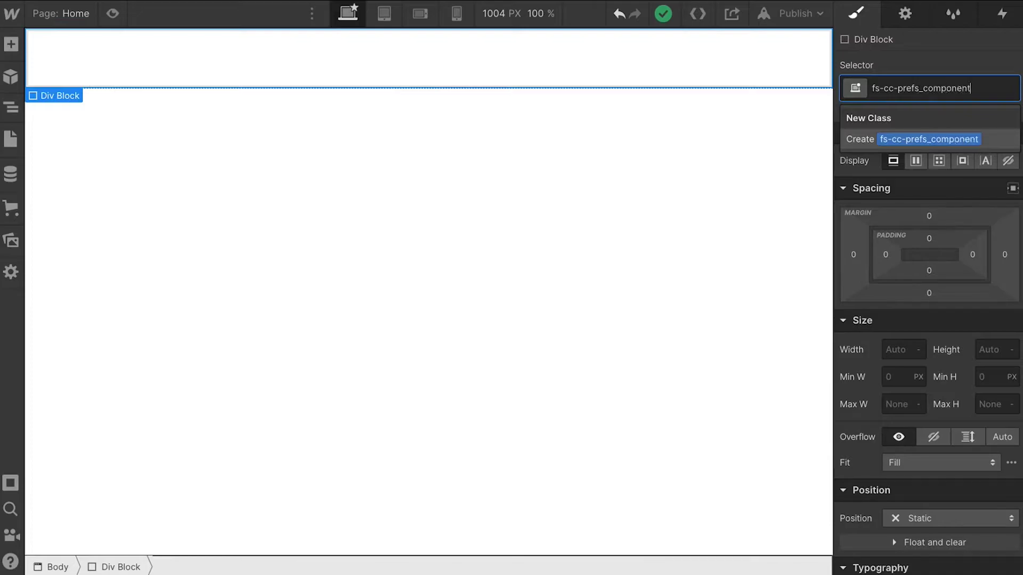
key("Return")
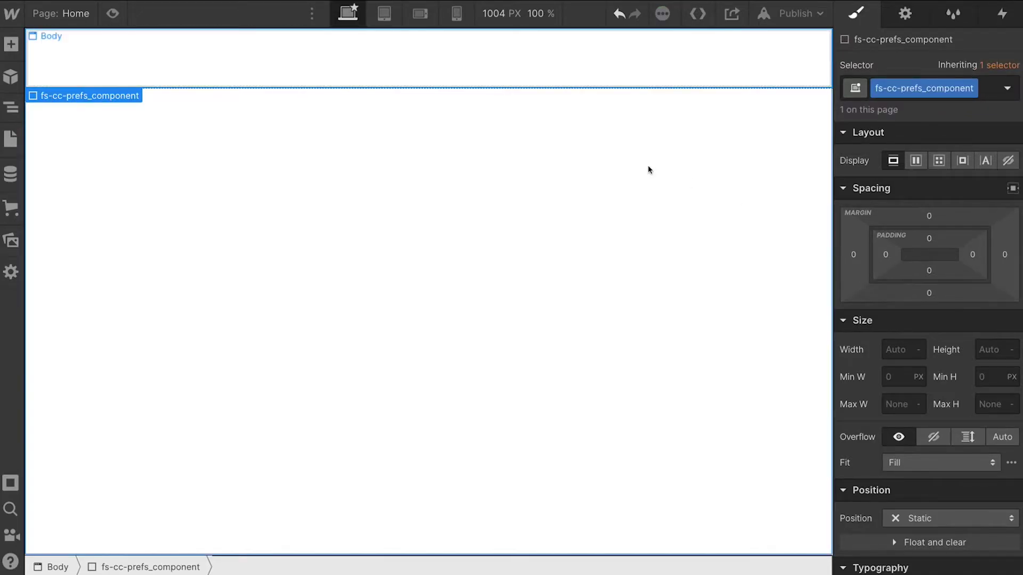
Set the position of fs-cc-prefs_component to Fixed
scroll(943, 450, "down", 2)
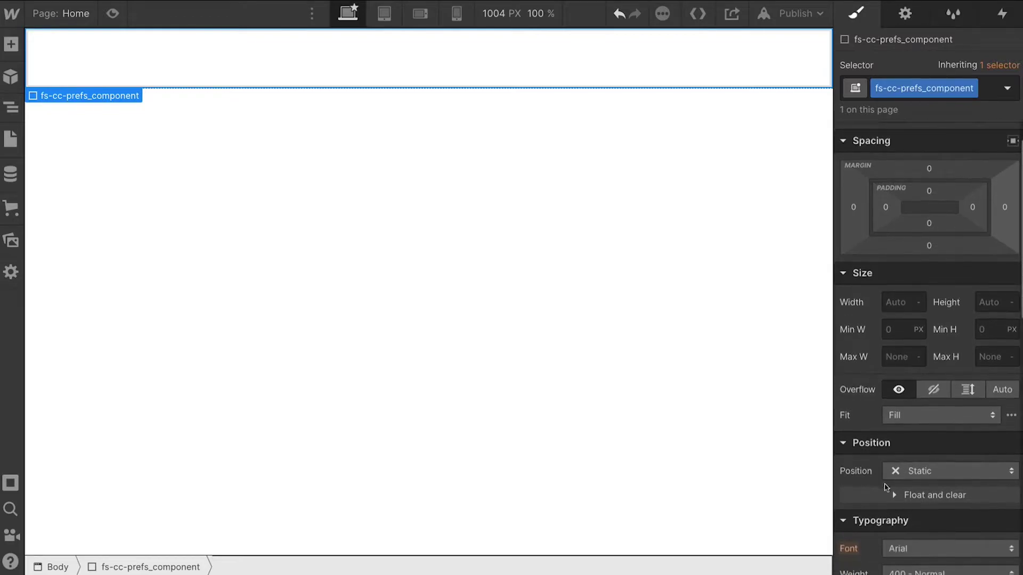
left_click(901, 473)
left_click(911, 478)
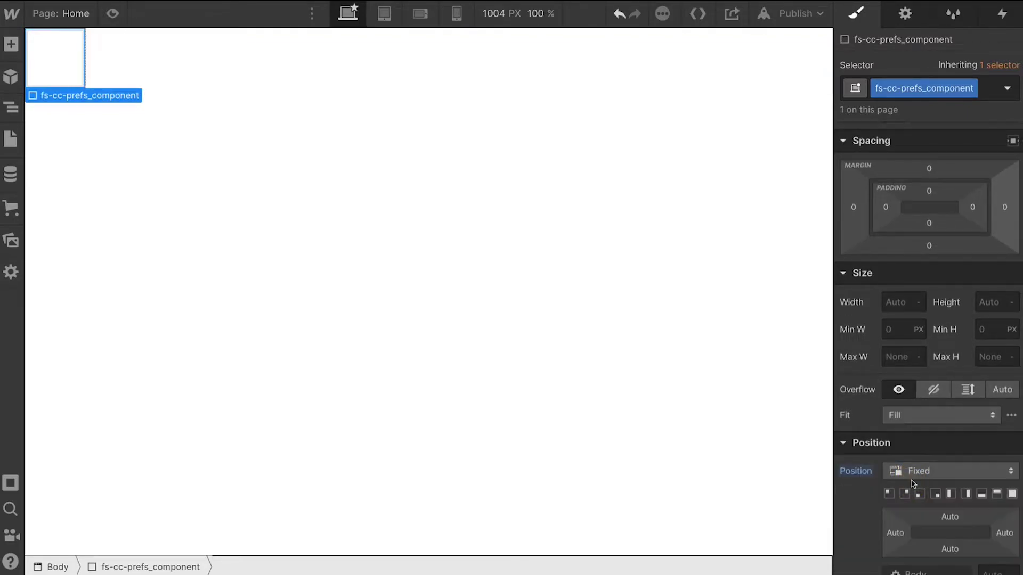
Stretch the fixed fs-cc-prefs_component to cover the full viewport with 0% offsets on all sides and set its z-index to 999
scroll(956, 484, "down", 2)
left_click(1012, 445)
left_click(1001, 527)
type("999")
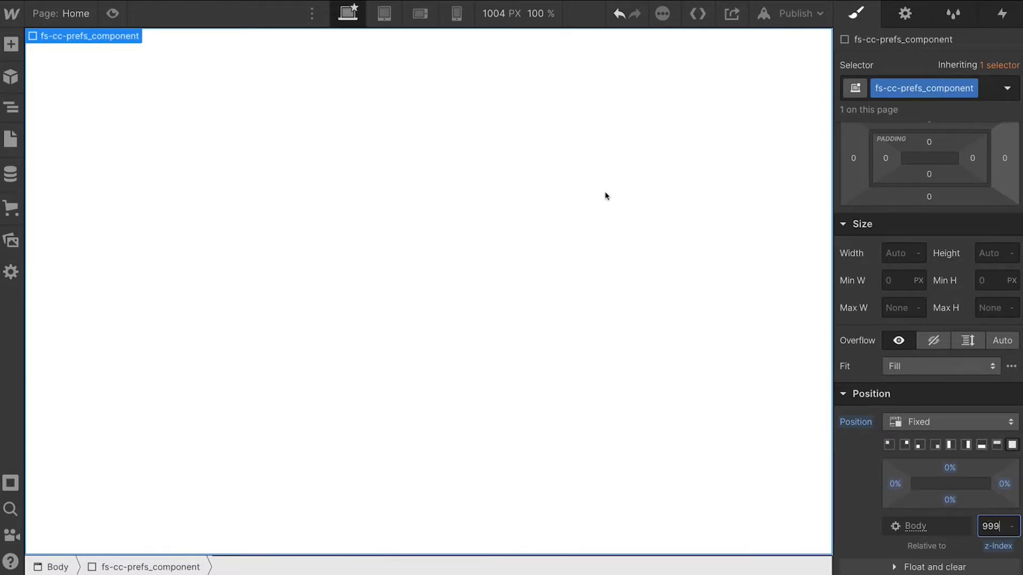
Make fs-cc-prefs_component a horizontal flex container with its children aligned and justified to the center
scroll(928, 176, "up", 3)
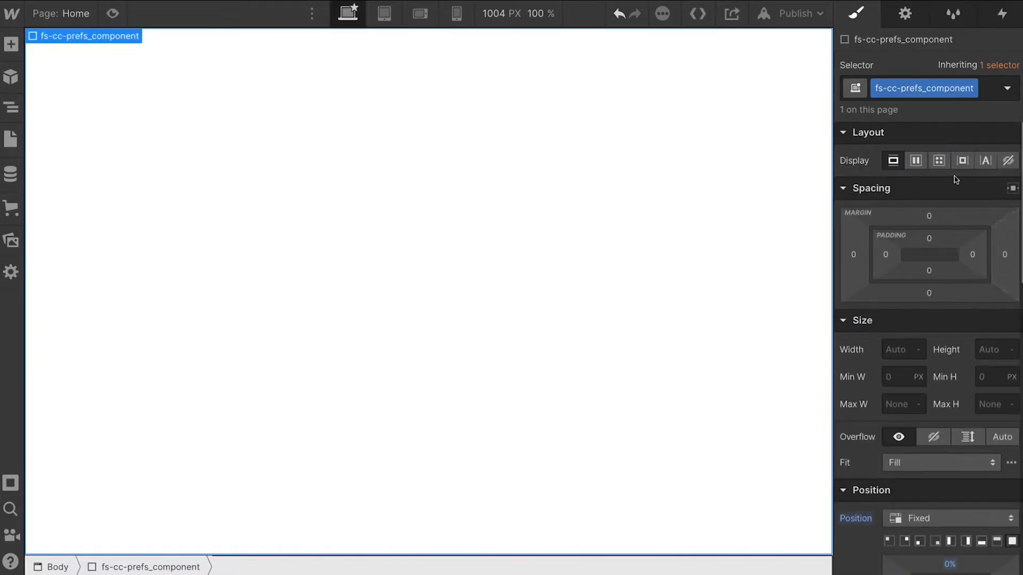
left_click(915, 160)
left_click(922, 218)
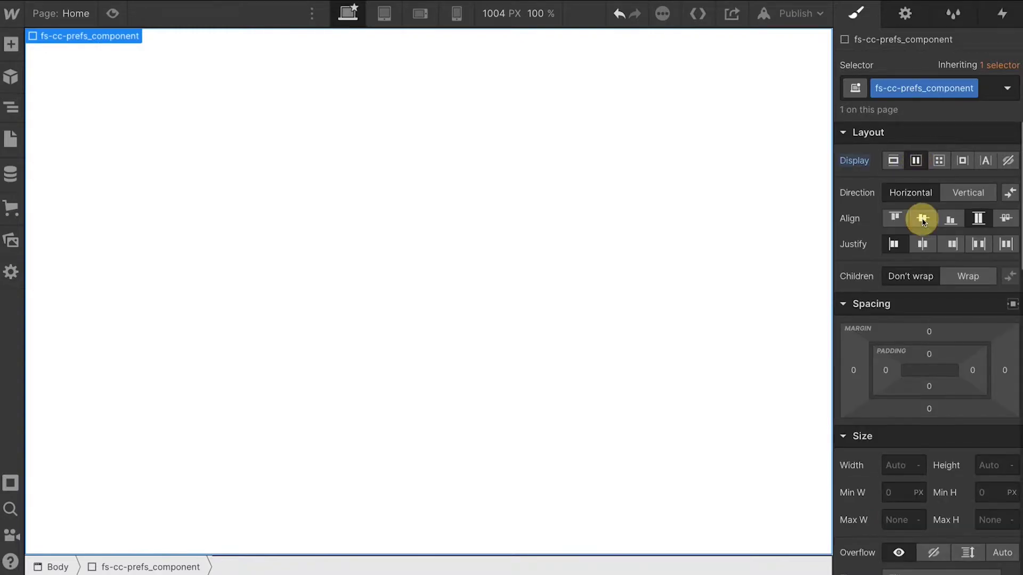
left_click(924, 245)
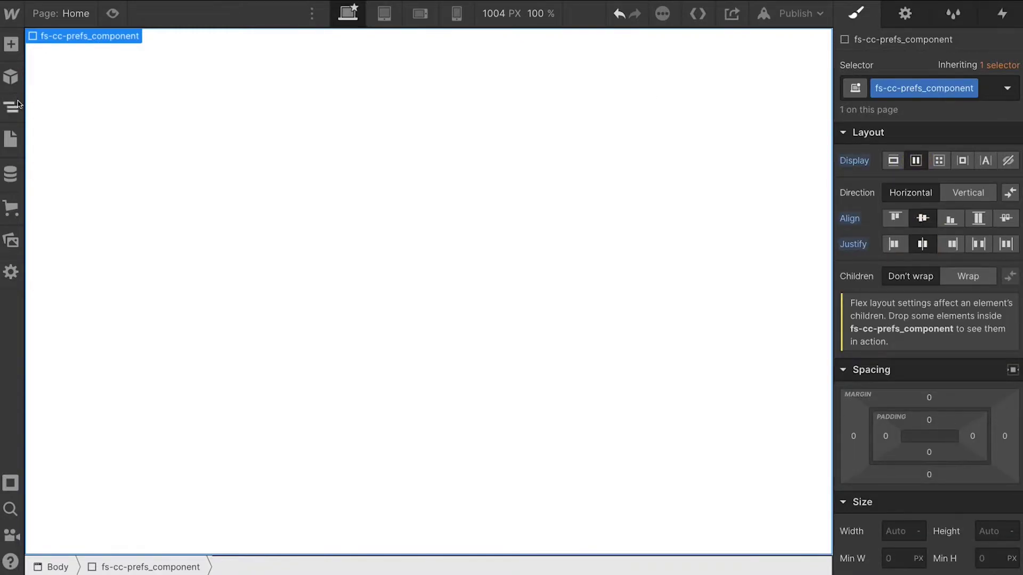
Add a div block inside fs-cc-prefs_component
left_click(16, 105)
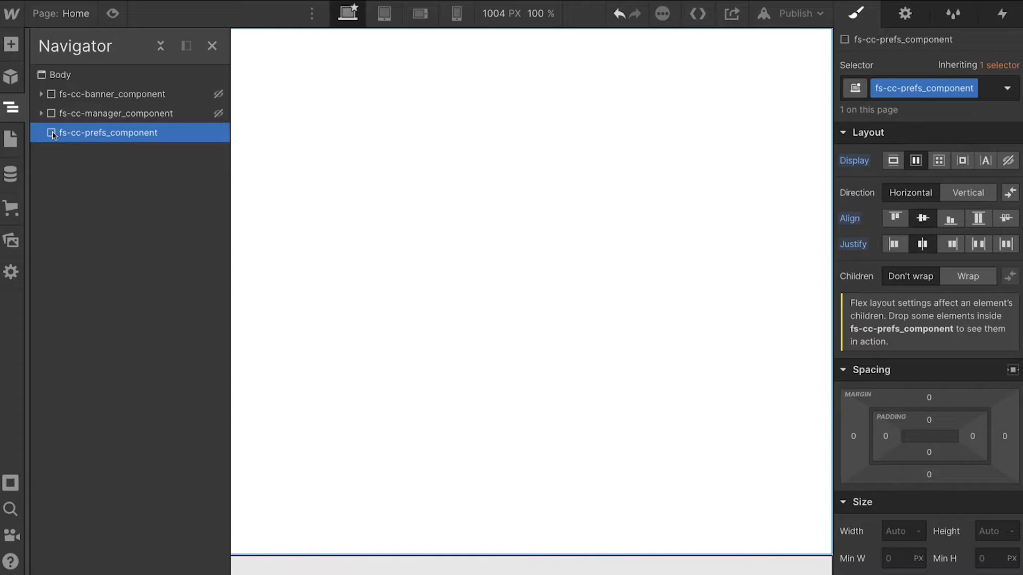
key("a")
left_click(57, 341)
Give the div block inside fs-cc-prefs_component the class fs-cc-prefs_close
left_click(886, 88)
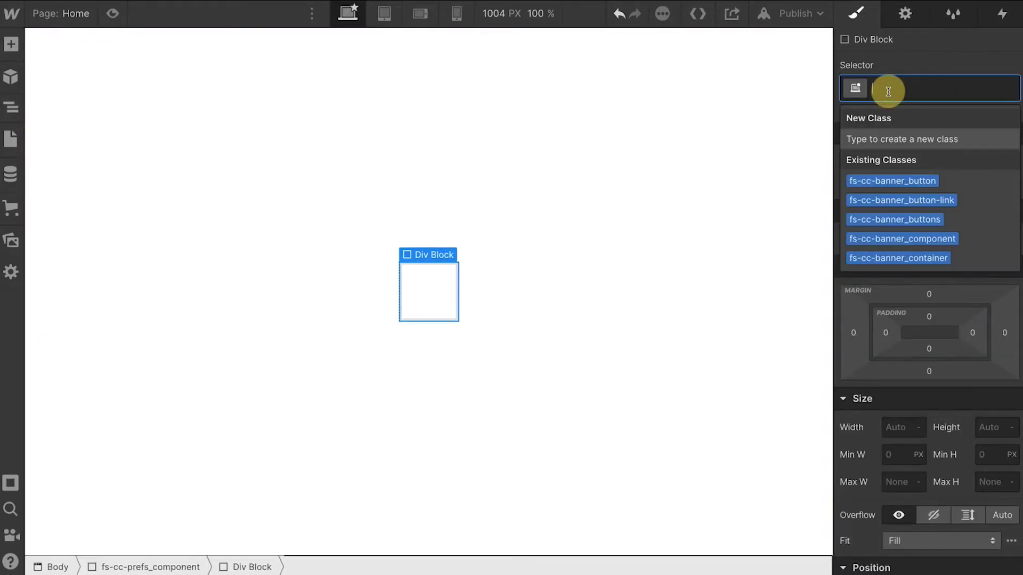
type("fs-c")
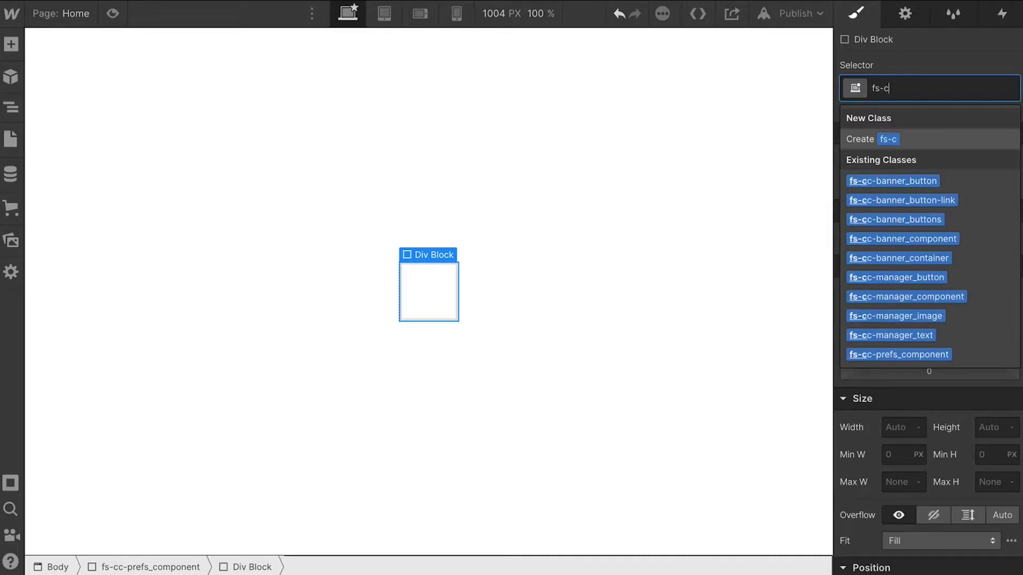
type("c-pres_")
key("ctrl+a")
left_click(920, 88)
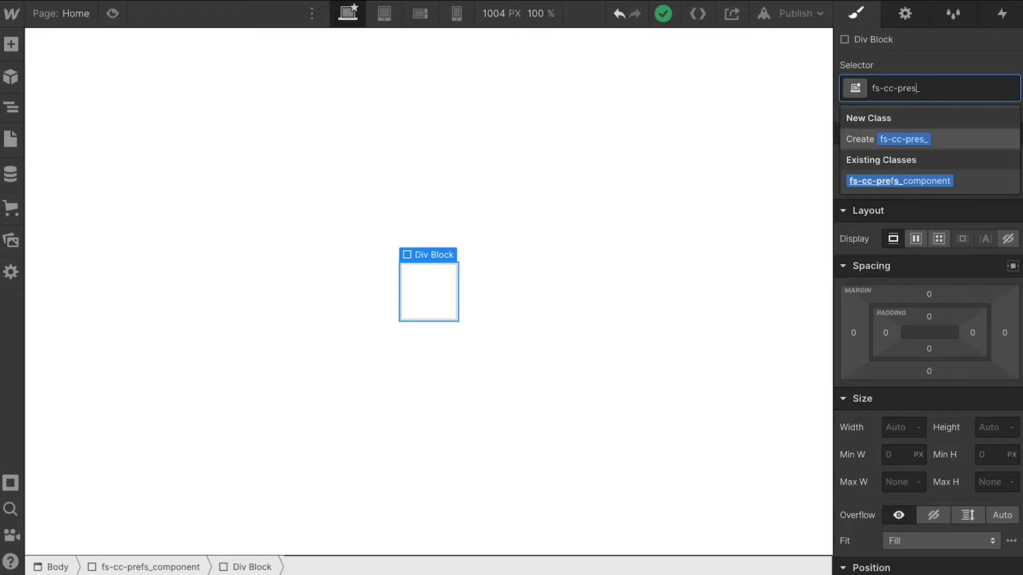
type("f")
key("ctrl+a")
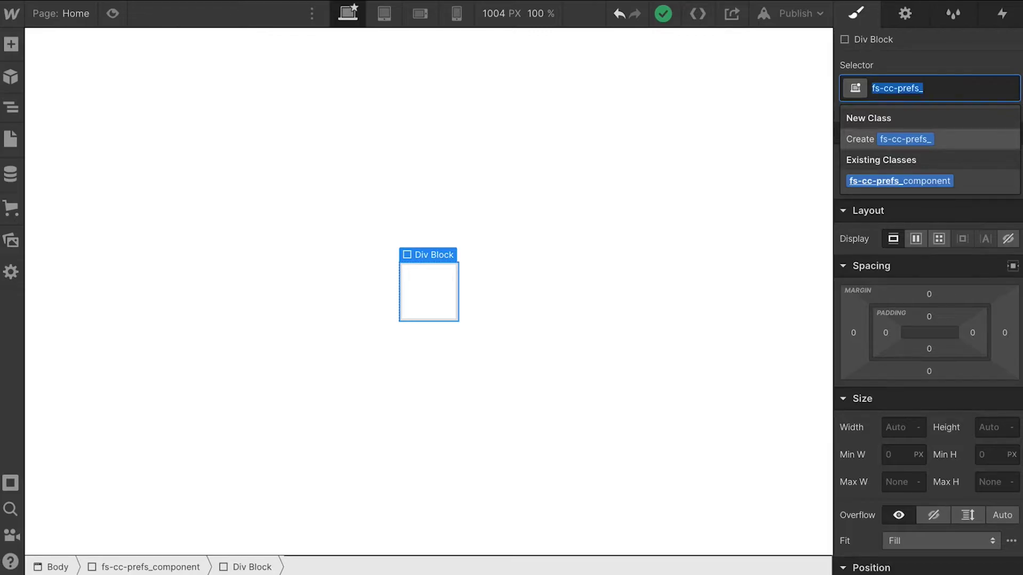
left_click(923, 88)
type("close")
key("Return")
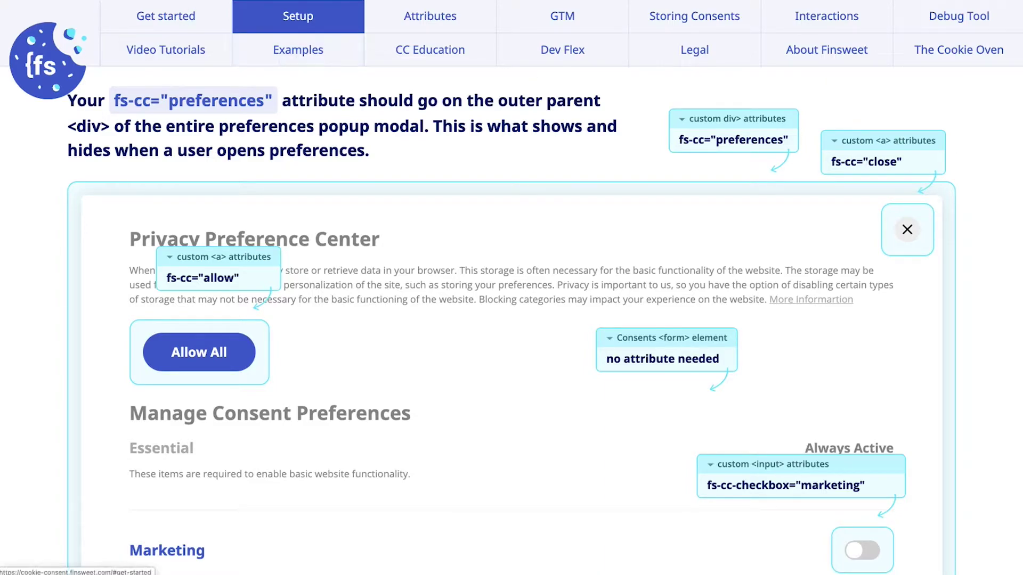
Set the position of fs-cc-prefs_close to Fixed and stretch it over the full viewport with 0% offsets on all sides
double_click(884, 142)
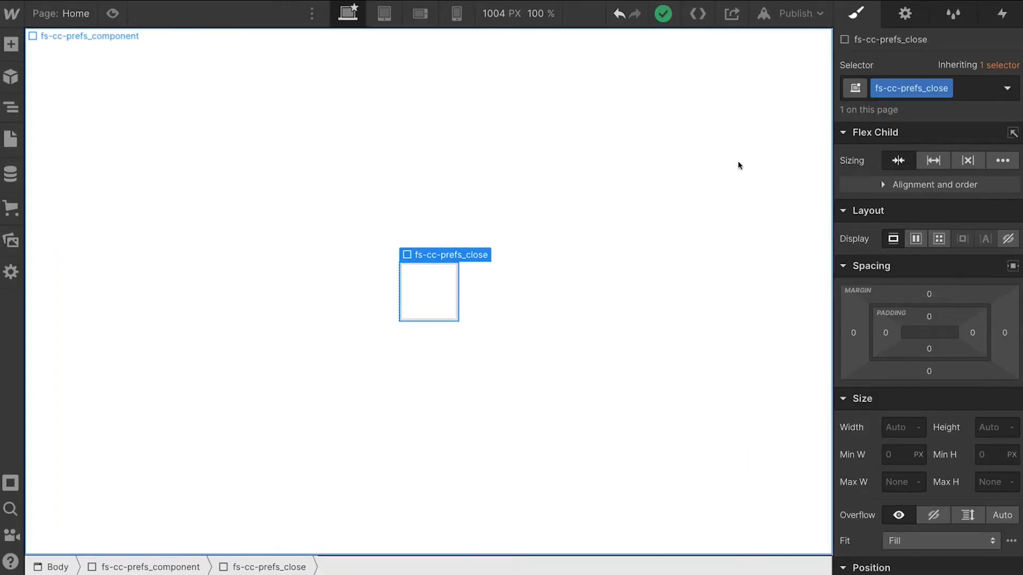
scroll(881, 180, "down", 3)
left_click(928, 454)
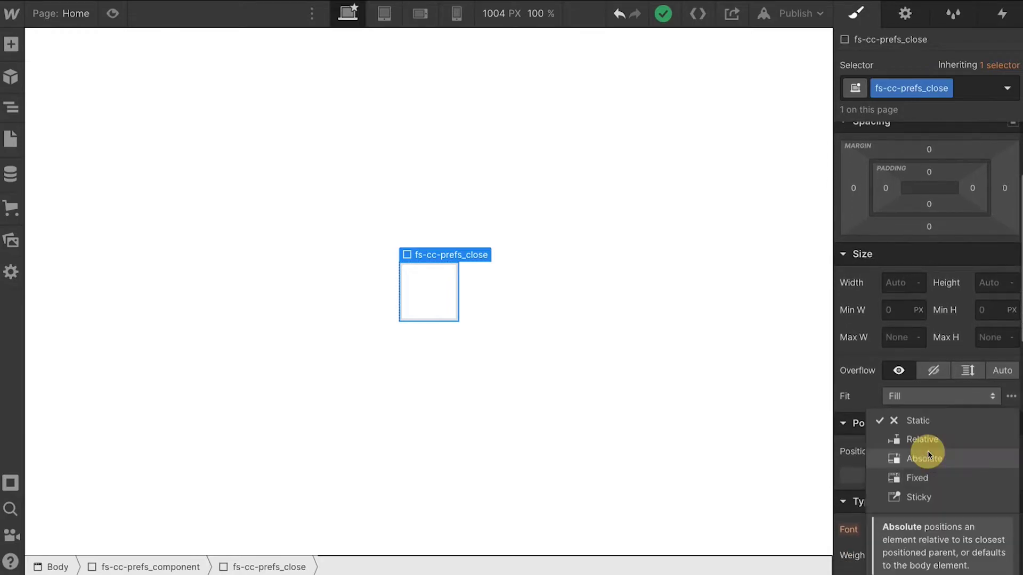
left_click(920, 475)
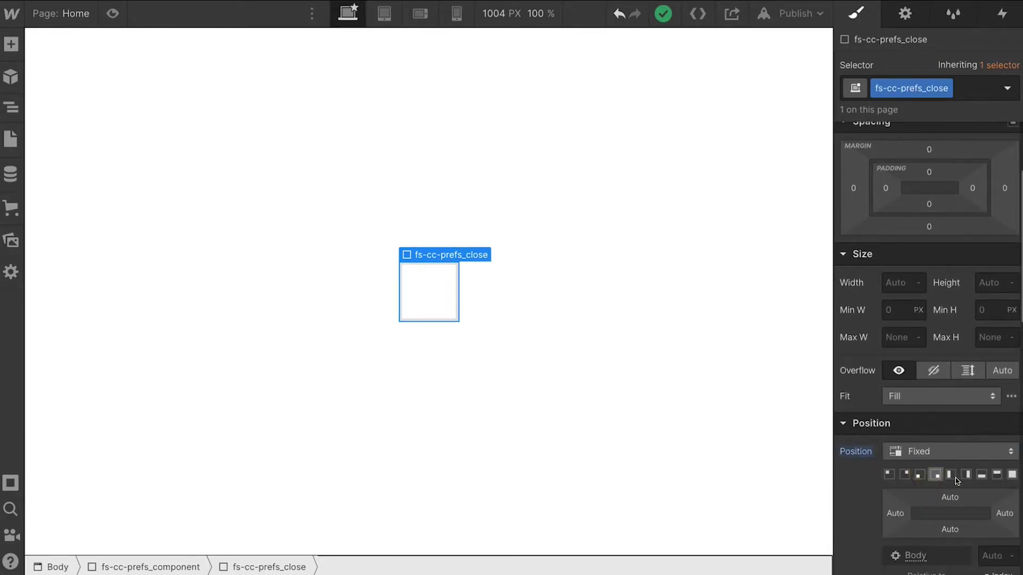
left_click(1016, 476)
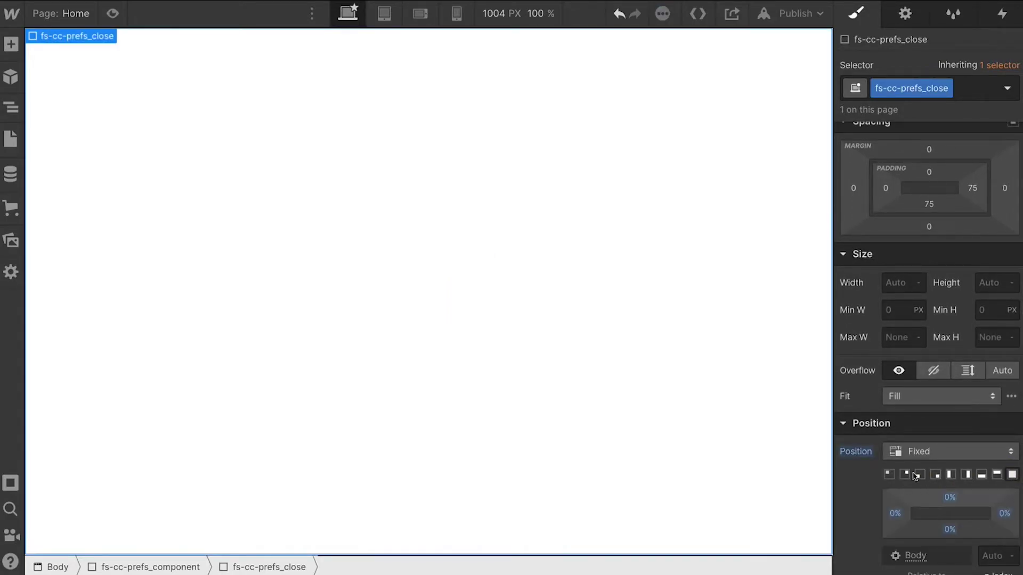
Add a Form Block inside fs-cc-prefs_component, alongside fs-cc-prefs_close
left_click(11, 109)
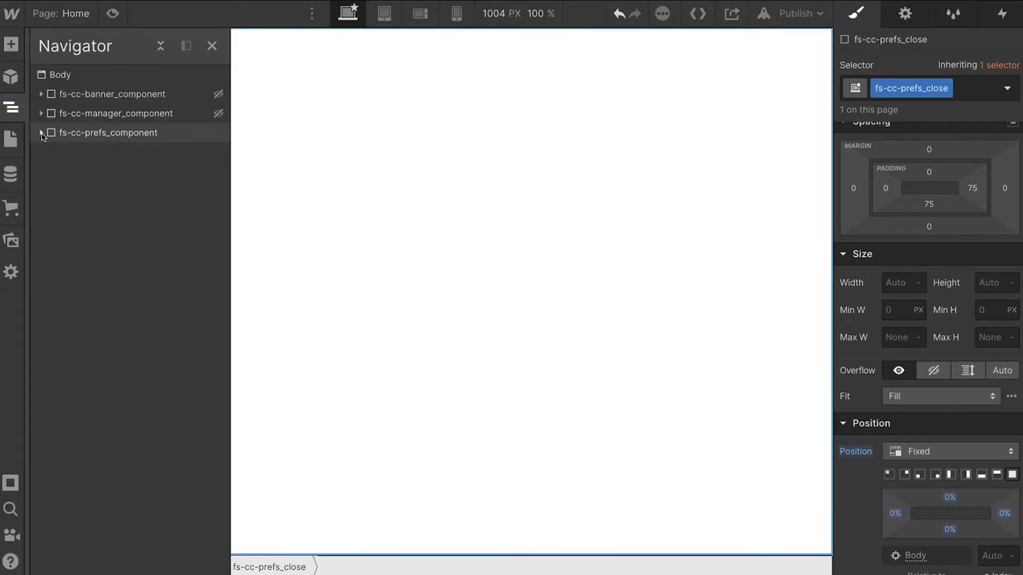
left_click(42, 133)
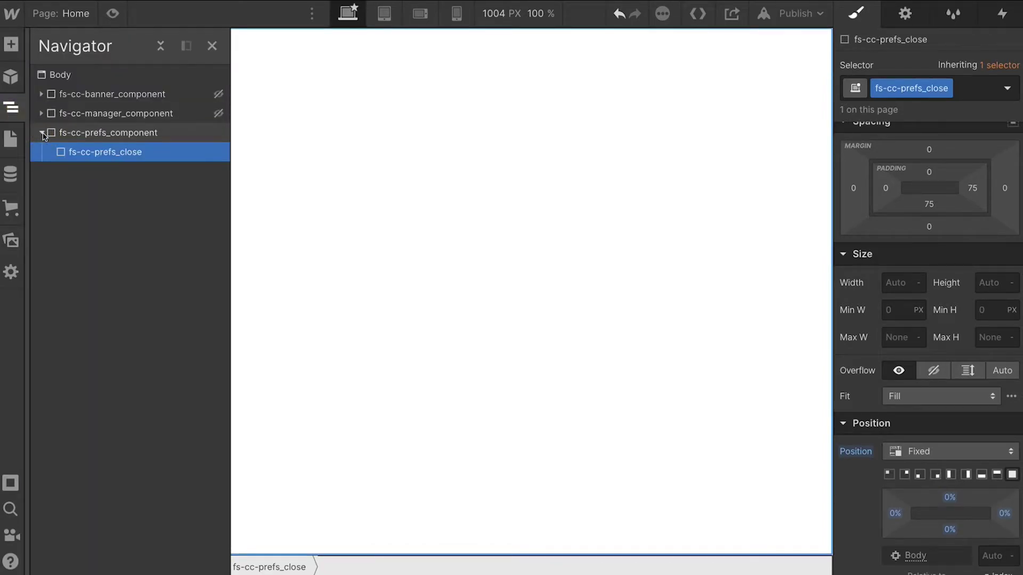
left_click(83, 131)
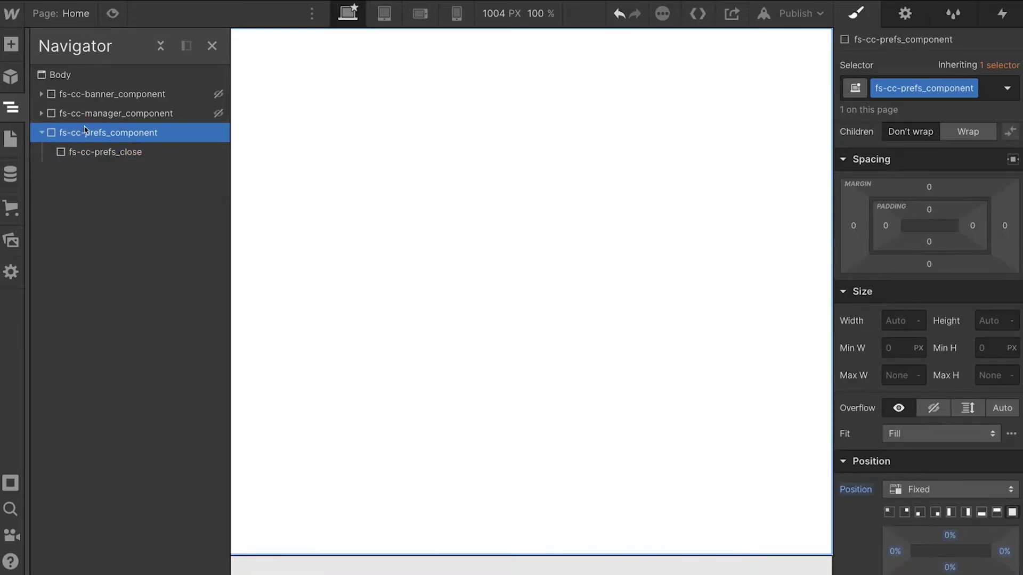
key("a")
scroll(117, 319, "down", 12)
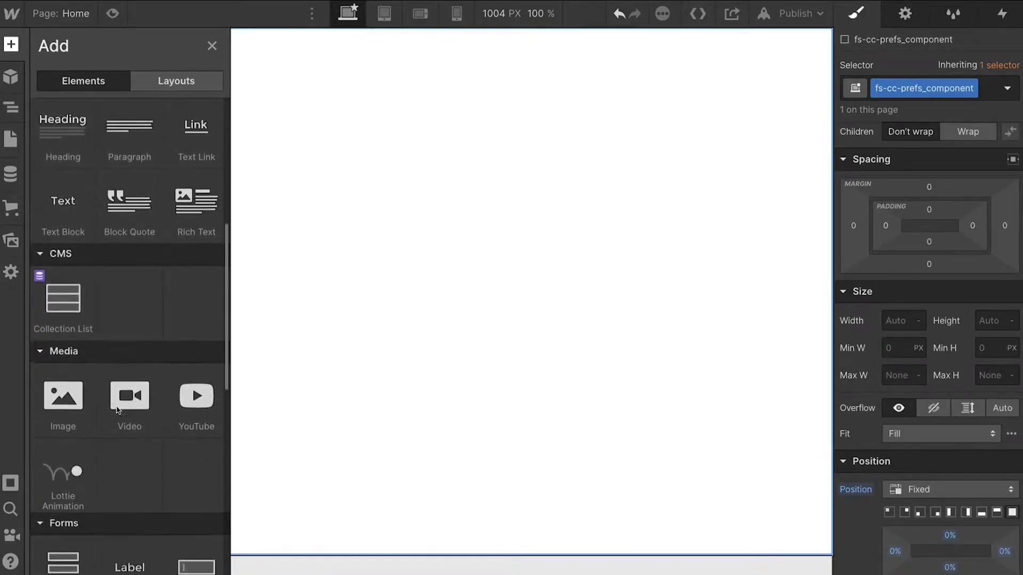
scroll(117, 407, "down", 2)
left_click(69, 393)
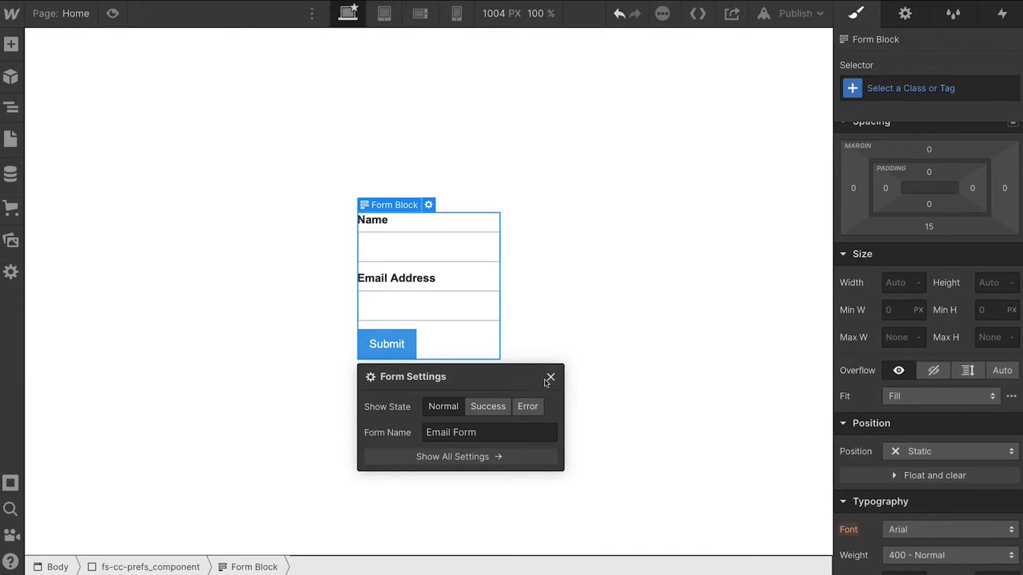
Name the new form "Form Cookie Consent" in its form settings and close the settings
left_click(504, 433)
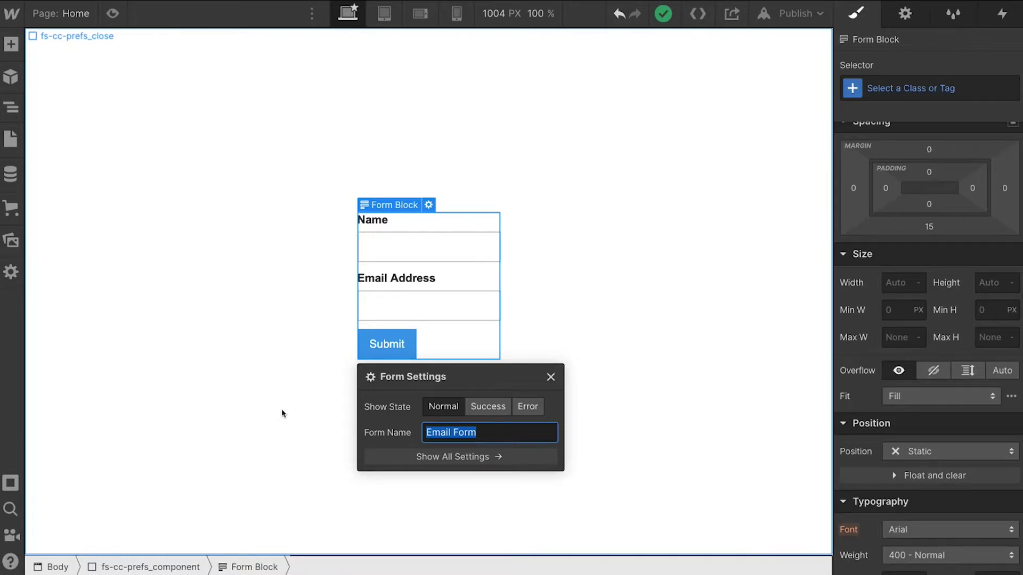
type("Form ")
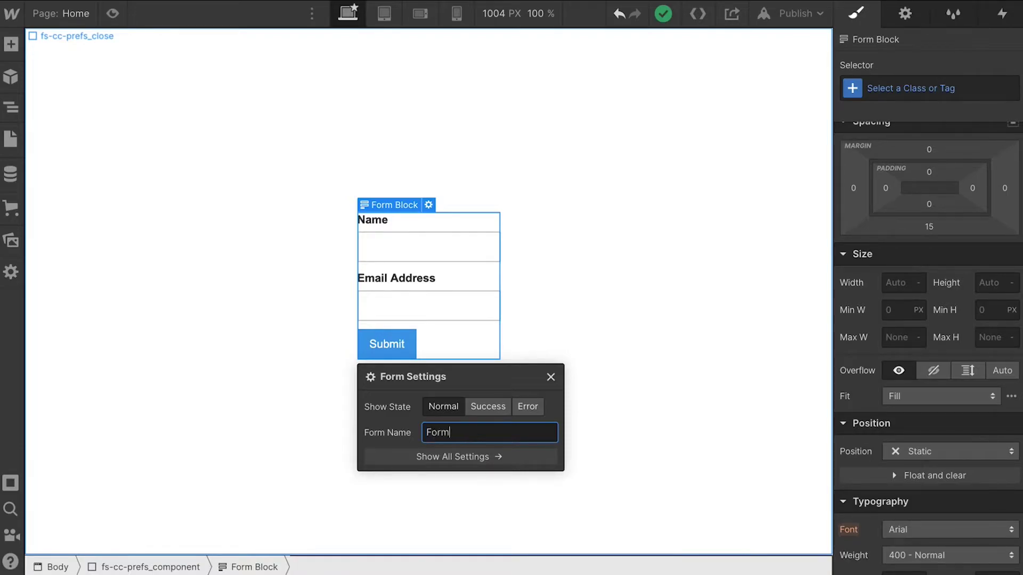
type("Cookie Consent")
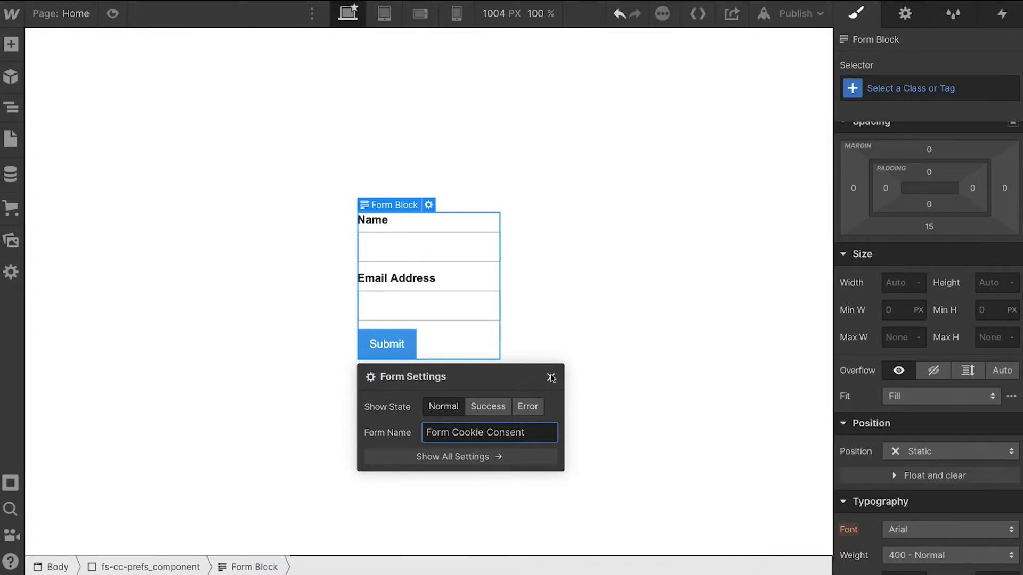
left_click(551, 378)
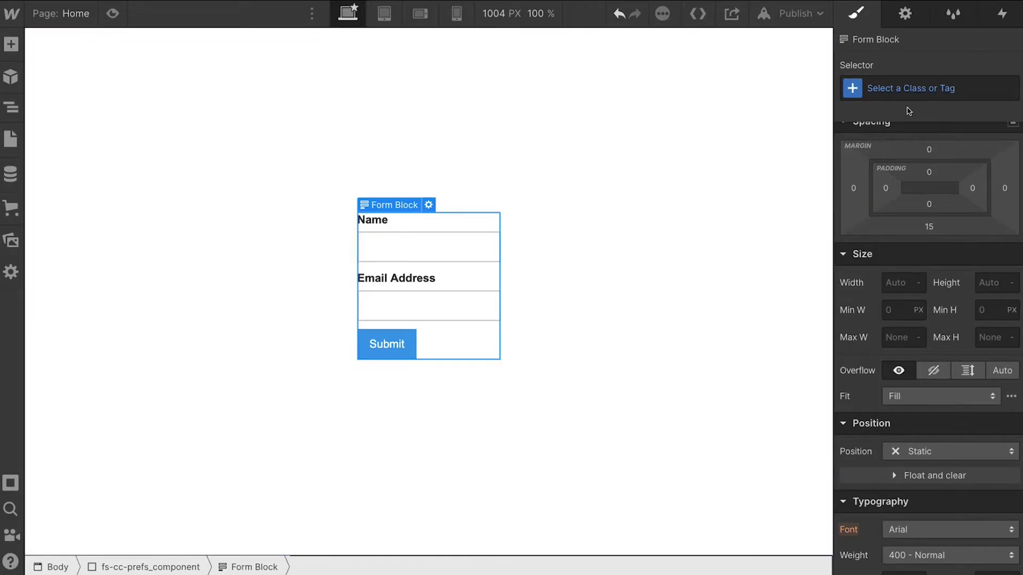
Give the Form Block the class fs-cc-prefs_form-wrapper
left_click(889, 87)
type("fs-cc-prefs_")
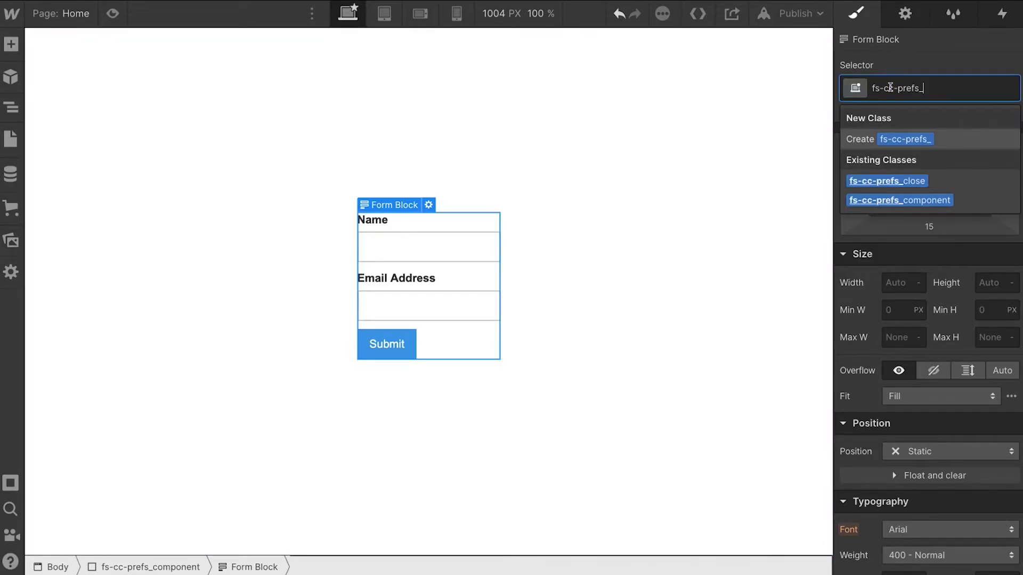
type("form-wrapper")
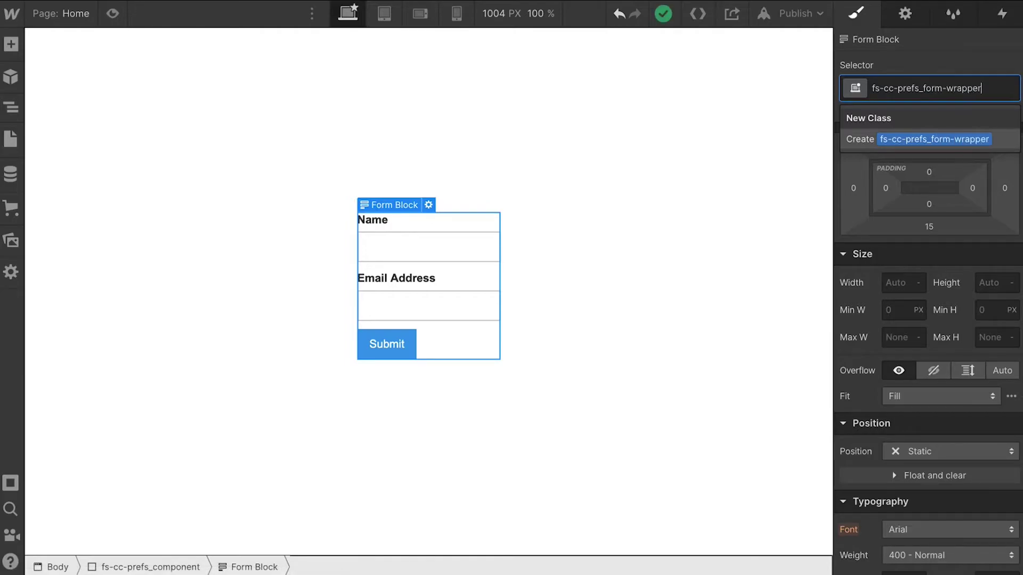
key("Return")
Give the Form element inside the wrapper the class fs-cc-prefs_form
left_click(459, 346)
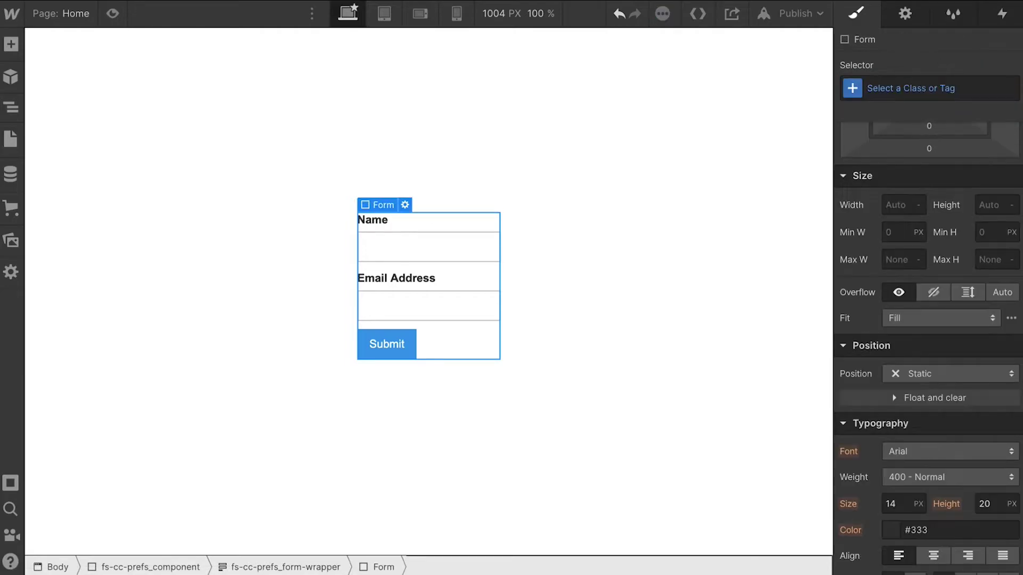
left_click(908, 89)
type("fs-cc-prefs_")
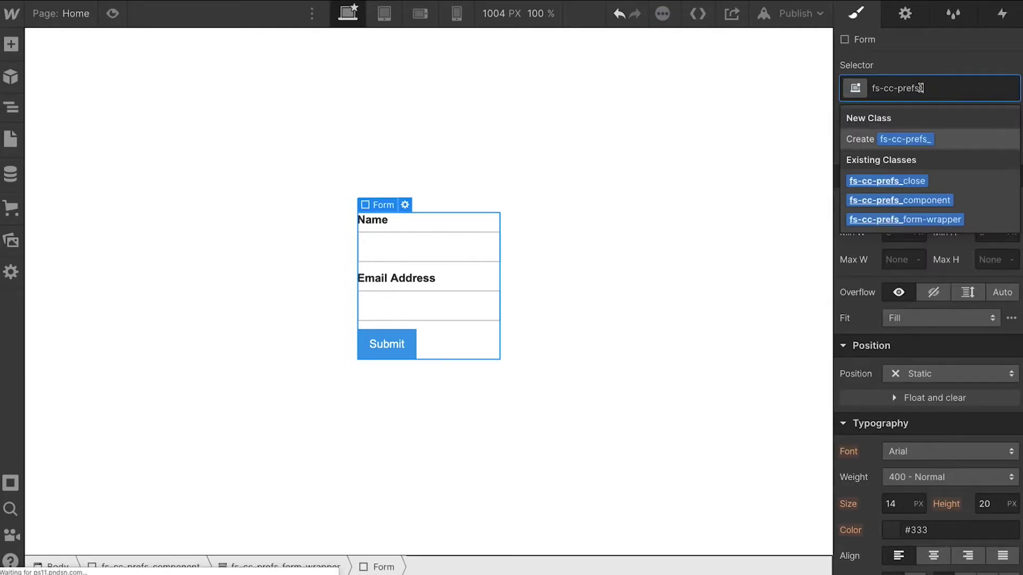
type("form")
key("Return")
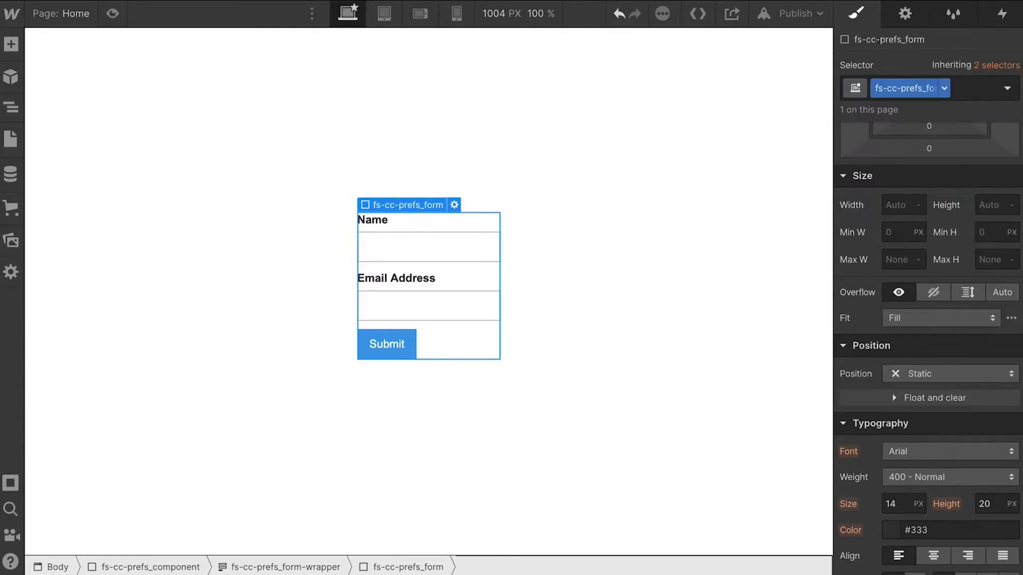
Delete the default Name and Email Address labels and their text fields from fs-cc-prefs_form
left_click(373, 219)
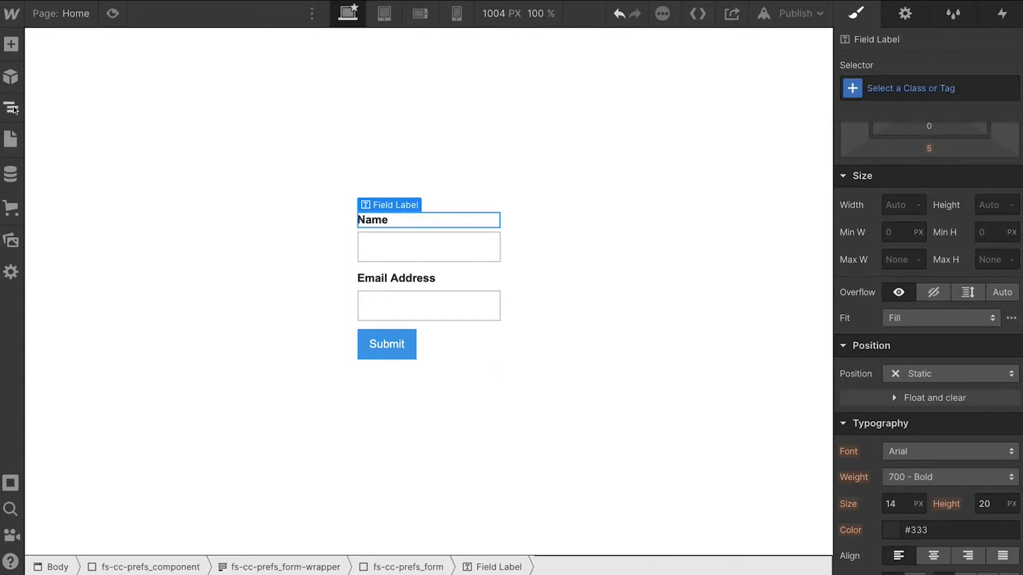
left_click(11, 107)
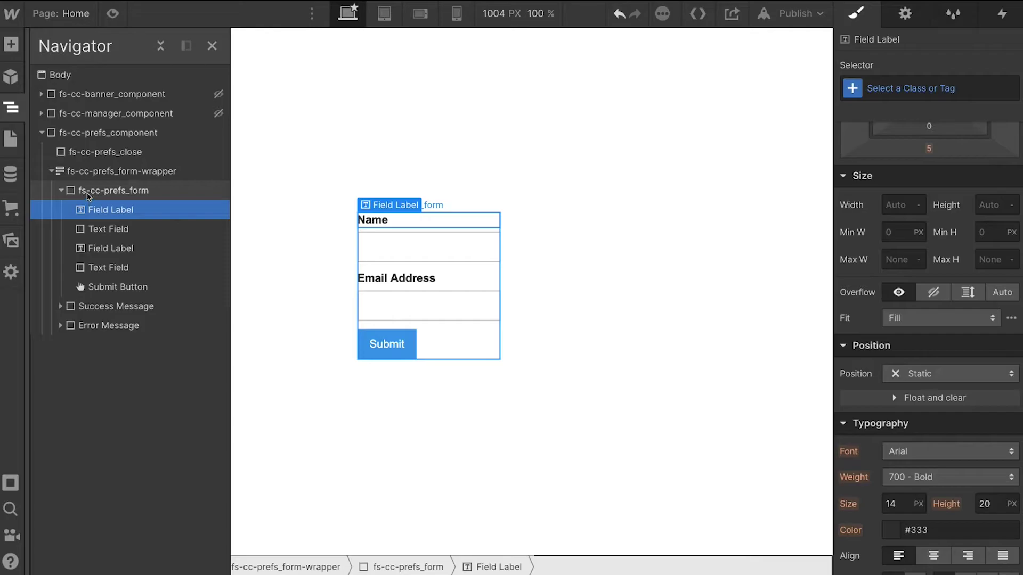
left_click(89, 172)
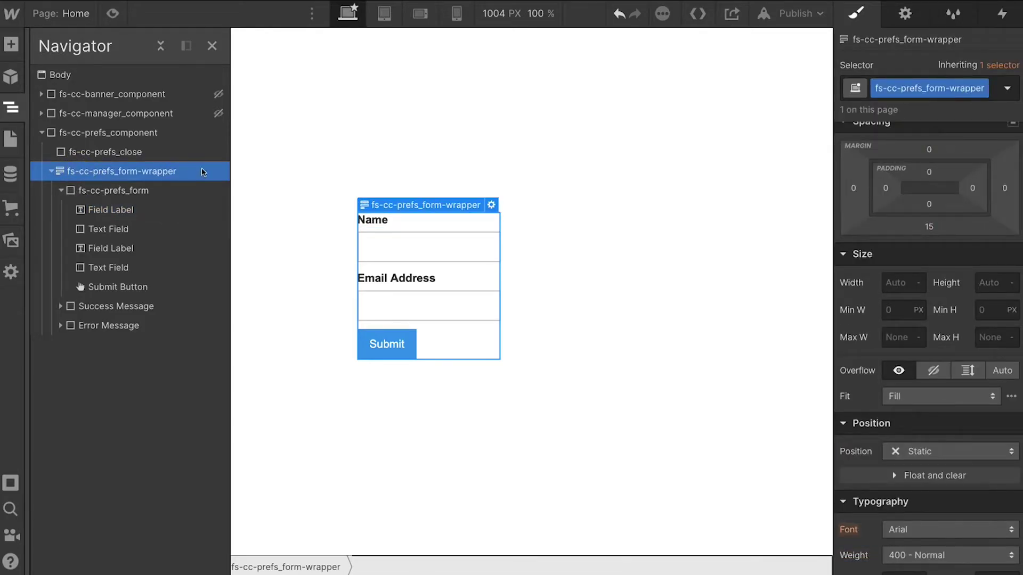
left_click(139, 190)
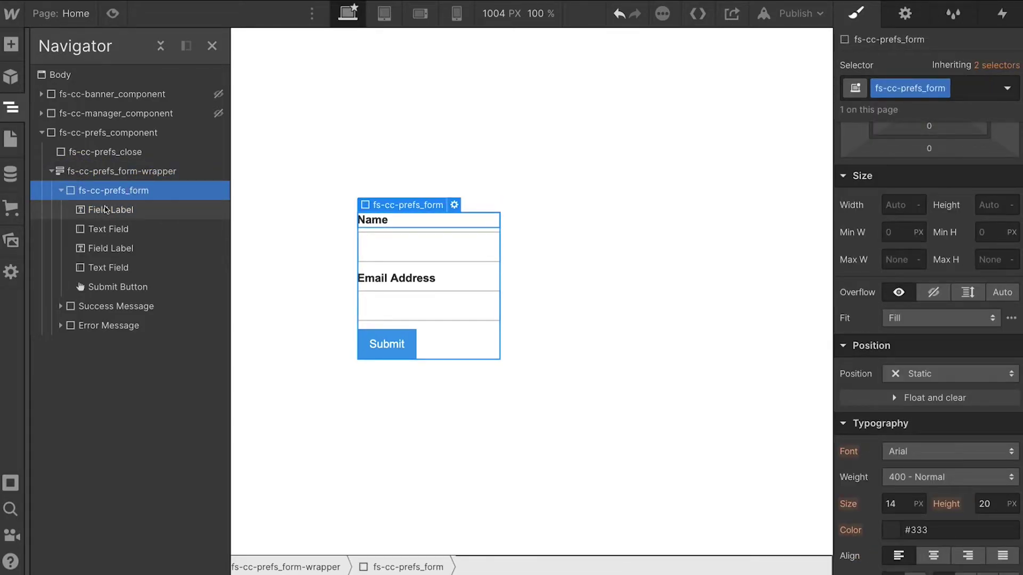
left_click(105, 208)
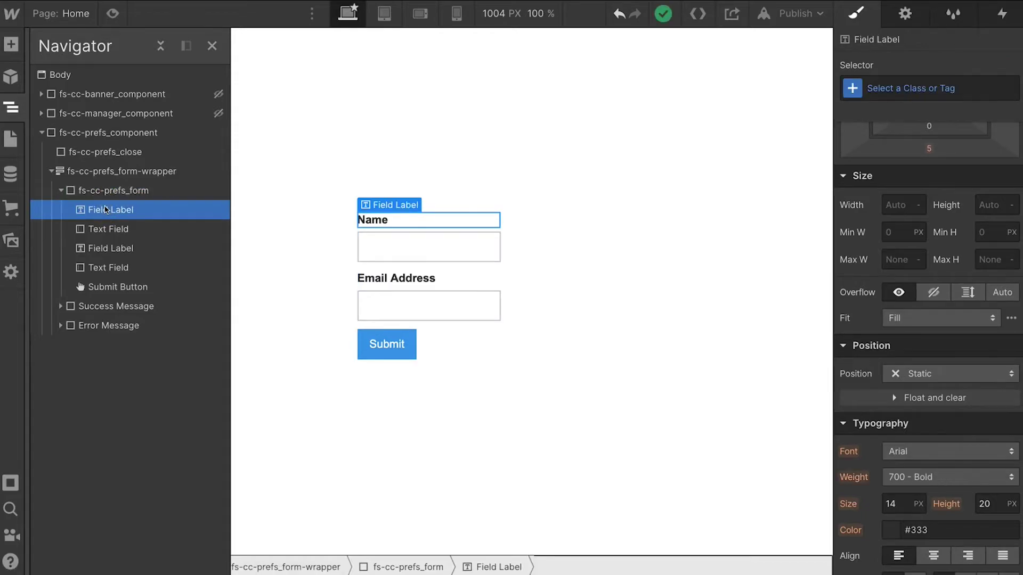
key("Delete")
key("Delete")
key("Delete")
key("Delete")
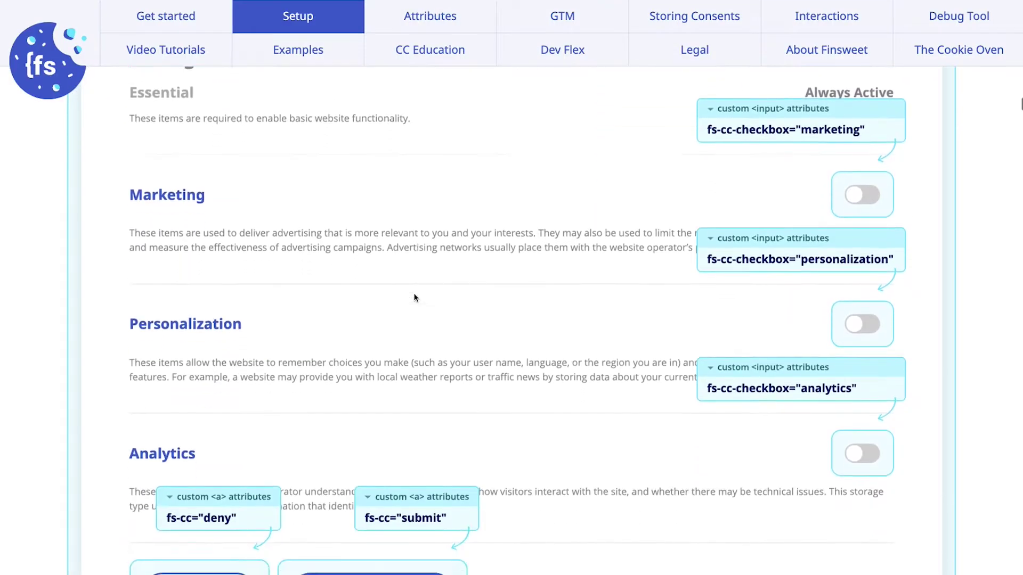
Add a Heading element inside fs-cc-prefs_form
scroll(416, 298, "down", 3)
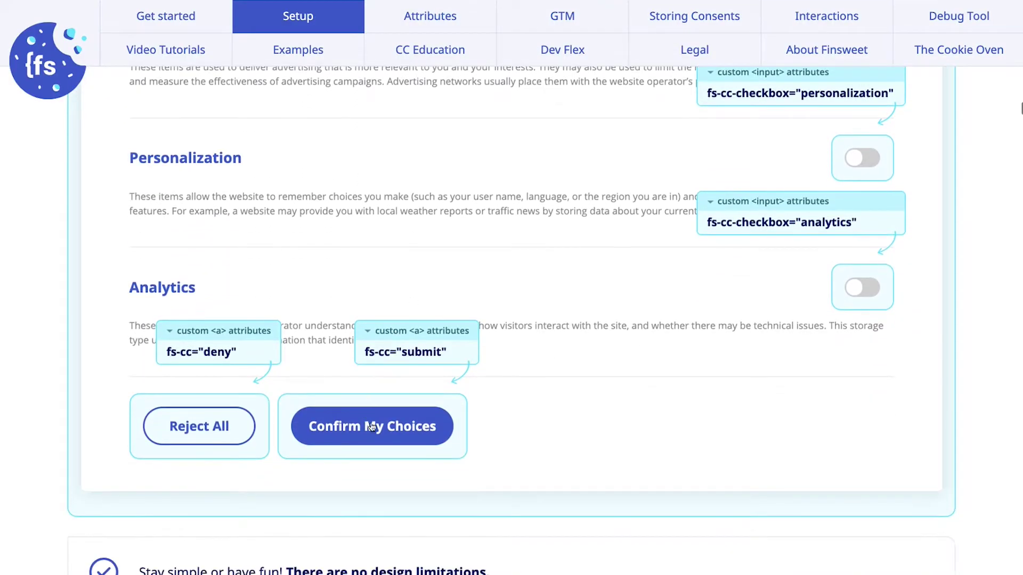
scroll(362, 443, "up", 10)
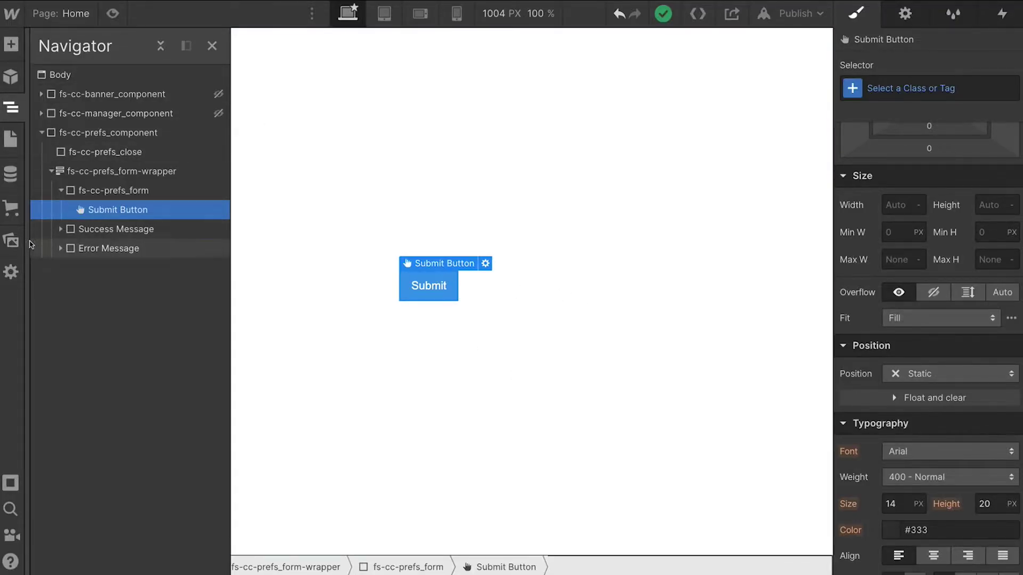
left_click(84, 191)
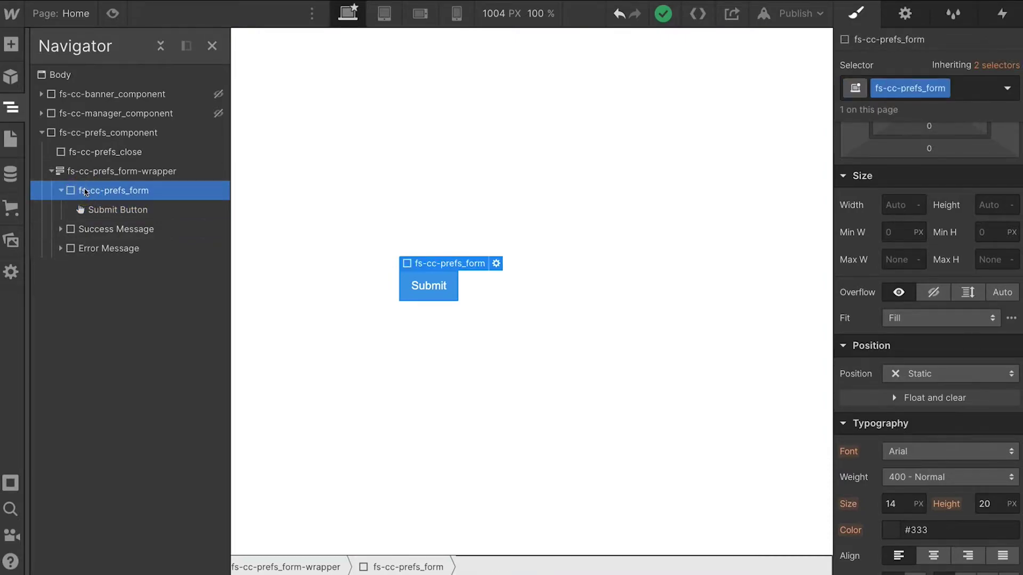
key("a")
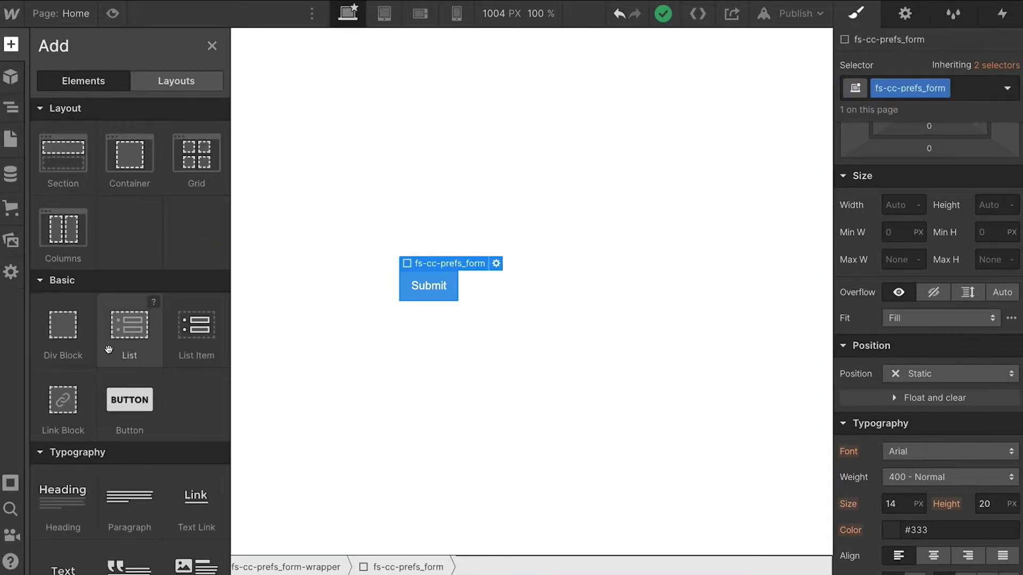
left_click(71, 504)
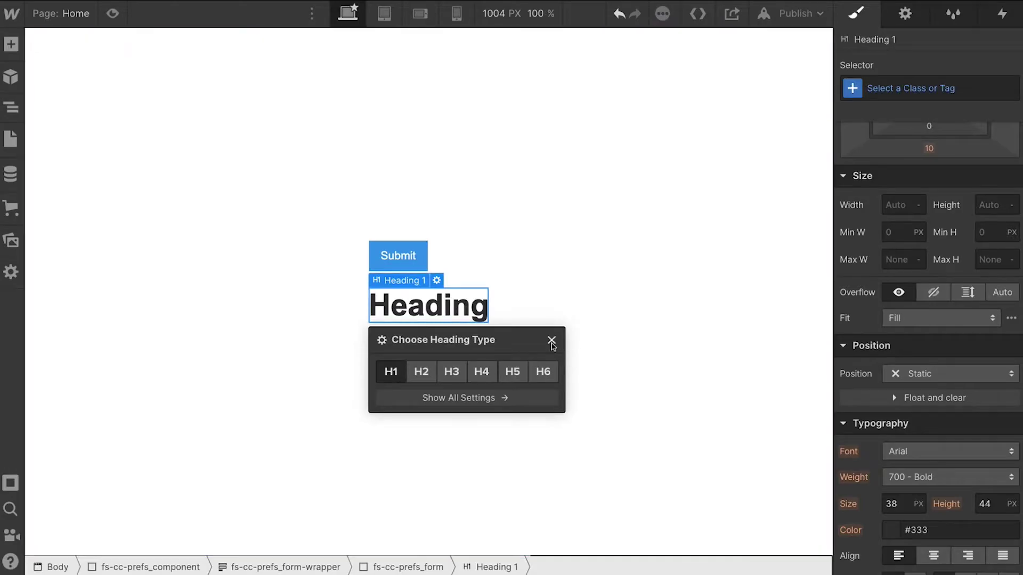
left_click(552, 341)
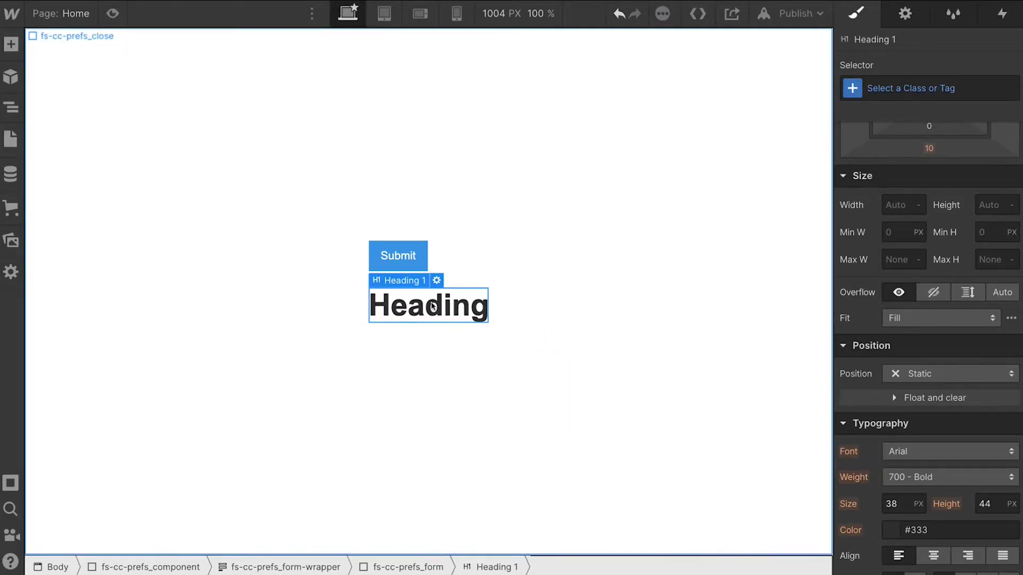
left_click(423, 261)
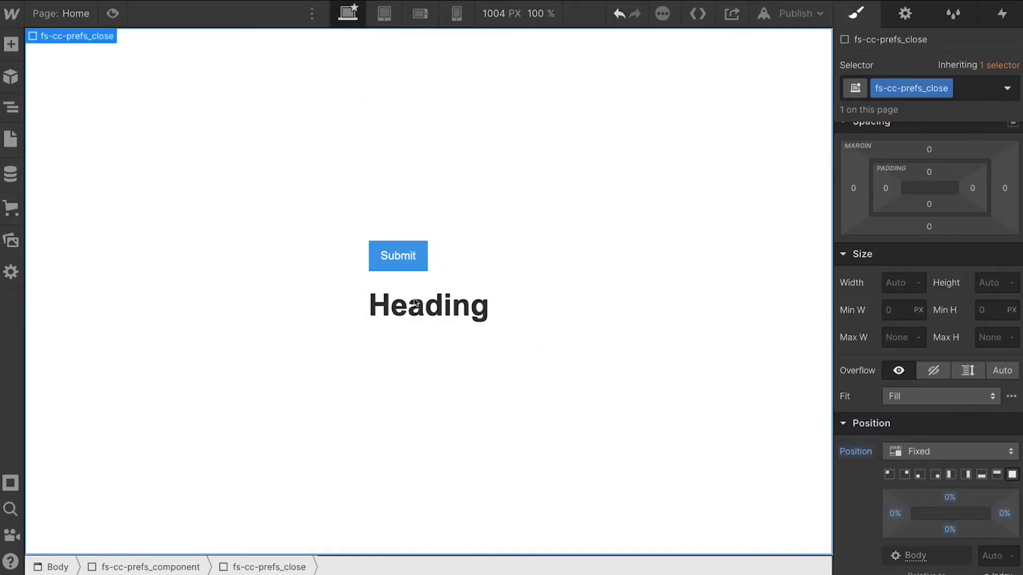
Set the padding of fs-cc-prefs_form-wrapper to 36 px on all four sides
left_click(10, 107)
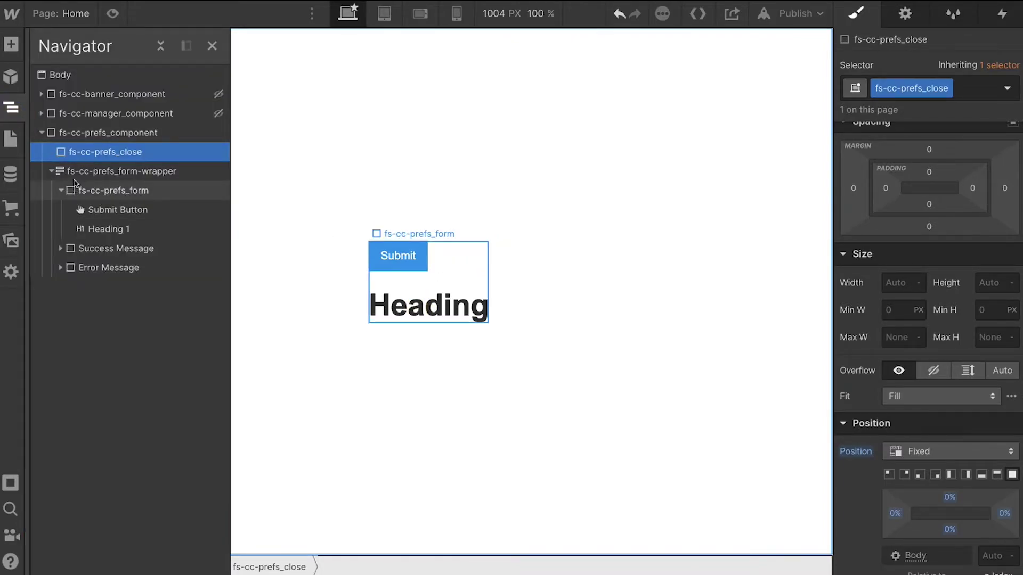
left_click(73, 170)
scroll(898, 306, "up", 2)
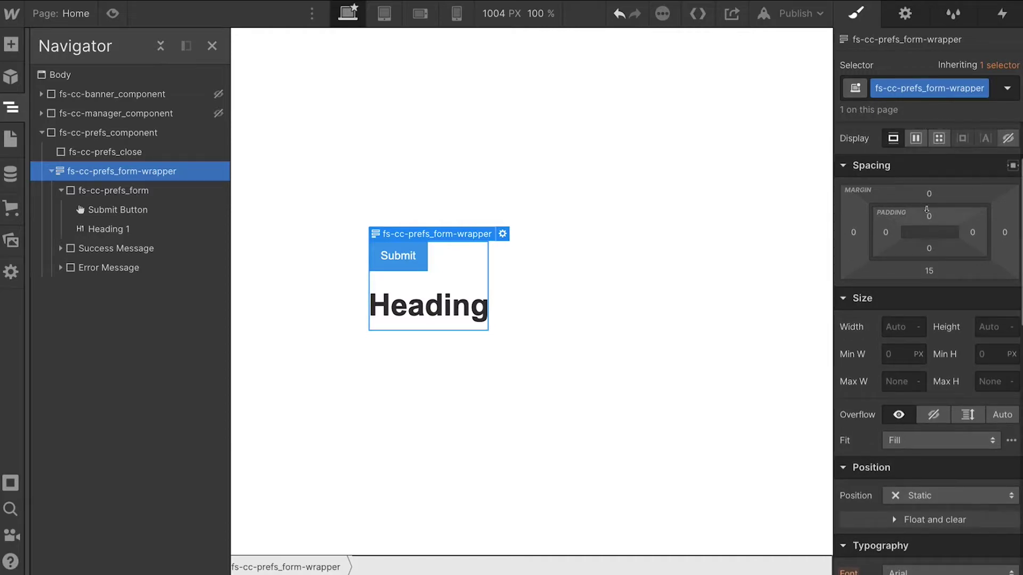
left_click_drag(929, 248, 914, 246)
Give fs-cc-prefs_form-wrapper a light grey #e4e4e4 background color
scroll(974, 407, "down", 2)
scroll(974, 408, "down", 3)
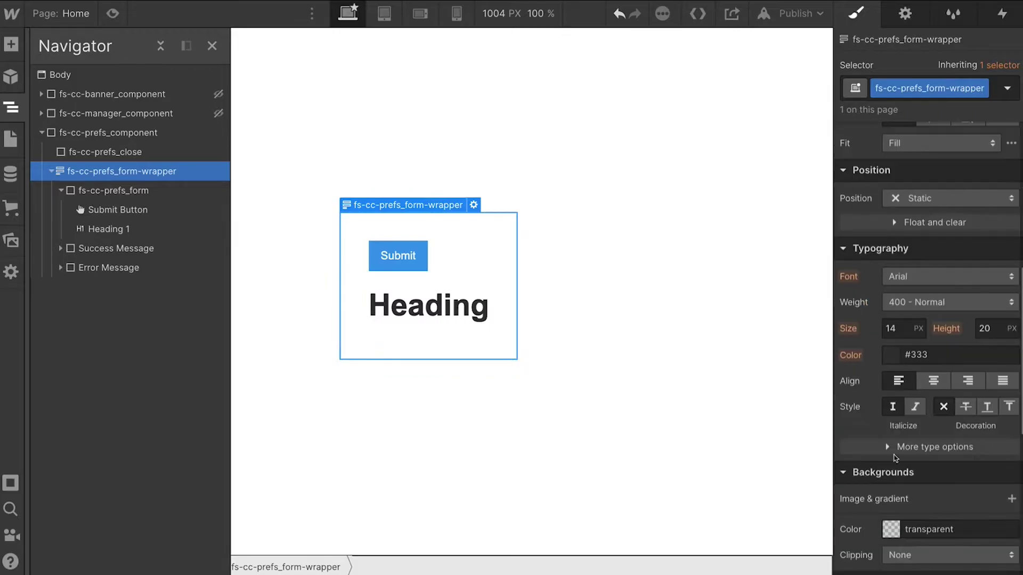
left_click(896, 526)
left_click(827, 284)
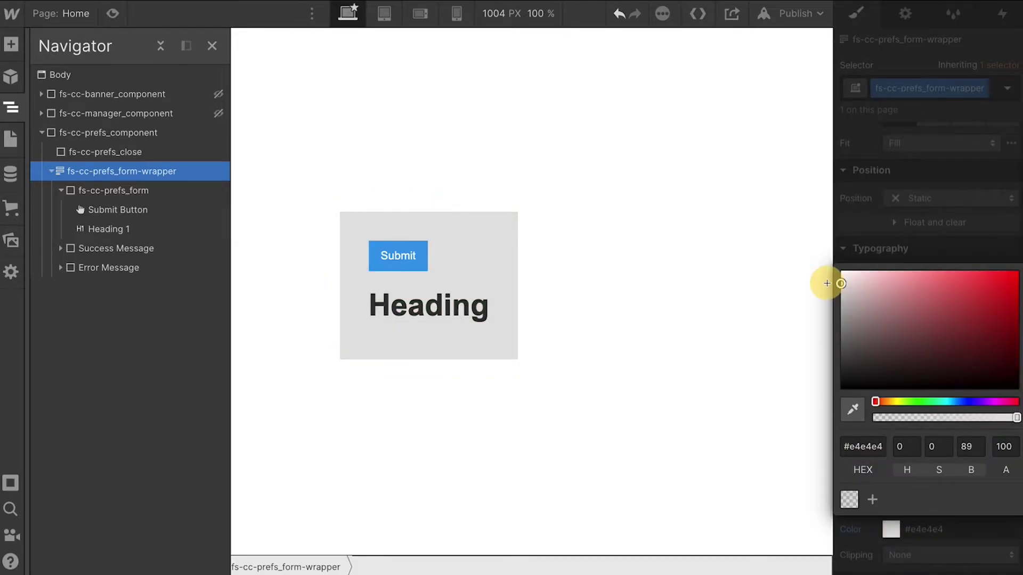
left_click(910, 231)
Move the heading above the Submit Button in fs-cc-prefs_form and change its type to H3
left_click_drag(122, 235, 123, 208)
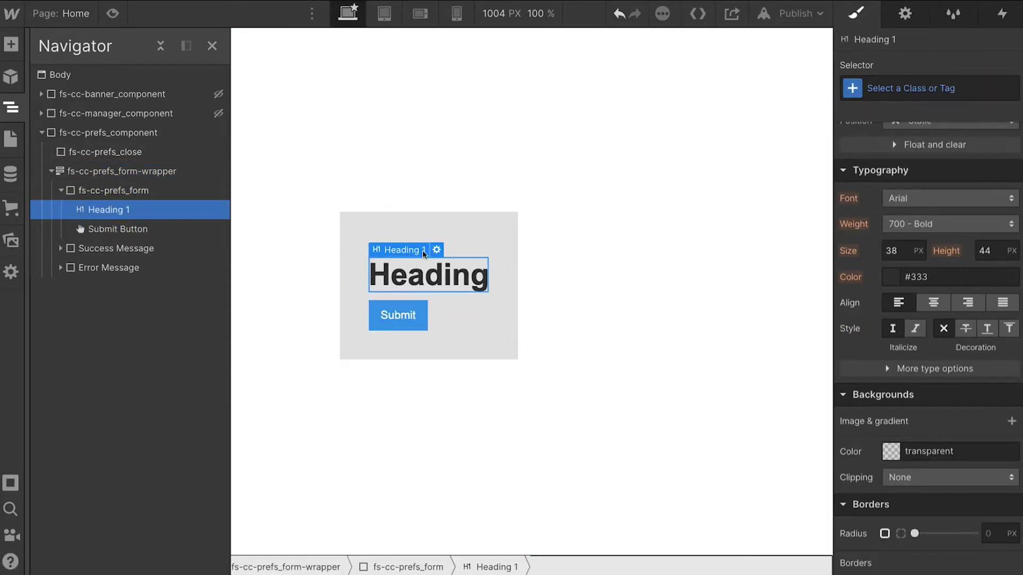
left_click(436, 249)
left_click(452, 341)
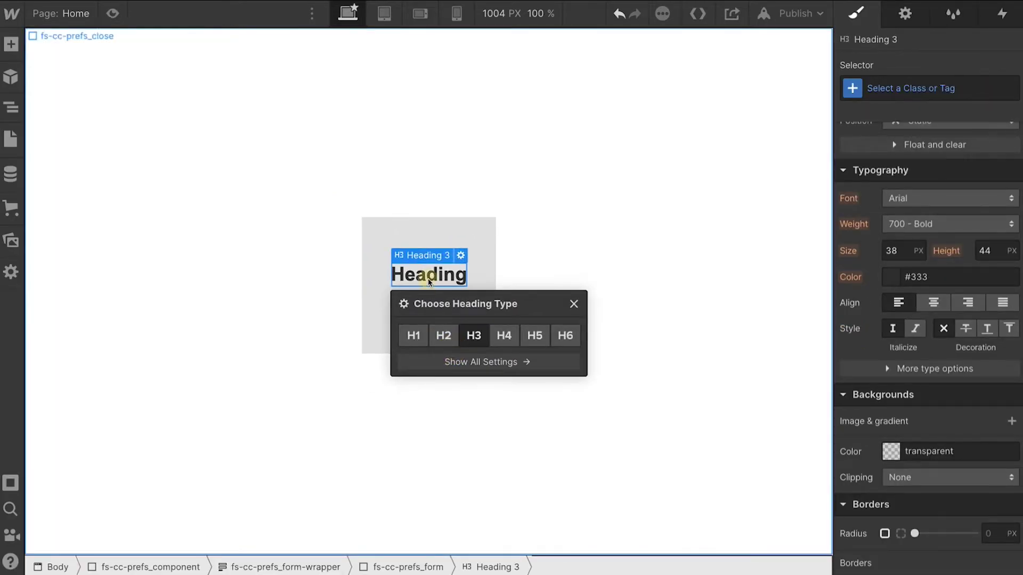
double_click(429, 282)
type("Prefe")
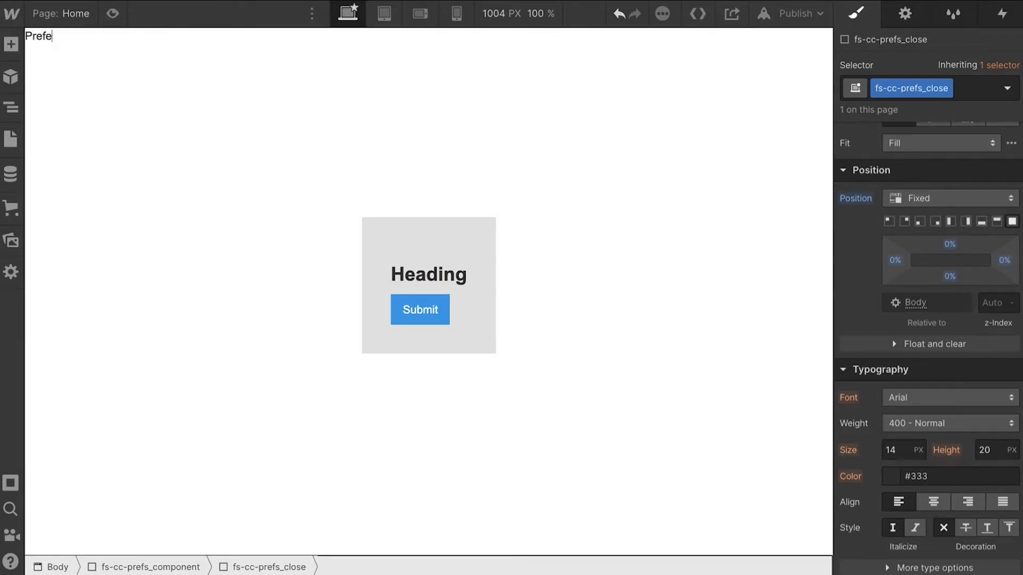
key("Escape")
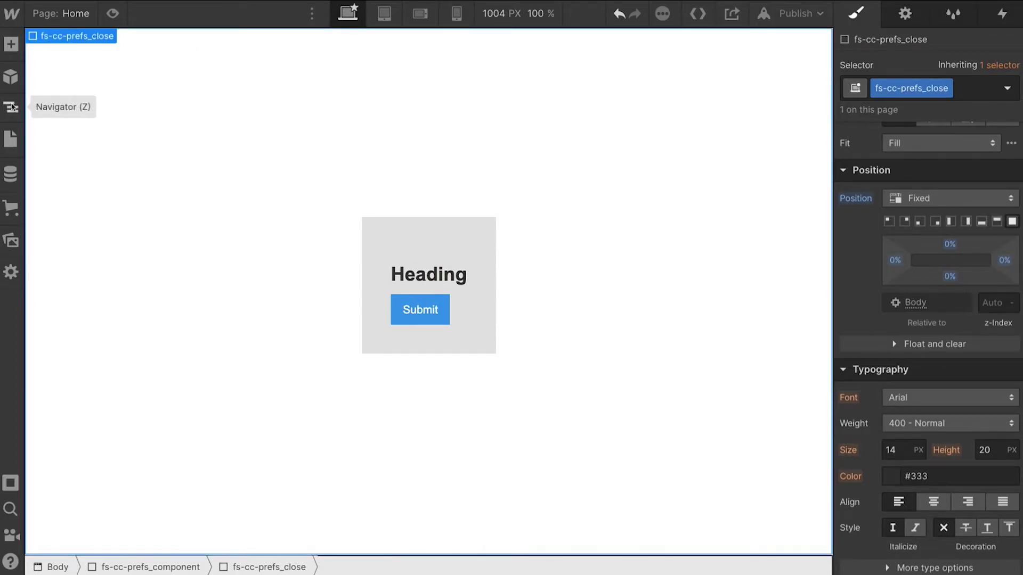
scroll(972, 330, "up", 7)
scroll(971, 330, "down", 1)
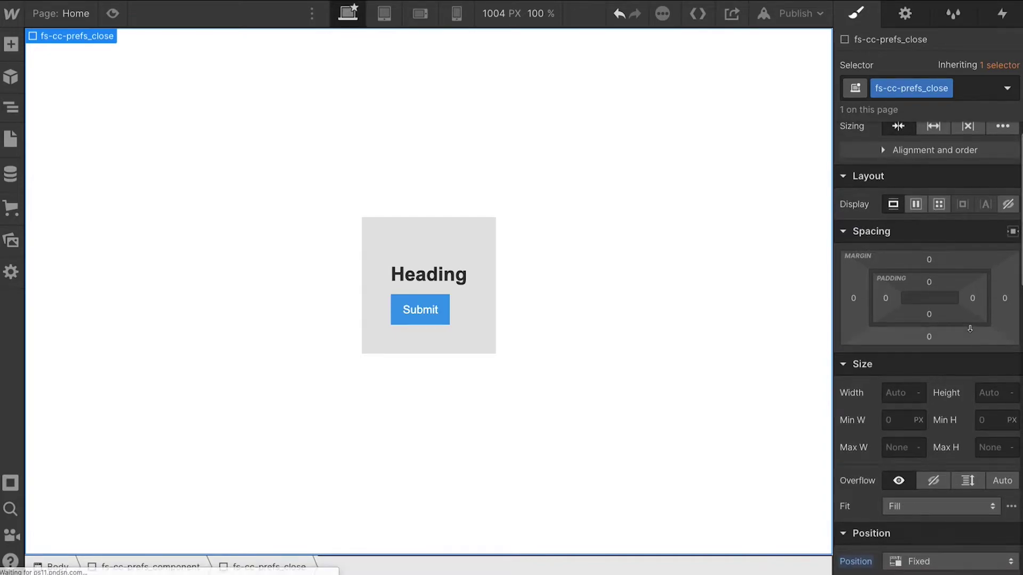
Set the position of fs-cc-prefs_form-wrapper to Relative with a z-index of 1, so that it sits above fs-cc-prefs_close and can be selected
left_click(9, 106)
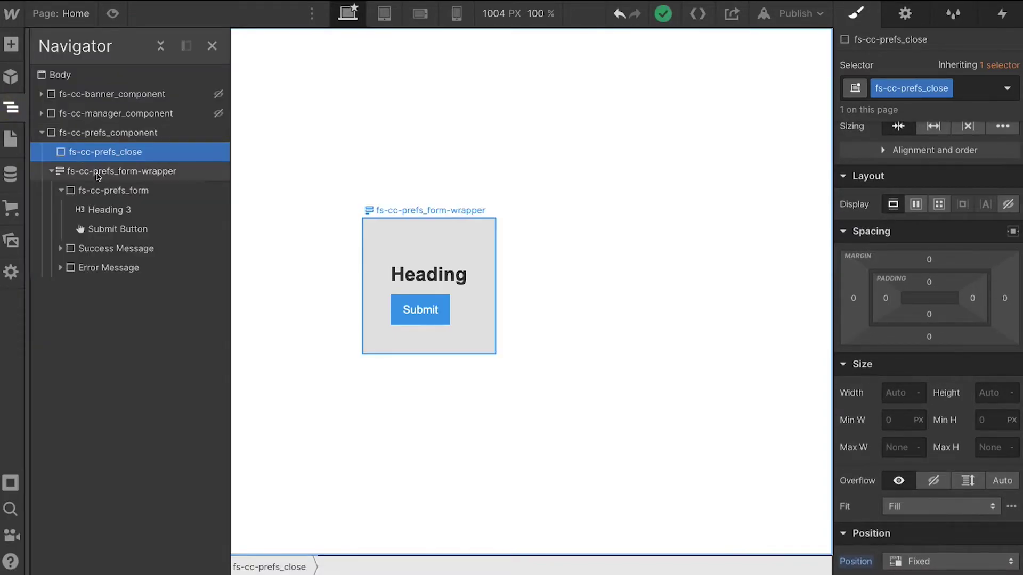
left_click(98, 173)
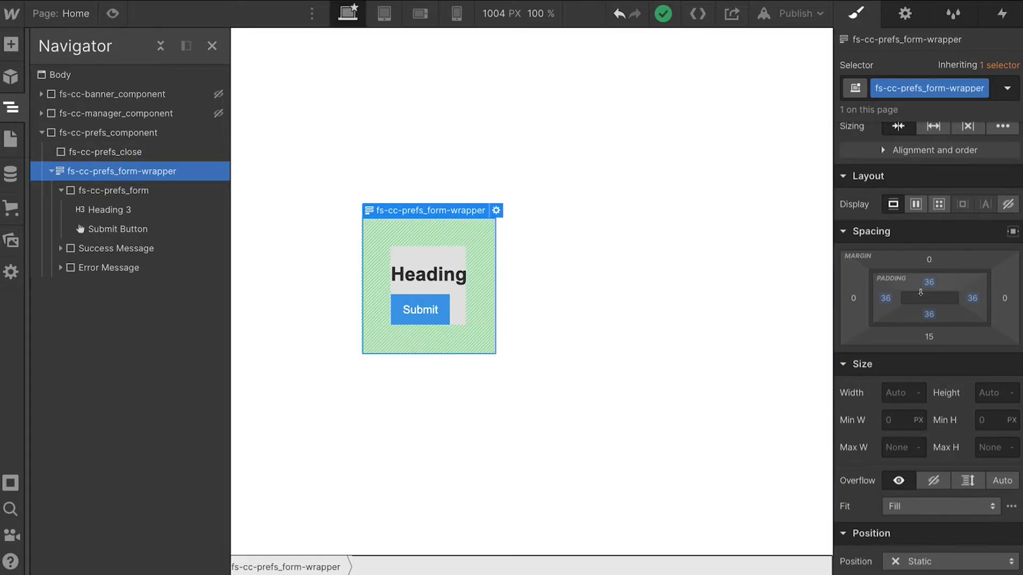
scroll(949, 304, "down", 3)
left_click(916, 408)
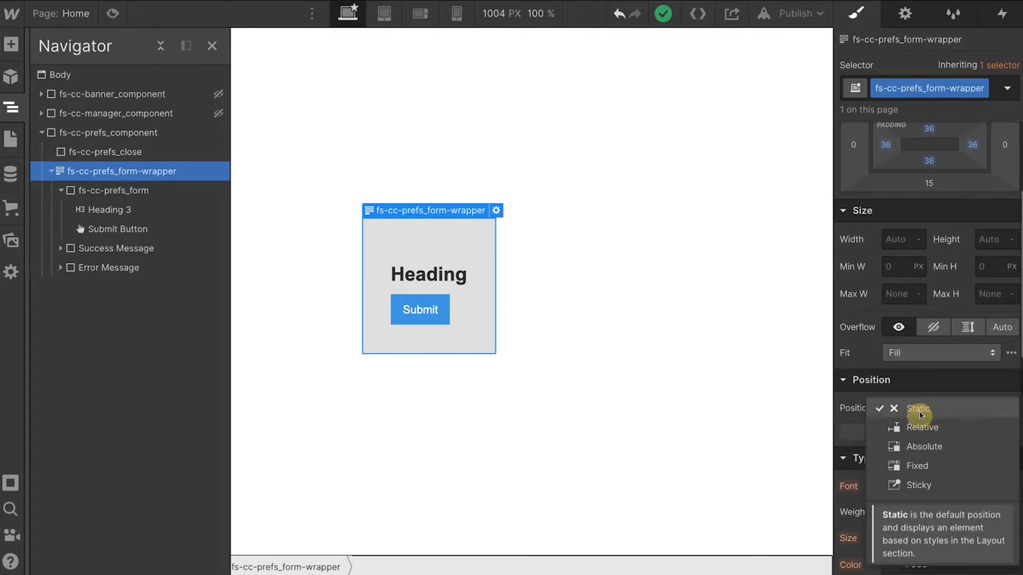
left_click(926, 429)
left_click(999, 490)
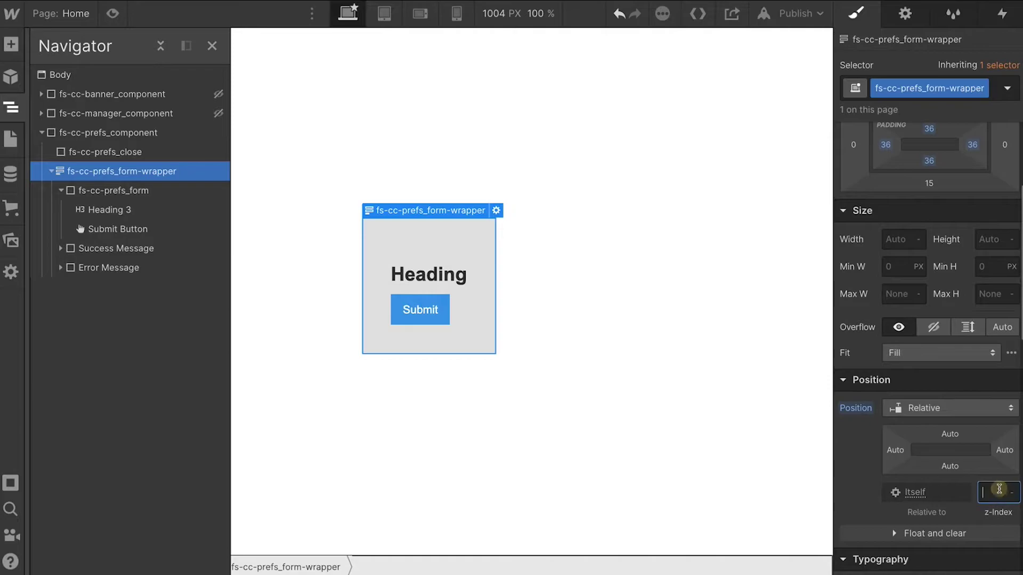
type("1")
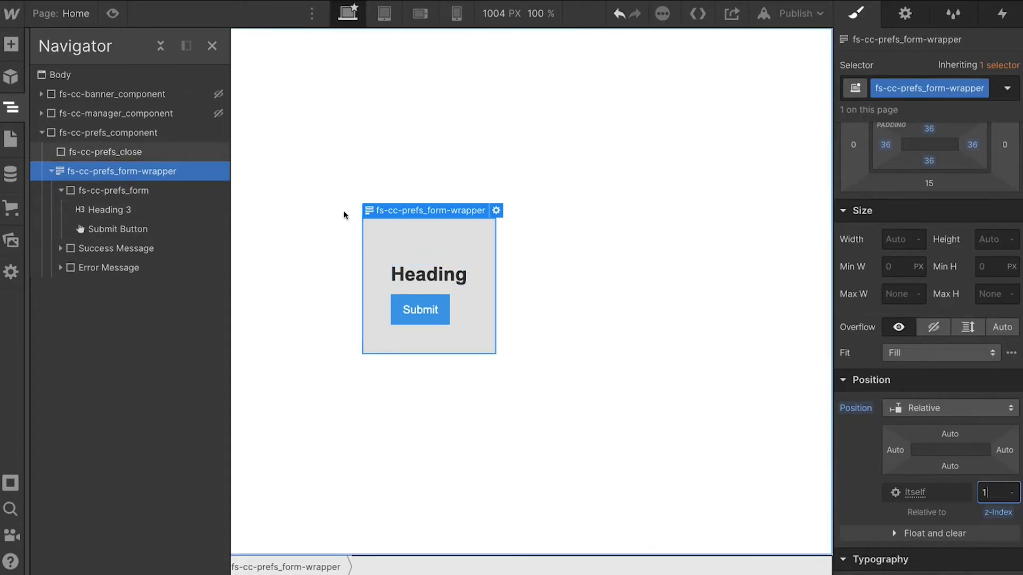
left_click(315, 208)
left_click(428, 247)
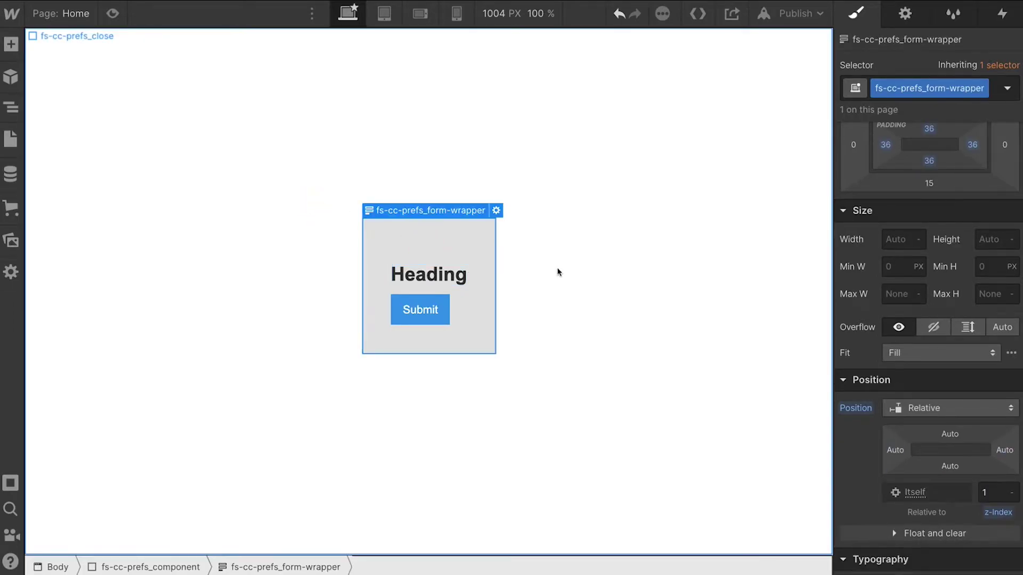
Set the width of fs-cc-prefs_form-wrapper to 500 px
left_click(895, 237)
left_click(898, 296)
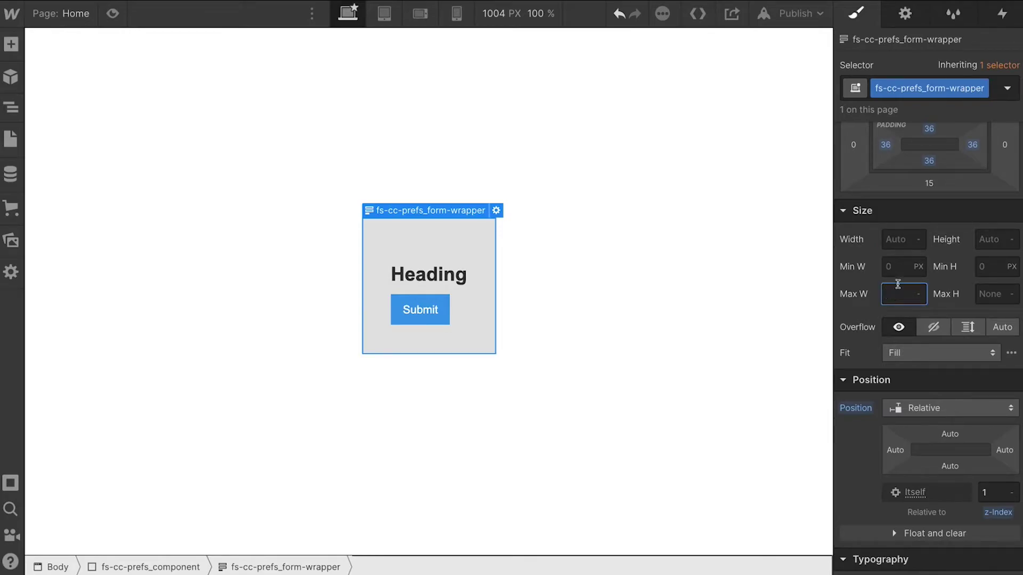
left_click(903, 240)
type("50")
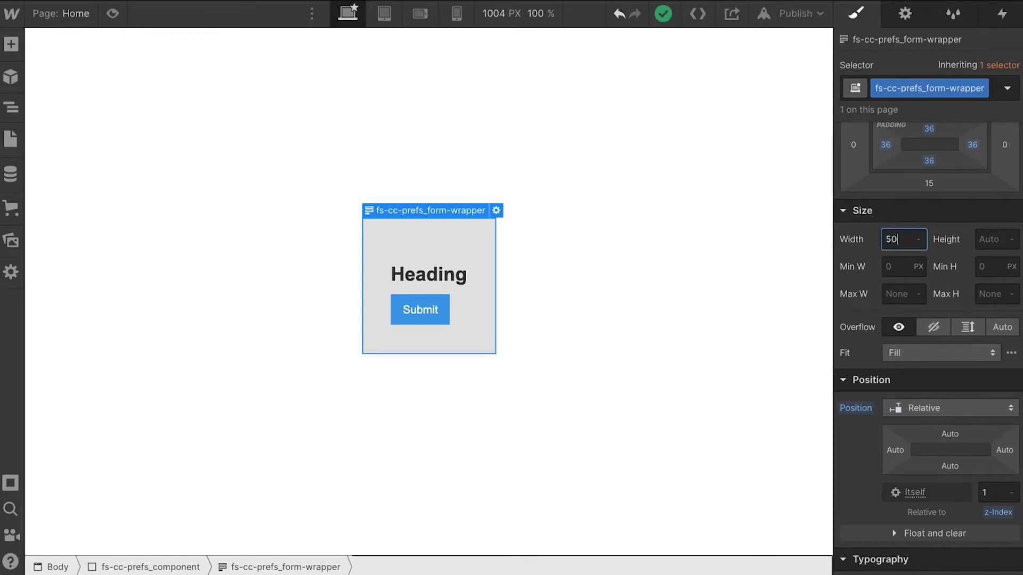
type("0")
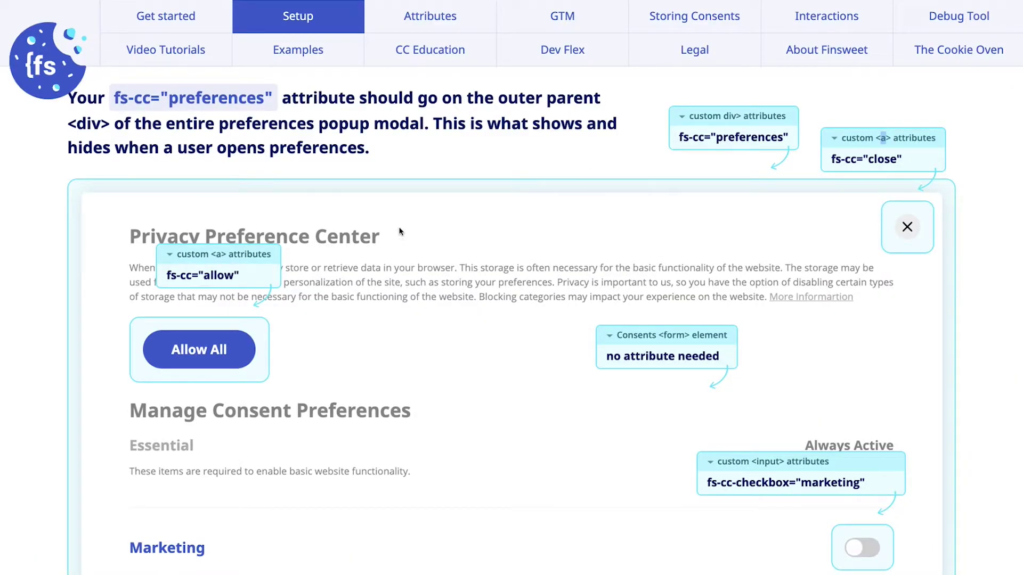
Replace the form heading's text with "Privacy Preference Center" copied from the preferences example on the Finsweet setup page
left_click_drag(413, 238, 125, 234)
key("ctrl+c")
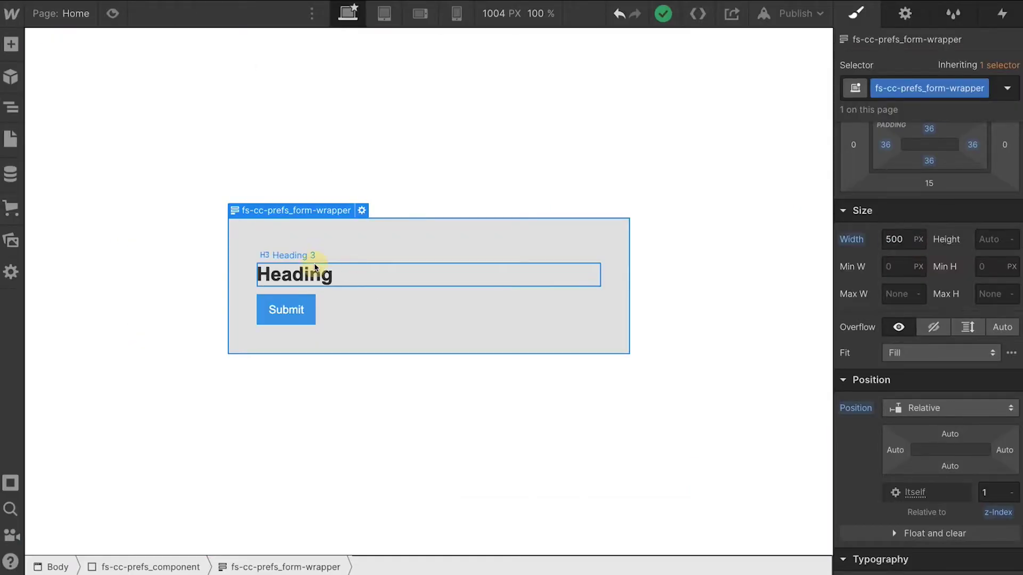
double_click(316, 264)
key("ctrl+v")
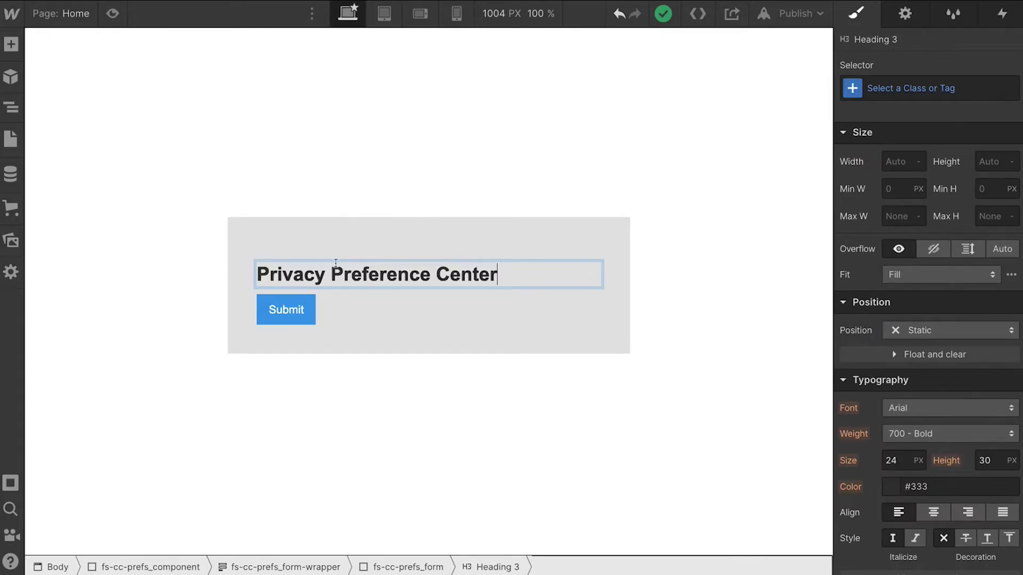
left_click(430, 239)
Add a Text Block directly below the Privacy Preference Center heading
left_click(417, 277)
key("a")
scroll(36, 353, "down", 3)
left_click(63, 486)
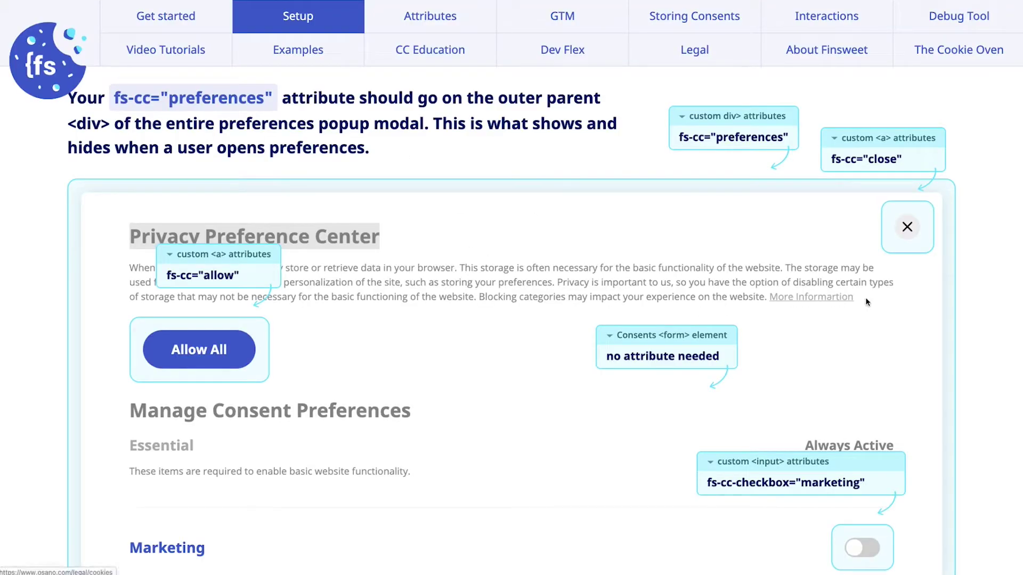
Replace the Text Block's placeholder with the privacy introduction paragraph copied from the Finsweet preferences example, including its More Information link
left_click_drag(867, 303, 227, 276)
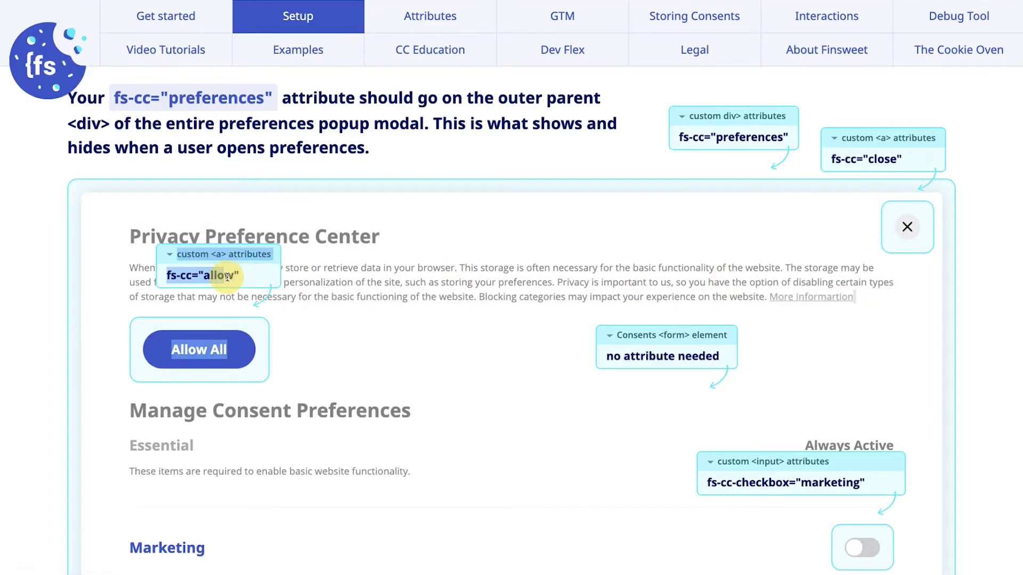
left_click_drag(131, 268, 871, 301)
key("ctrl+c")
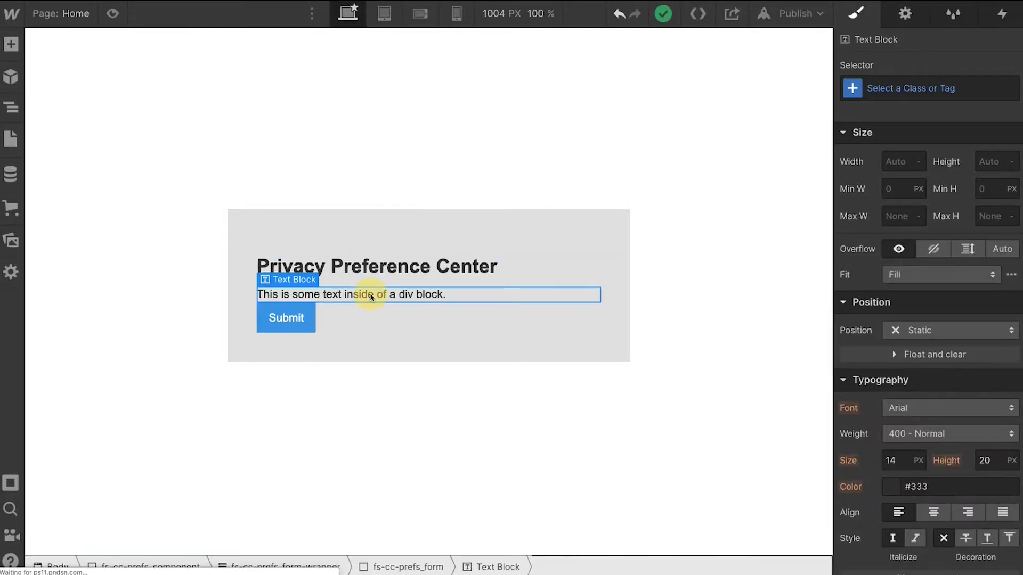
triple_click(372, 297)
key("ctrl+v")
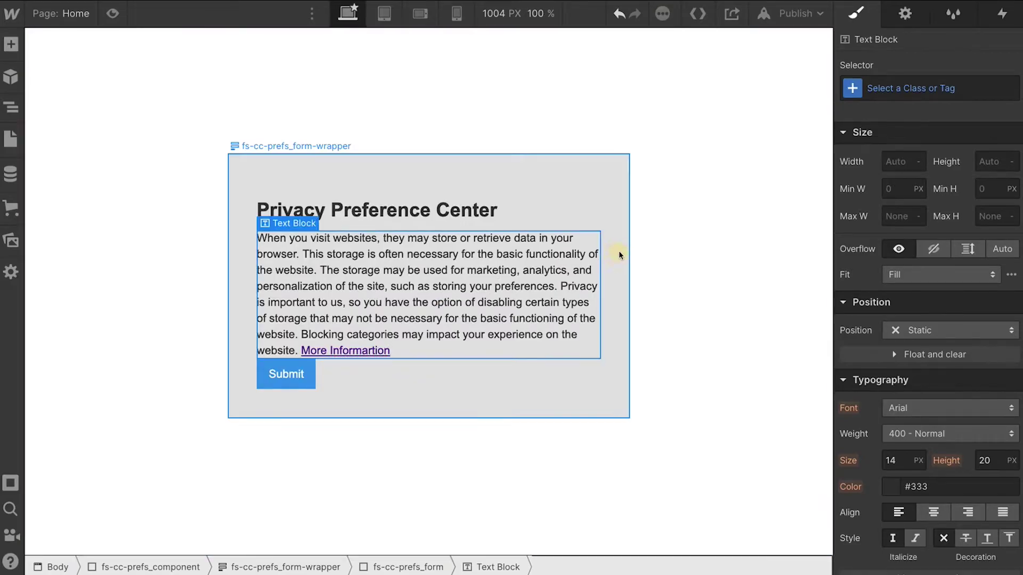
left_click(619, 255)
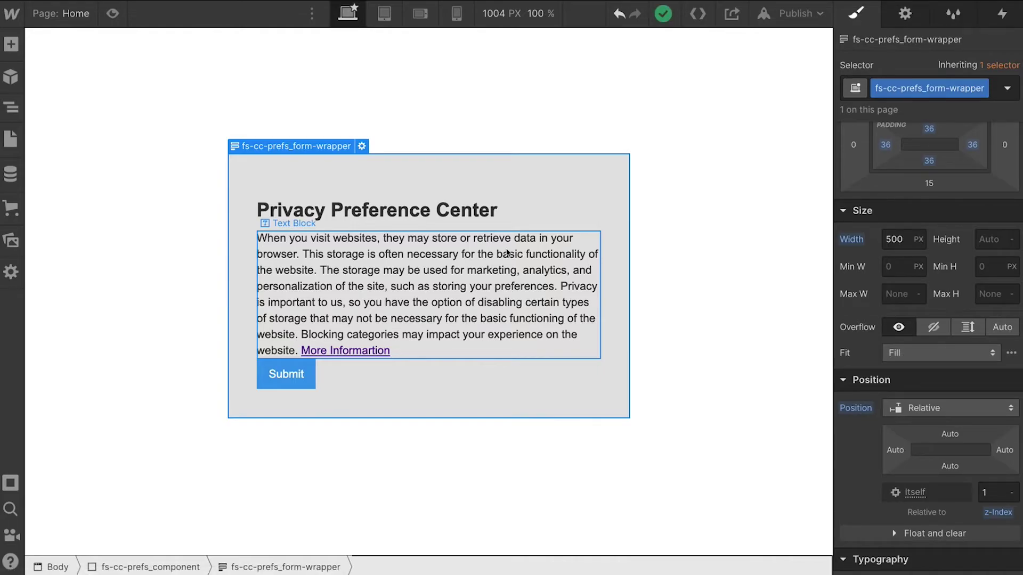
Add a Checkbox directly below the privacy introduction Text Block, following the consent options in the Finsweet preferences example
left_click(425, 230)
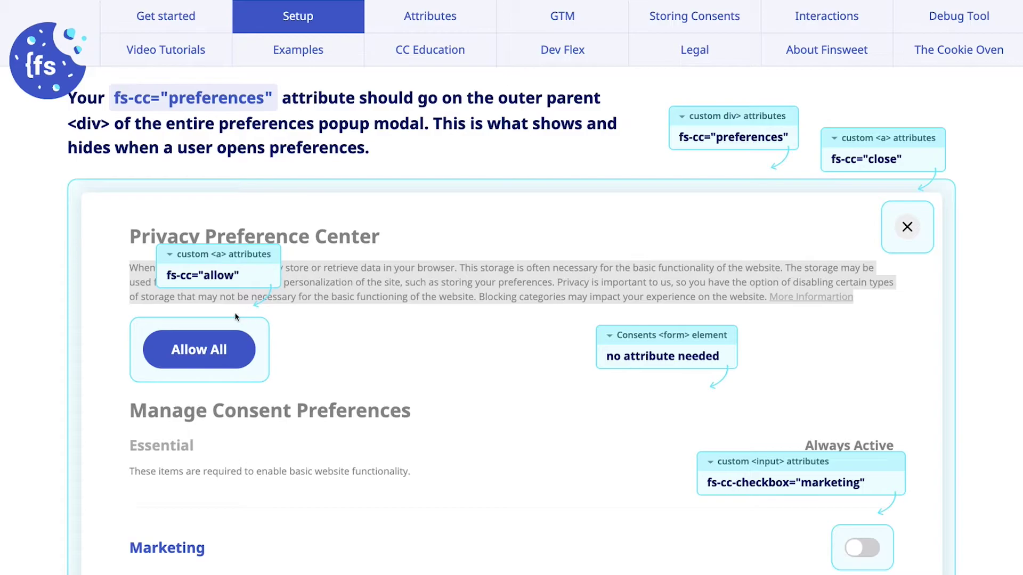
scroll(236, 317, "down", 1)
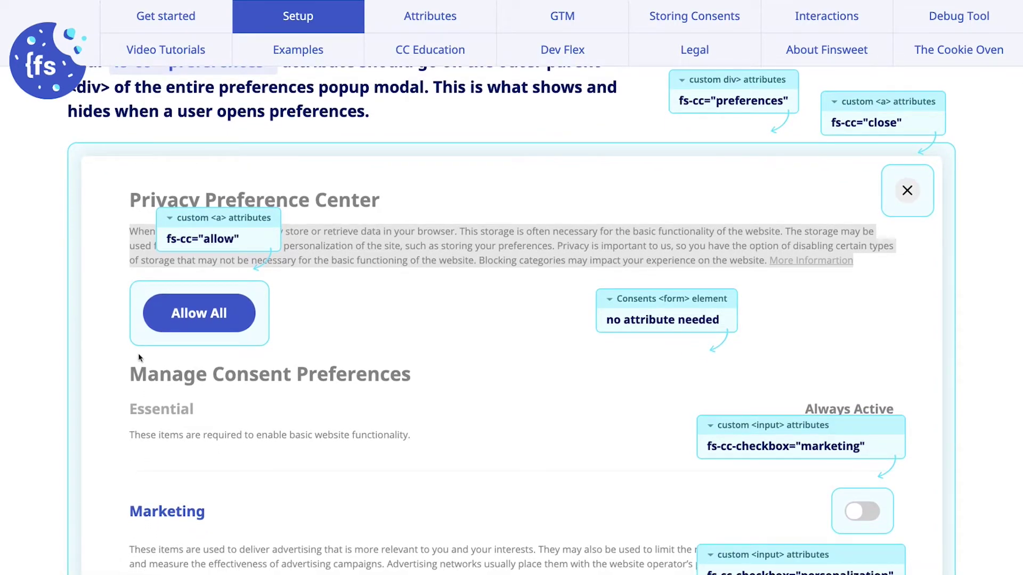
scroll(372, 331, "down", 2)
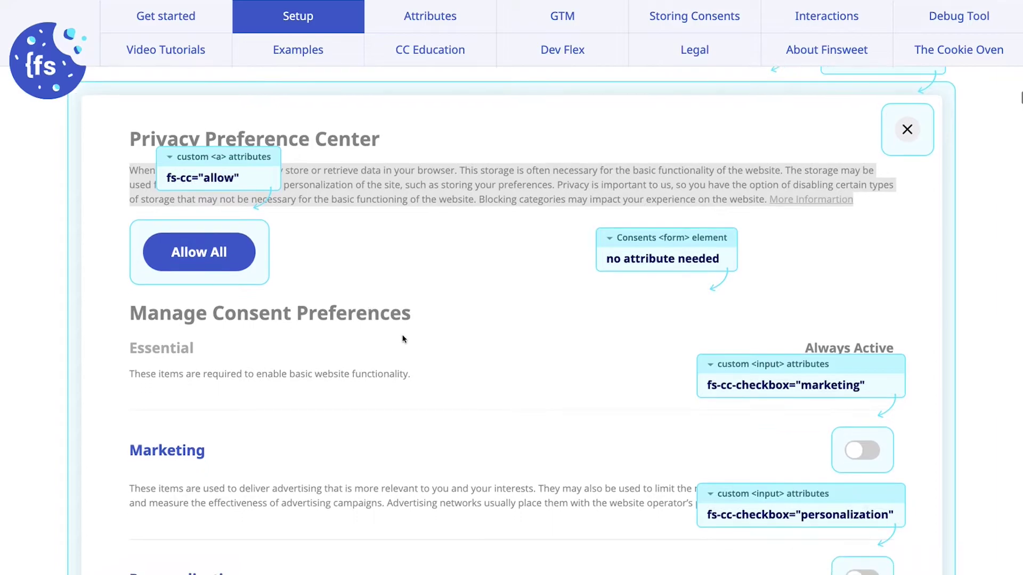
scroll(855, 428, "down", 2)
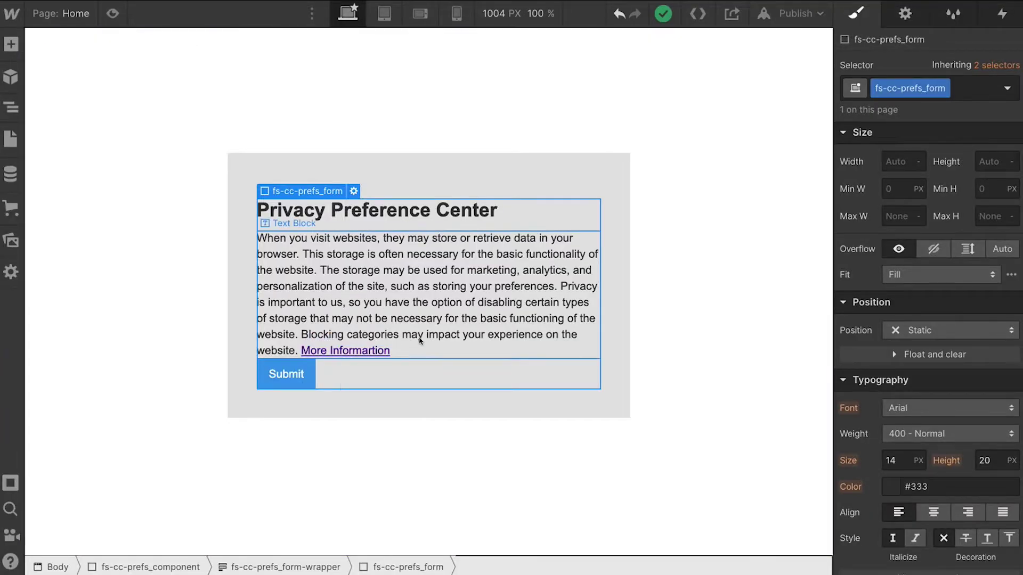
left_click(434, 335)
key("a")
scroll(135, 449, "down", 10)
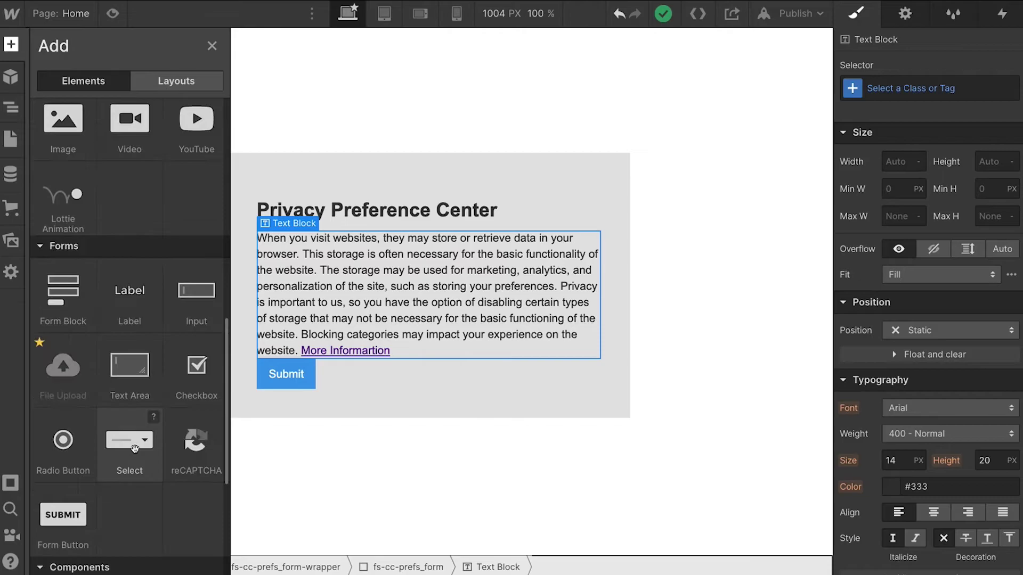
left_click(195, 370)
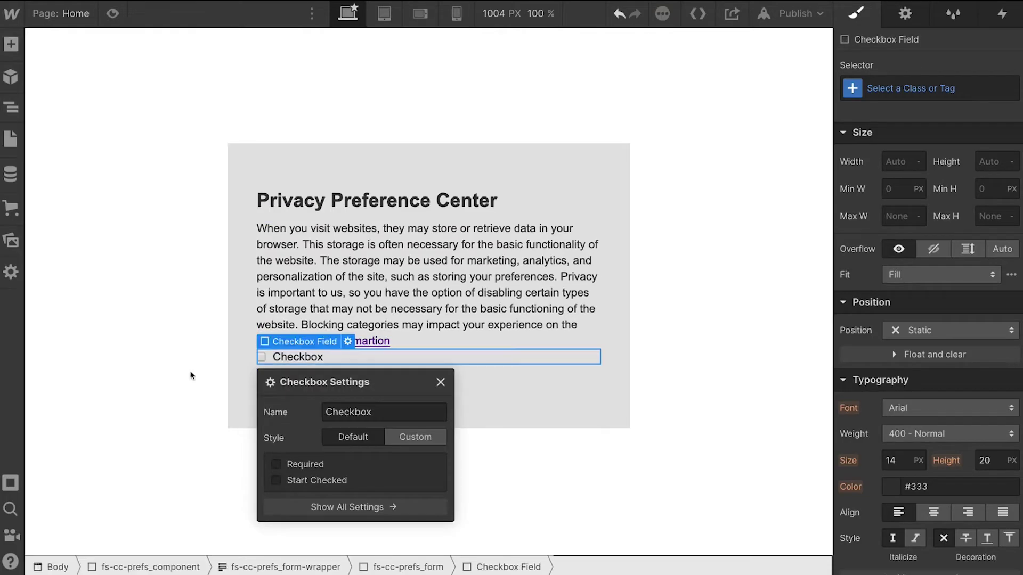
left_click(440, 382)
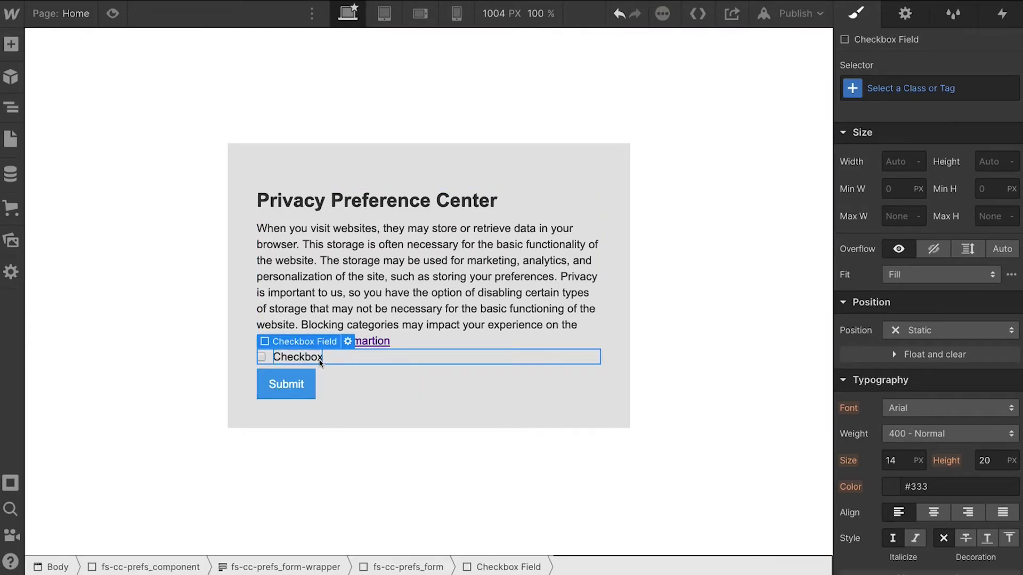
Give the new Checkbox Field the class fs-cc-prefs_checkbox-field
left_click(897, 87)
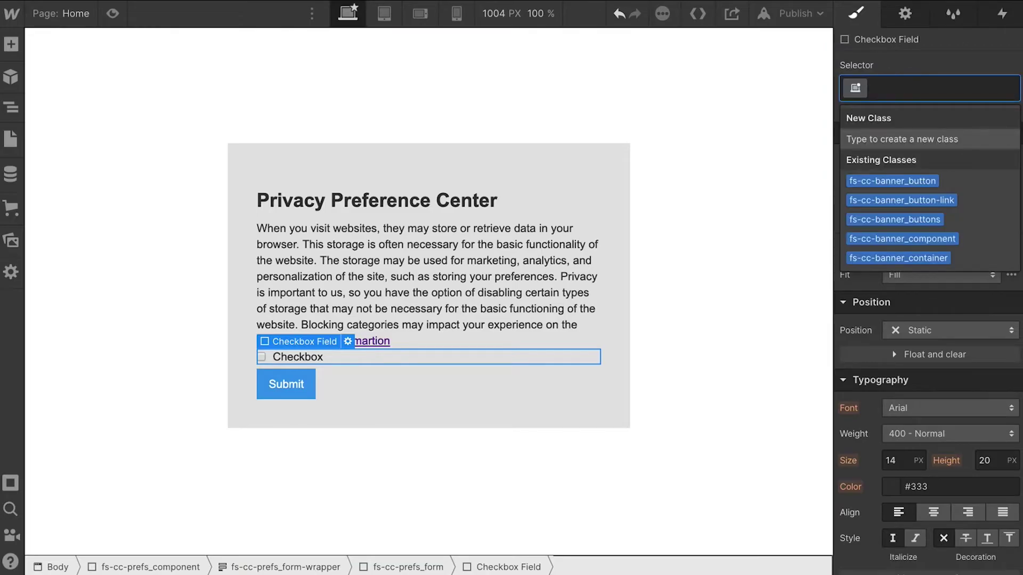
type("fs-cc-pres")
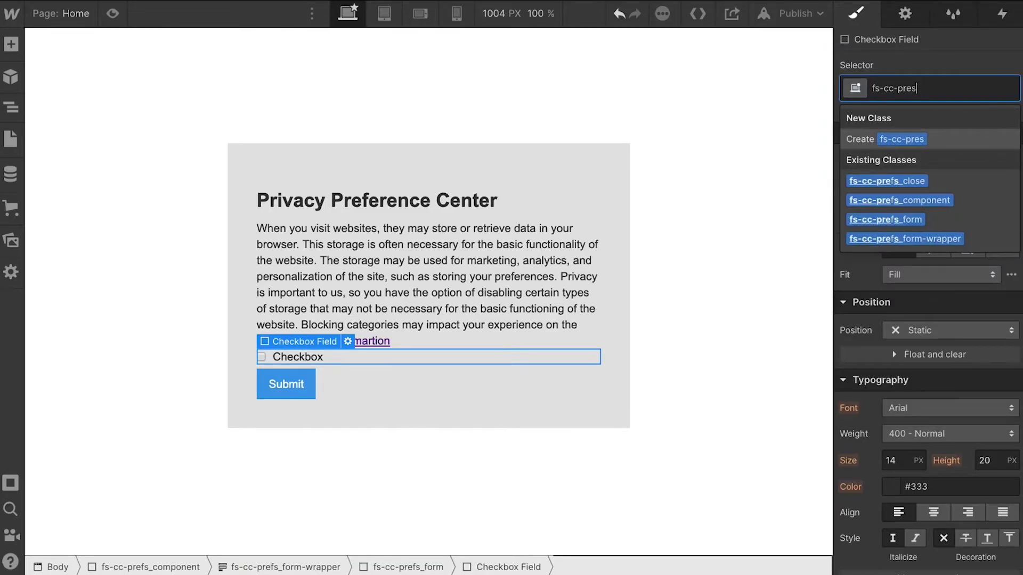
key("BackSpace")
type("fs")
type("_ch")
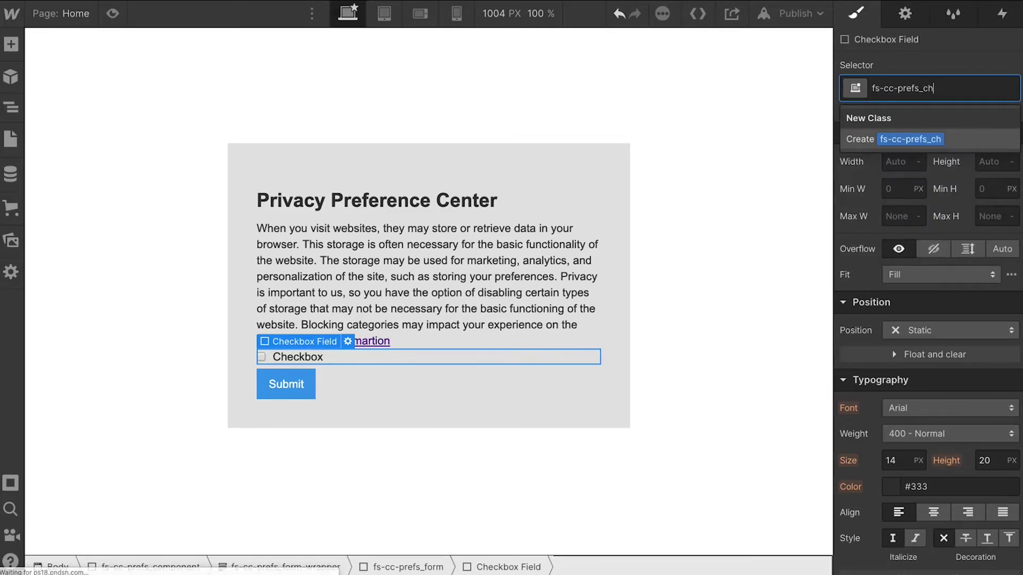
type("eckbox-field")
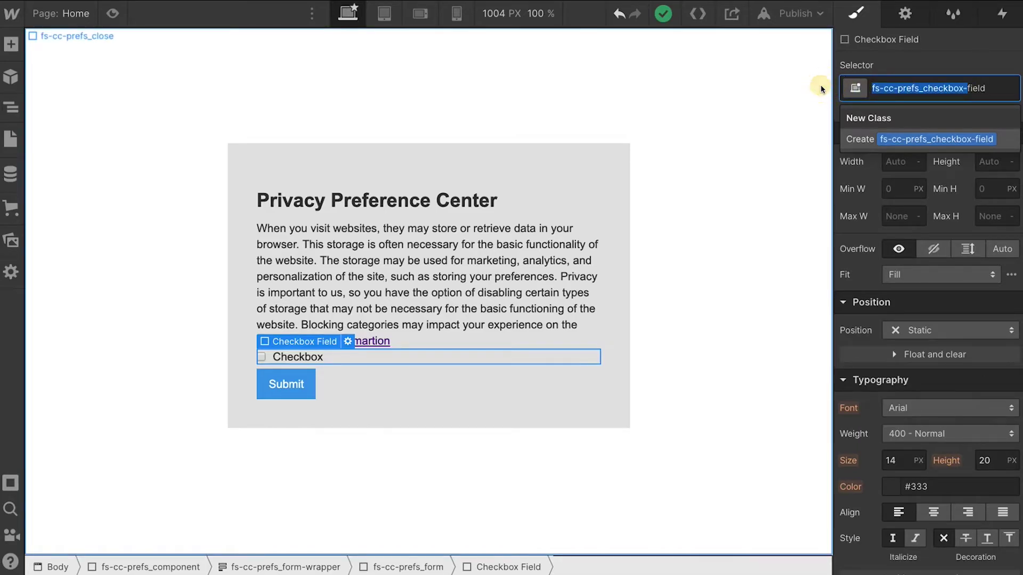
key("Return")
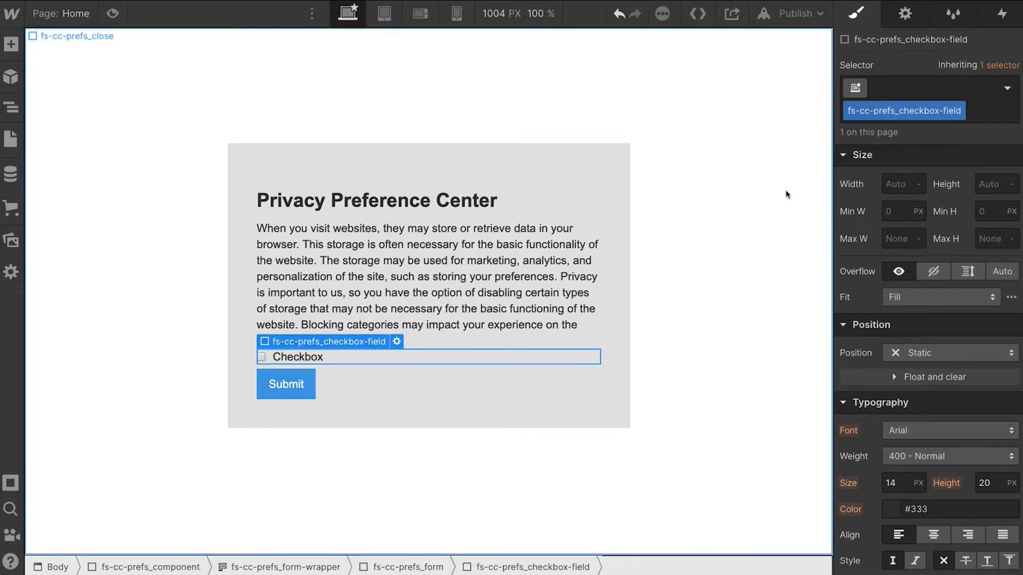
Assign the class fs-cc-prefs_checkbox to the checkbox input inside the checkbox field
left_click(281, 338)
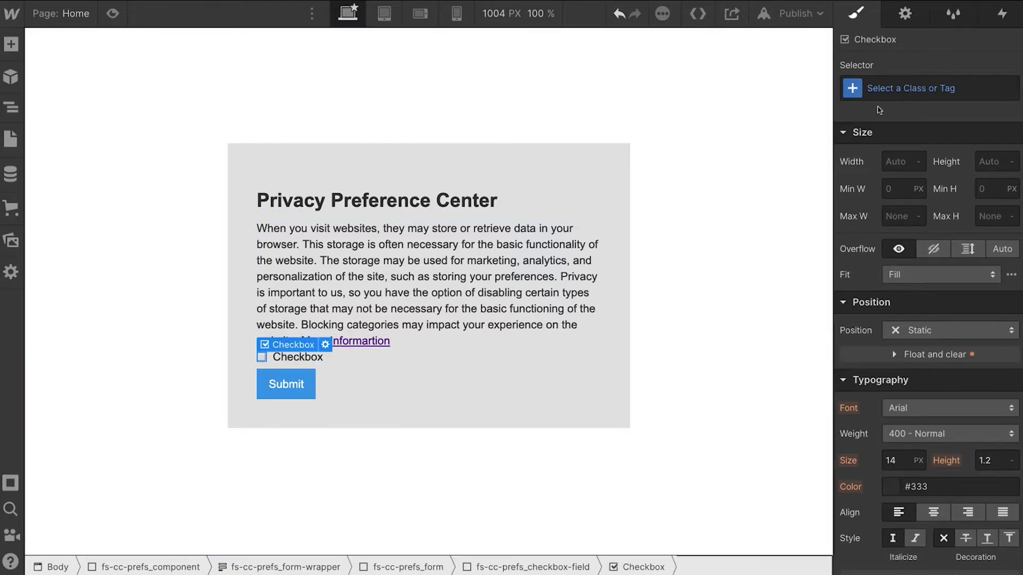
key("ctrl+Return")
type("fs-cc-prefs_checkbox")
key("Return")
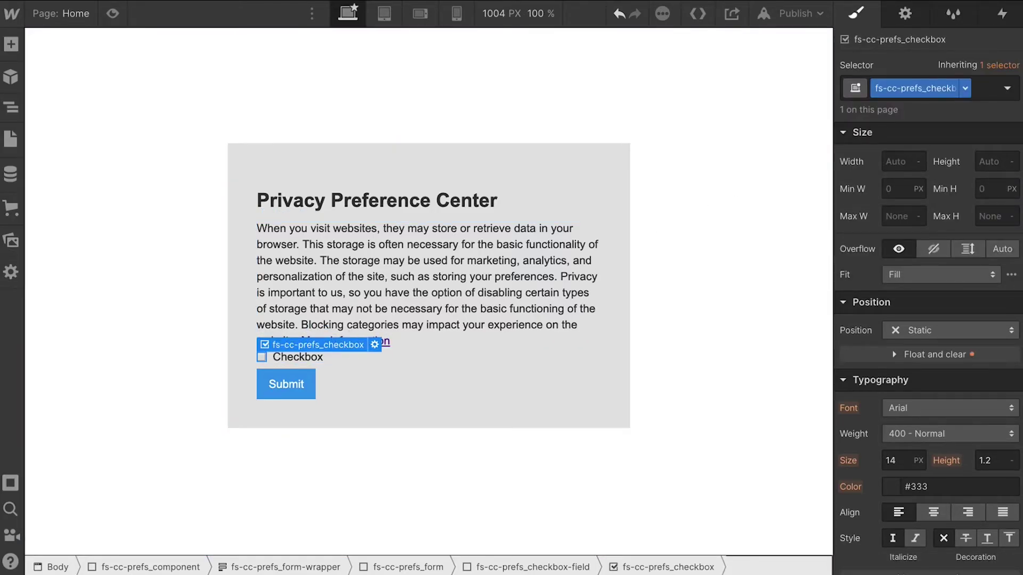
Assign the class fs-cc-prefs_checkbox-label to the Checkbox Label
left_click(297, 357)
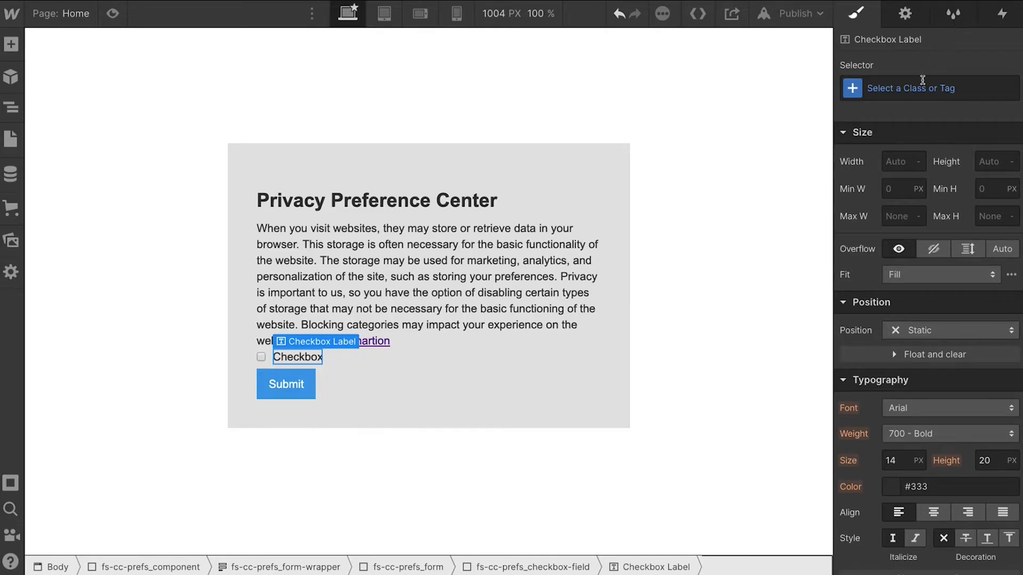
left_click(923, 80)
type("fs-cc-prefs_checkbox")
type("-labe")
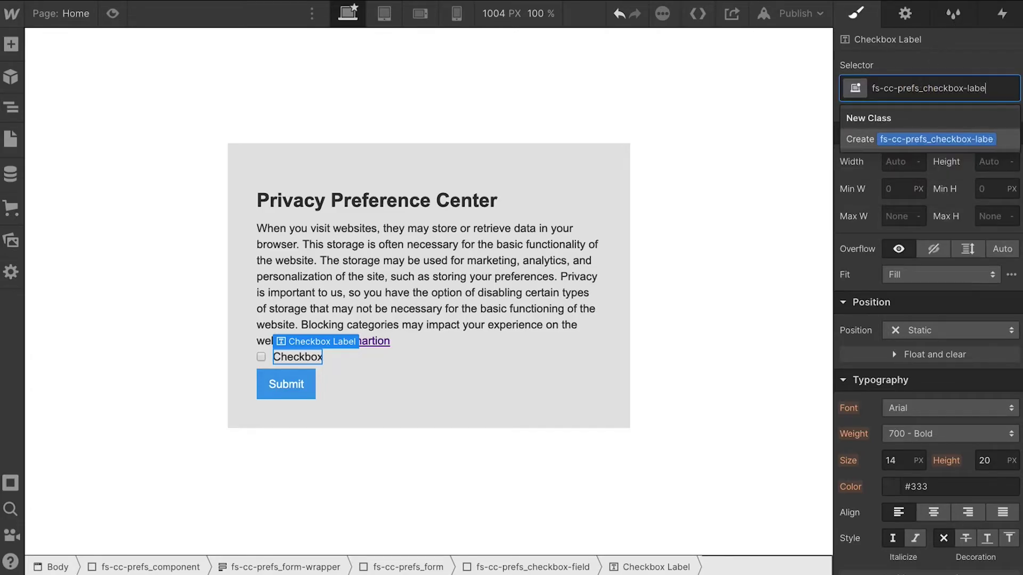
type("l")
key("Return")
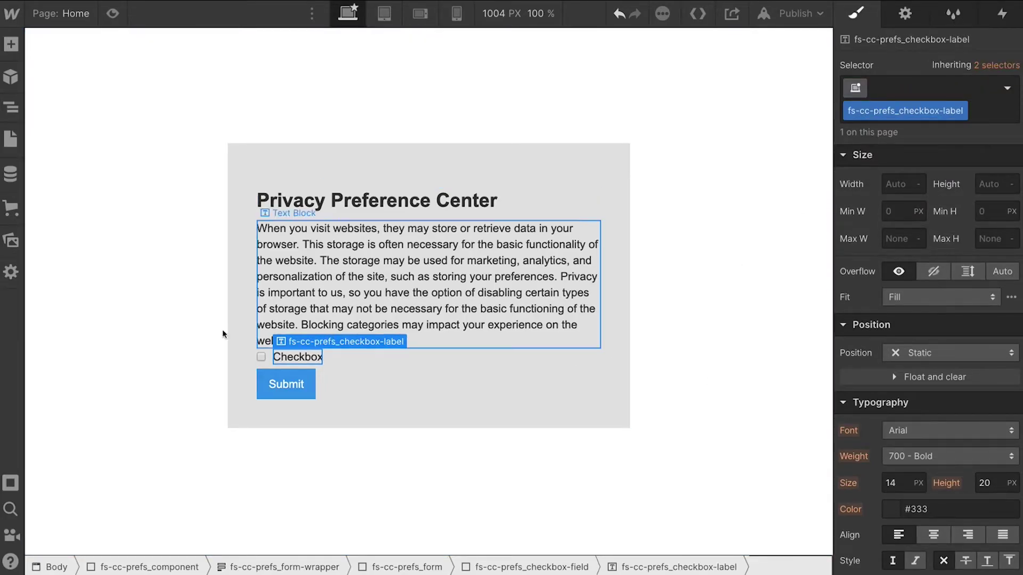
Switch the style of the fs-cc-prefs_checkbox input from Default to Custom
left_click(261, 357)
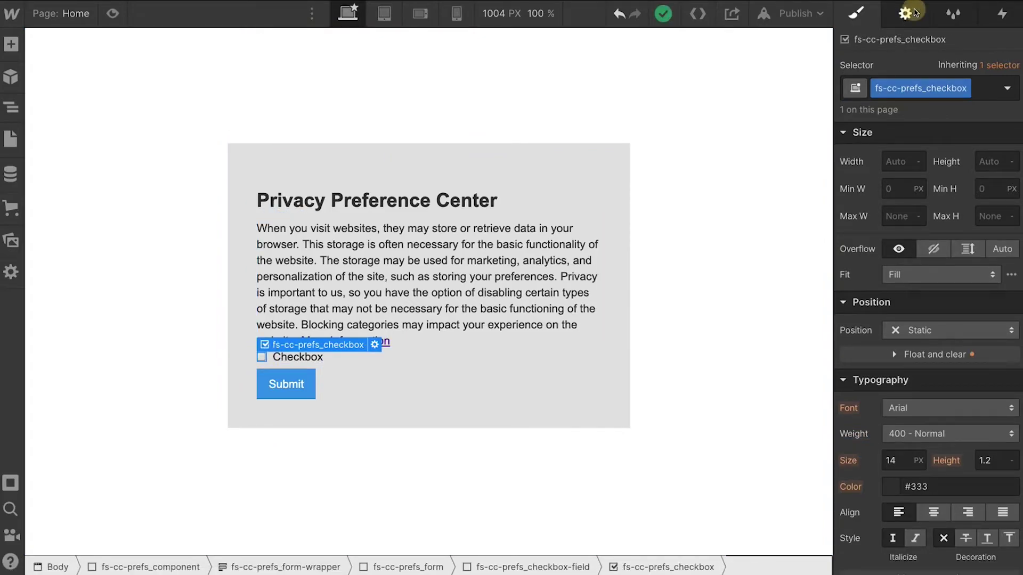
left_click(913, 12)
left_click(989, 149)
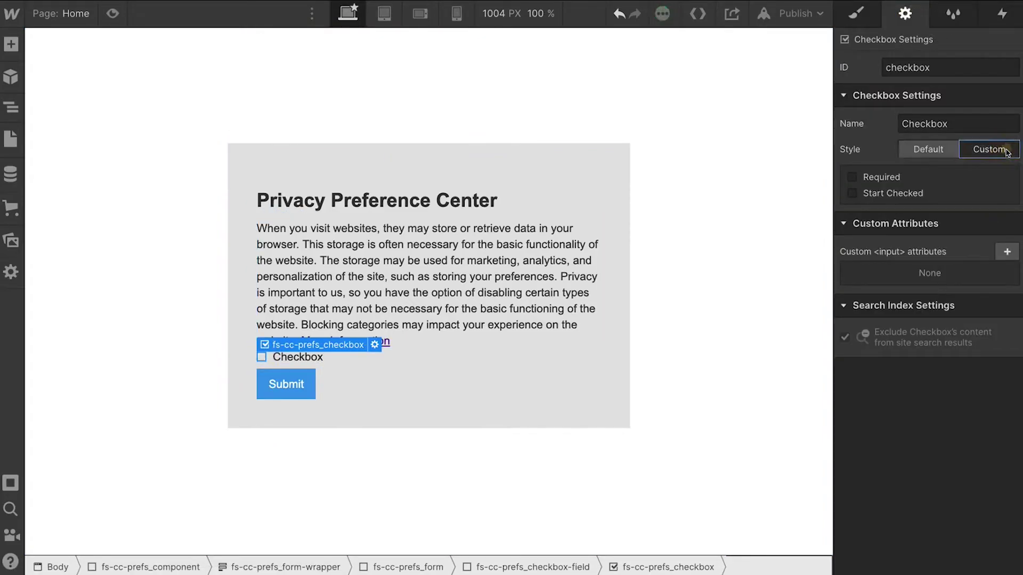
Set the width of fs-cc-prefs_checkbox to 20 px and its height to 1220 px
left_click(861, 15)
scroll(927, 266, "down", 3)
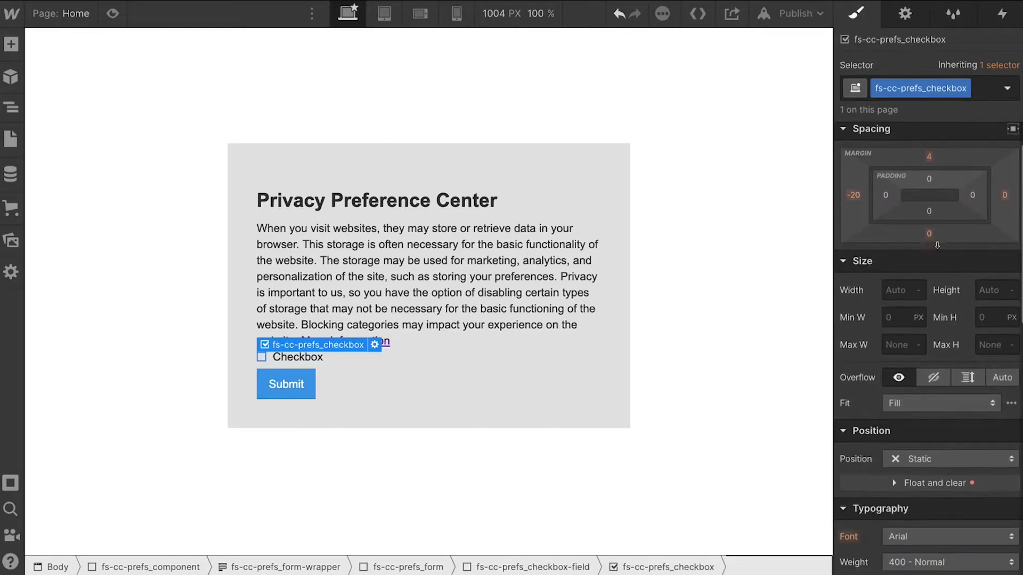
left_click(907, 262)
type("20")
key("Tab")
type("1220")
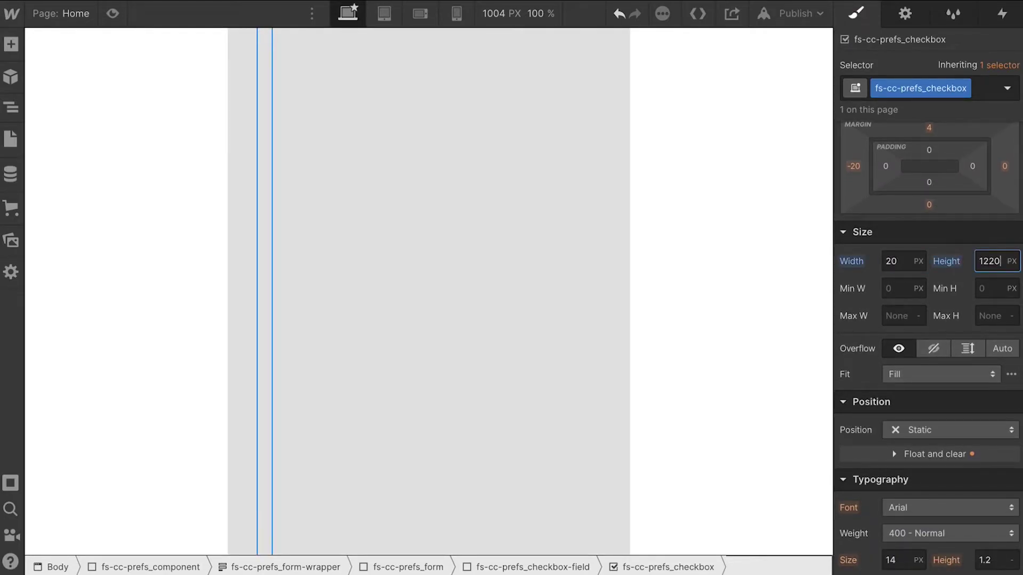
Set the preferences checkbox's height to 20 px
key("BackSpace")
key("BackSpace")
key("BackSpace")
key("BackSpace")
type("20")
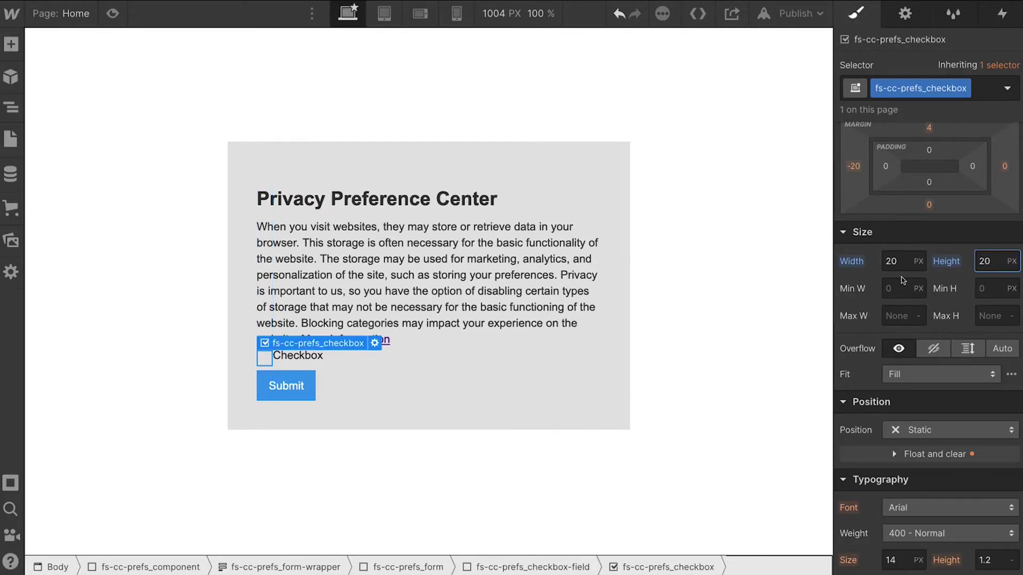
Set the checkbox field's display to flex and align its children to the center
left_click(330, 359)
left_click(916, 183)
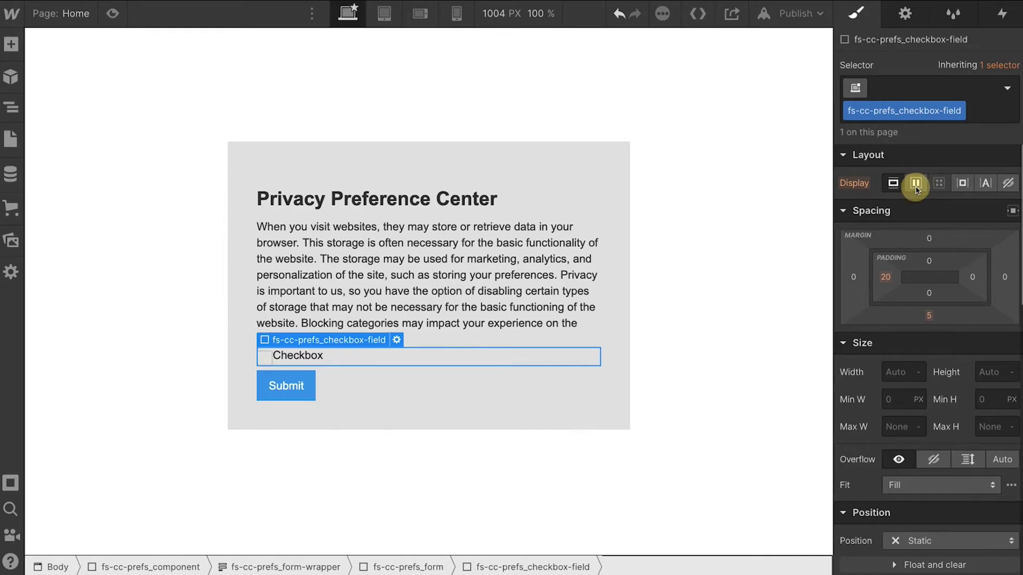
left_click(928, 240)
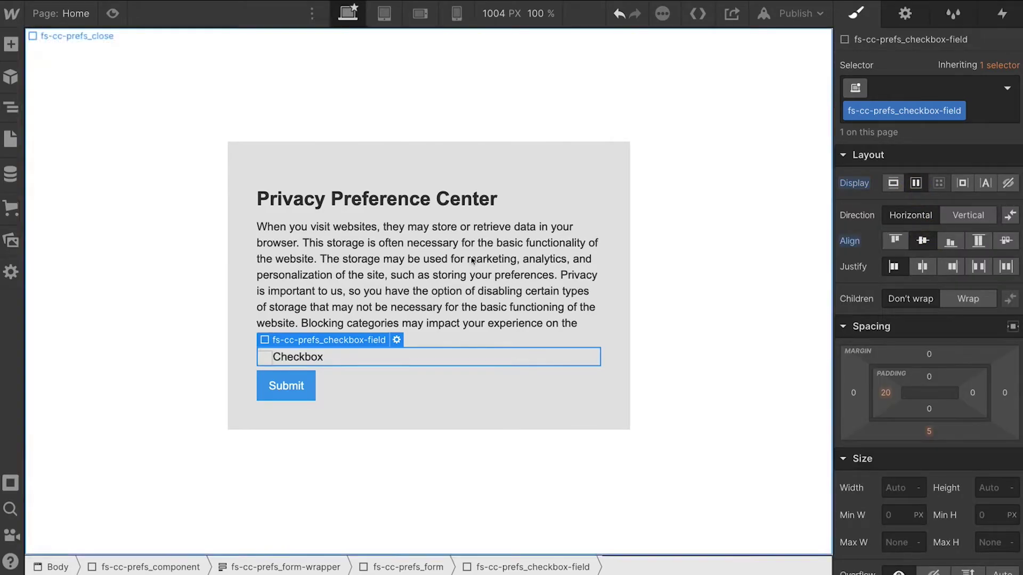
Set the checkbox's top margin to 0 and increase its right margin to space it from the label
left_click(264, 357)
left_click(929, 294)
type("0")
key("Return")
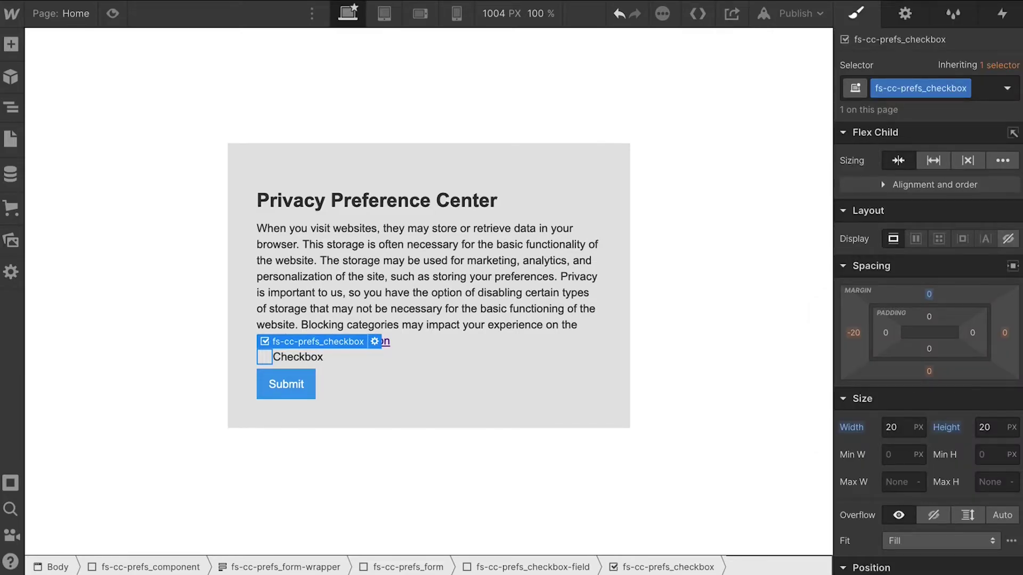
left_click_drag(1005, 334, 1011, 333)
Add a div block to the preferences form above the checkbox field and nest the checkbox field inside it
left_click(484, 355)
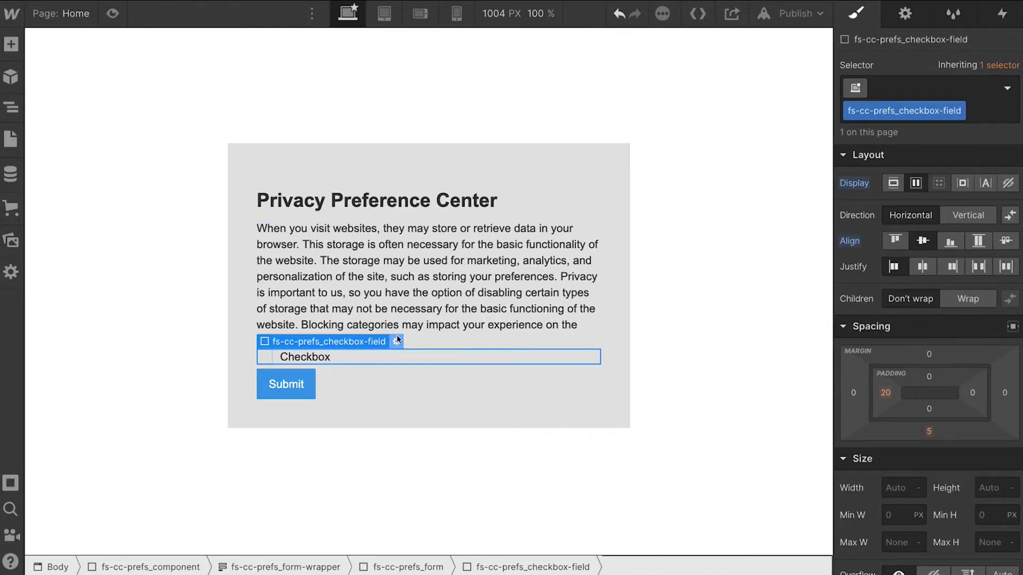
left_click(11, 43)
left_click(67, 312)
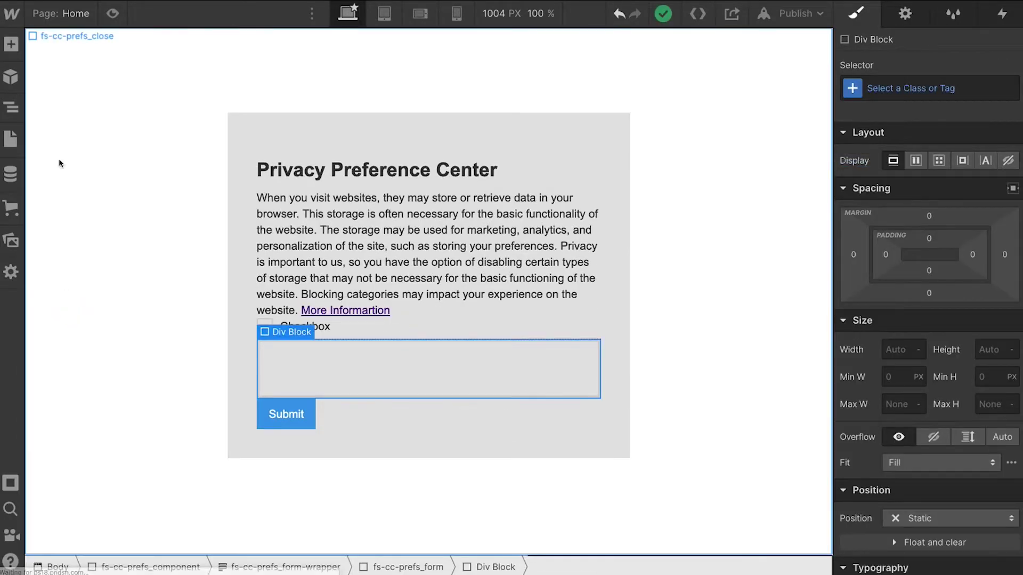
left_click(10, 107)
left_click_drag(117, 310, 80, 266)
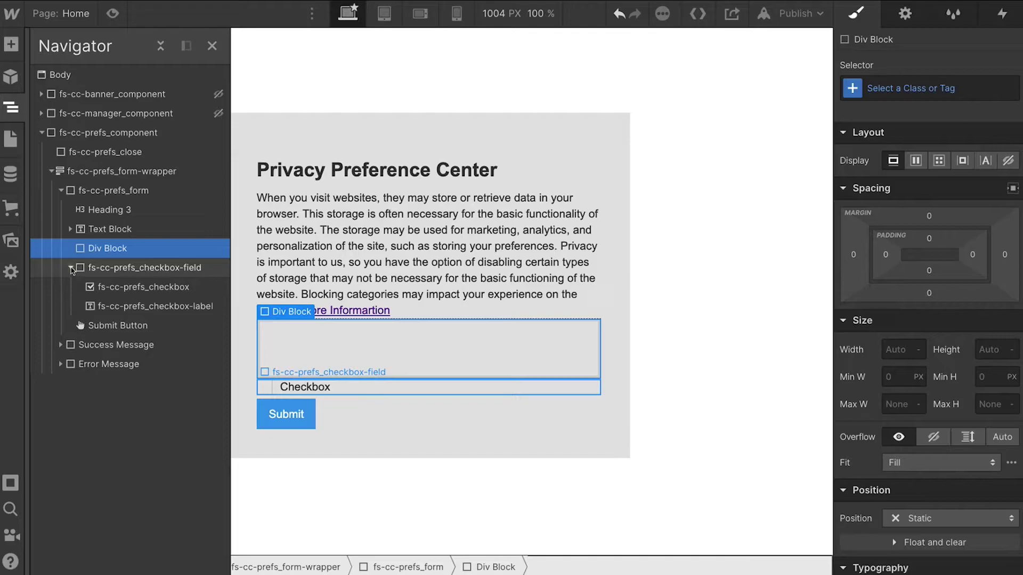
left_click(71, 268)
left_click_drag(81, 271, 89, 251)
Add a heading of type H4 inside the new div block
left_click(108, 251)
key("a")
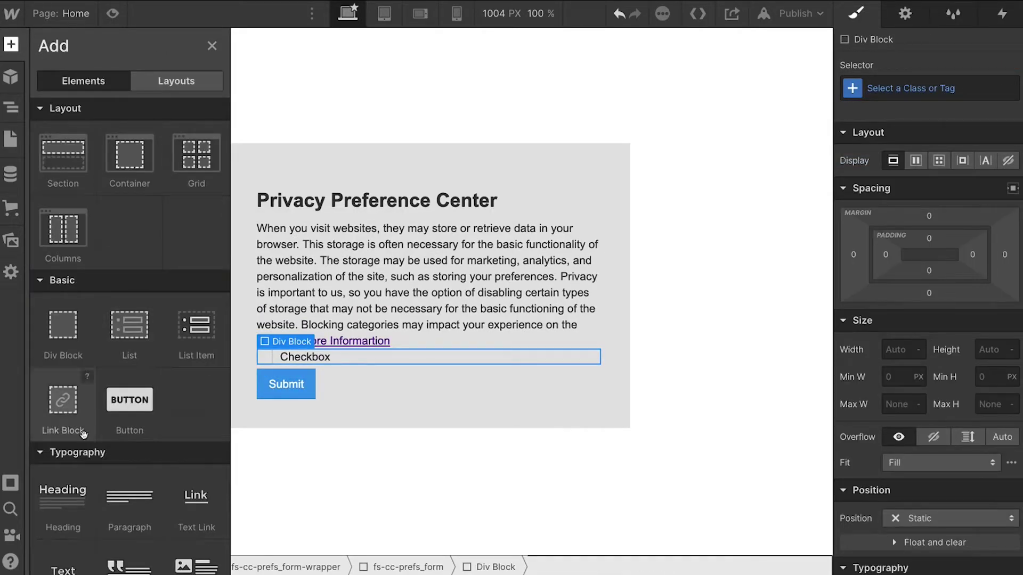
scroll(83, 429, "down", 3)
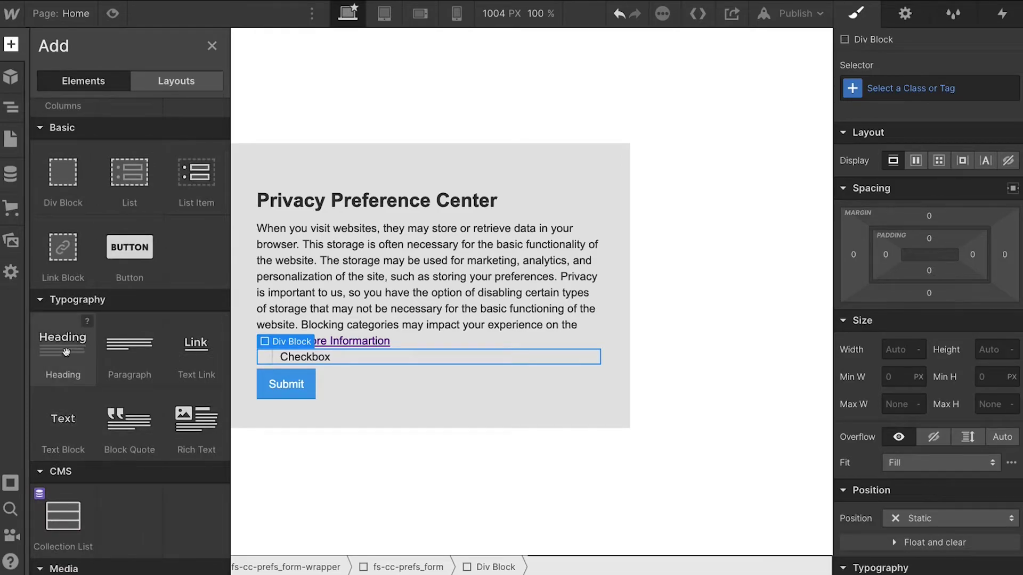
left_click(63, 346)
left_click(379, 441)
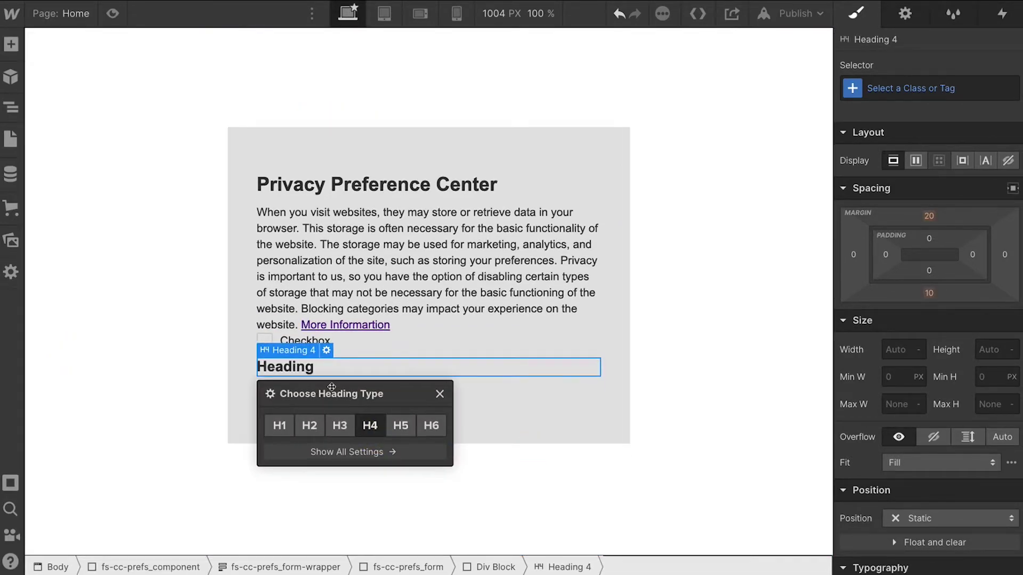
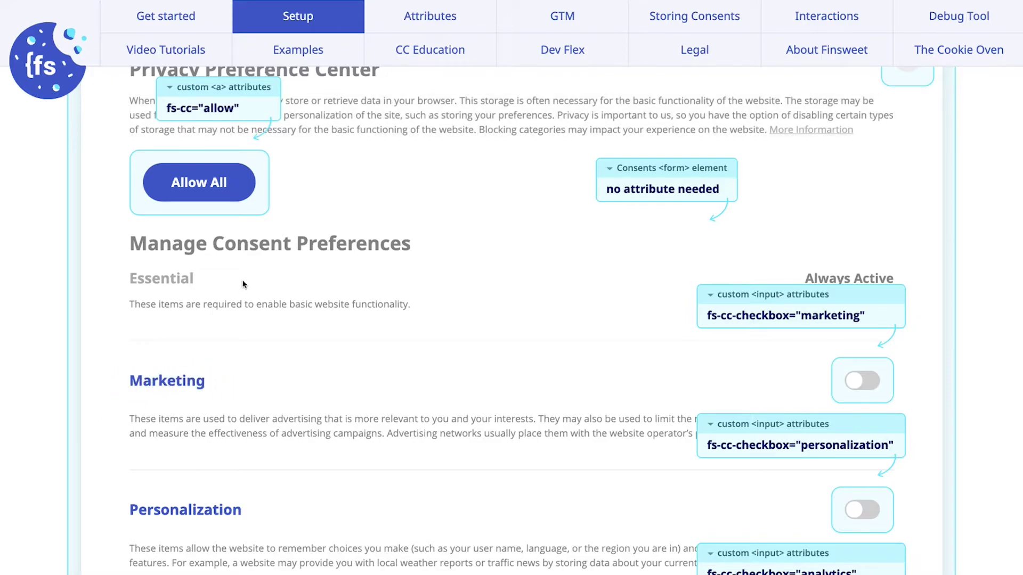
Switch to the Finsweet cookie consent setup page and copy the description paragraph under Marketing
mouse_move(211, 381)
left_mouse_down()
mouse_move(127, 377)
mouse_move(203, 380)
left_mouse_up()
left_click(127, 377)
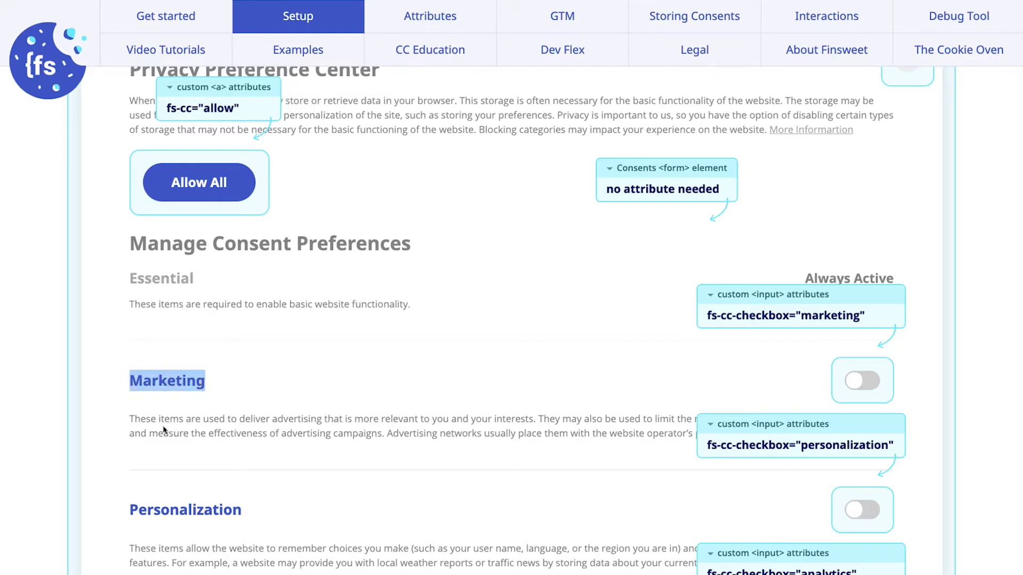
left_click_drag(136, 415, 763, 442)
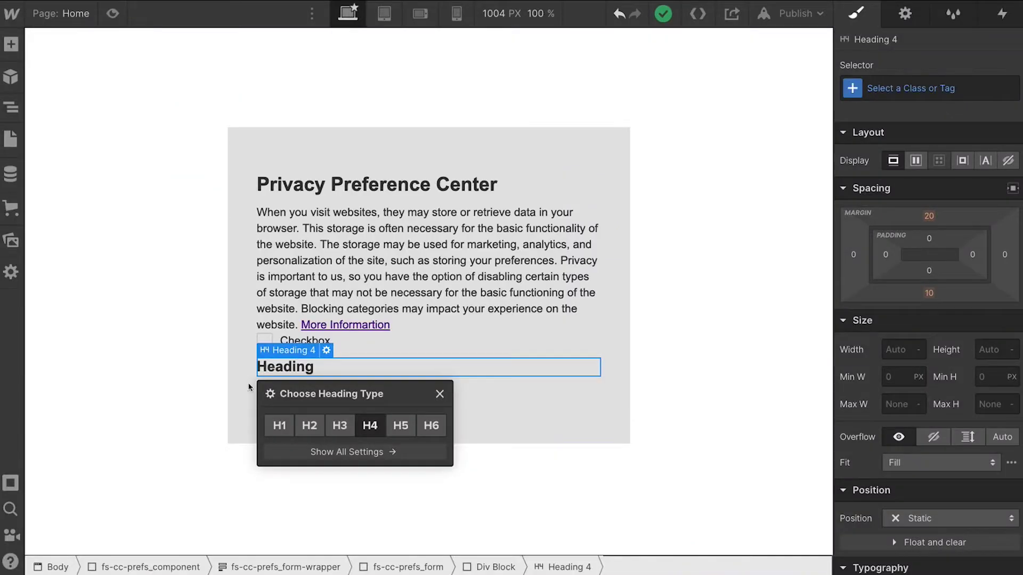
Switch back to Webflow and replace the H4 heading's text with "Marketing"
double_click(309, 367)
type("Ma")
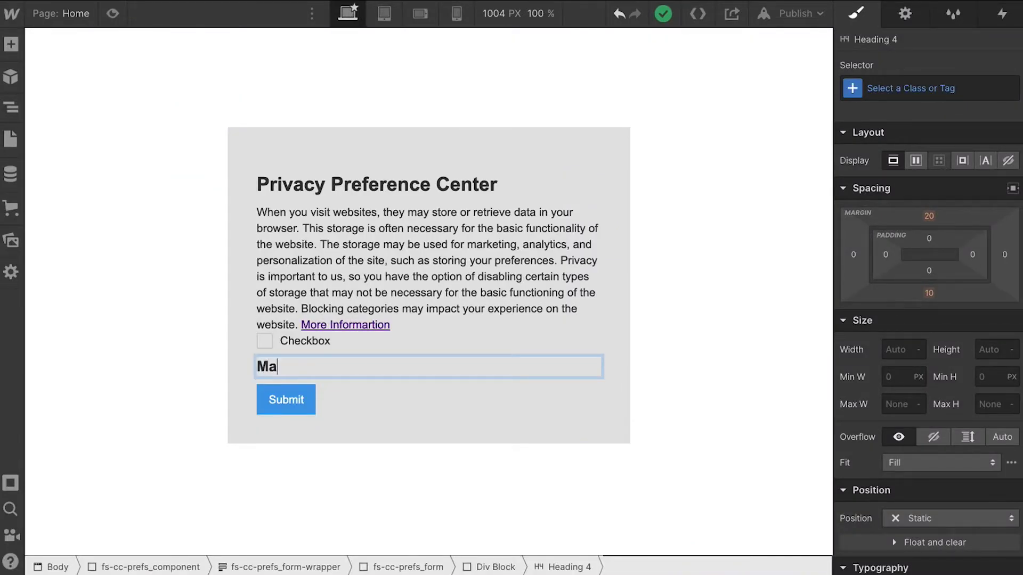
type("rketing")
left_click(426, 256)
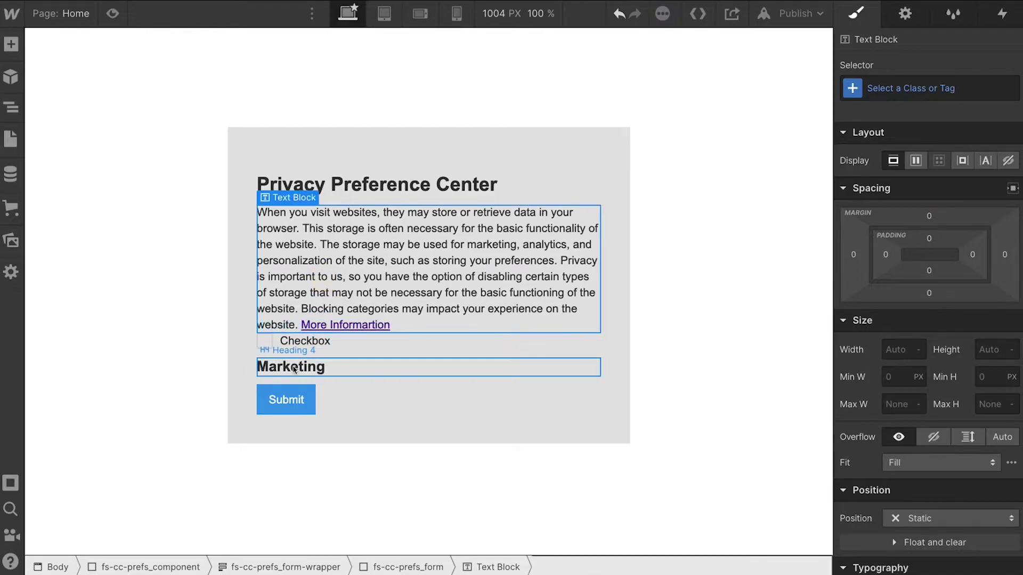
Add a text block below the Marketing heading and fill it with the copied marketing description
left_click(373, 366)
left_click(11, 43)
scroll(96, 436, "down", 1)
left_click(56, 395)
double_click(335, 384)
type("These items are used to deliver advertising that is more relevant to you and your interests. They may also be used to limit the number of times you see an advertisement and measure the effectiveness of advertising campaigns. Advertising networks usually place them with the website operator’s permission. Personalizationcustom <input> attributesfs-cc-check")
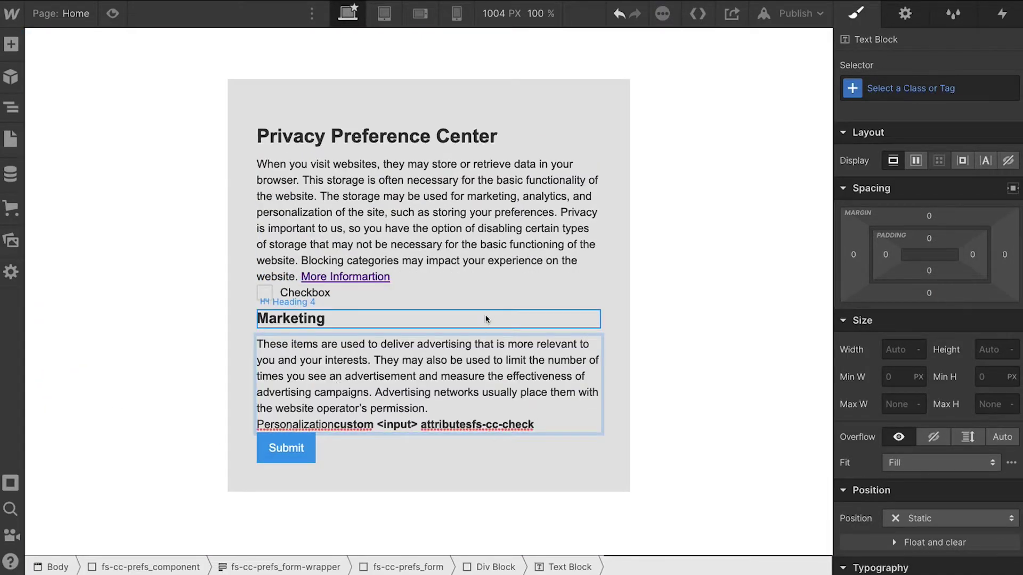
Delete the stray "Personalization" and attribute text at the end of the marketing description
left_click_drag(544, 423, 238, 425)
key("BackSpace")
key("BackSpace")
key("BackSpace")
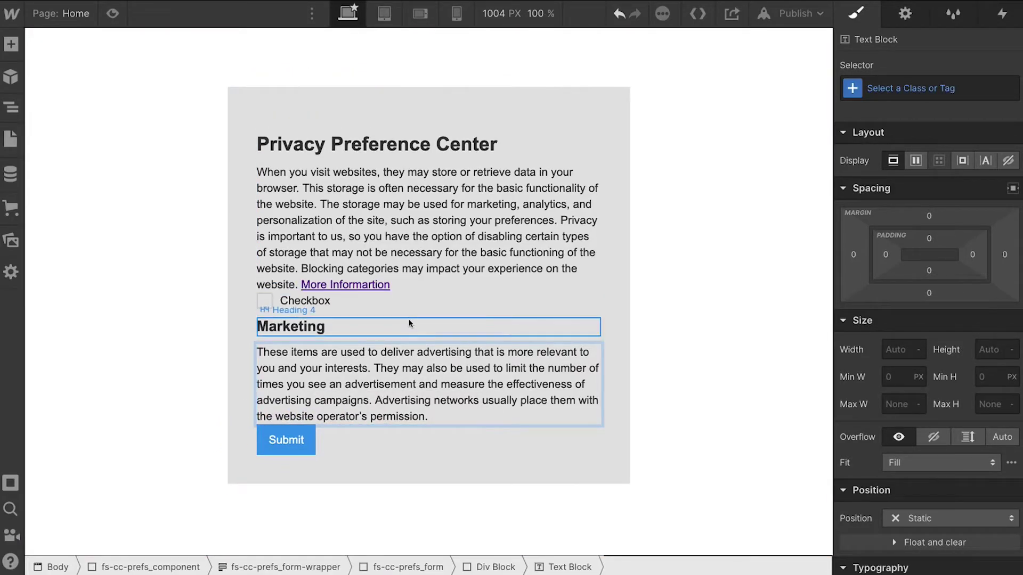
Set the preferences form wrapper's maximum height to 600 px and its overflow to scroll
left_click(579, 101)
scroll(987, 424, "down", 2)
left_click(987, 419)
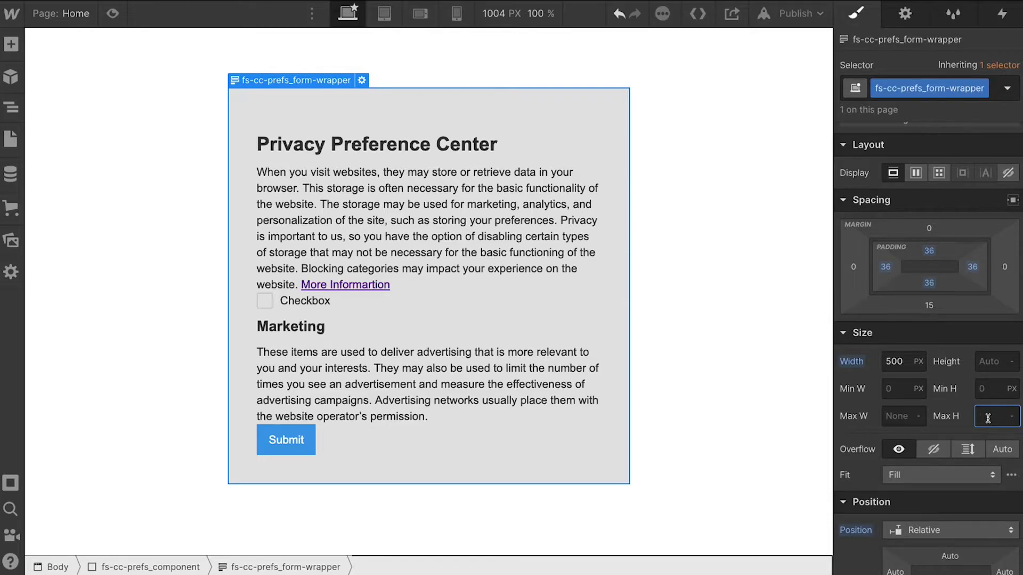
key("Return")
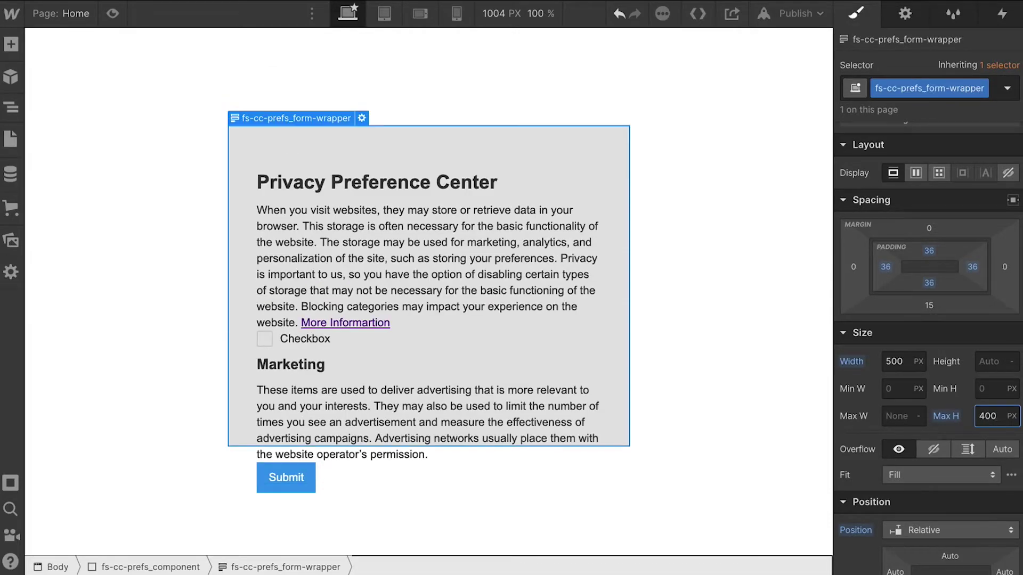
type("600")
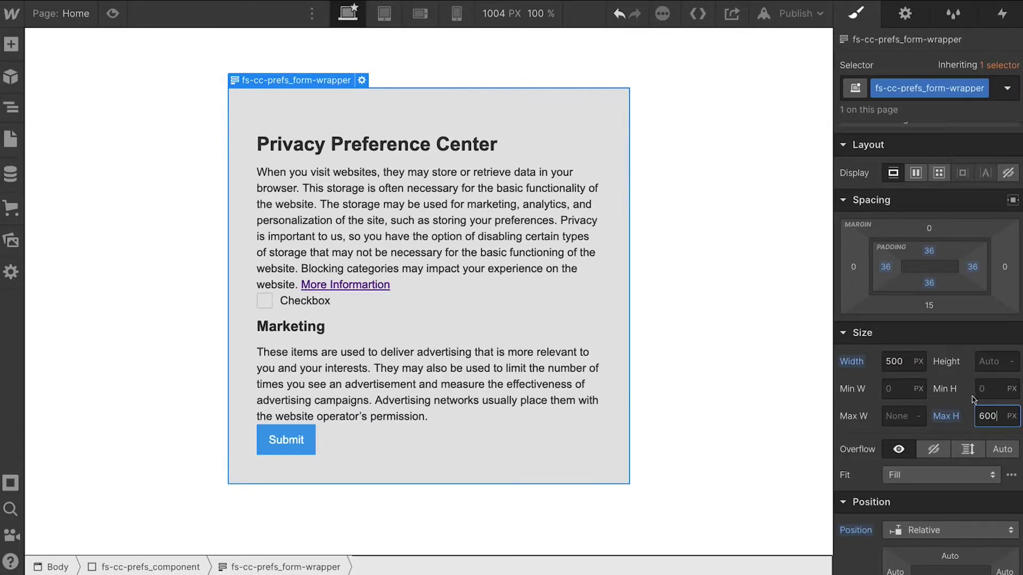
left_click(967, 449)
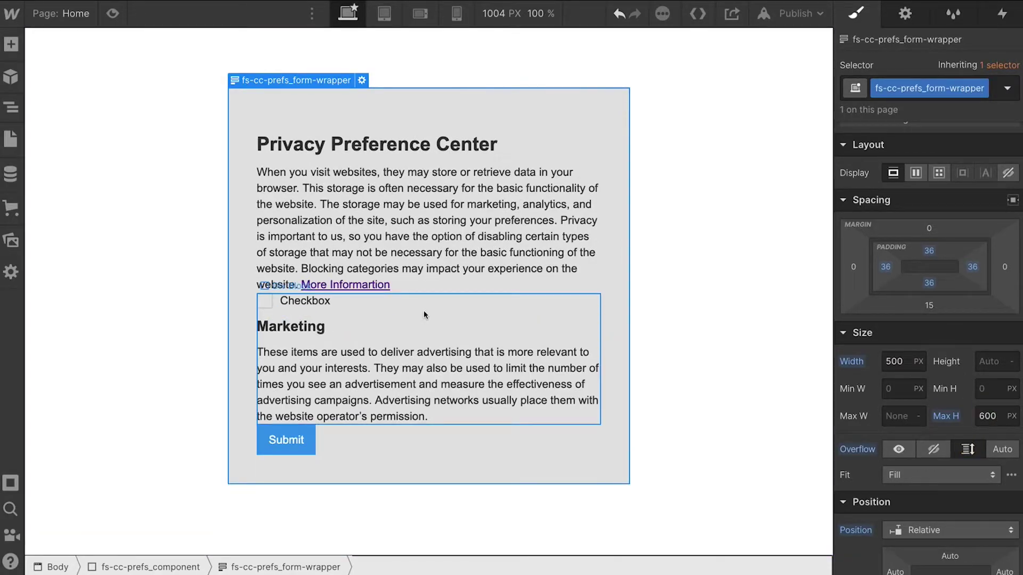
Move the checkbox field between the Marketing heading and its description
left_click(343, 306)
left_click_drag(344, 306, 343, 340)
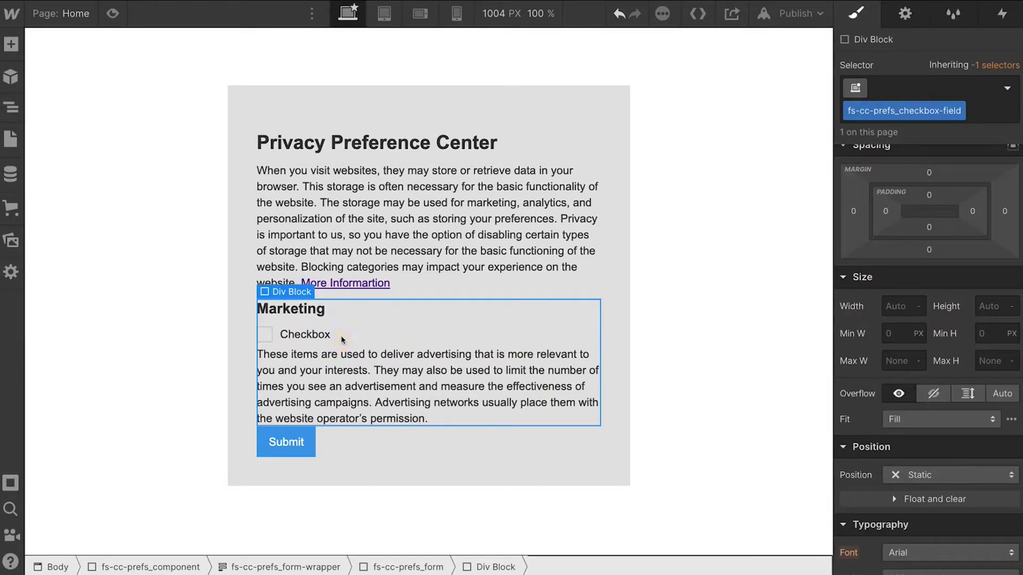
left_click(319, 333)
left_click(319, 333)
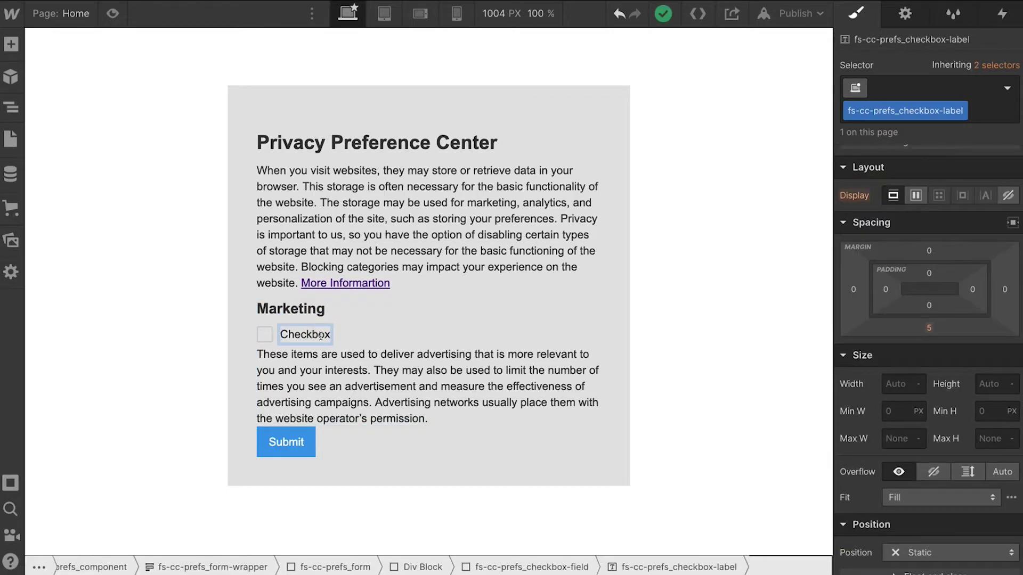
left_click(344, 335)
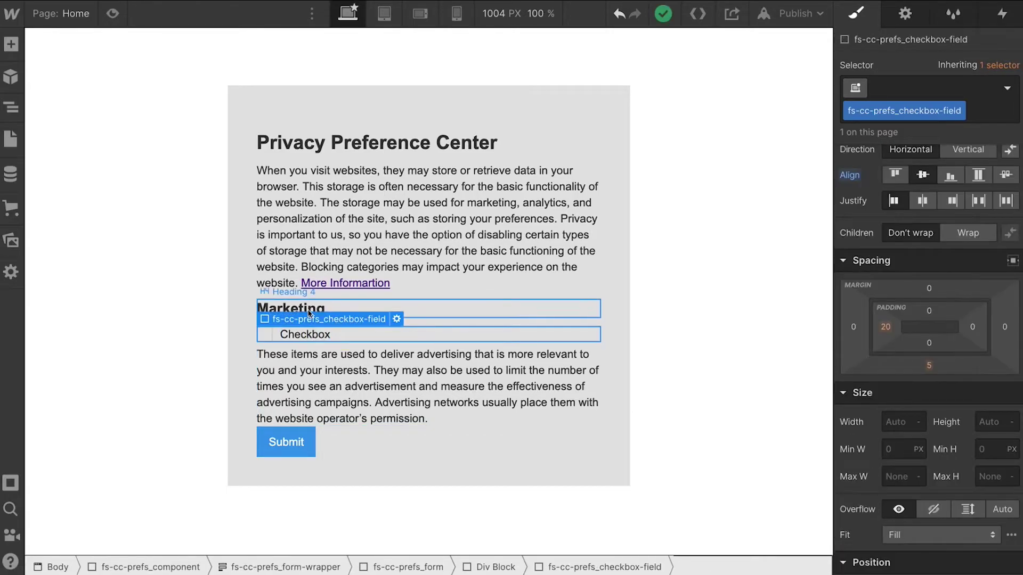
Delete the H4 Marketing heading above the checkbox field
left_click(313, 312)
left_click(12, 109)
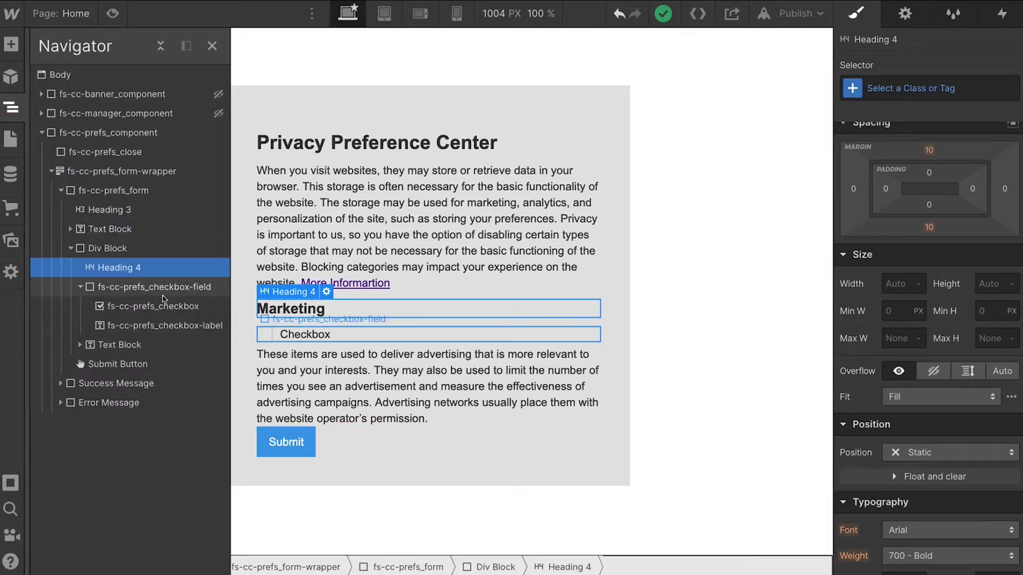
left_click(167, 323)
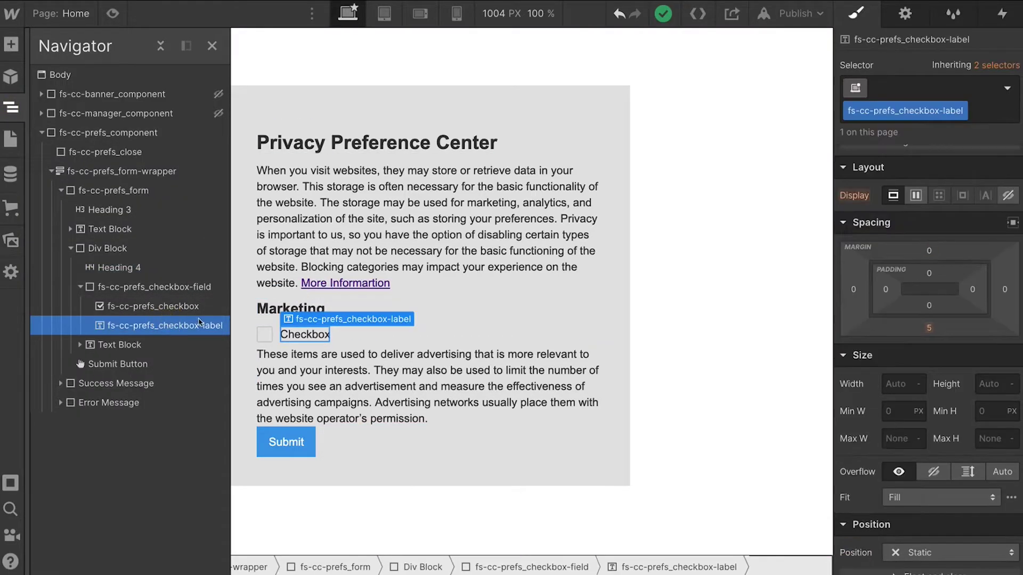
left_click(321, 312)
key("Delete")
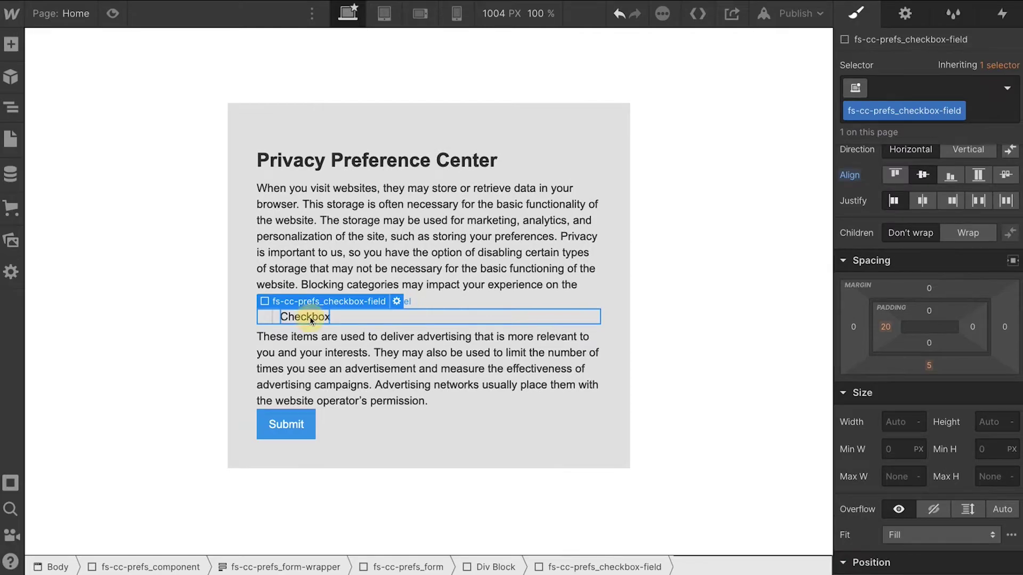
Set the checkbox label's font size to 20 px and its weight to 700 - Bold
left_click(311, 319)
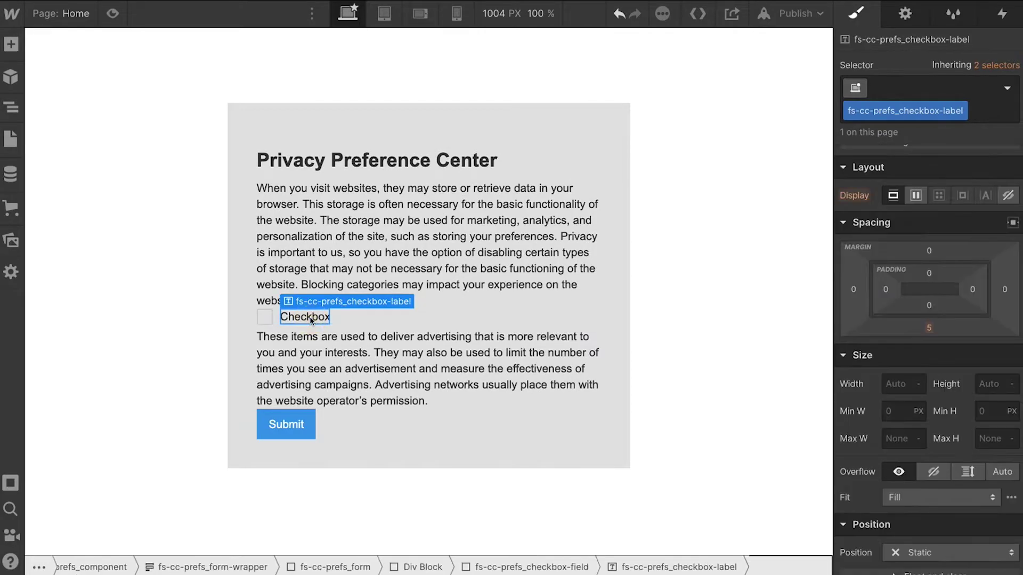
left_click(976, 95)
scroll(940, 260, "down", 6)
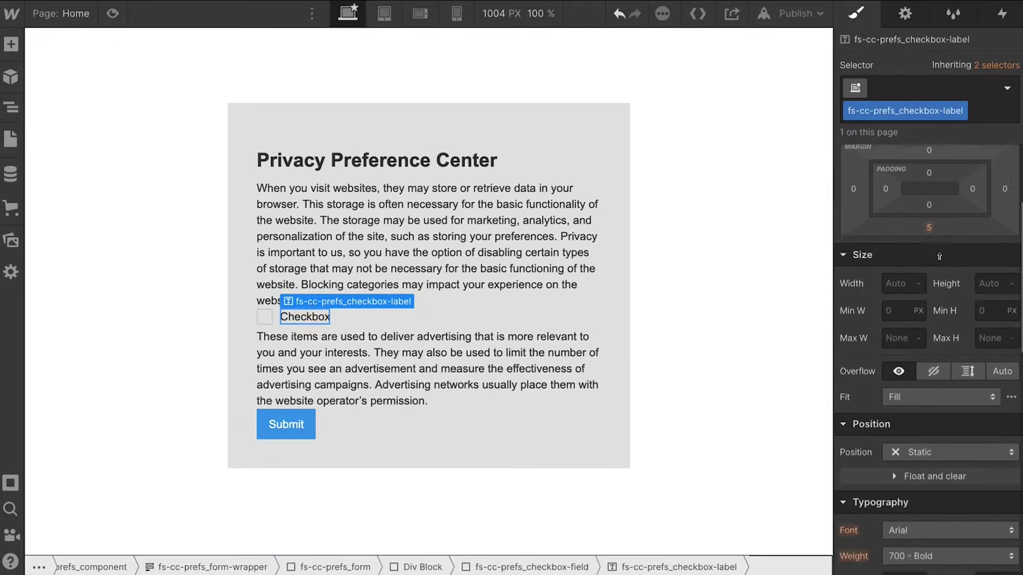
left_click(897, 395)
type("20")
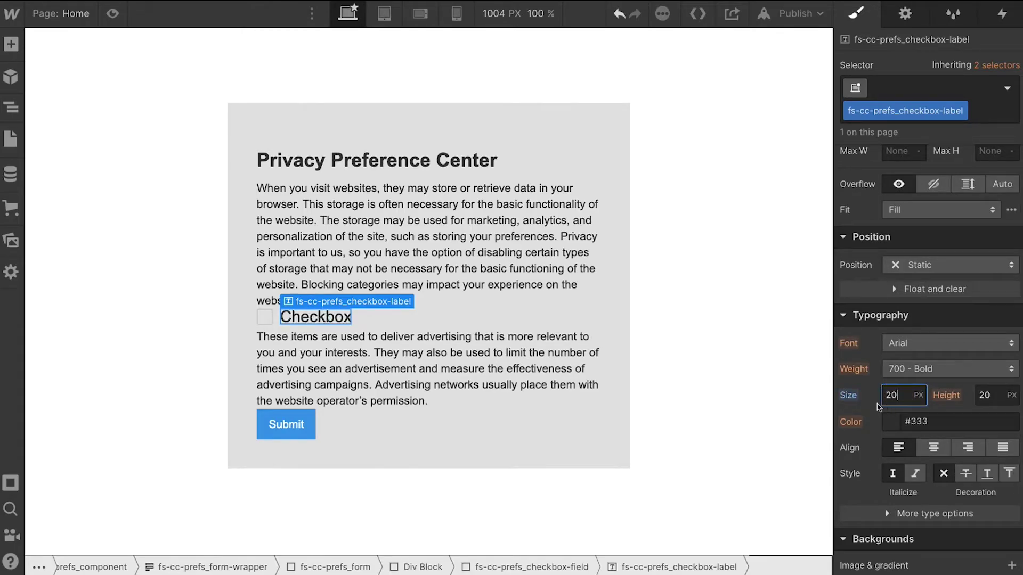
left_click(914, 367)
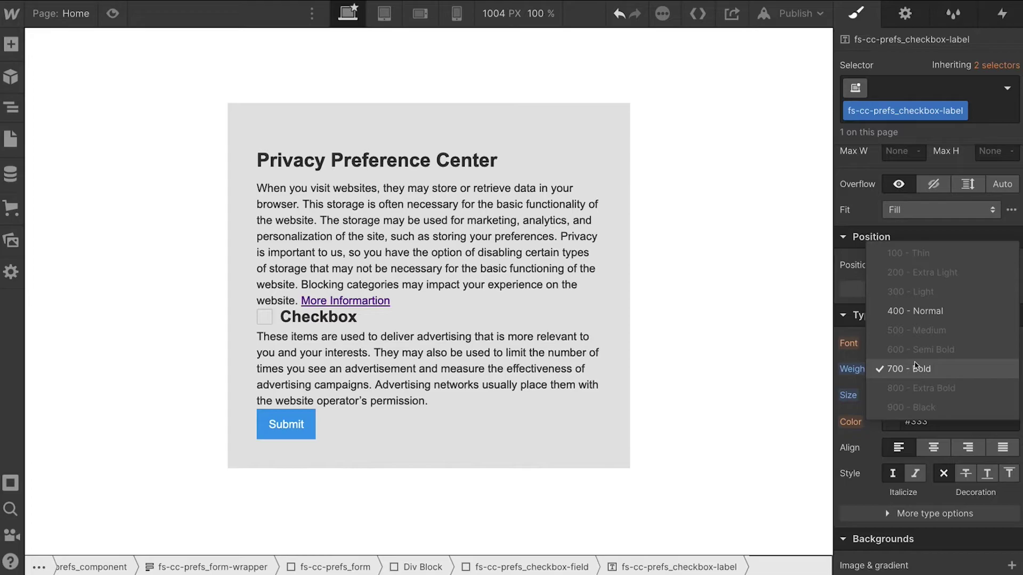
left_click(914, 365)
Change the checkbox label's text to "Marketing"
double_click(318, 317)
type("Marketing")
key("Escape")
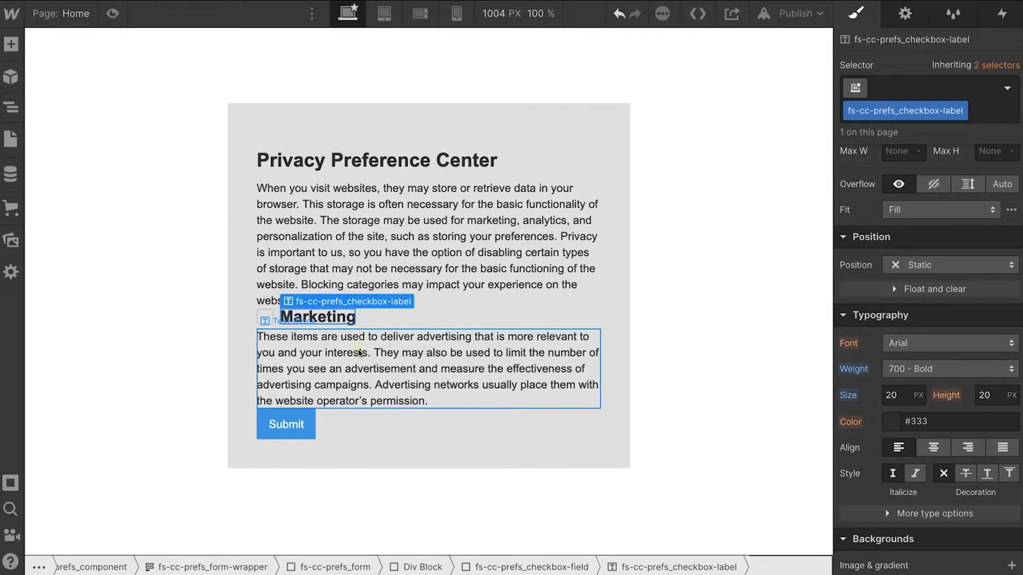
left_click(352, 352)
Review the element settings of the Marketing checkbox, including its Start Checked option, and those of its checkbox field
left_click(264, 317)
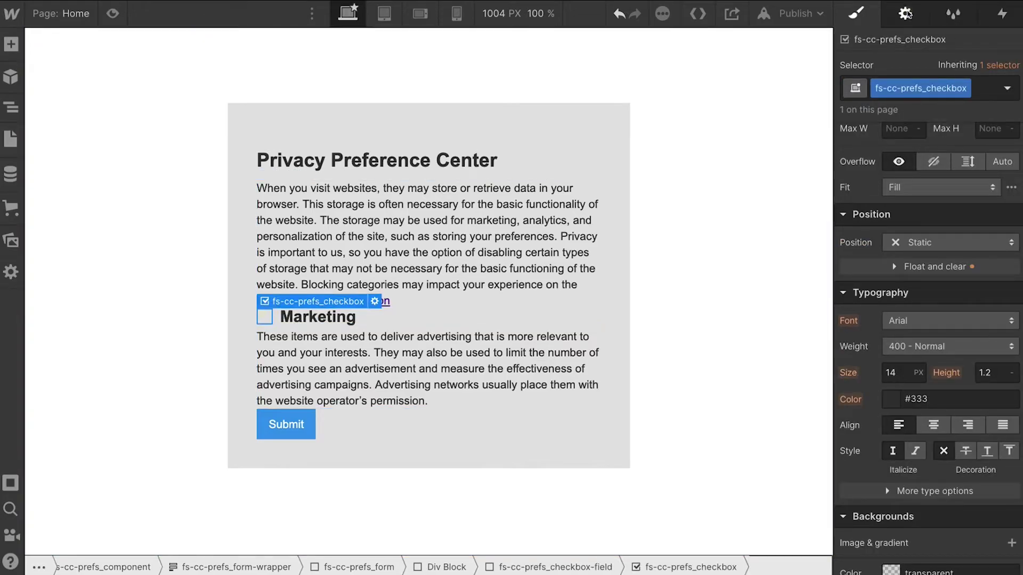
left_click(908, 13)
left_click(882, 195)
left_click(882, 195)
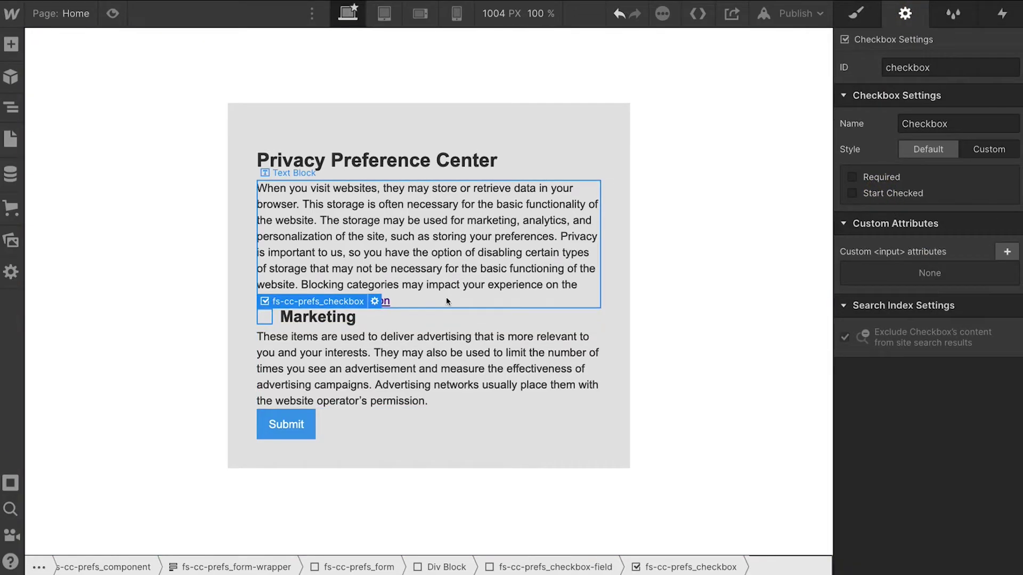
left_click(416, 323)
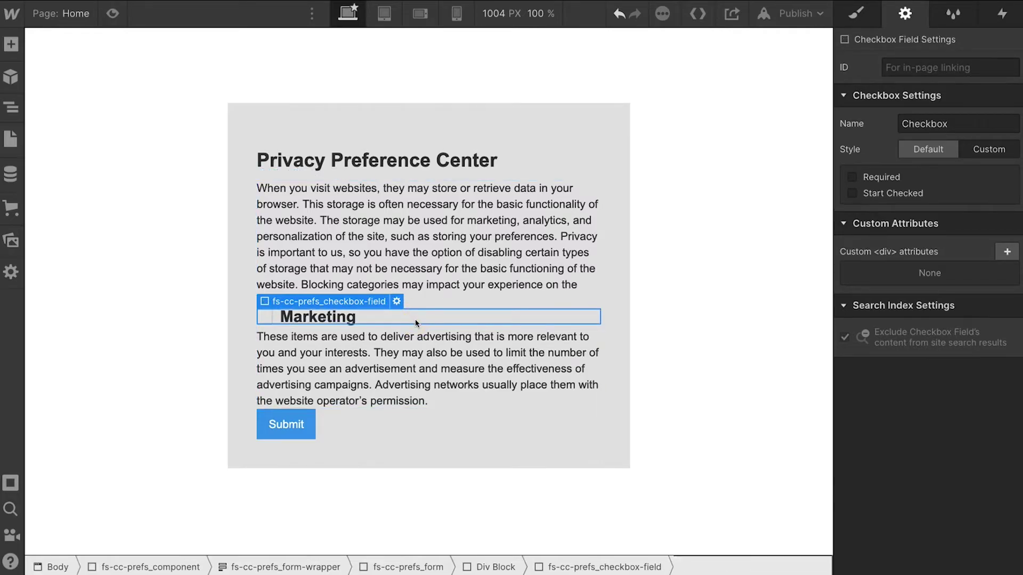
Try to swap the order of the Marketing checkbox and its label inside the checkbox field
left_click(863, 15)
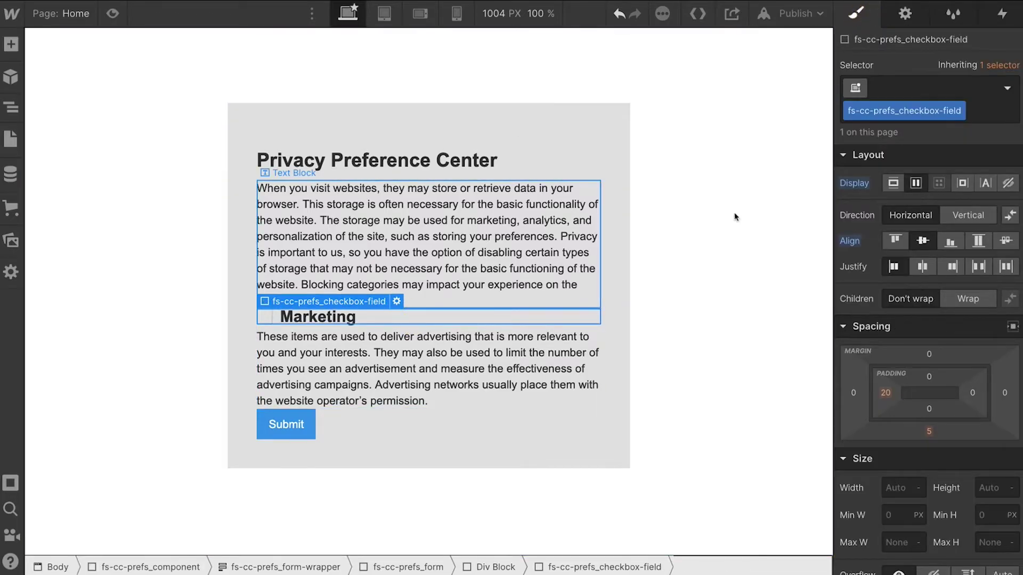
left_click(12, 107)
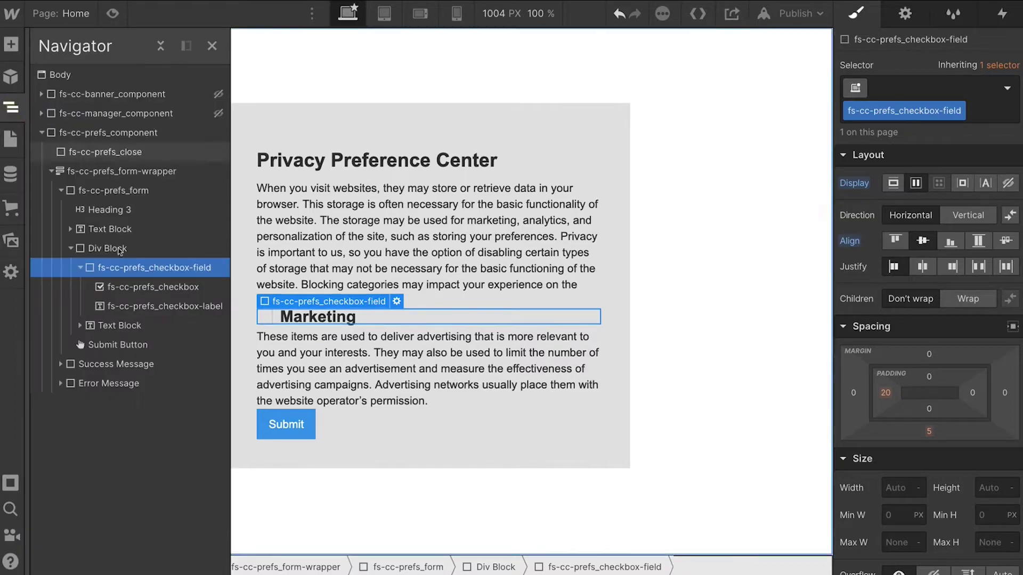
left_click(119, 287)
left_click_drag(119, 287, 106, 307)
left_click(79, 288)
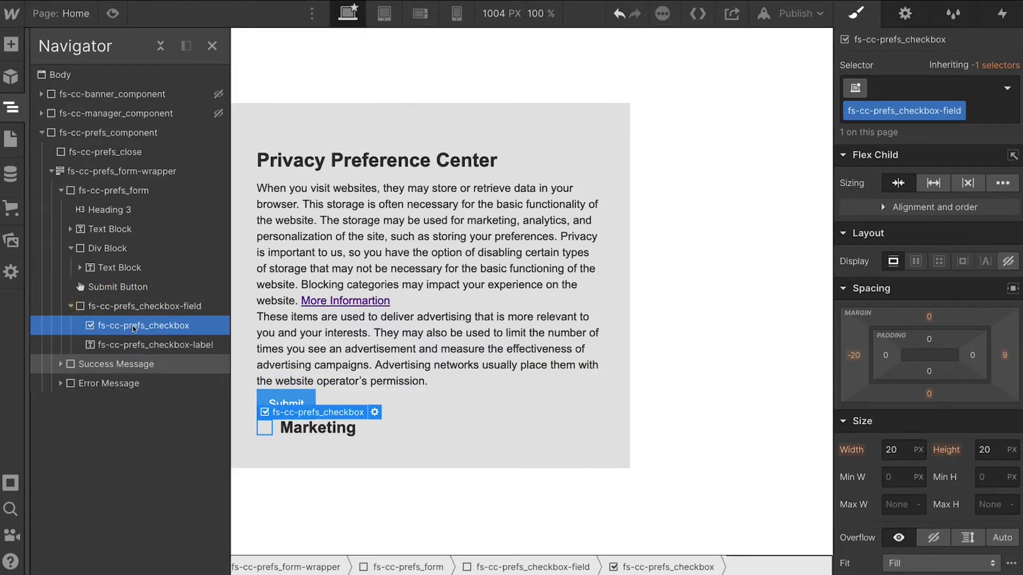
left_click_drag(133, 342, 124, 332)
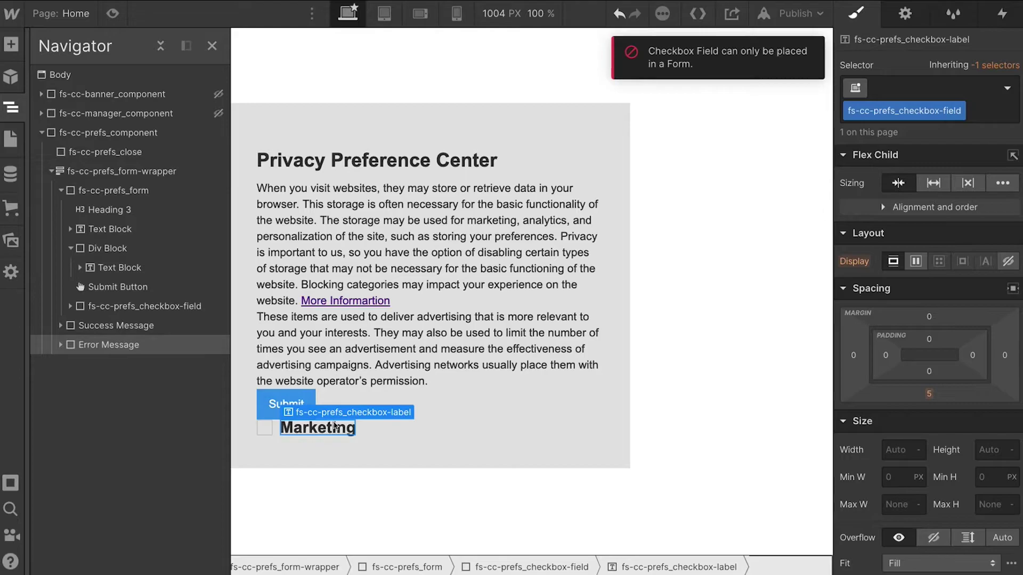
left_click(390, 421)
left_click_drag(310, 427, 343, 429)
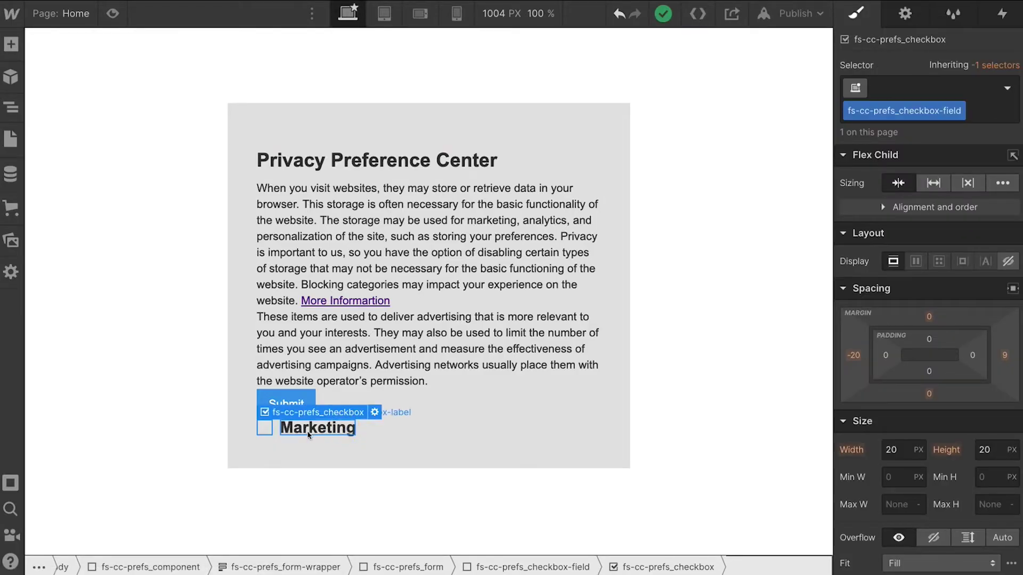
Try reversing the horizontal flex direction of the checkbox field and undo it
left_click(376, 435)
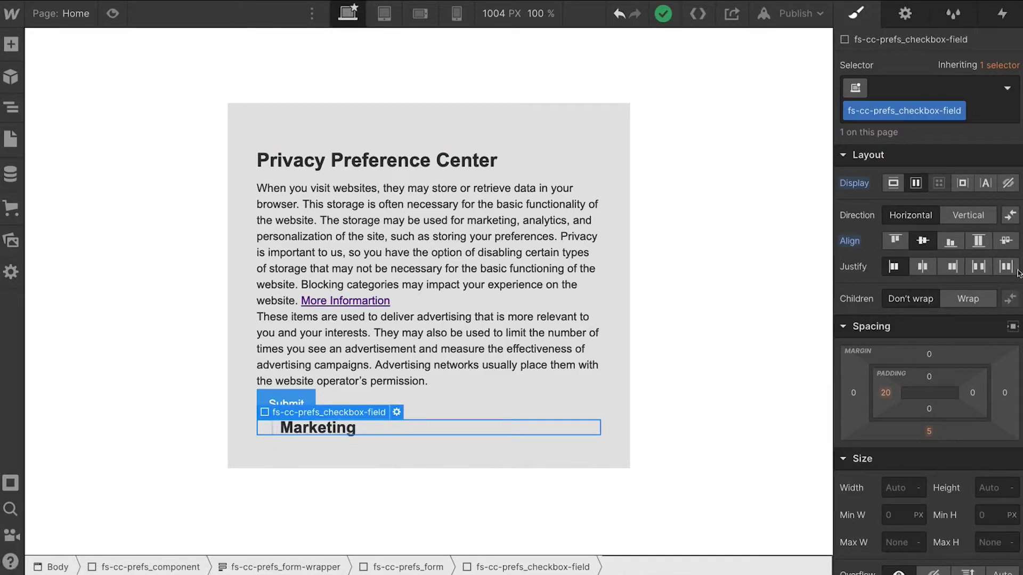
left_click(1010, 215)
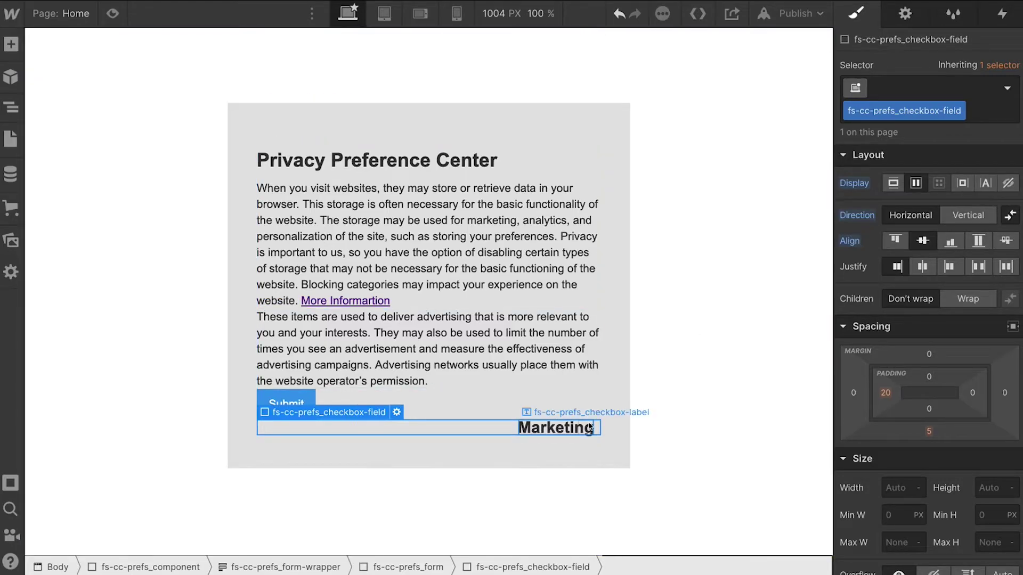
key("ctrl+z")
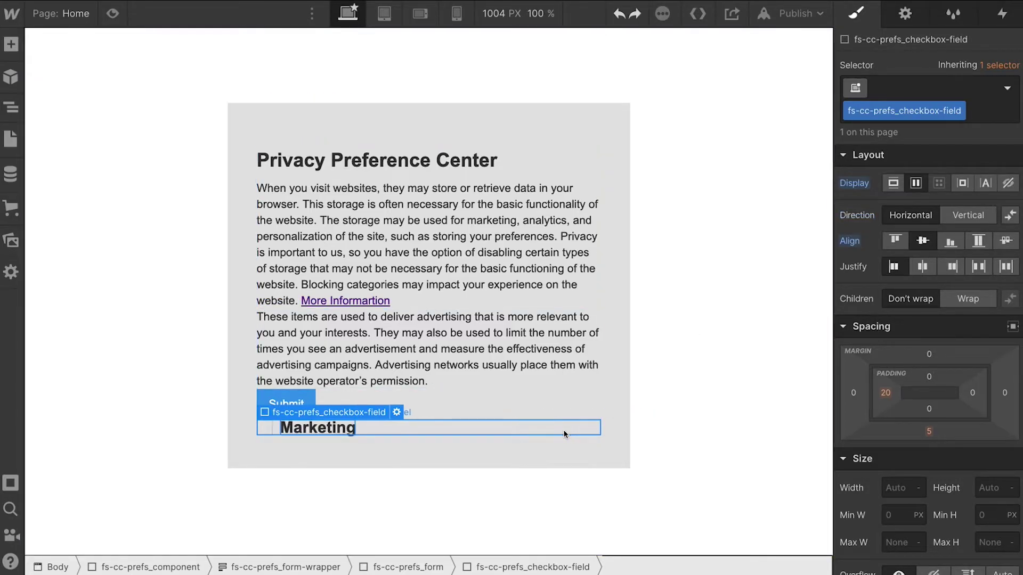
Examine the position, float and clear settings of the Marketing checkbox and its checkbox field
left_click(269, 430)
scroll(938, 373, "down", 5)
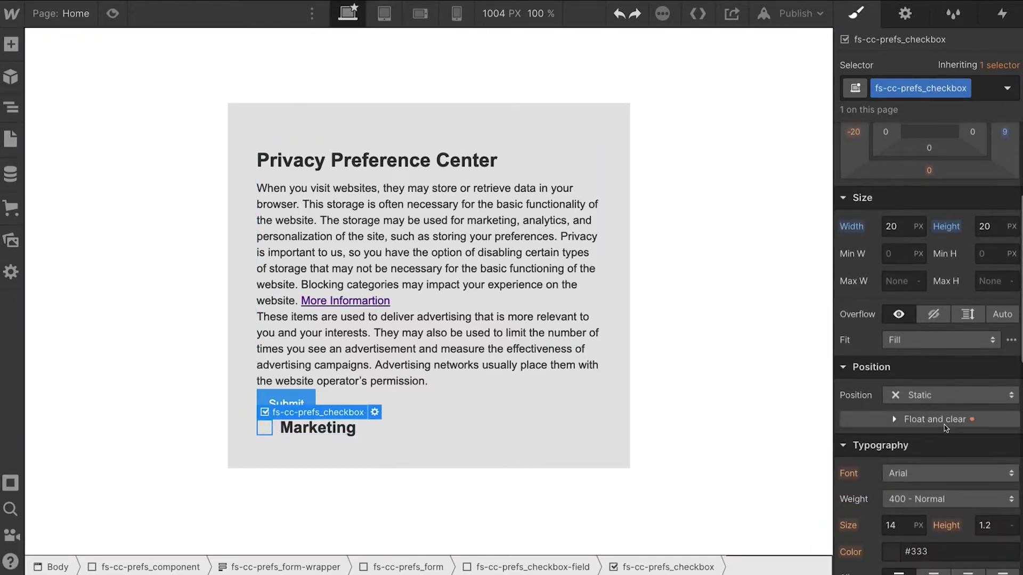
left_click(942, 420)
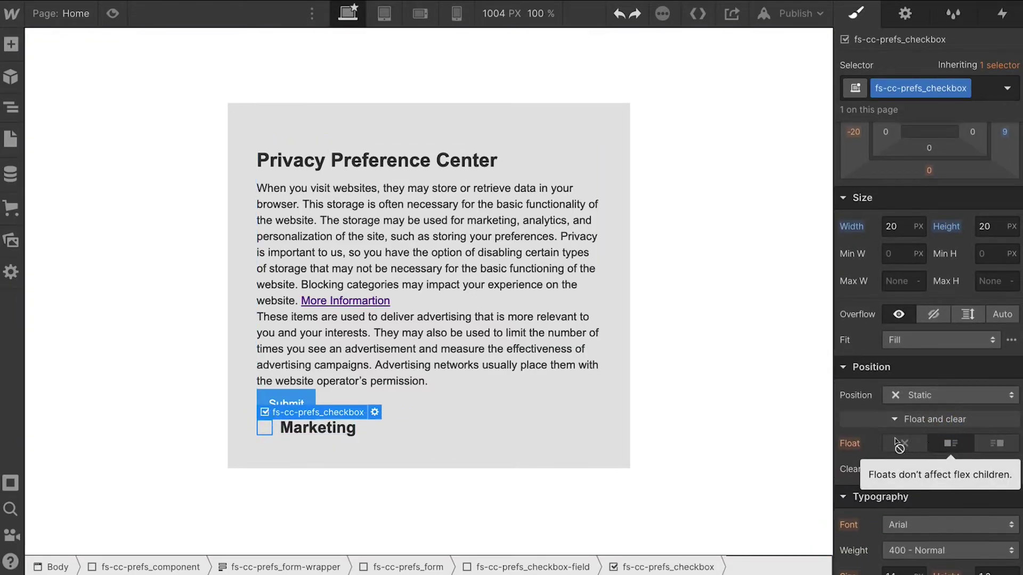
left_click(411, 430)
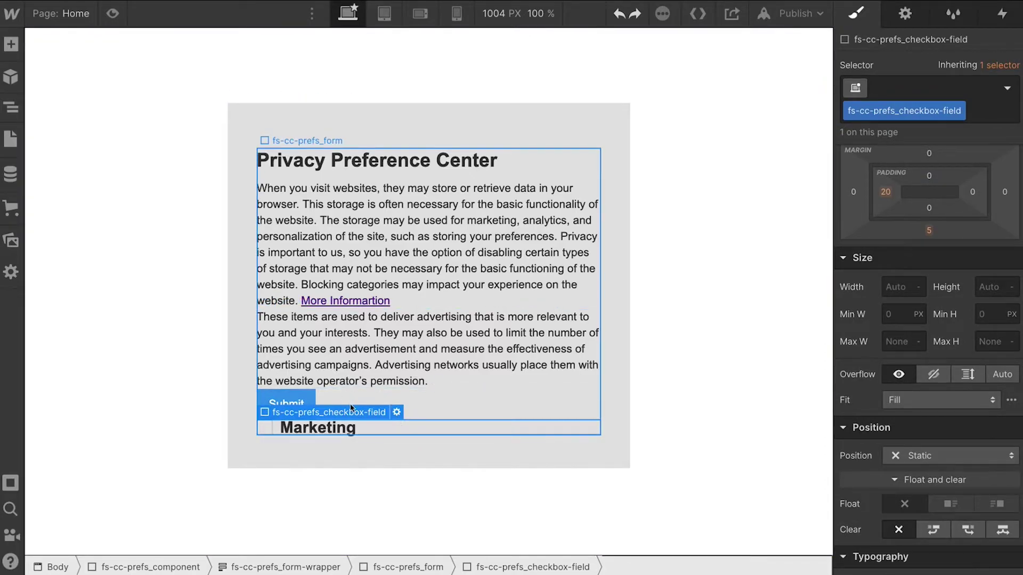
Move the checkbox field back into the Div Block, directly above the description text block
left_click(333, 334)
left_click(8, 108)
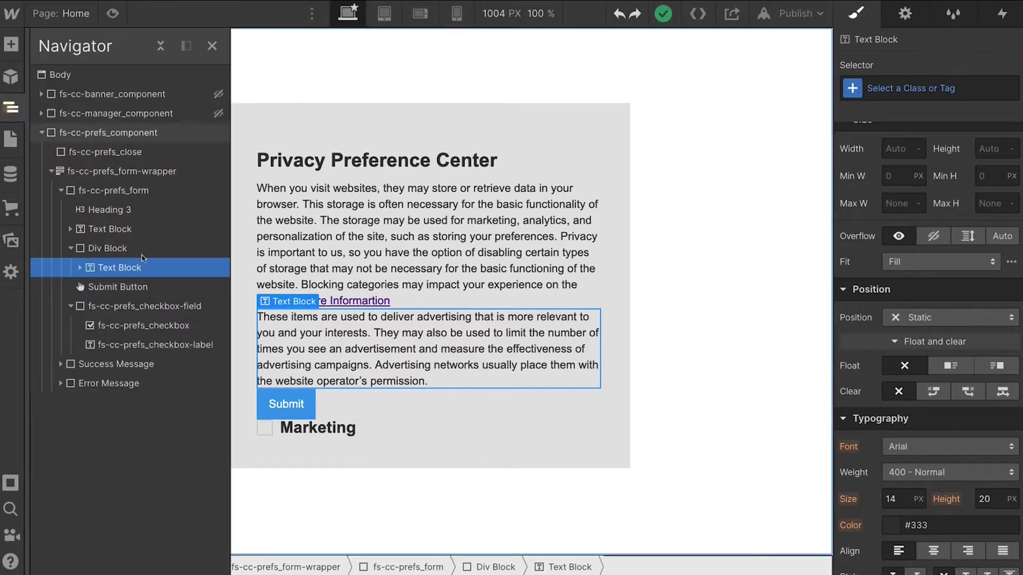
left_click_drag(99, 267, 92, 253)
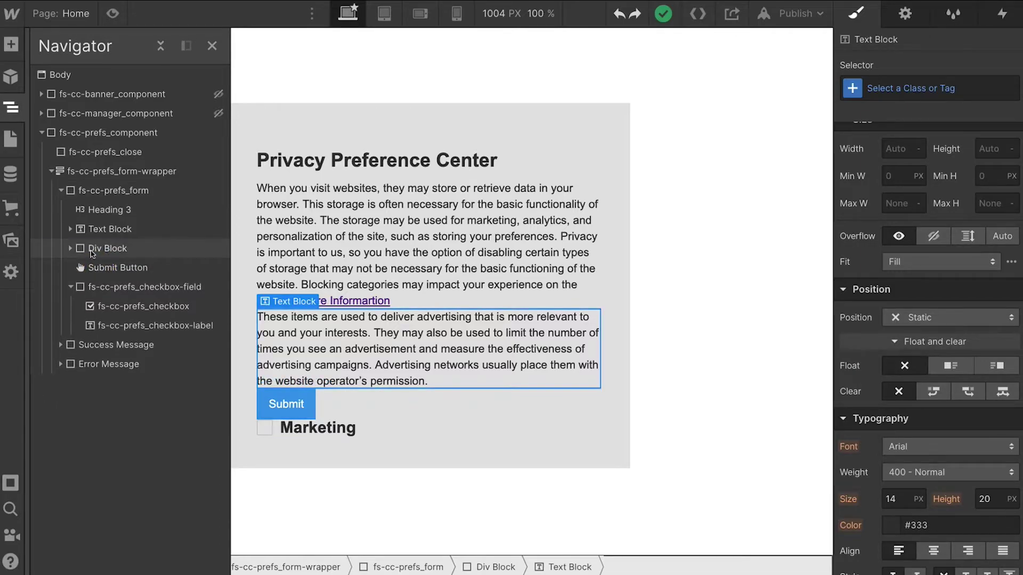
left_click(70, 248)
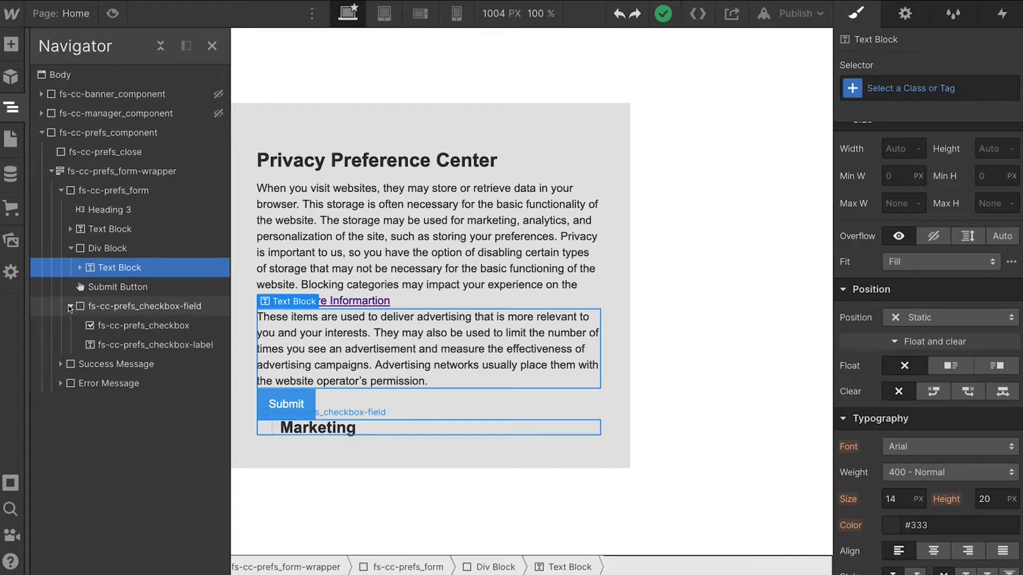
left_click(70, 306)
left_click_drag(81, 308, 97, 268)
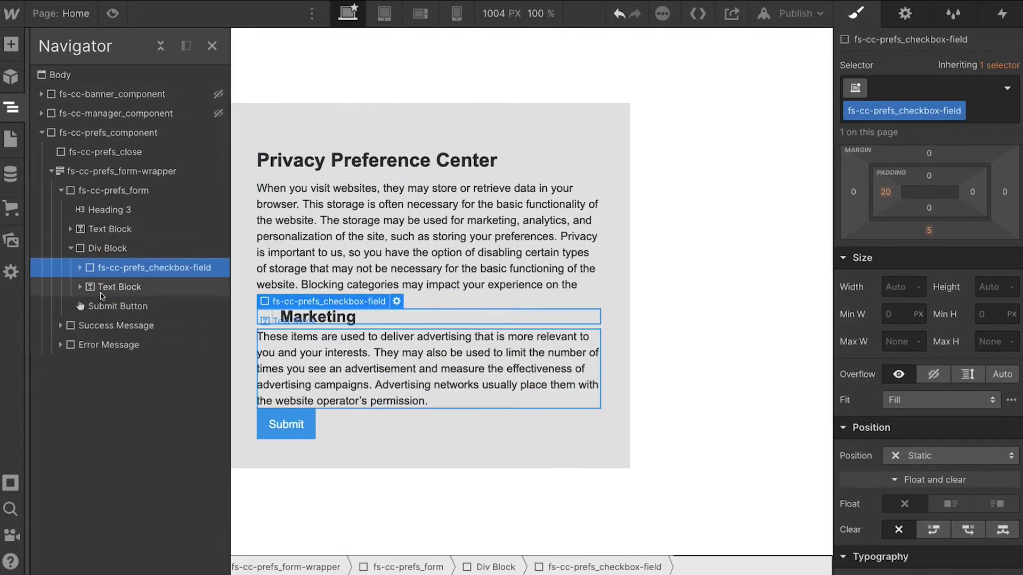
left_click(70, 248)
left_click(71, 249)
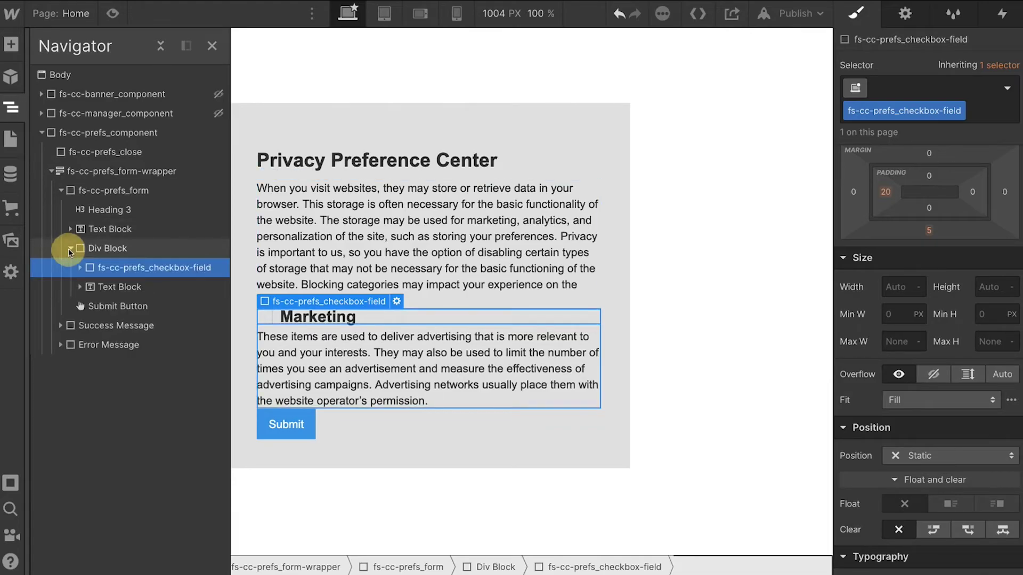
Assign the new class fs-cc-prefs-category-item to the div block holding the Marketing checkbox and description
left_click(431, 328)
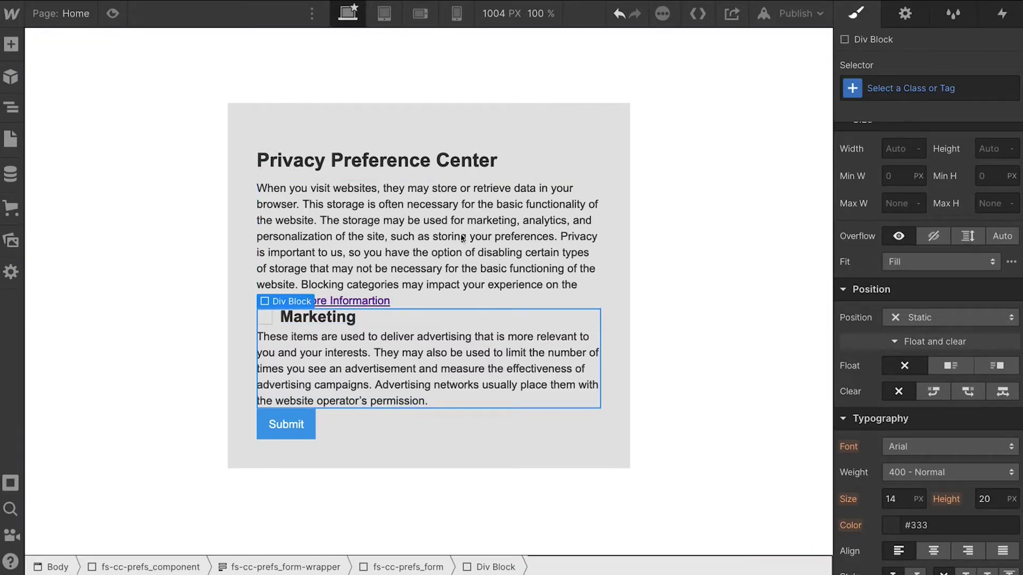
left_click(911, 87)
type("fs-cc-")
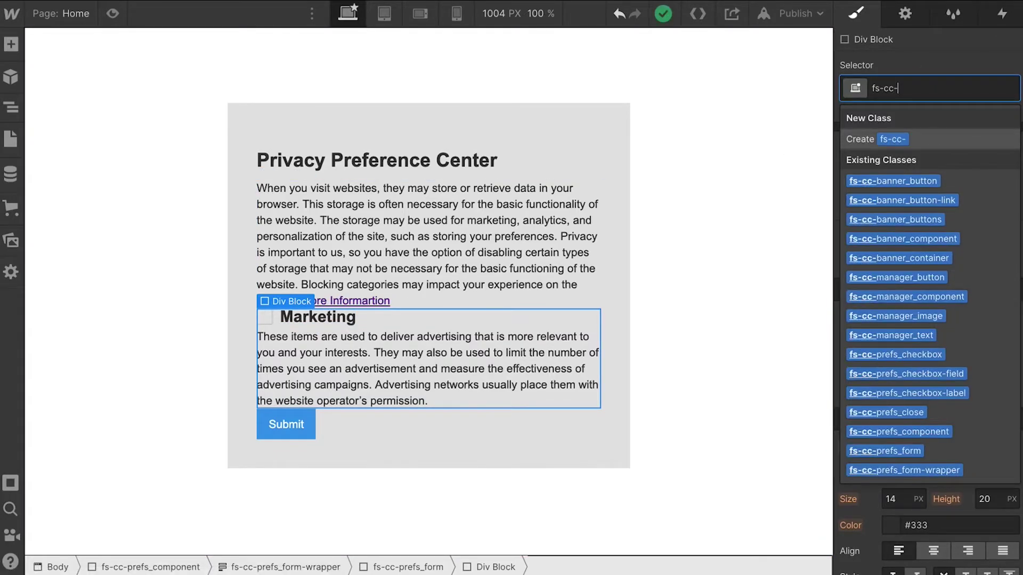
type("prefs-")
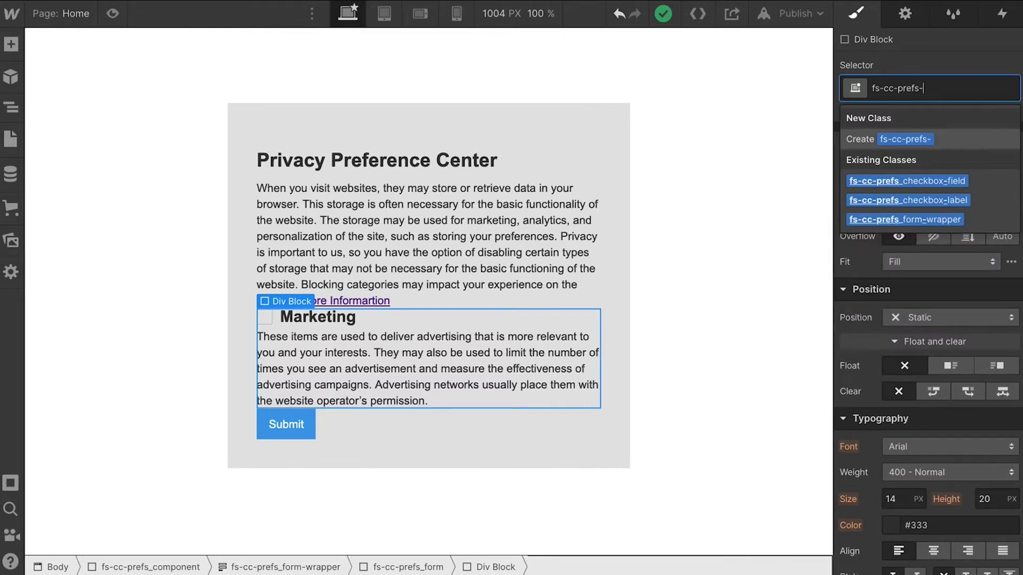
type("category")
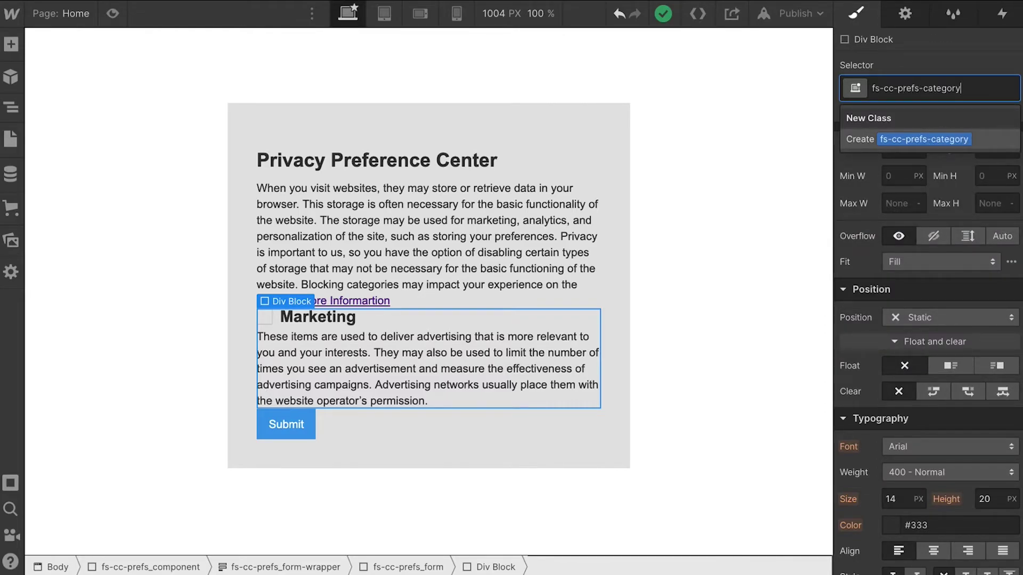
type("-item")
key("Return")
Give the category item 8 px padding on all sides and a 1 px solid black border
scroll(922, 248, "up", 4)
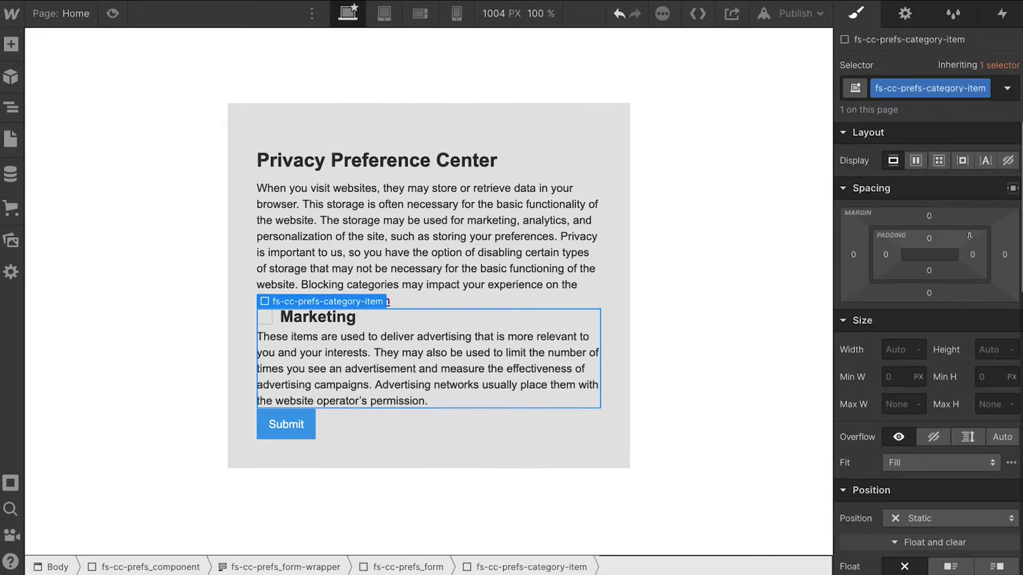
left_click_drag(971, 256, 968, 257)
scroll(933, 290, "down", 3)
scroll(934, 290, "down", 10)
left_click(977, 401)
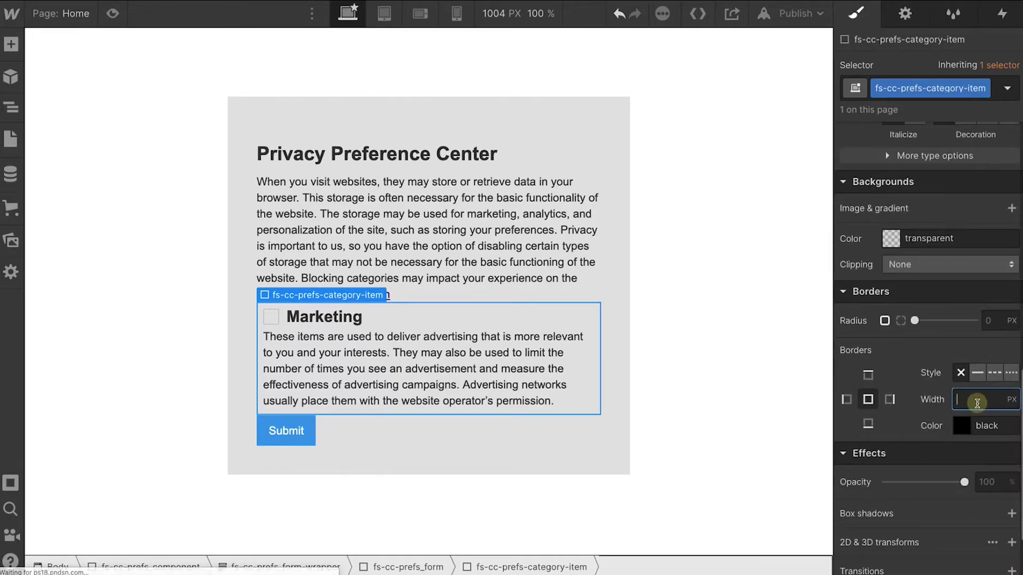
type("1")
Set the category item's bottom margin to 16 px
scroll(938, 188, "up", 3)
scroll(938, 188, "up", 6)
left_click(929, 249)
type("16")
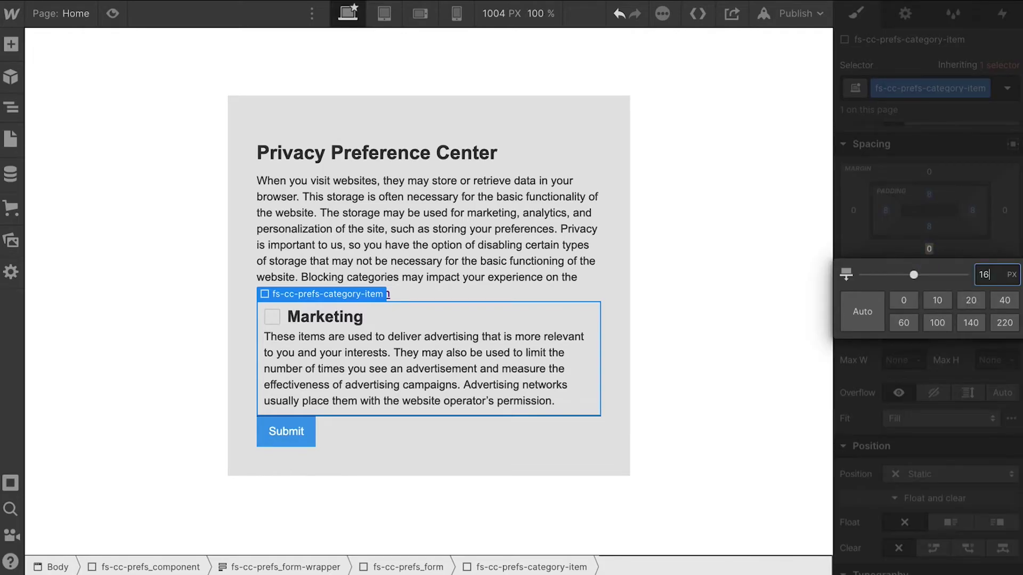
key("Return")
Set the category item's top margin to 16 px to separate it from the introductory text
left_click(462, 206)
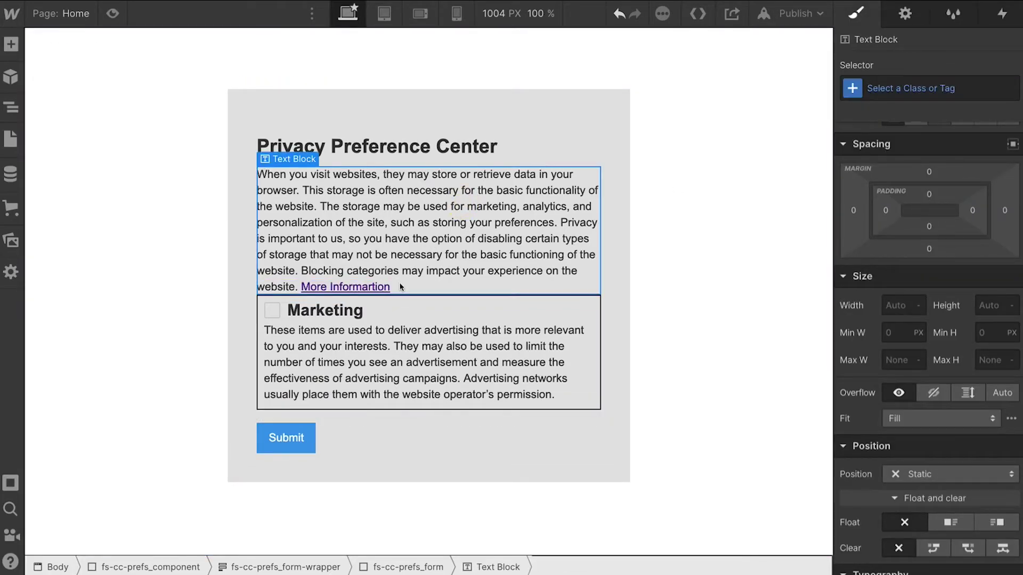
left_click(497, 308)
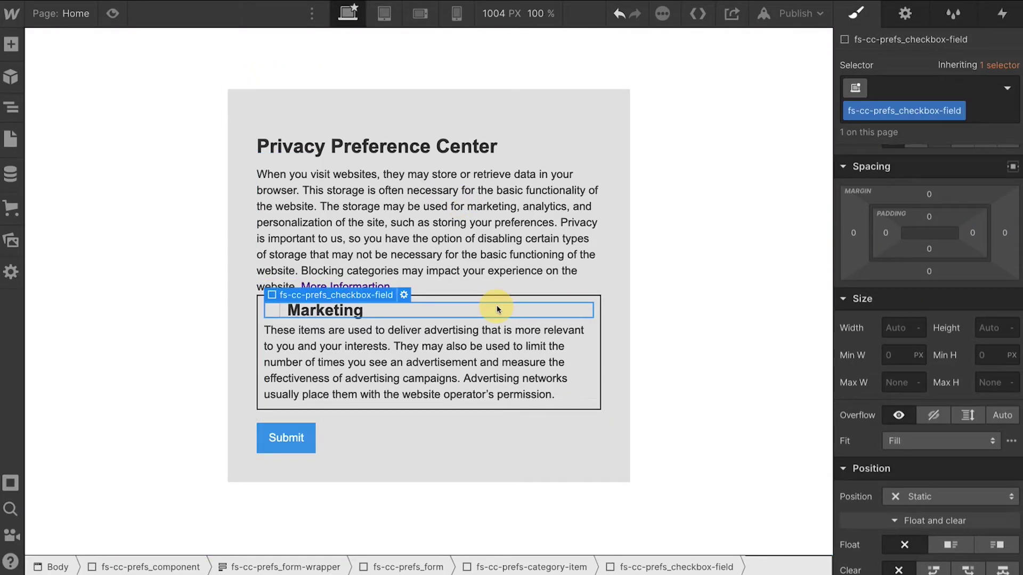
left_click(523, 327)
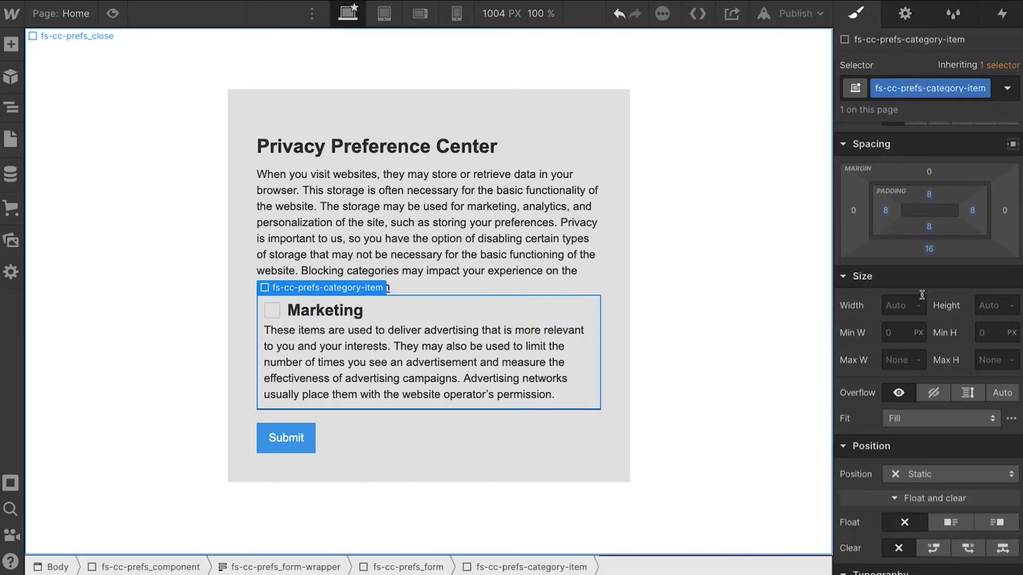
left_click(928, 173)
type("16")
key("Return")
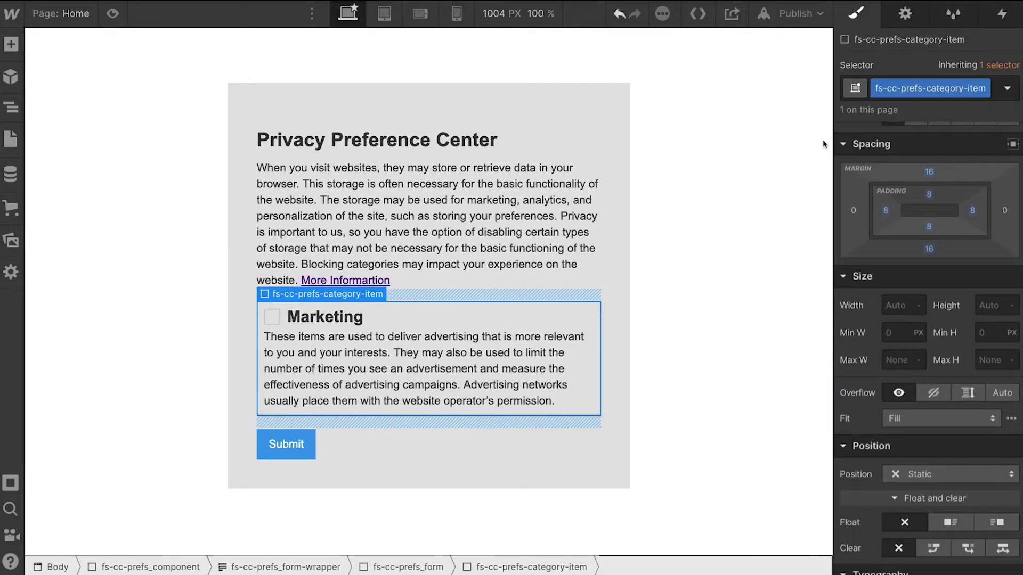
Switch to the Finsweet Cookie Consent setup page and review the consent categories and their checkbox attributes
left_click(455, 103)
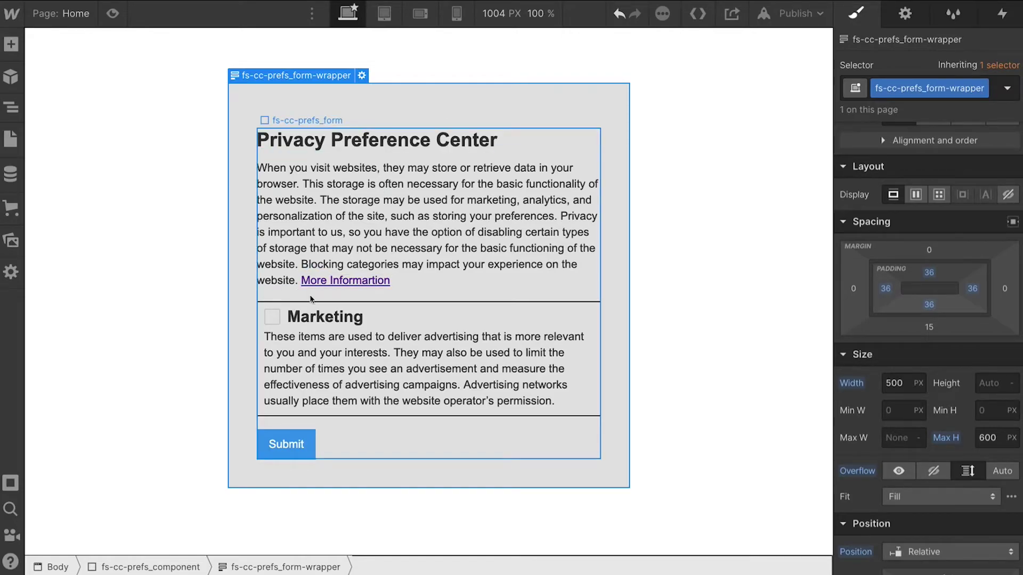
left_click(293, 305)
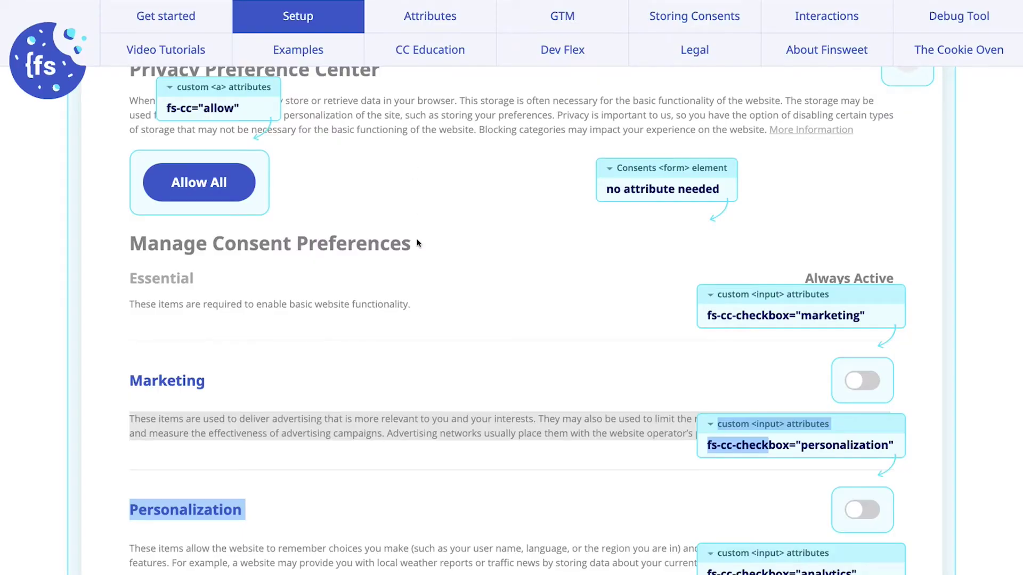
left_click(523, 447)
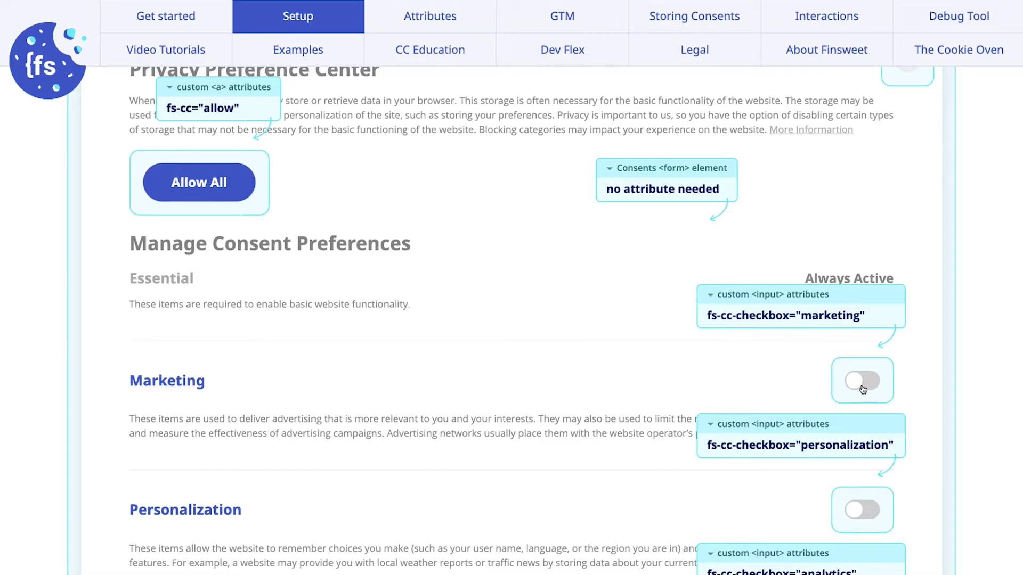
scroll(862, 389, "down", 4)
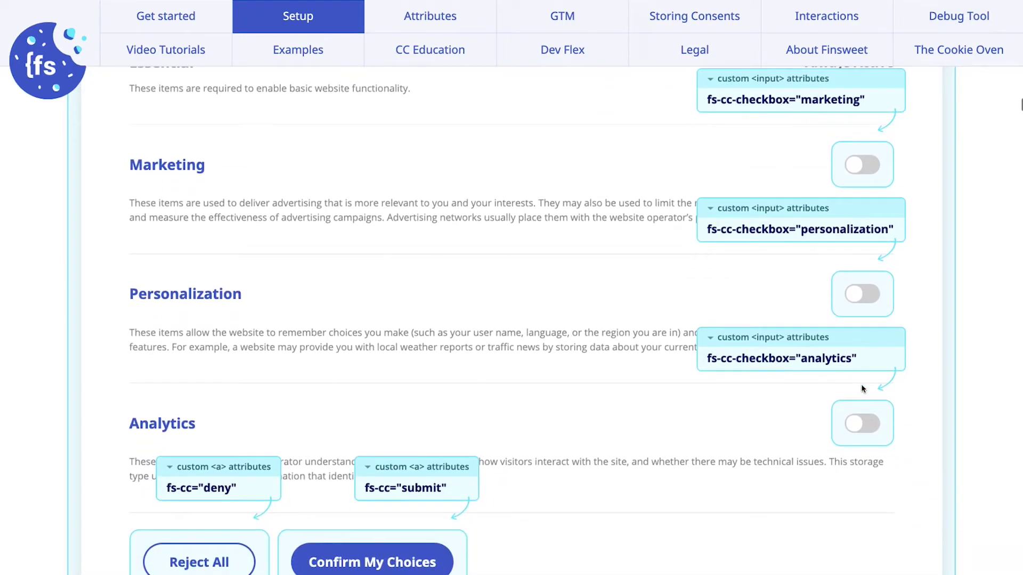
scroll(169, 307, "up", 1)
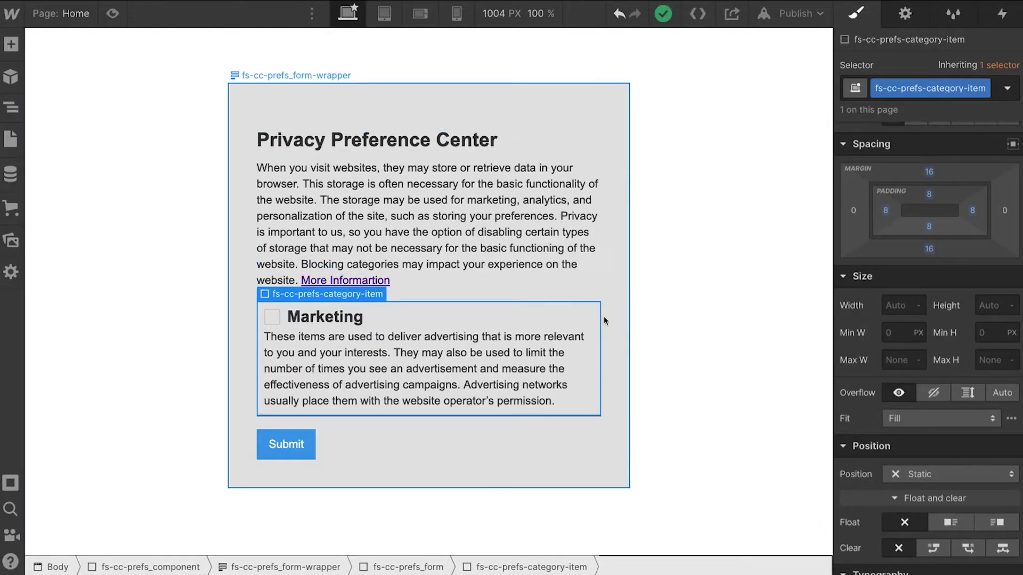
Back in Webflow, duplicate the Marketing category item twice
key("ctrl+Up")
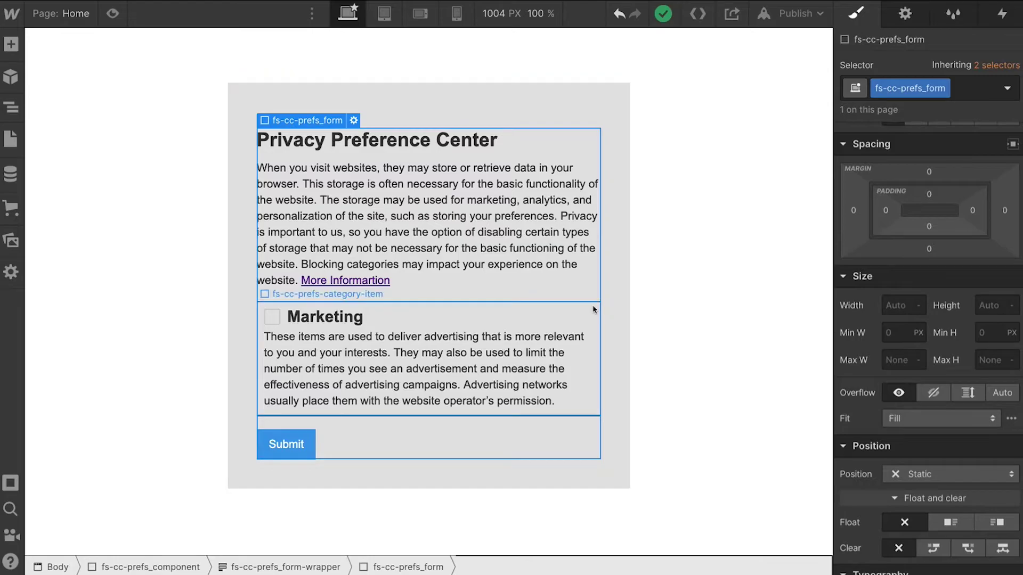
left_click(593, 310)
key("ctrl+d")
key("ctrl+d")
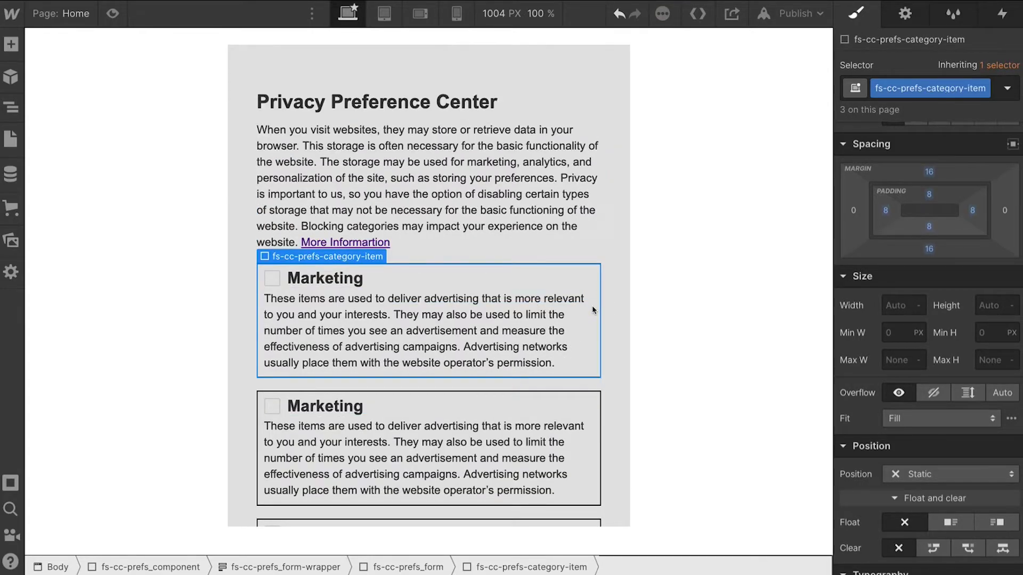
Change the checkbox label of the second category item to "Analytics"
scroll(320, 313, "down", 2)
double_click(315, 307)
type("Analytics")
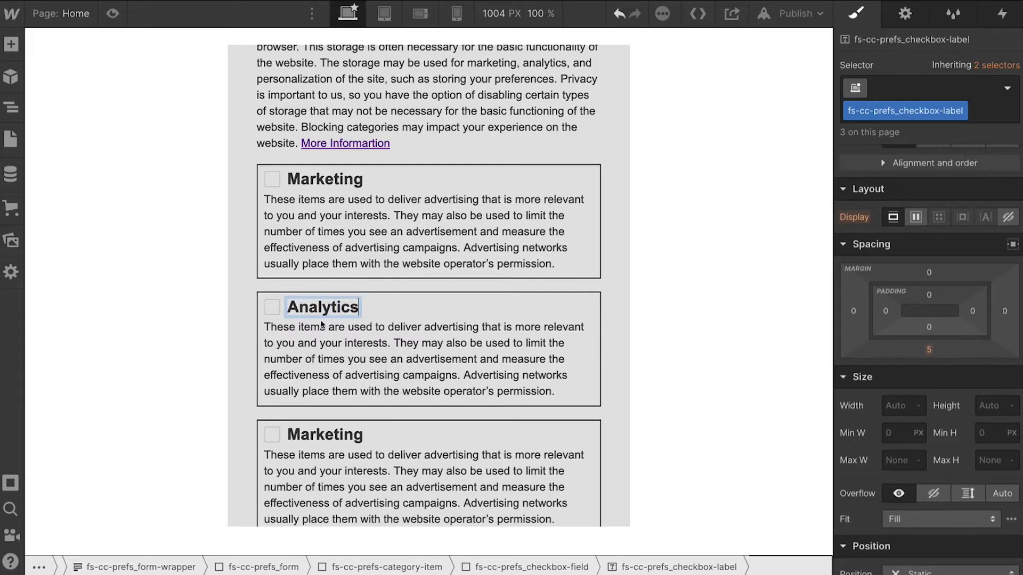
Change the checkbox label of the third category item to "Personalization"
double_click(326, 436)
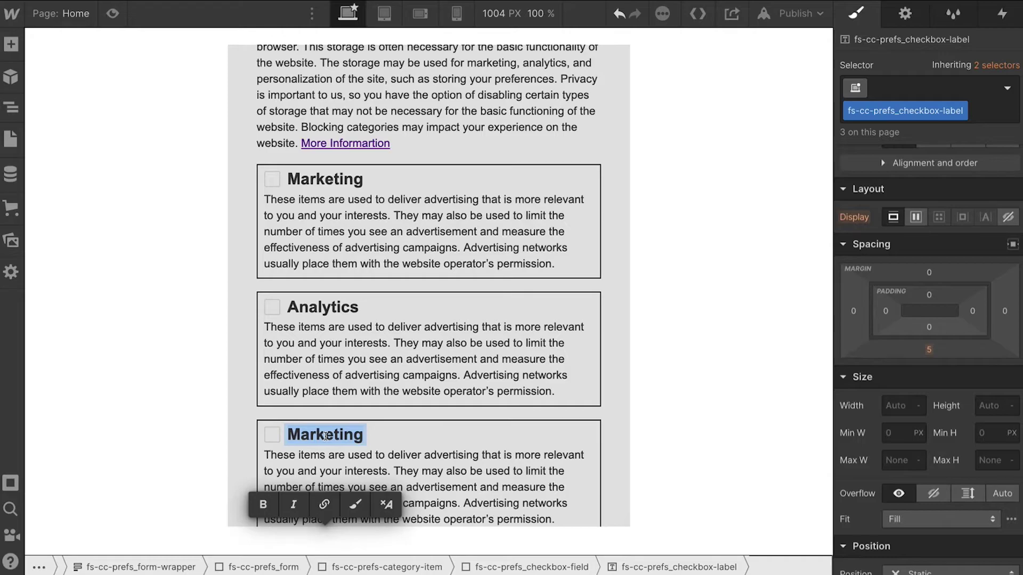
type("Personalization")
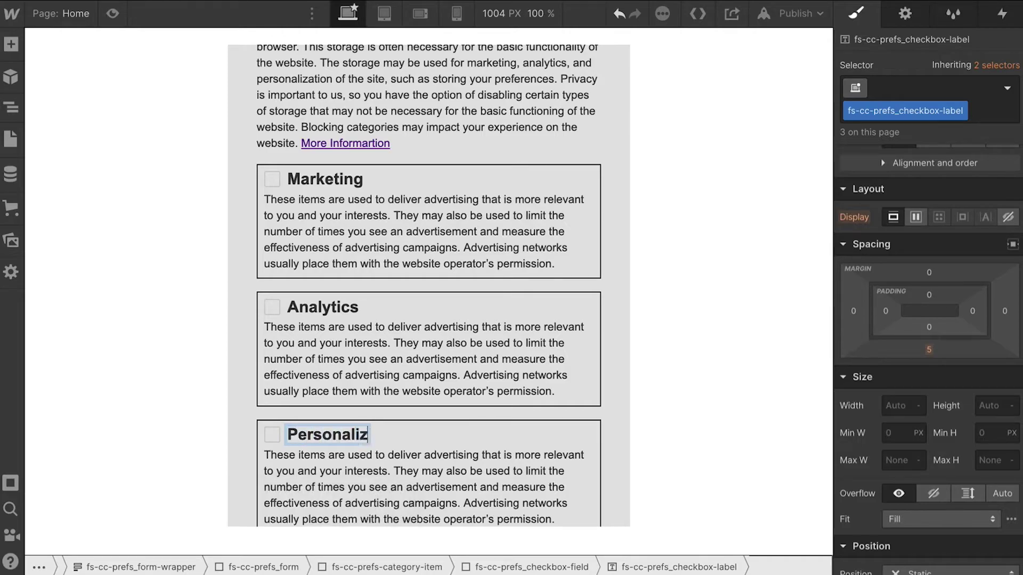
left_click(453, 375)
scroll(432, 354, "down", 2)
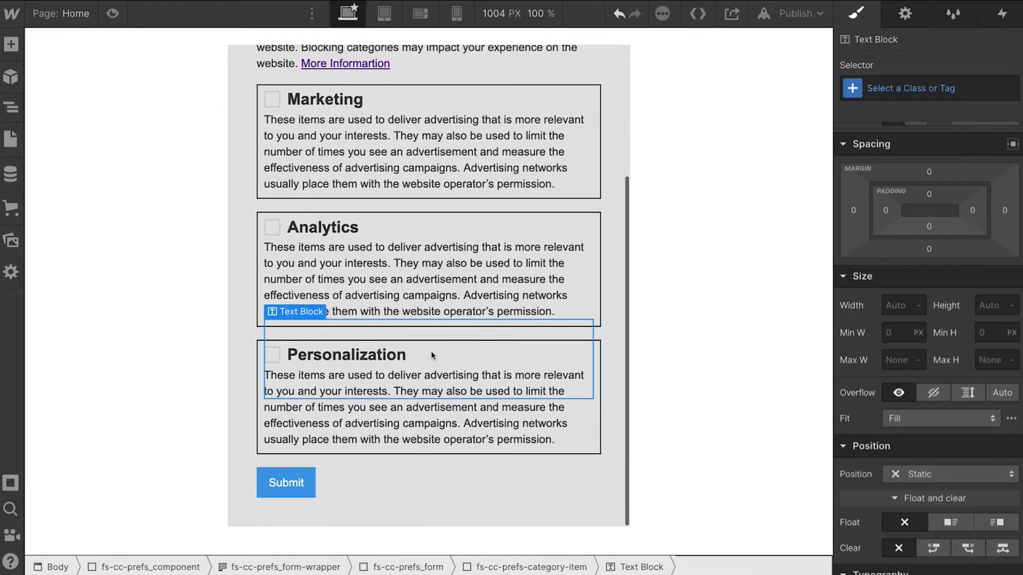
Check the consent categories on the Finsweet setup page, and back in Webflow duplicate the Marketing category item
scroll(431, 350, "up", 3)
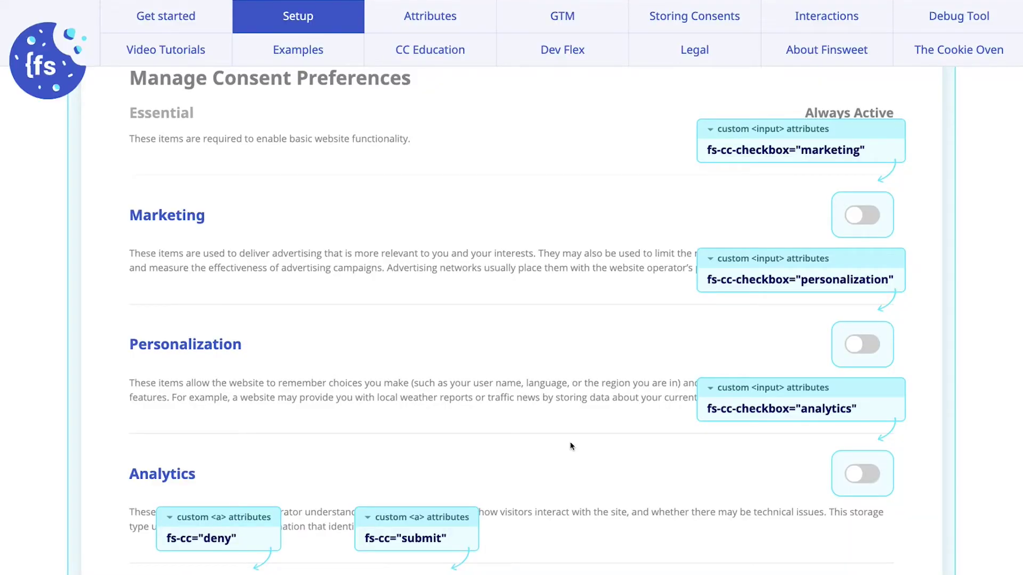
scroll(571, 446, "down", 3)
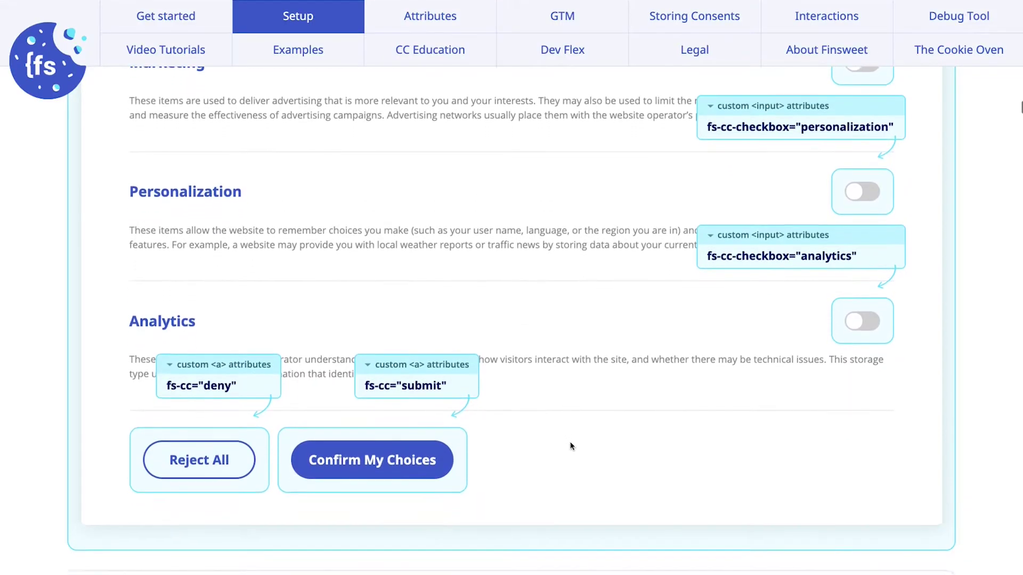
scroll(458, 456, "up", 6)
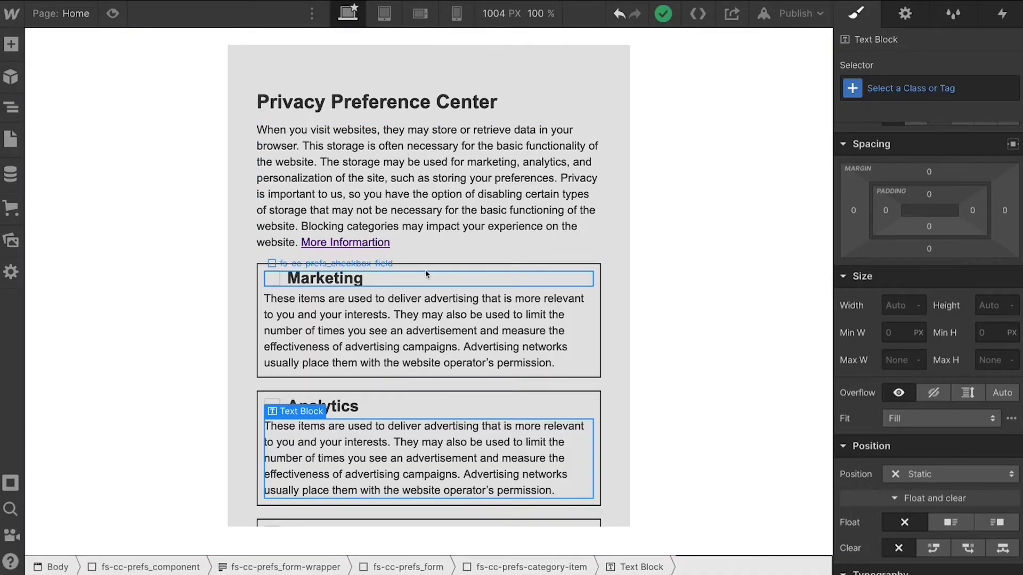
left_click(424, 266)
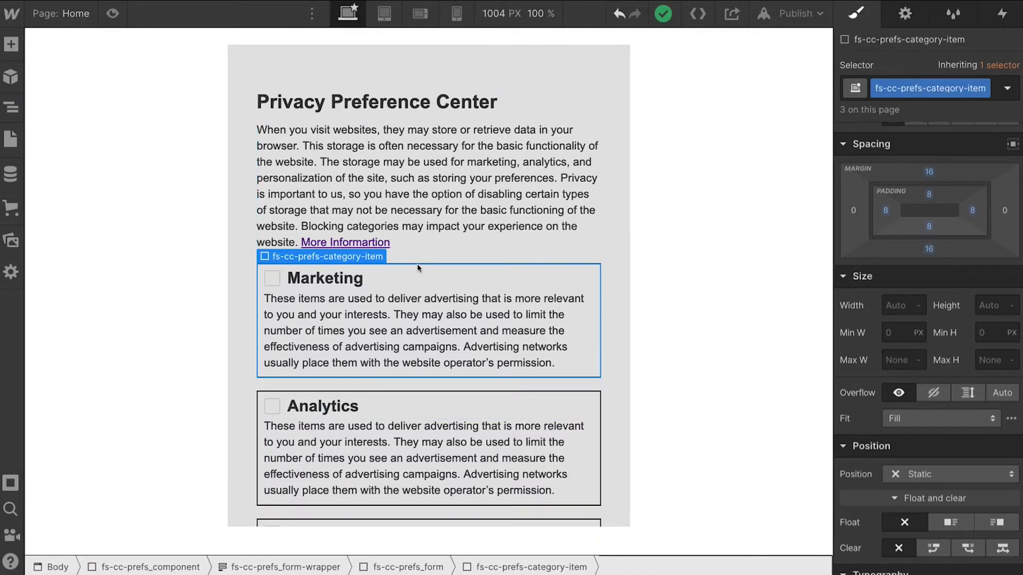
key("ctrl+d")
Copy the class name of the first category item's checkbox label and delete that item's checkbox field
left_click(282, 279)
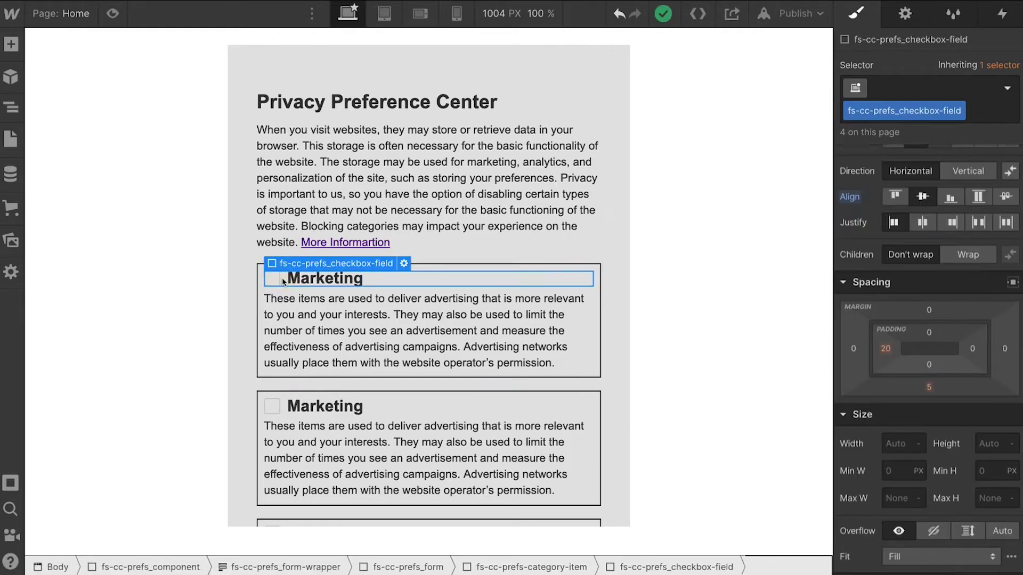
left_click(306, 281)
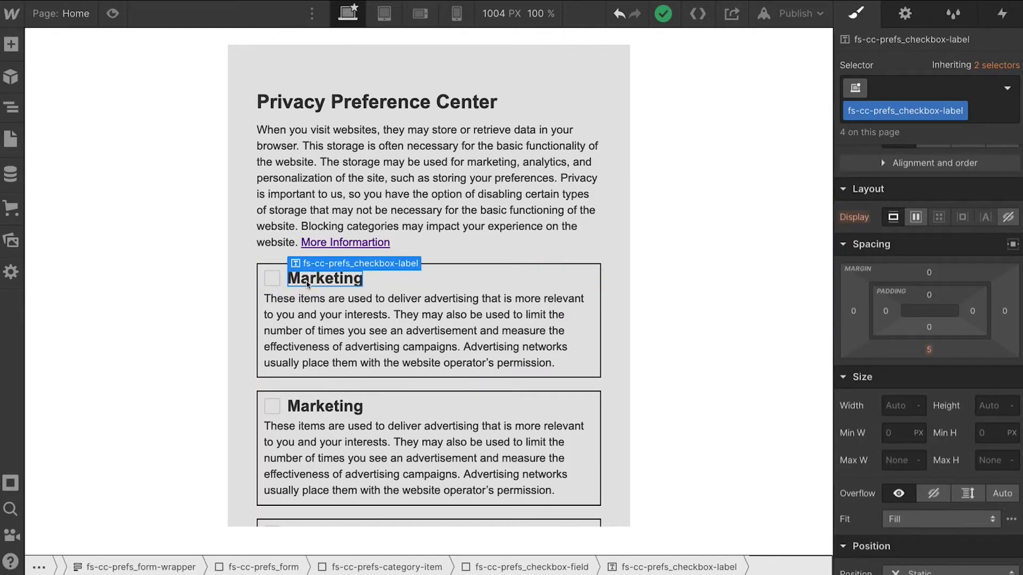
left_click(961, 110)
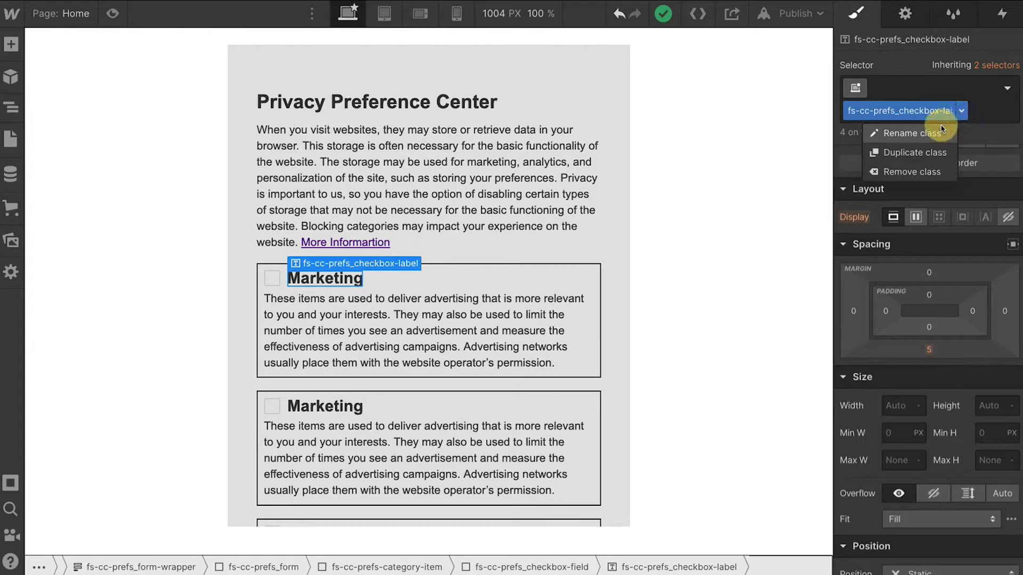
left_click(941, 128)
key("ctrl+c")
key("Return")
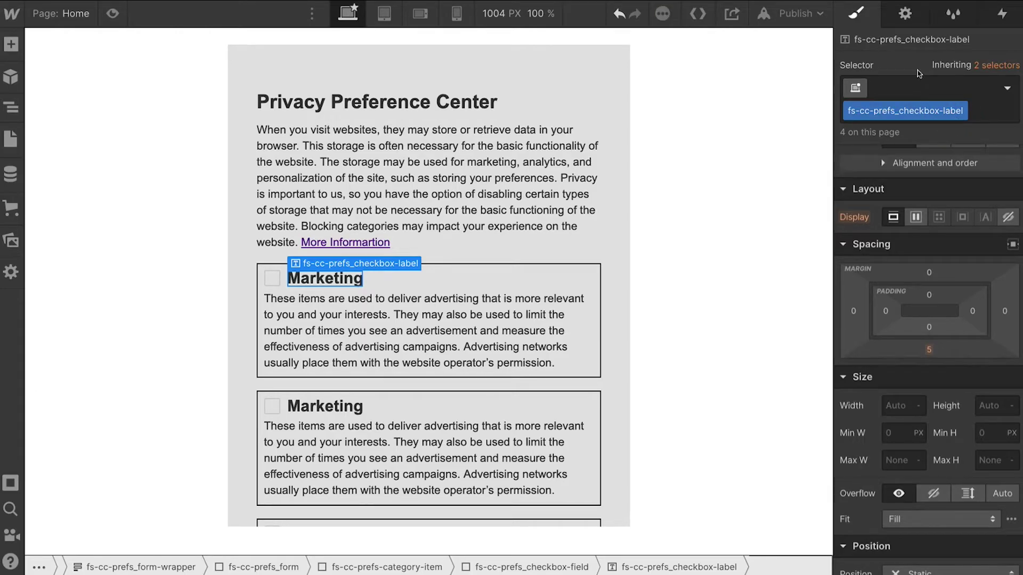
left_click(415, 284)
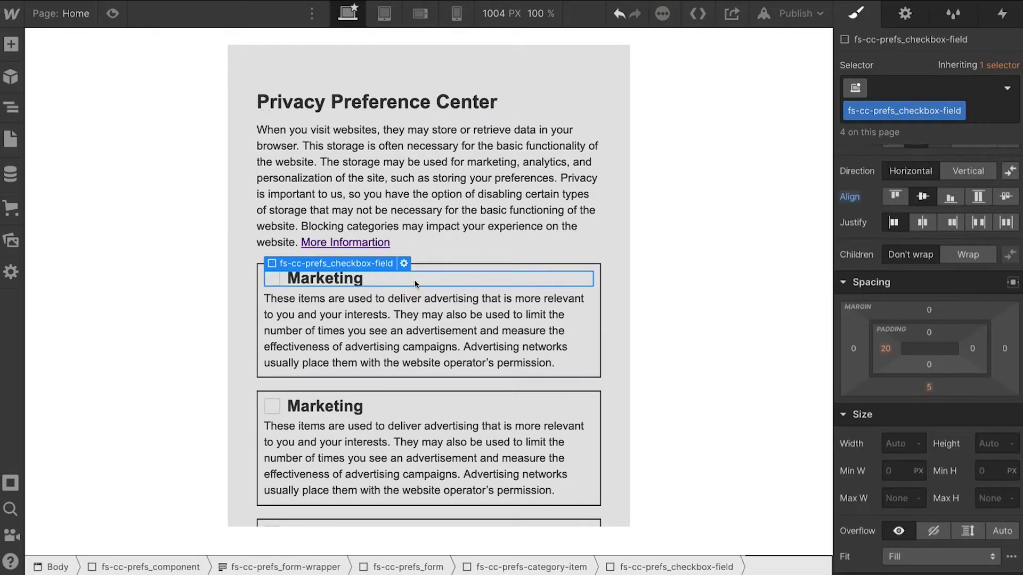
key("Delete")
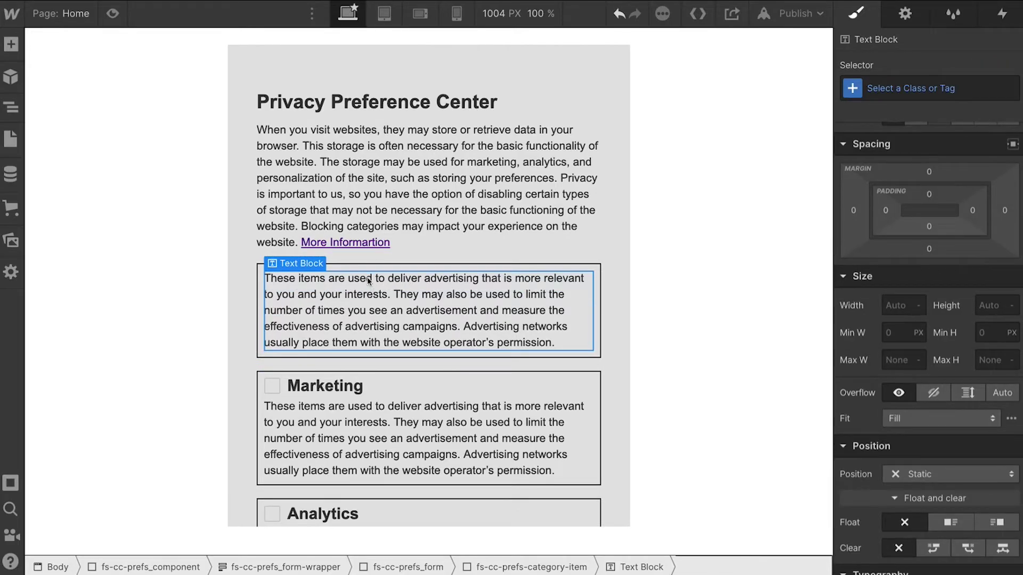
Add a text block to the first category item and place it above the description
key("z")
key("z")
key("a")
scroll(81, 318, "down", 3)
left_click_drag(63, 474, 333, 354)
left_click(334, 297)
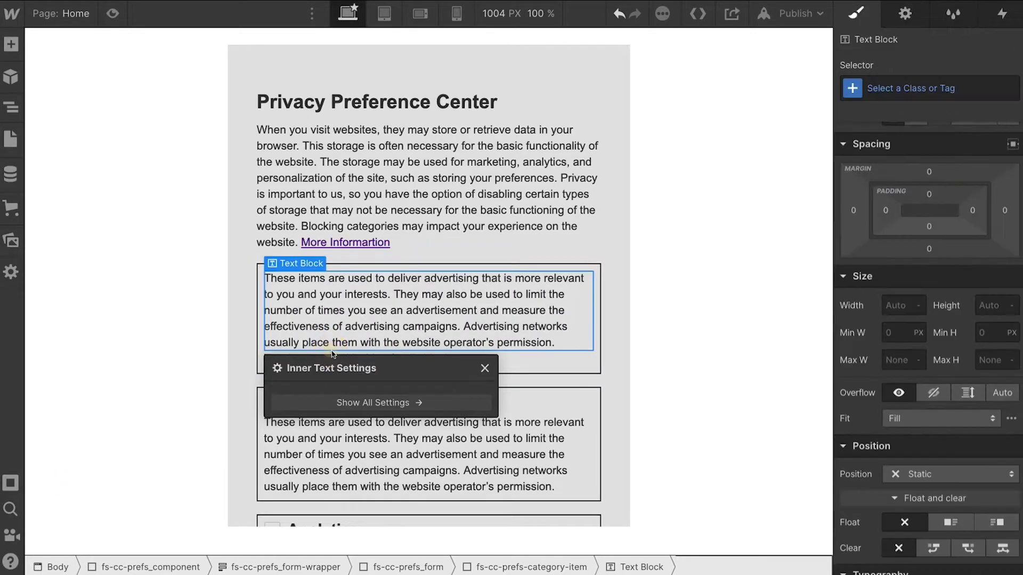
left_click(485, 368)
left_click_drag(421, 358, 374, 280)
Apply the class fs-cc-prefs_checkbox-label to the new text block and set its text to "Essential"
left_click(929, 88)
key("ctrl+v")
key("Return")
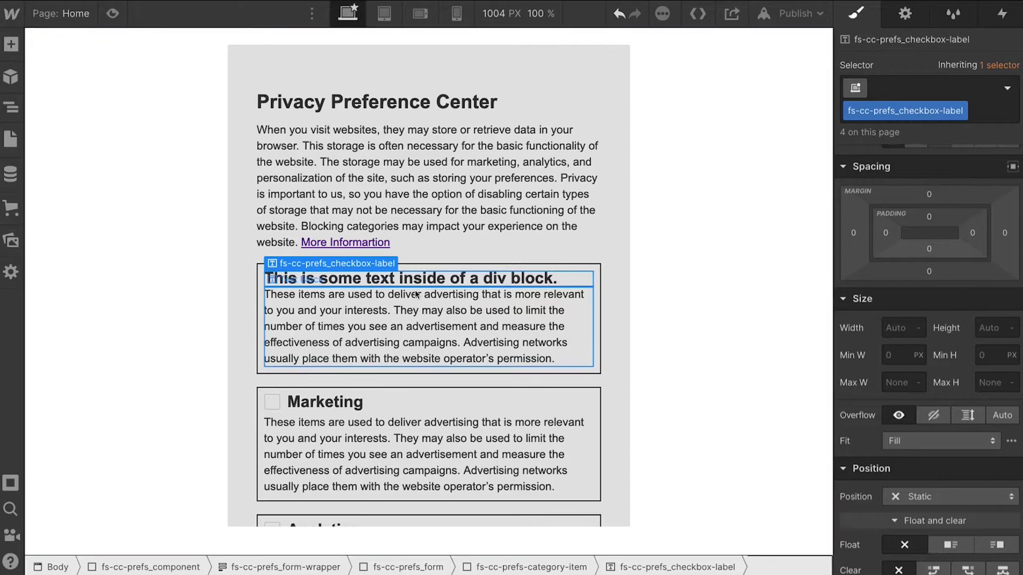
double_click(415, 272)
type("Essential")
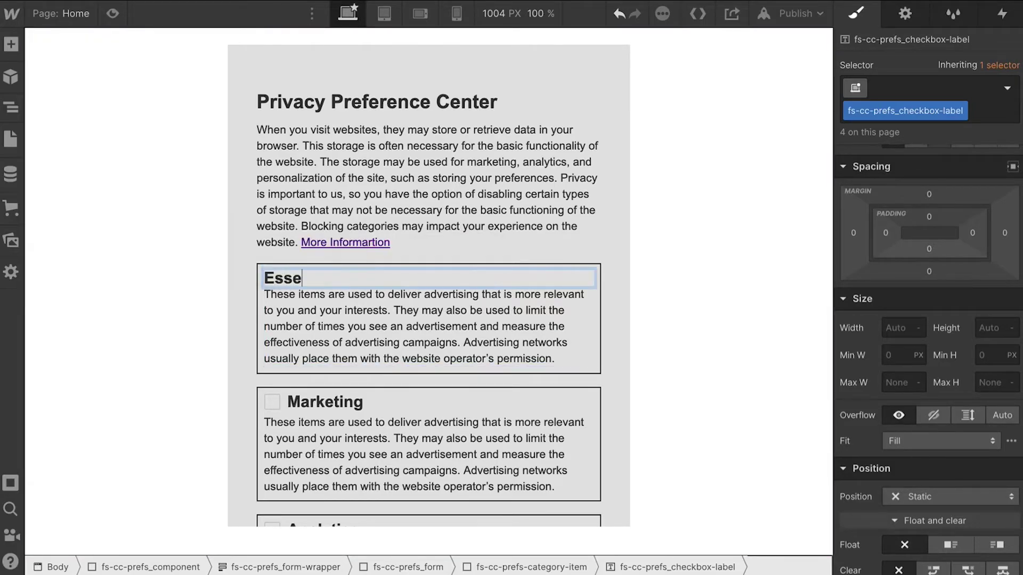
Replace the Essential item's description with "Always allowed"
left_click(376, 309)
double_click(375, 309)
type("Always allowed")
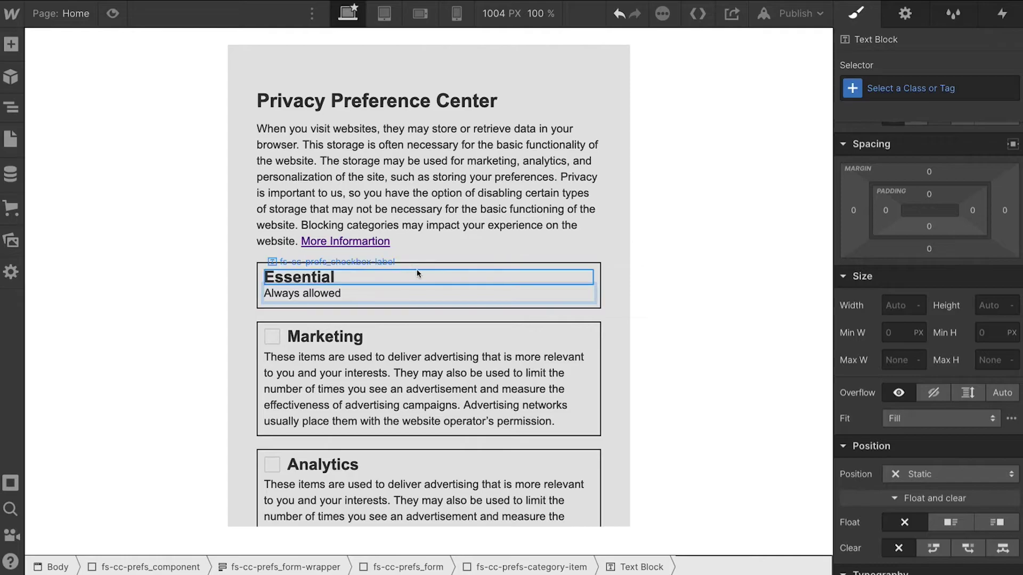
left_click(445, 256)
Add a button beside the form's Submit button and duplicate it
scroll(450, 267, "down", 1)
scroll(450, 266, "down", 5)
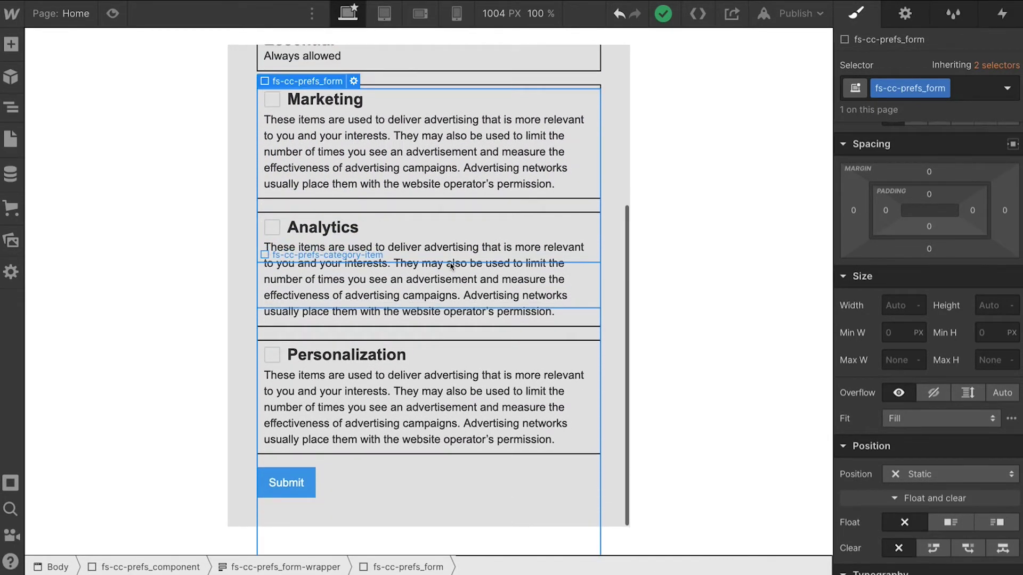
scroll(451, 267, "up", 2)
scroll(449, 263, "up", 3)
scroll(359, 113, "down", 5)
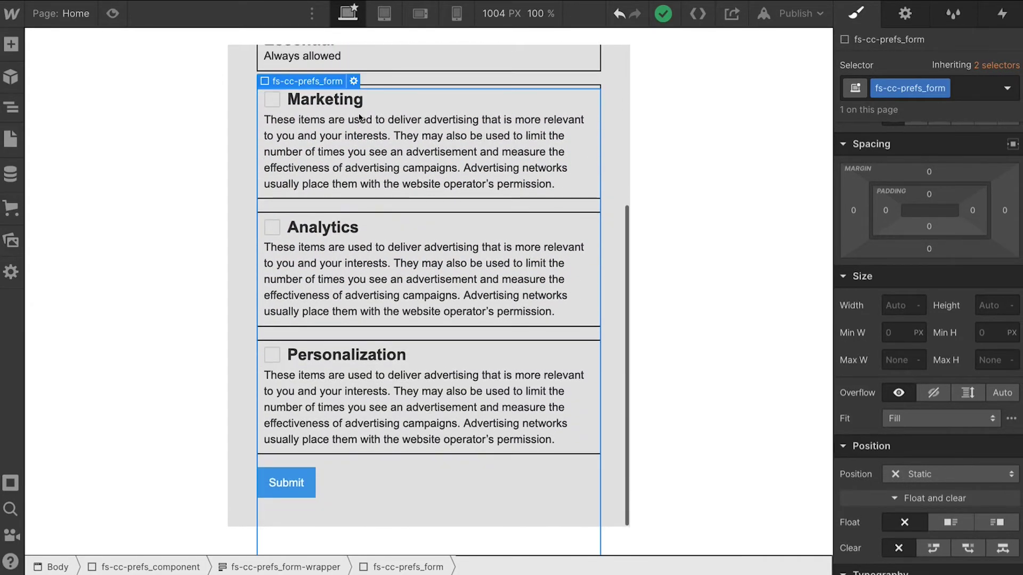
left_click(308, 481)
left_click(341, 485)
key("a")
scroll(33, 400, "down", 3)
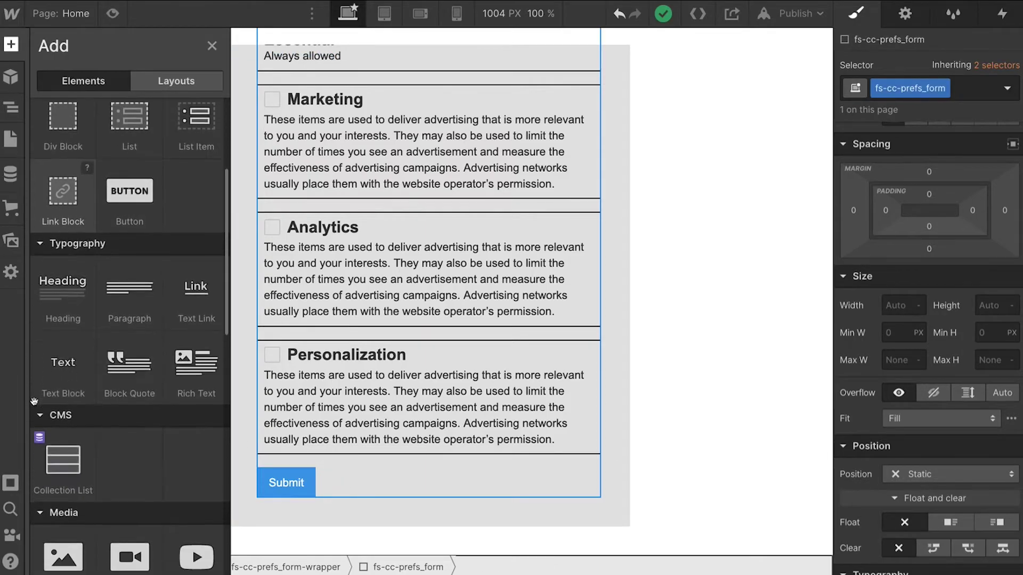
scroll(48, 405, "down", 4)
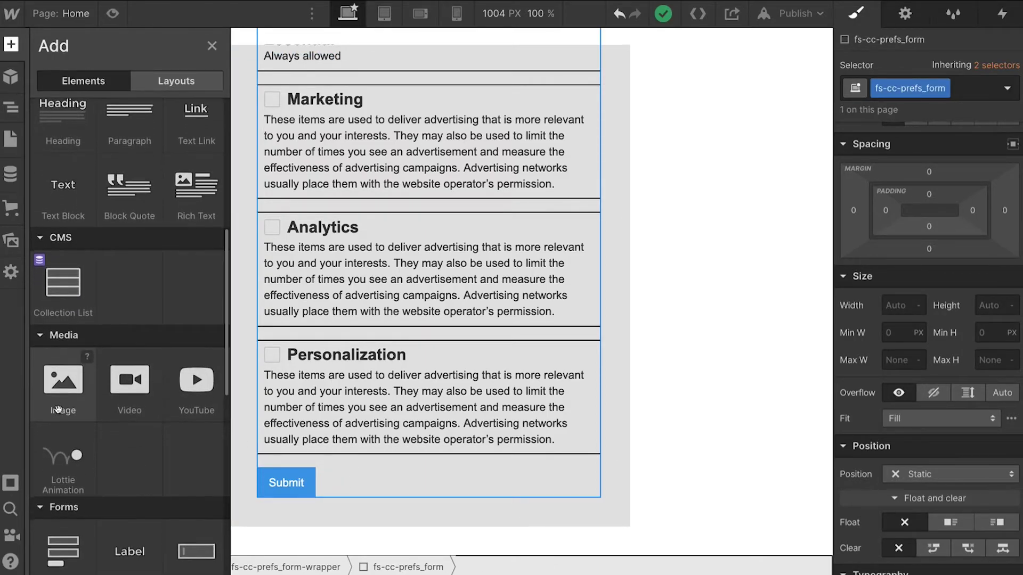
scroll(58, 411, "down", 4)
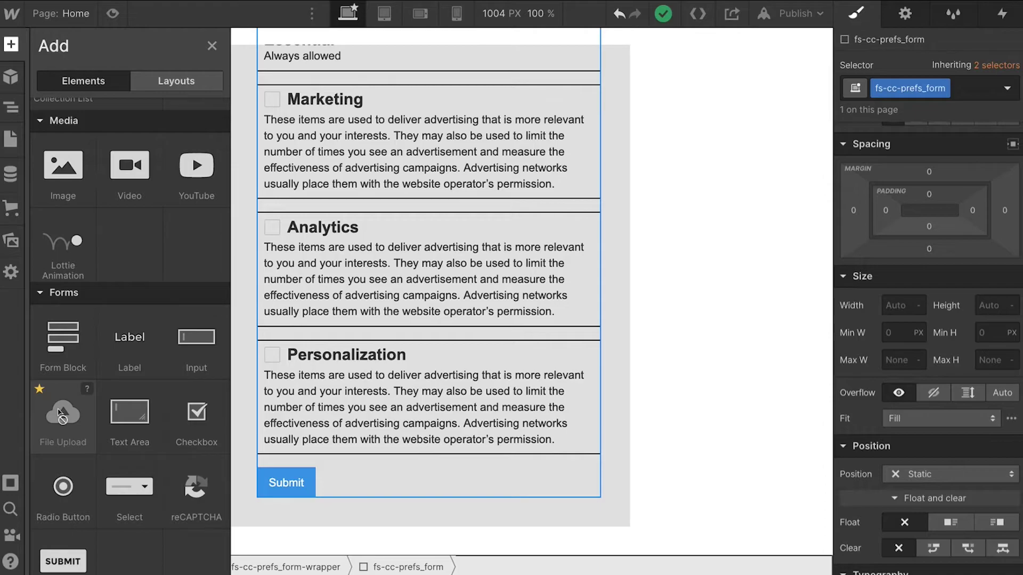
scroll(60, 414, "up", 10)
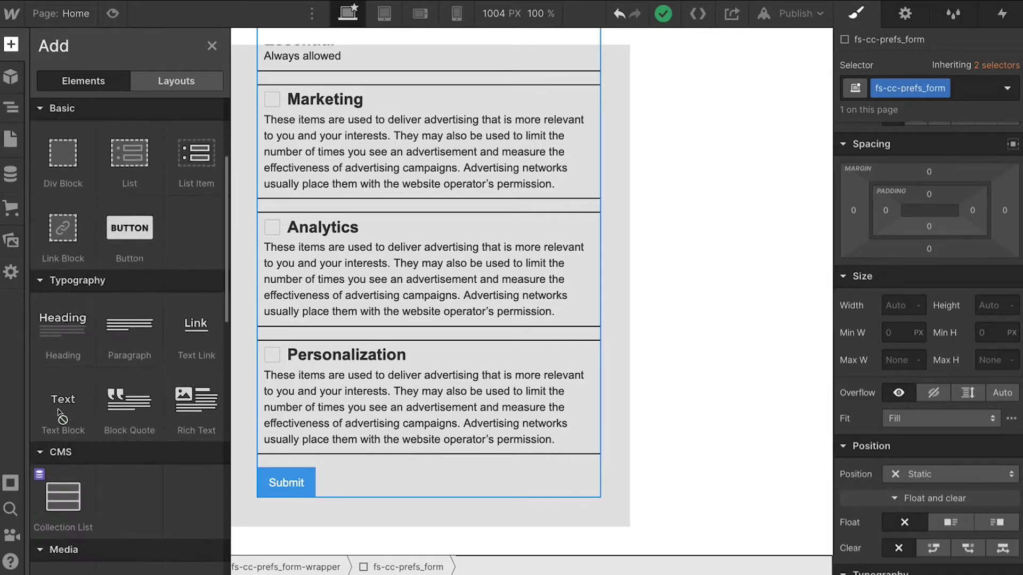
left_click(124, 267)
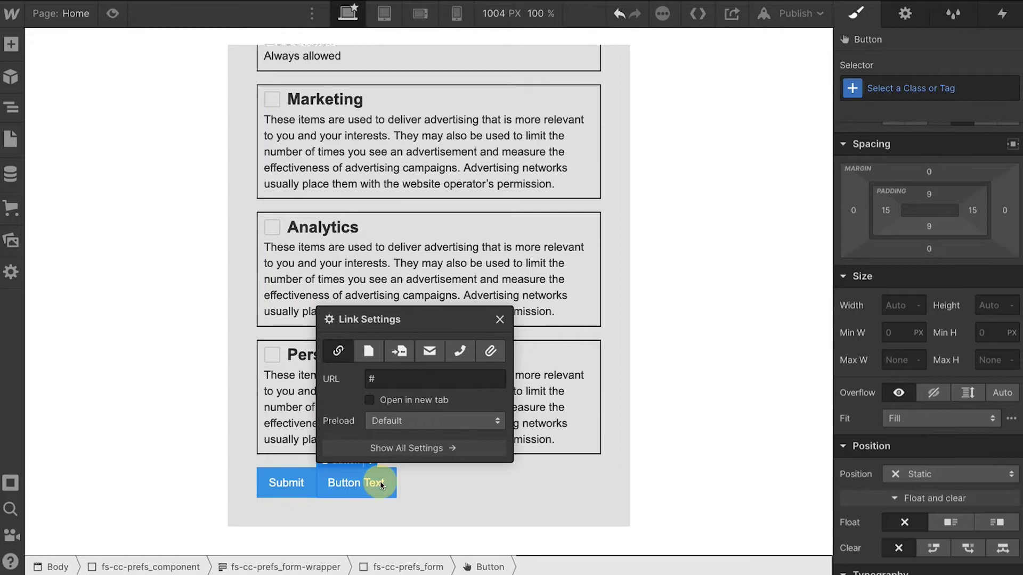
key("ctrl+d")
Create the class fs-cc-prefs-button on the last button in the row
left_click(446, 492)
left_click(921, 89)
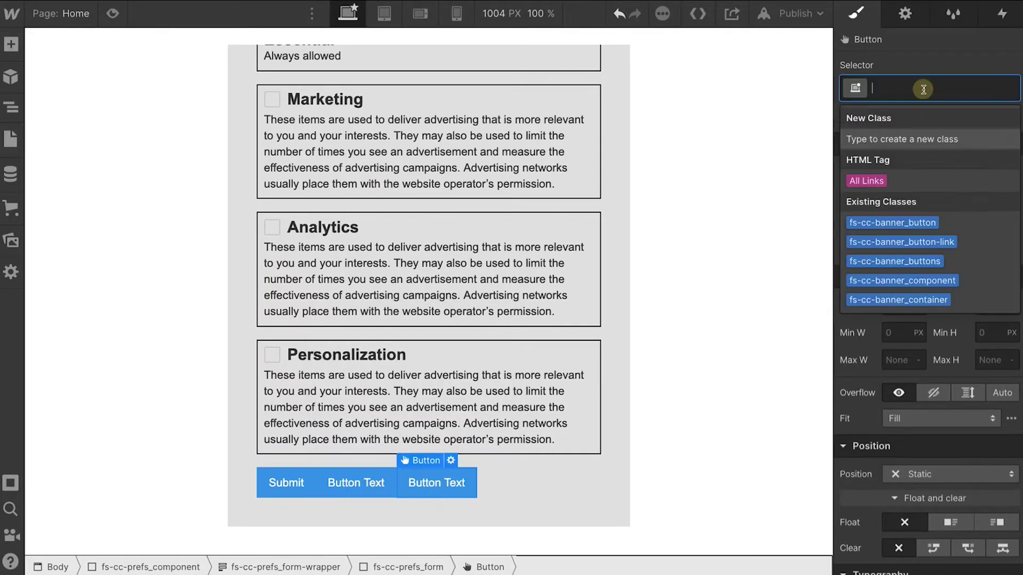
type("fs-c")
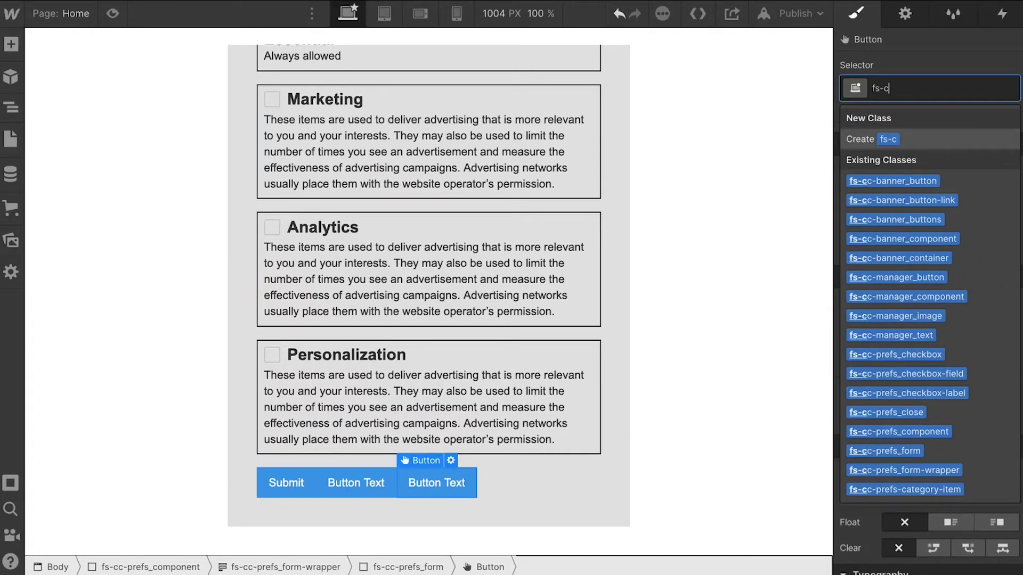
type("c-prefs")
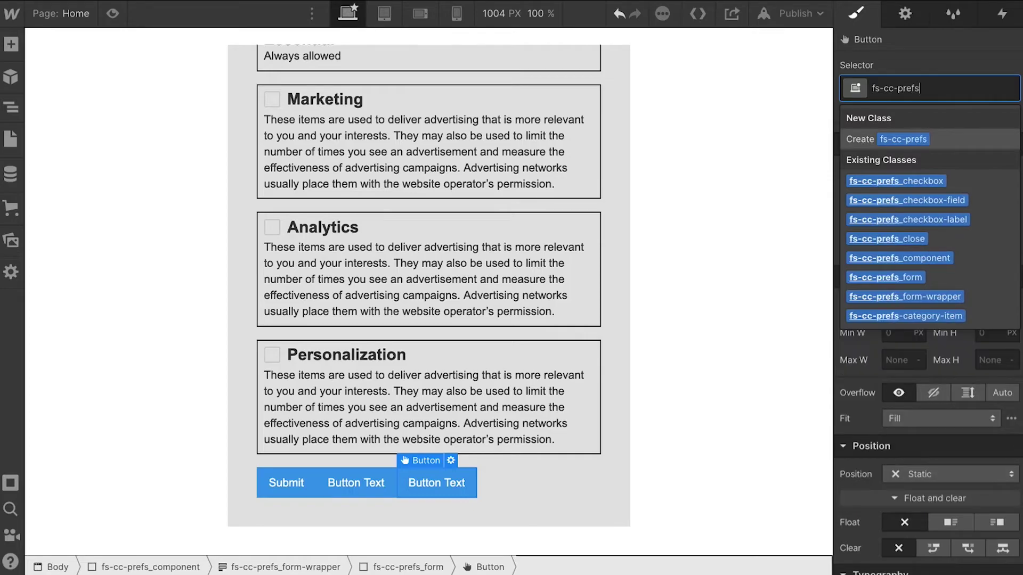
type("-button")
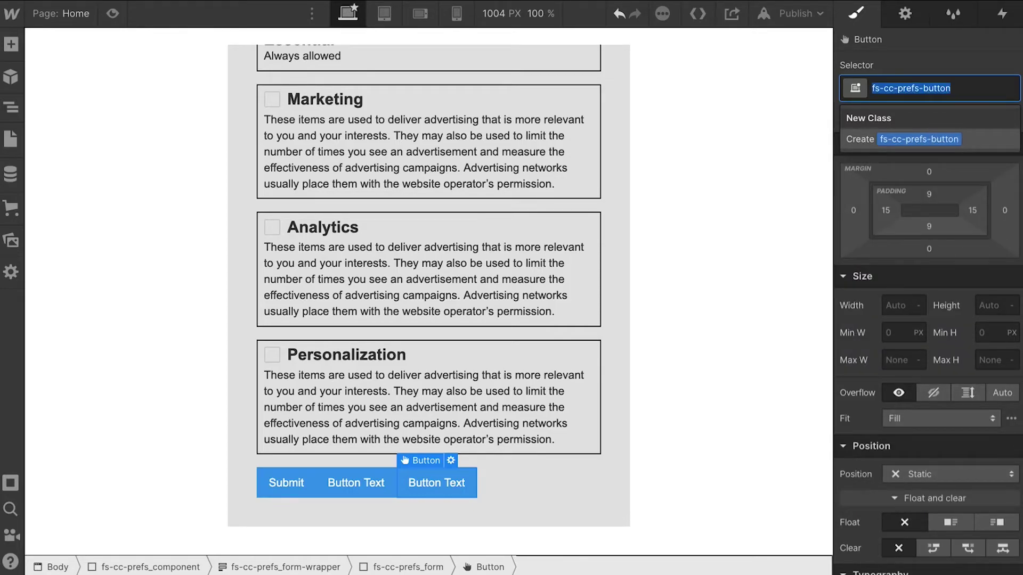
key("Return")
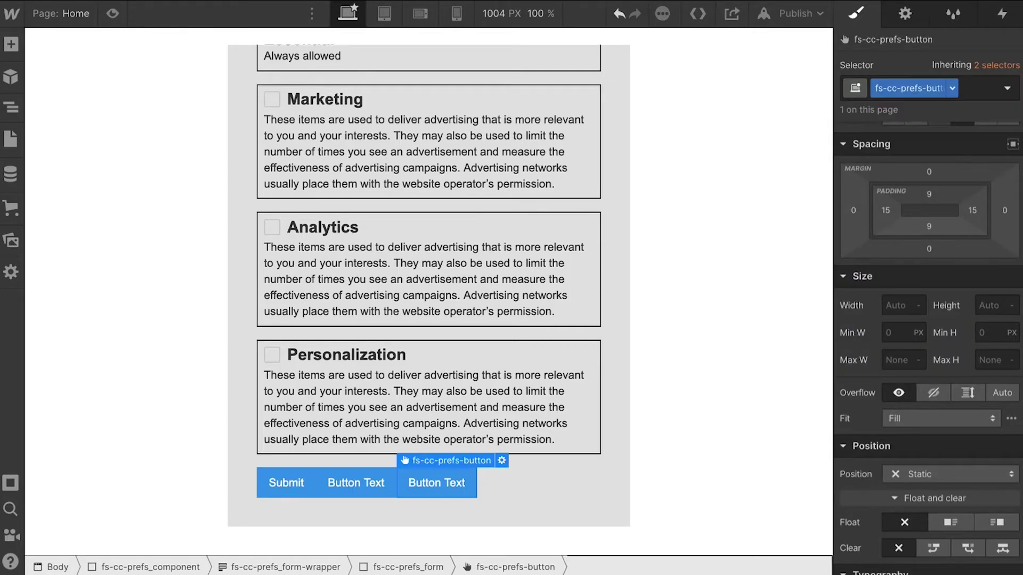
Apply the fs-cc-prefs-button class to the middle button and the Submit button
key("Up")
left_click(916, 88)
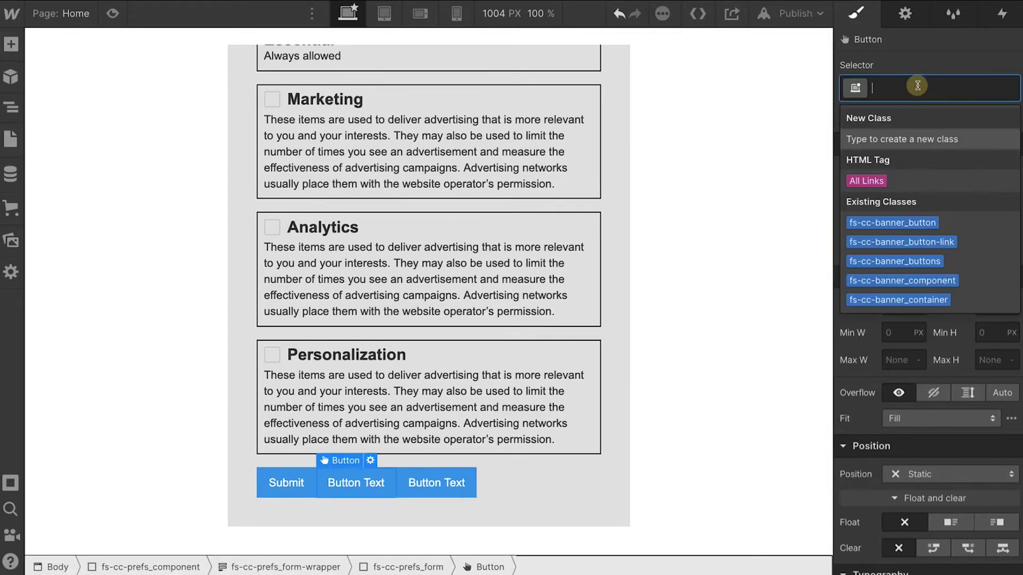
type("fs-cc-prefs-button")
key("Return")
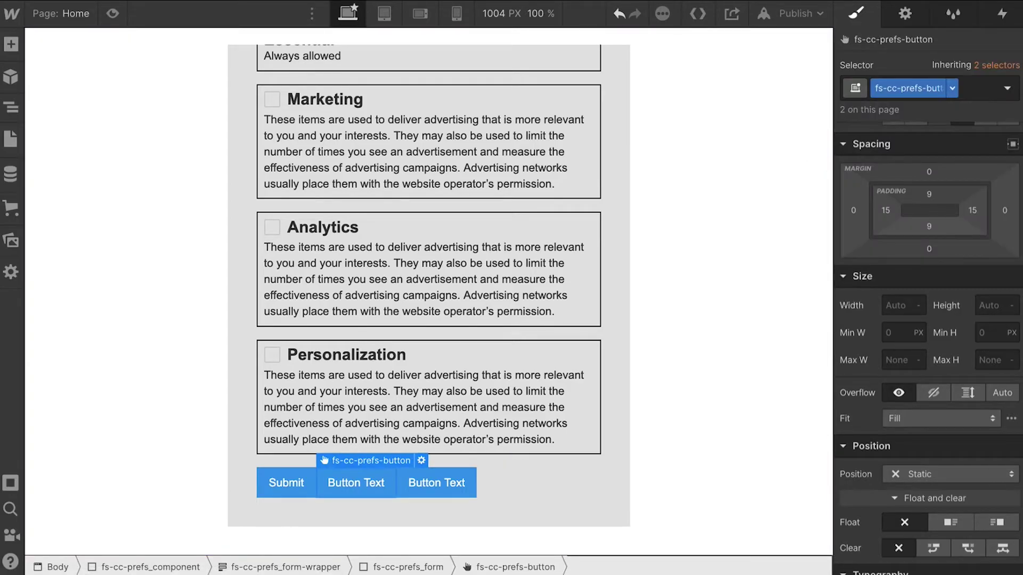
key("Up")
left_click(918, 86)
type("fs-cc-prefs-button")
key("Return")
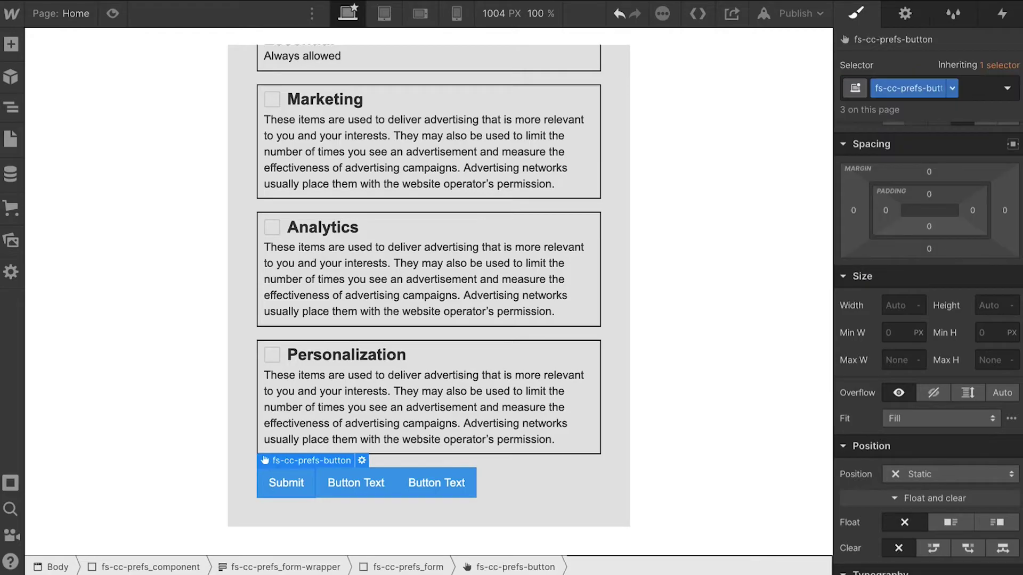
Move the Submit button to the end of the row and change the first button's text to "Allow all cookies"
left_click_drag(284, 482, 457, 487)
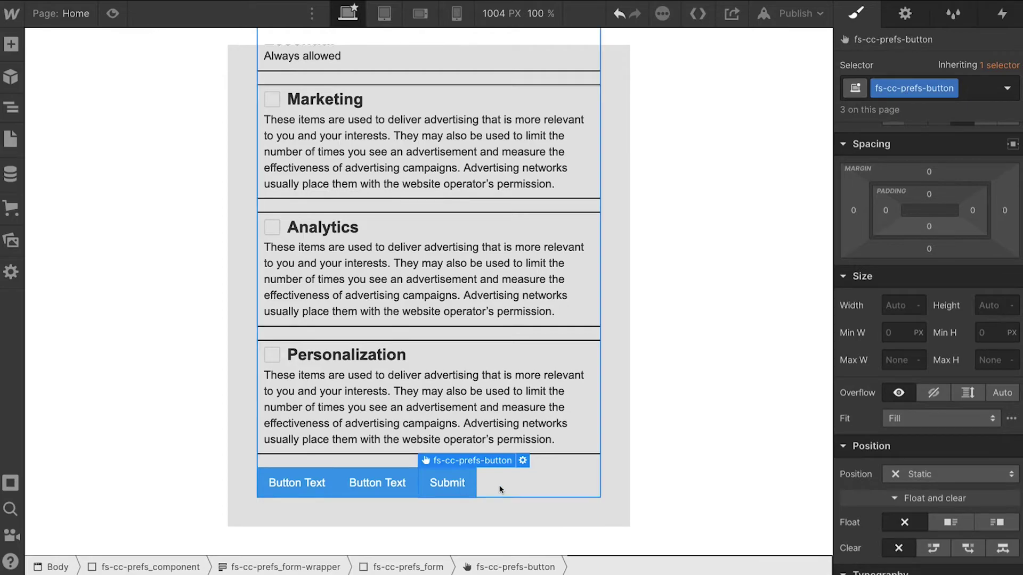
left_click(322, 491)
double_click(321, 491)
type("A")
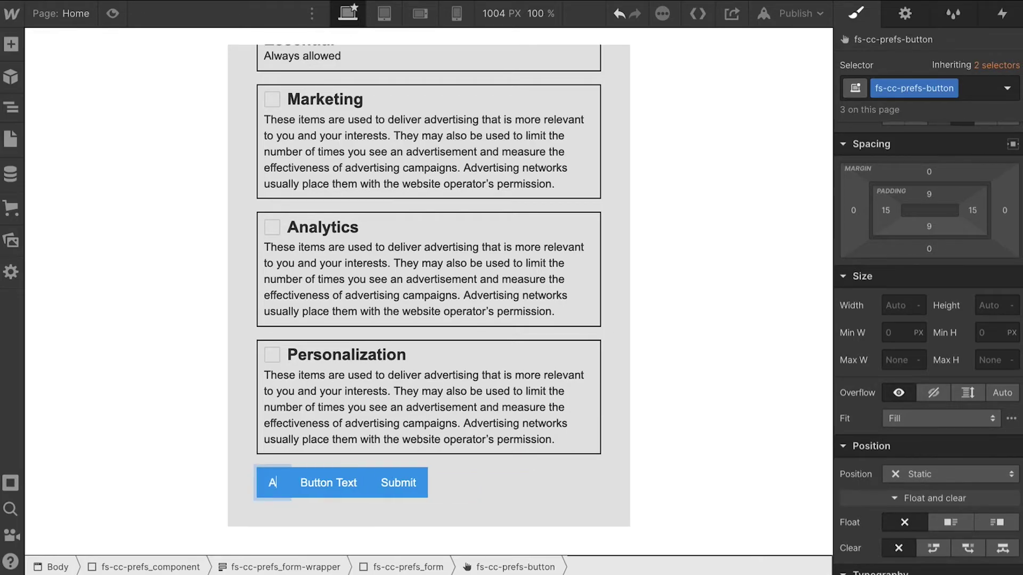
type("llow all cookies")
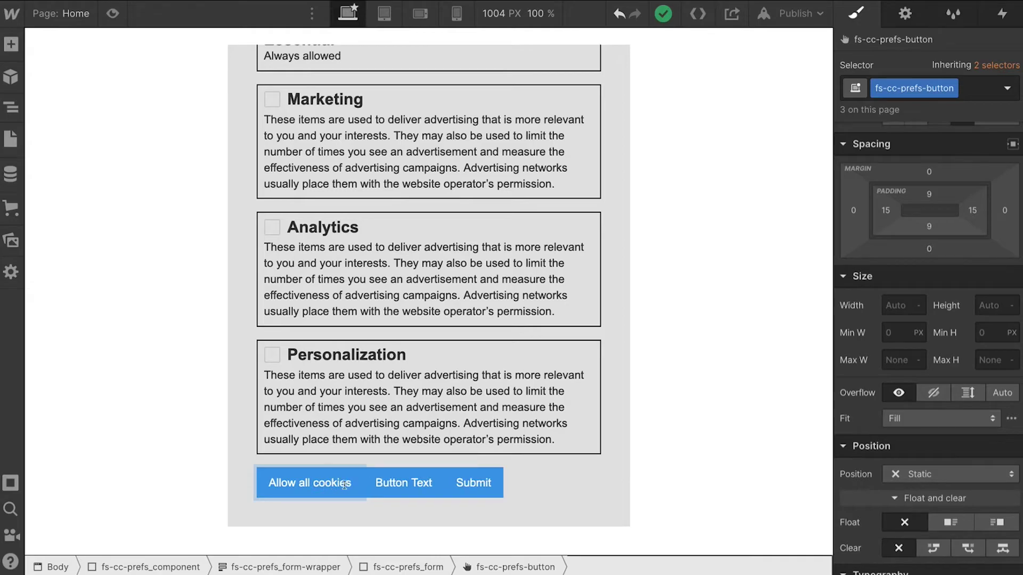
Change the middle button's text to "Deny all cookies"
left_click(405, 483)
double_click(406, 481)
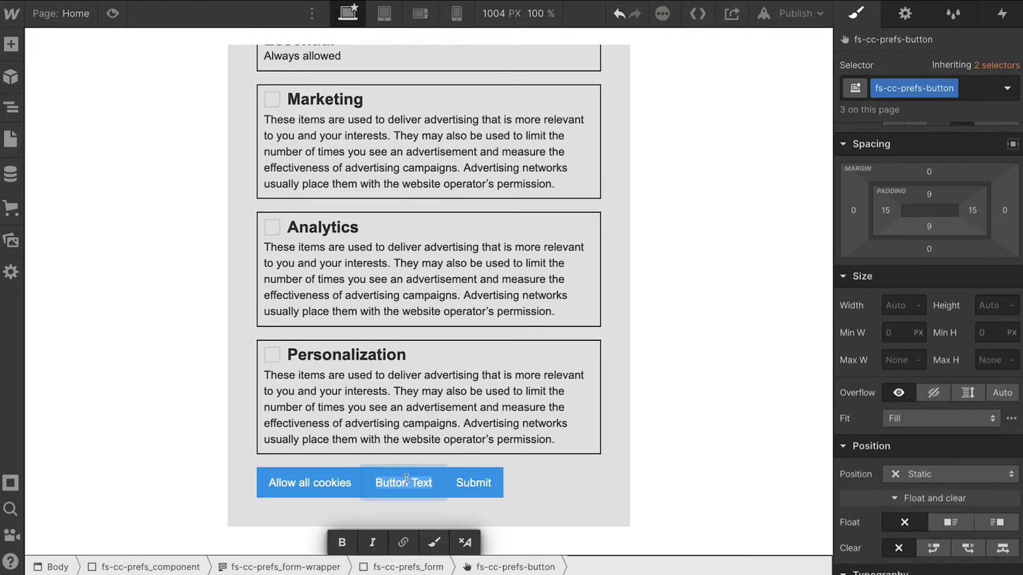
type("Deny all")
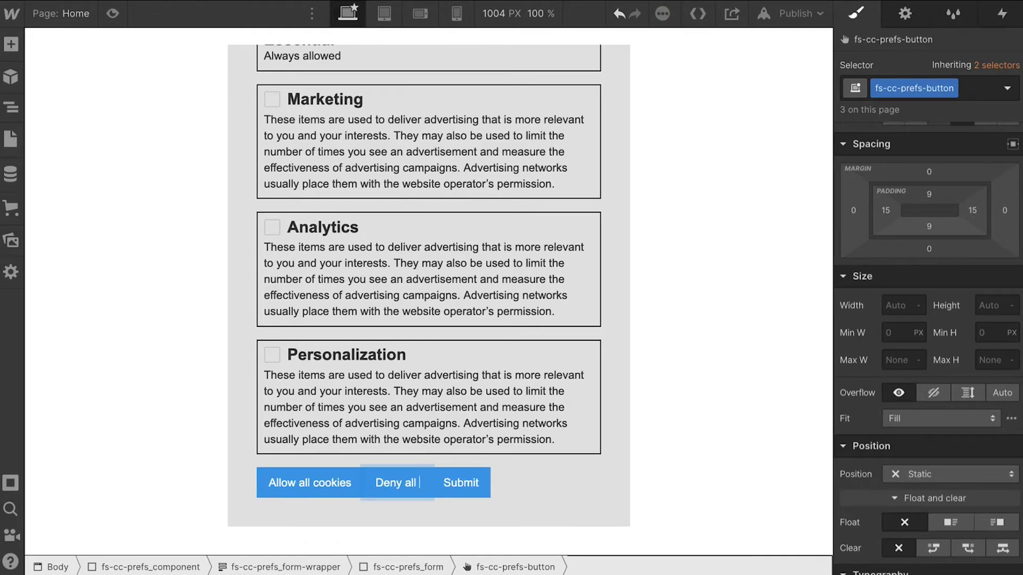
type(" cookies")
Change the Submit button's text to "Save and close" in its form settings
left_click(512, 483)
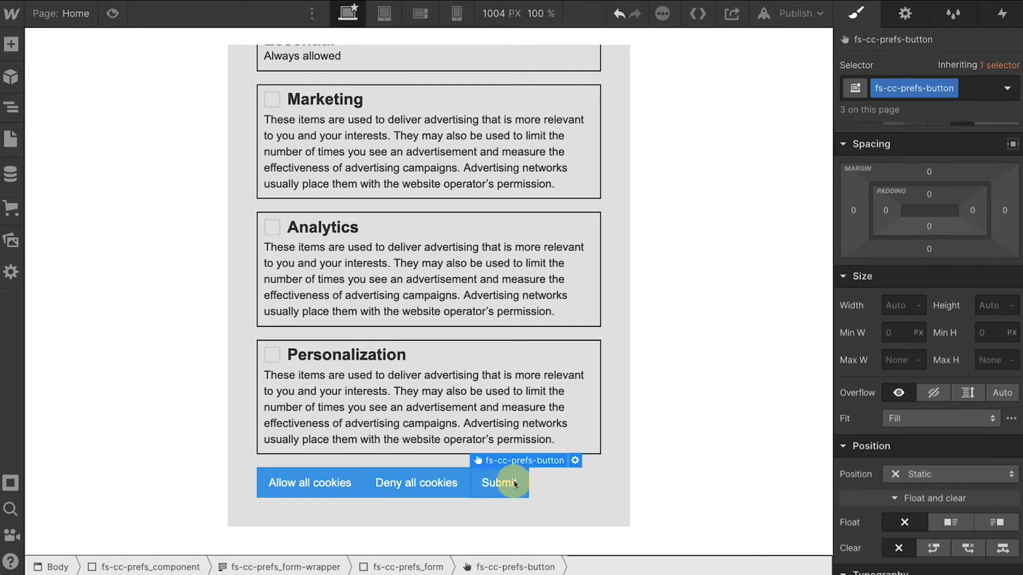
left_click(512, 482)
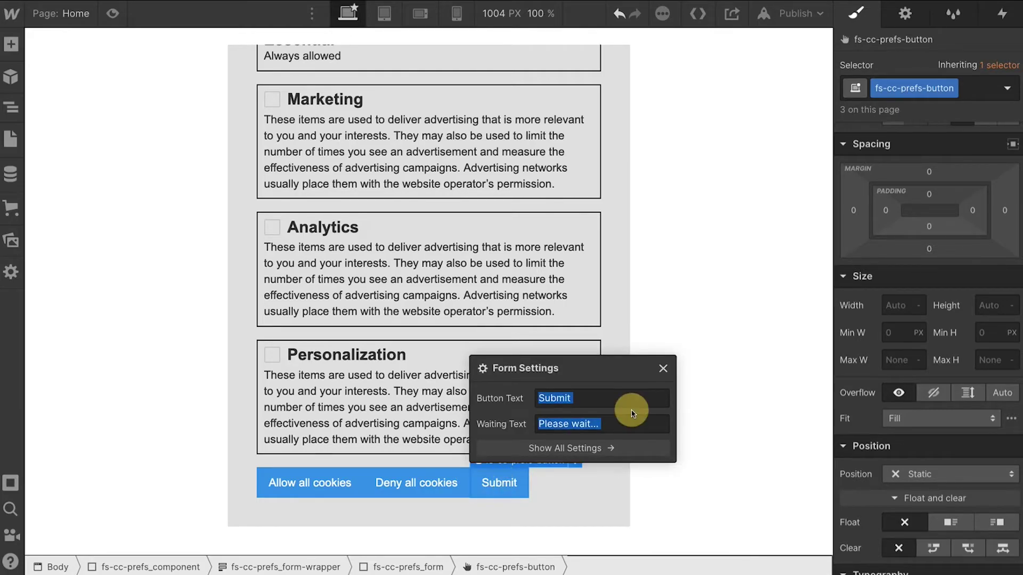
left_click(602, 399)
double_click(602, 399)
type("Sav")
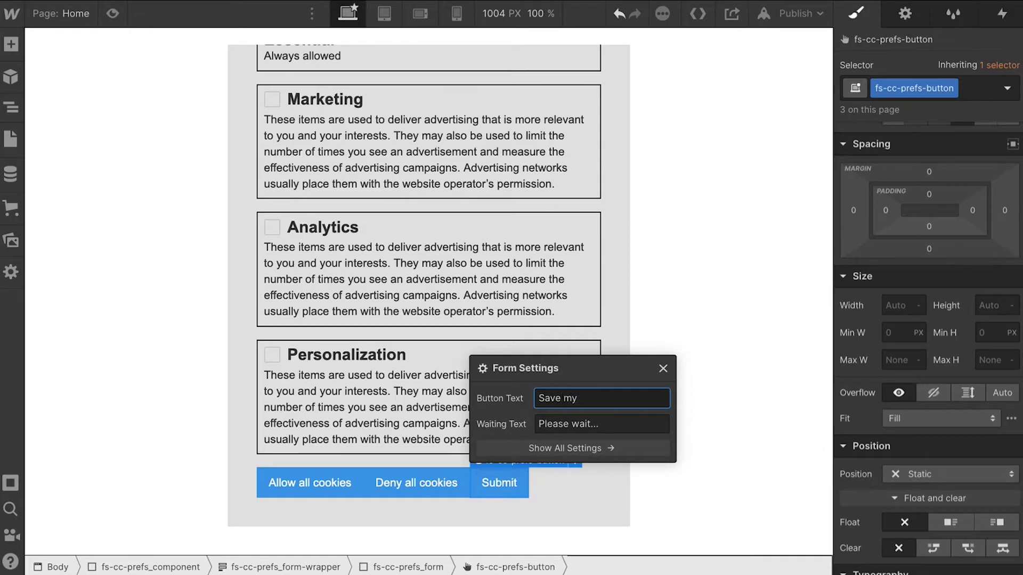
type("e my")
key("BackSpace")
key("BackSpace")
left_click(664, 368)
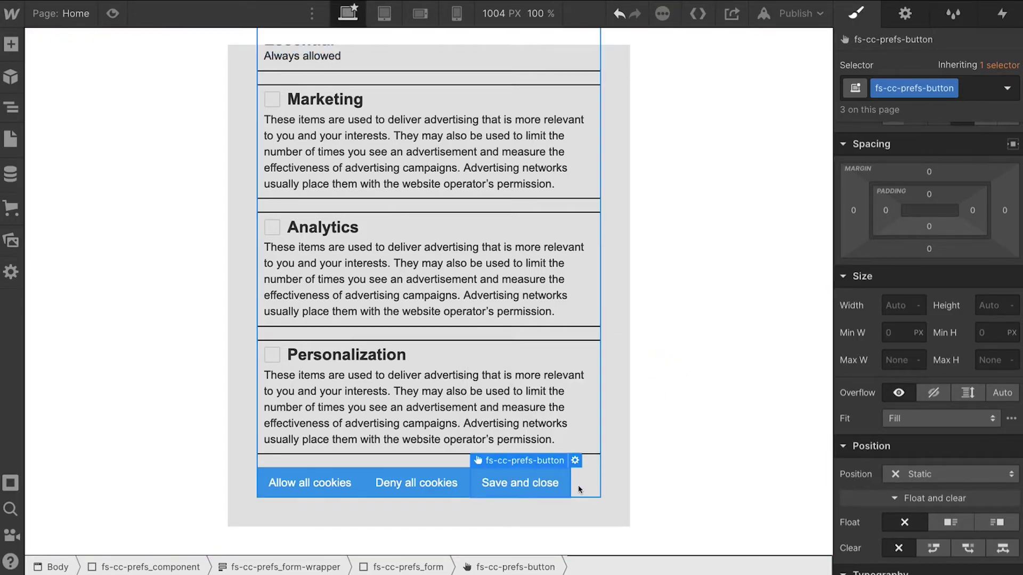
Add a div block at the end of the form and give it the new class fs-cc-prefs-button-row
left_click(416, 483)
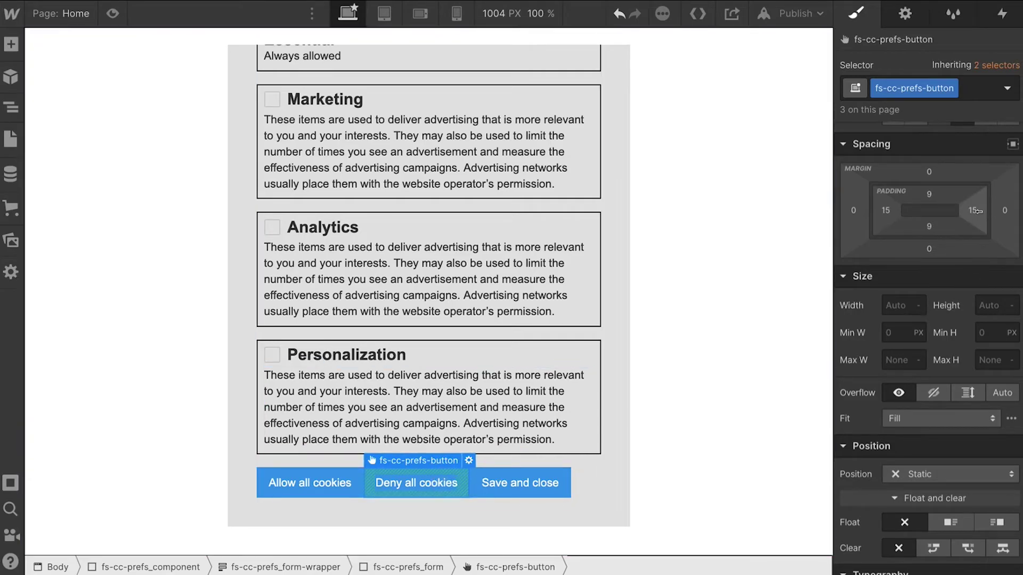
left_click(577, 461)
key("a")
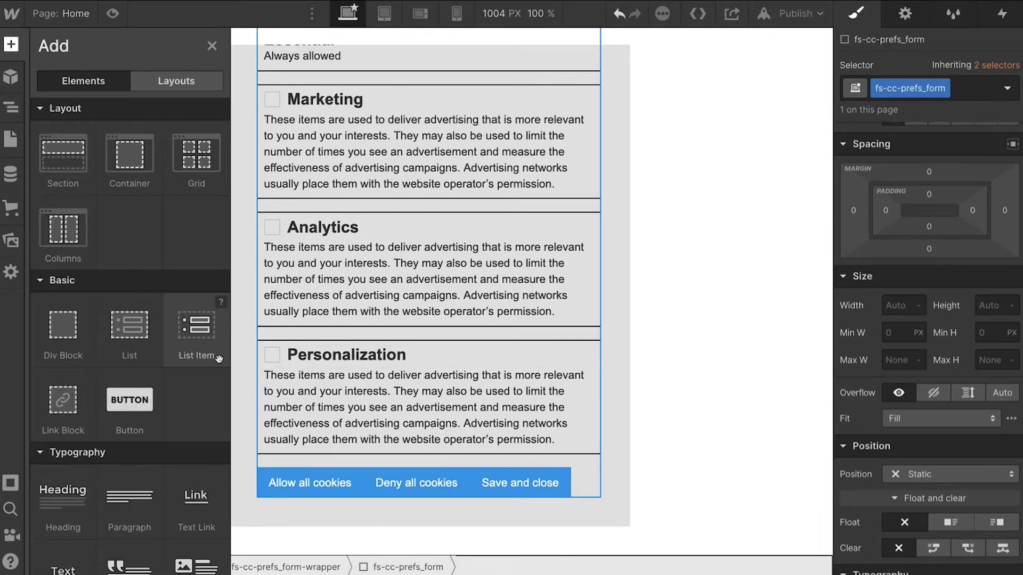
left_click(65, 341)
left_click(927, 85)
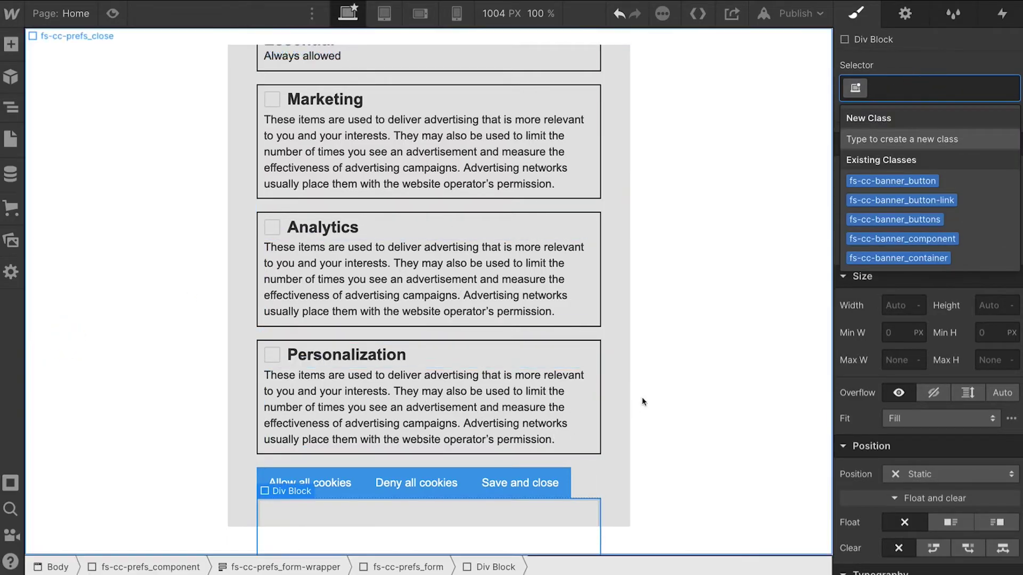
type("fs-cc-pref")
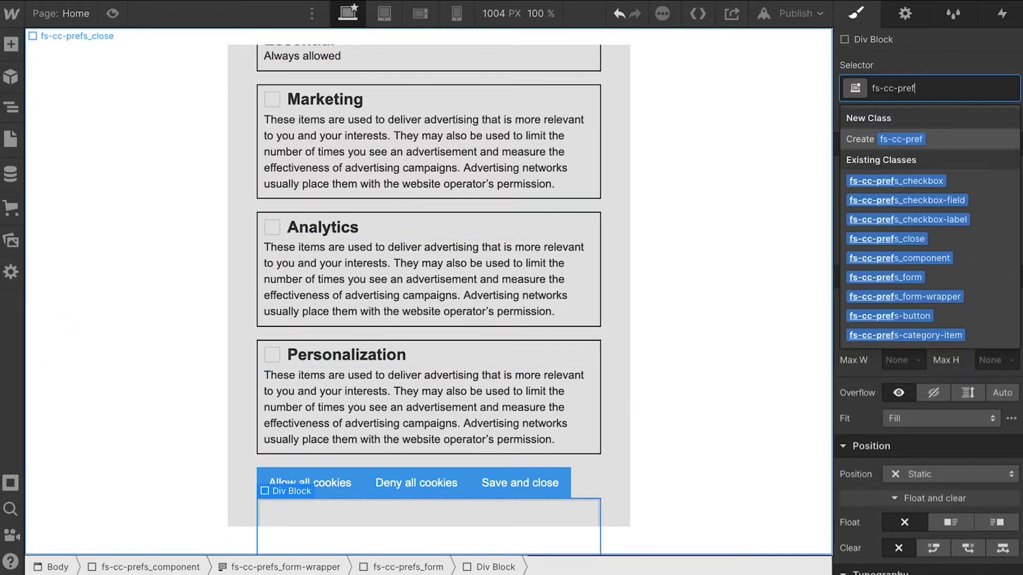
type("s-button-row")
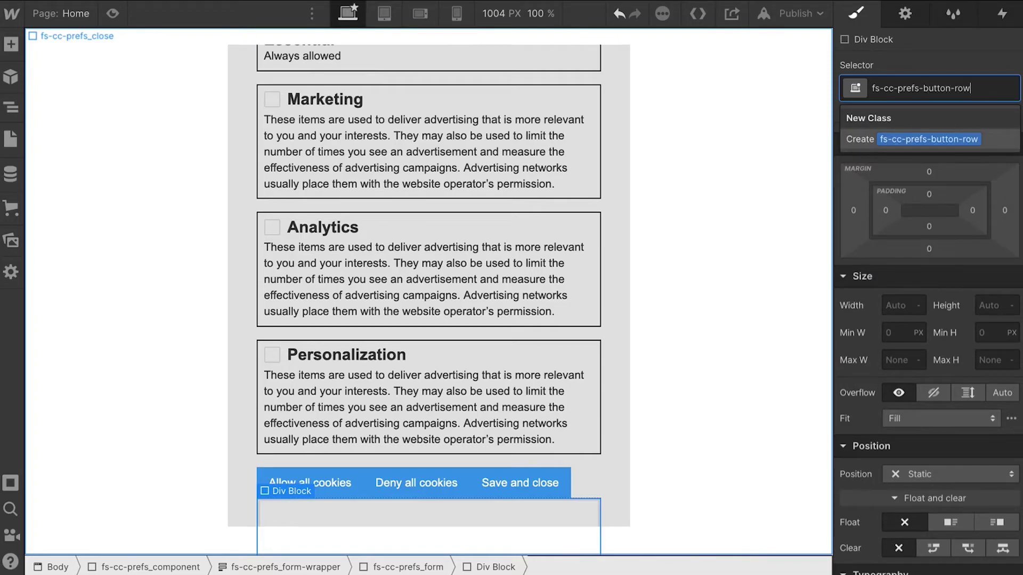
key("Return")
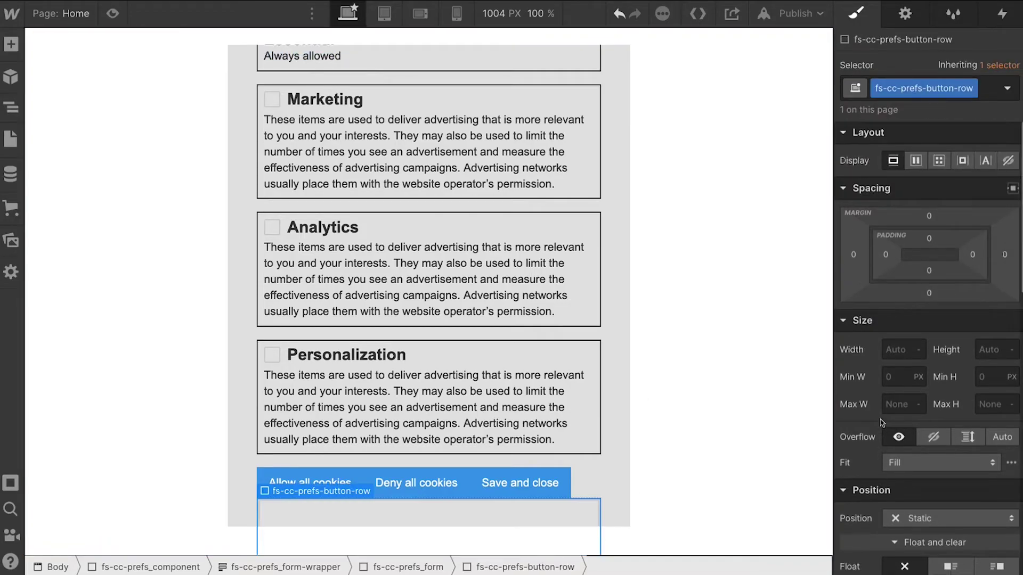
Make fs-cc-prefs-button-row a horizontal flex layout justified with space between, and nest the three buttons inside it in their existing order
left_click(916, 160)
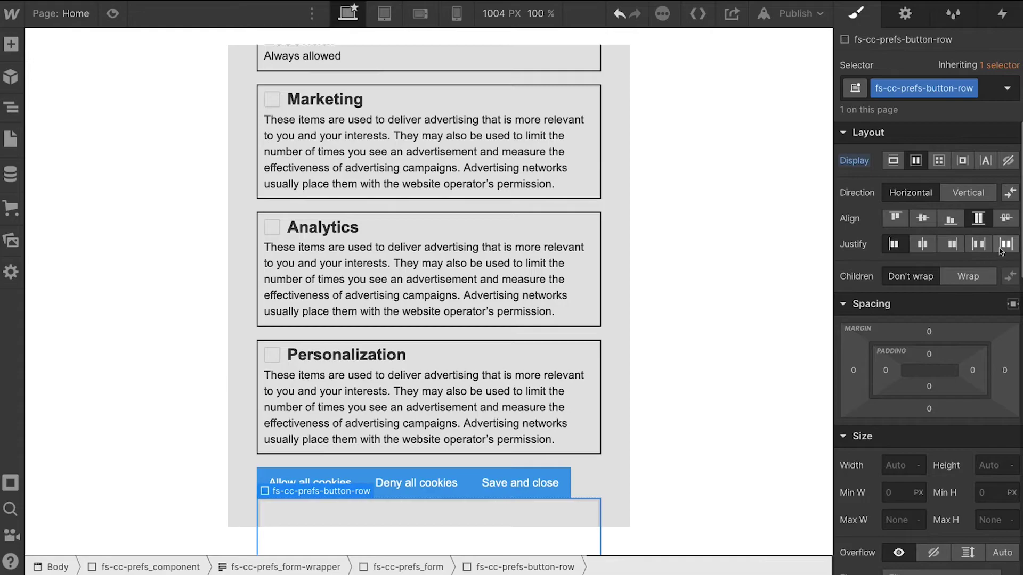
left_click(983, 245)
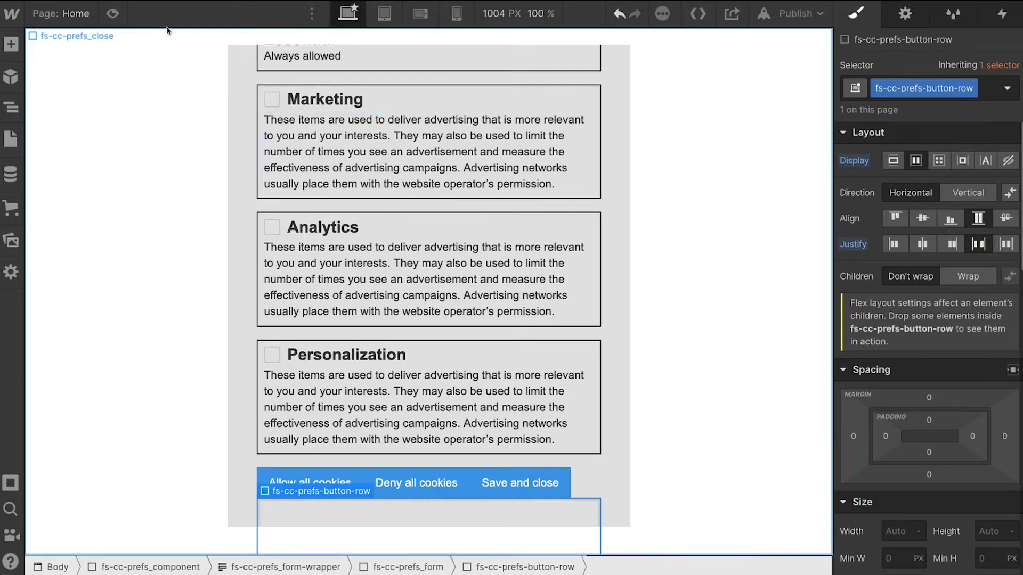
left_click(11, 107)
scroll(148, 488, "down", 1)
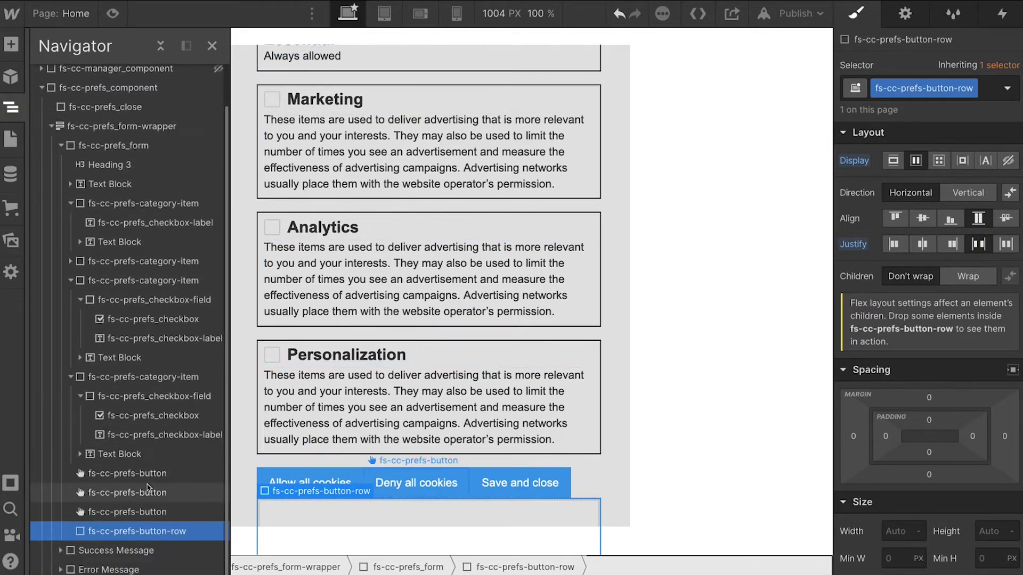
left_click_drag(105, 516, 113, 532)
left_click(114, 513)
left_click_drag(114, 493, 114, 519)
left_click_drag(114, 473, 114, 496)
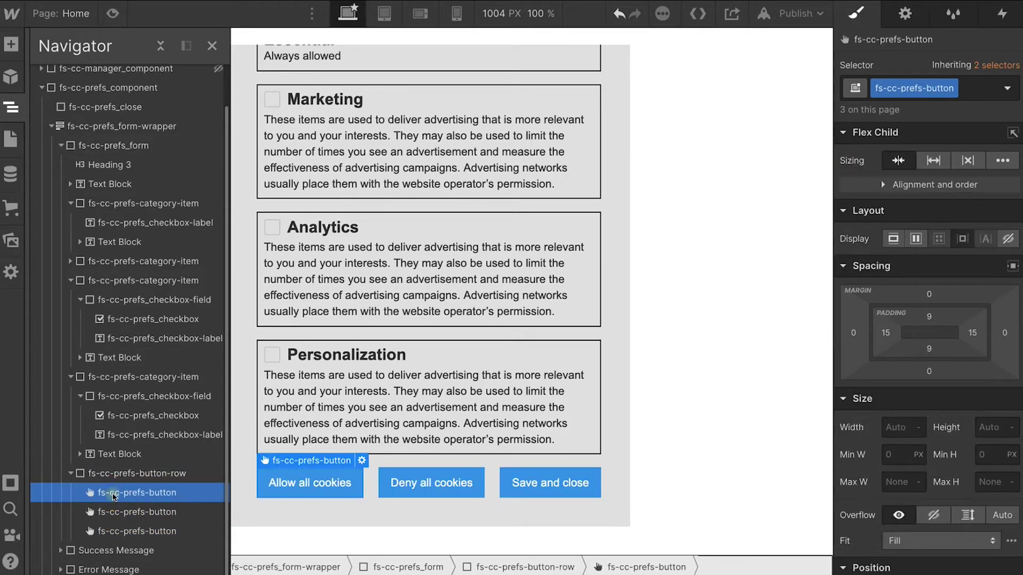
Review the preferences form from heading to button row, and the preferences modal's attribute diagram in the Finsweet Cookie Consent setup guide
left_click(494, 484)
scroll(494, 484, "up", 5)
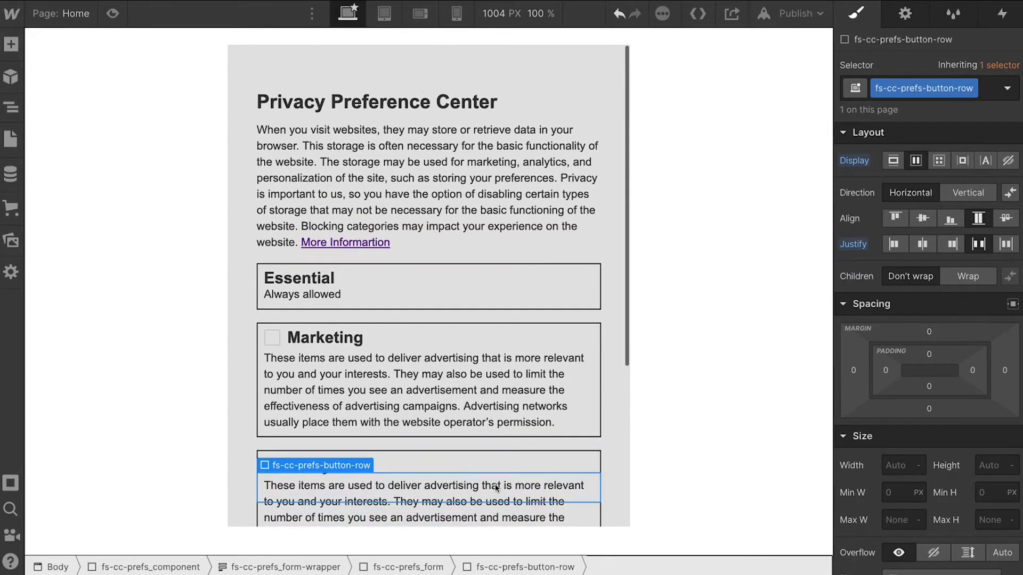
scroll(496, 487, "down", 5)
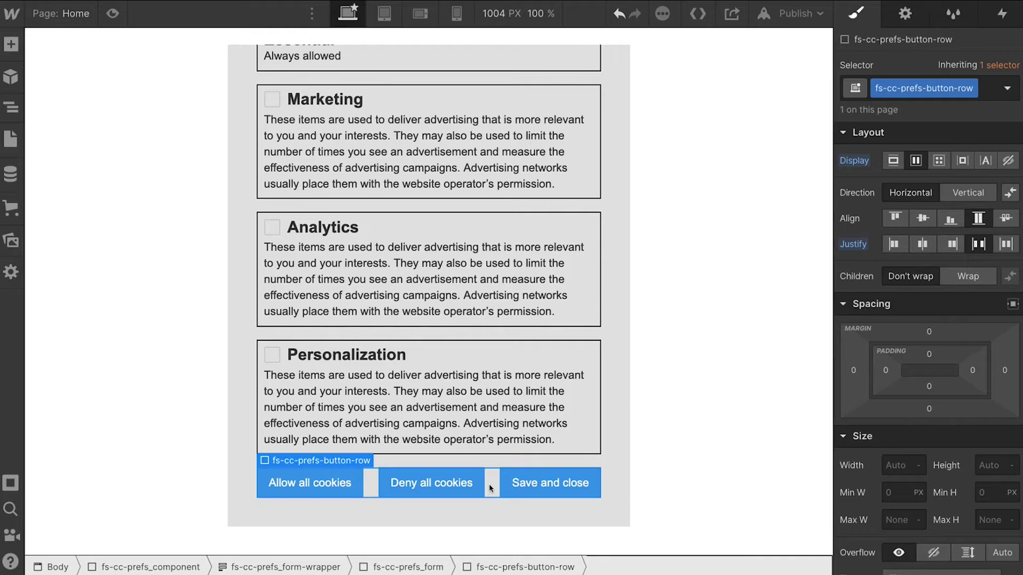
scroll(310, 493, "up", 5)
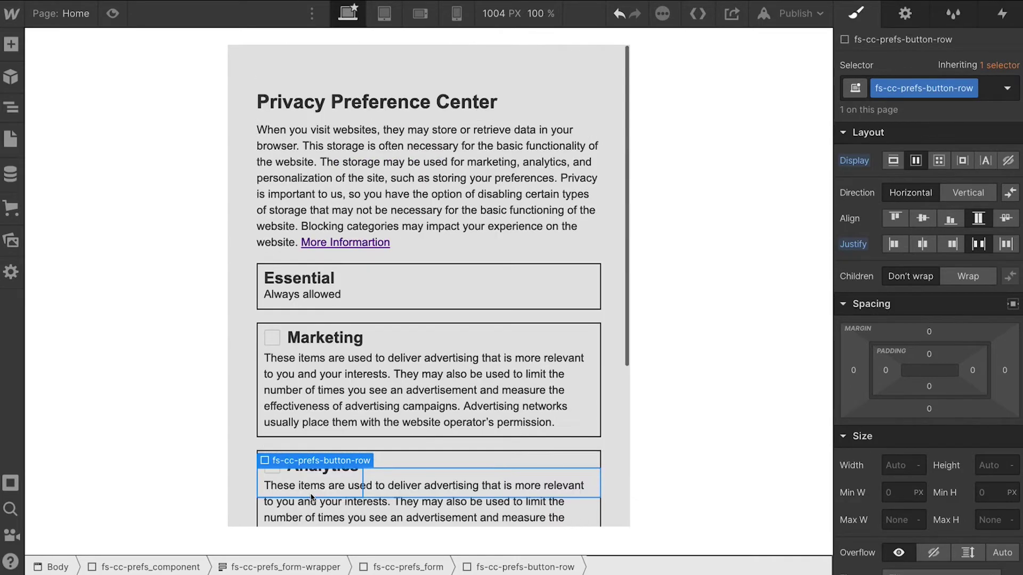
left_click(441, 58)
scroll(442, 59, "down", 1)
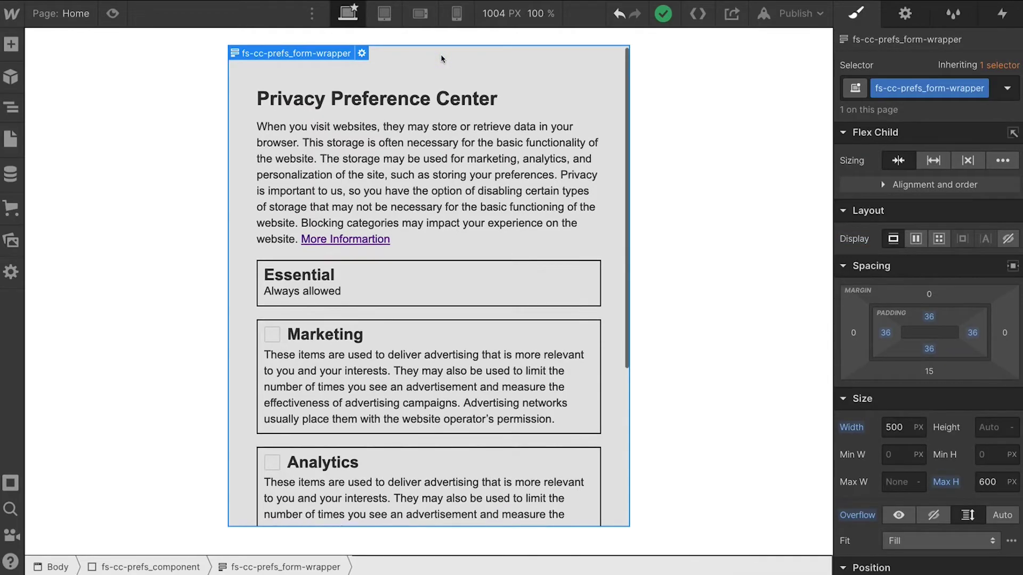
scroll(442, 58, "down", 2)
scroll(441, 59, "up", 3)
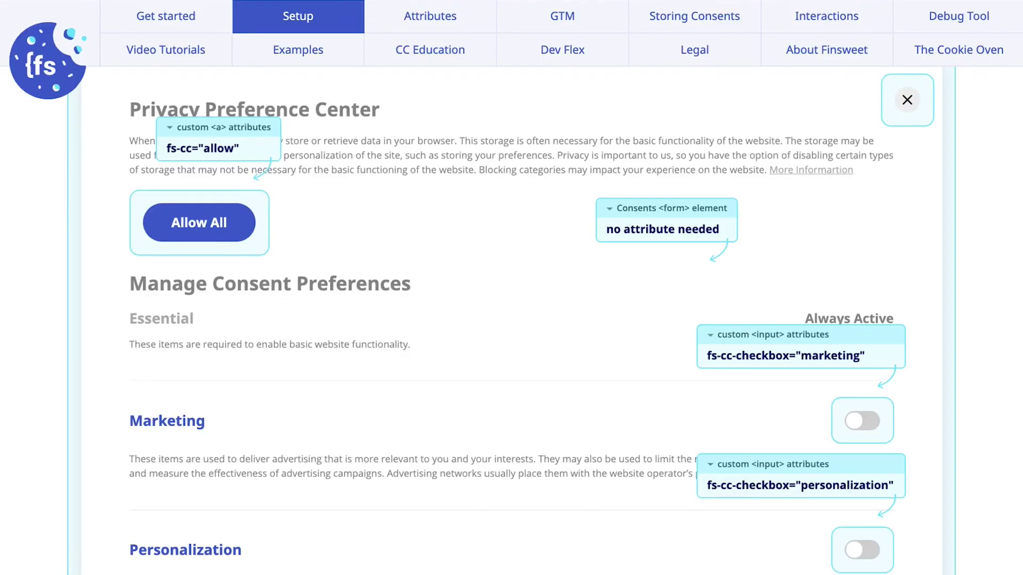
scroll(486, 146, "up", 3)
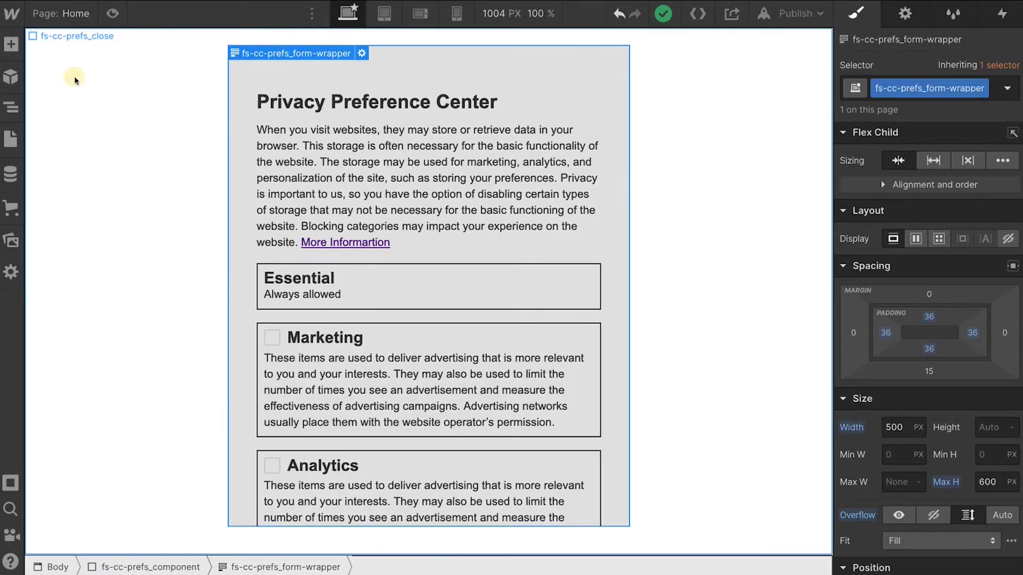
Add the custom attribute fs-cc="preferences" to the outer fs-cc-prefs_component div
left_click(75, 76)
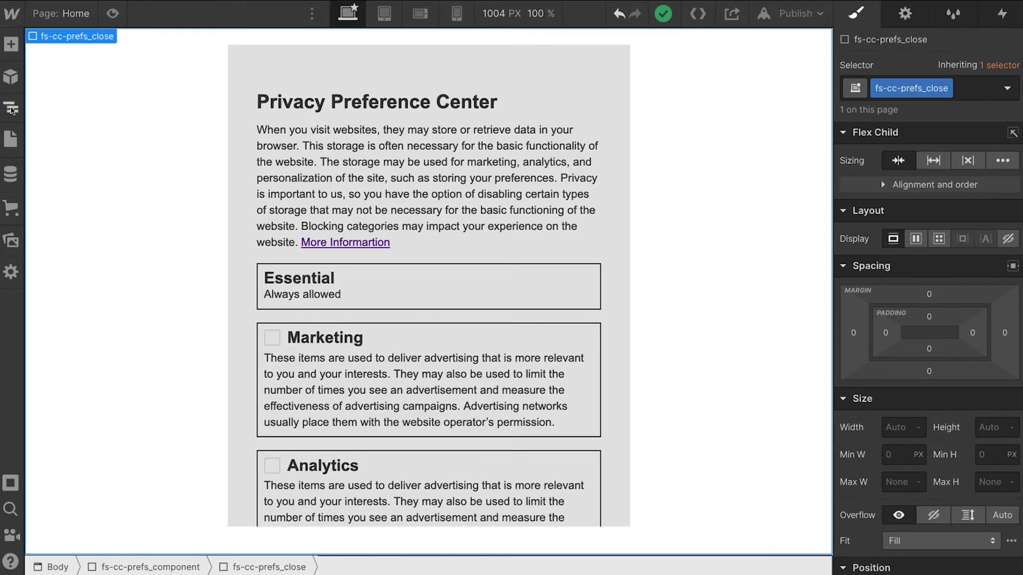
left_click(11, 108)
left_click(52, 128)
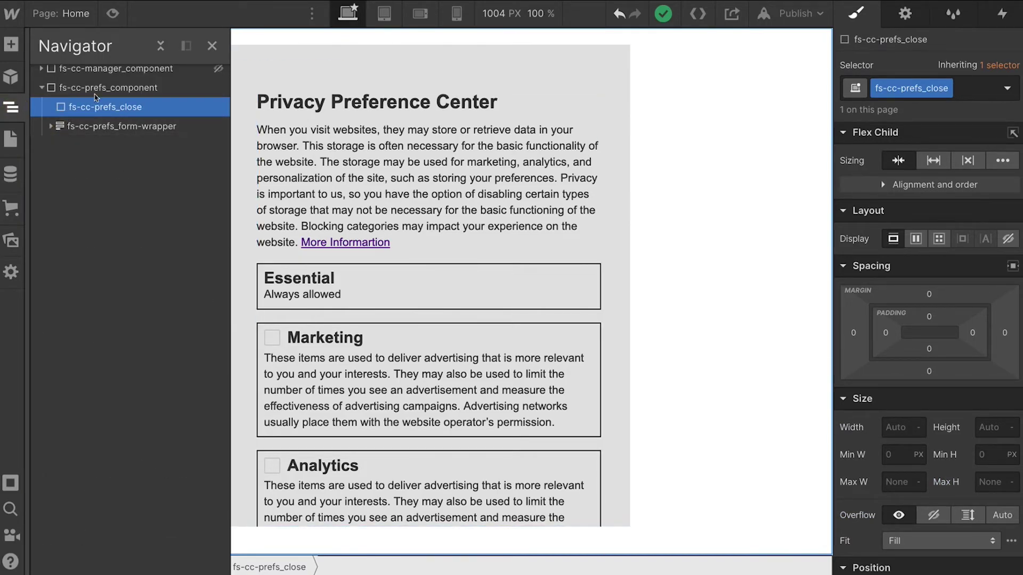
left_click(80, 88)
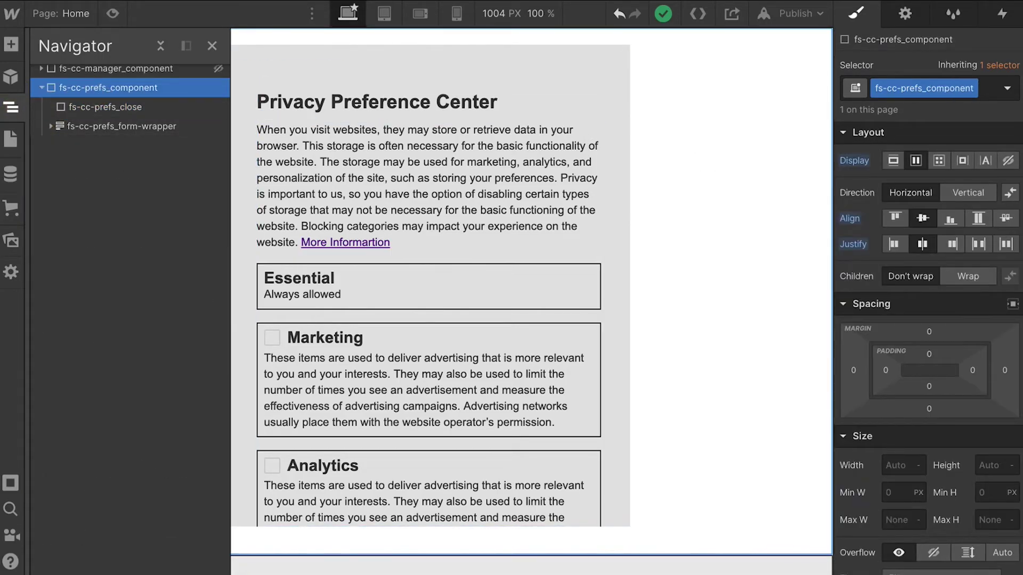
left_click(904, 13)
left_click(1009, 148)
type("fs-cc")
key("Tab")
type("pref")
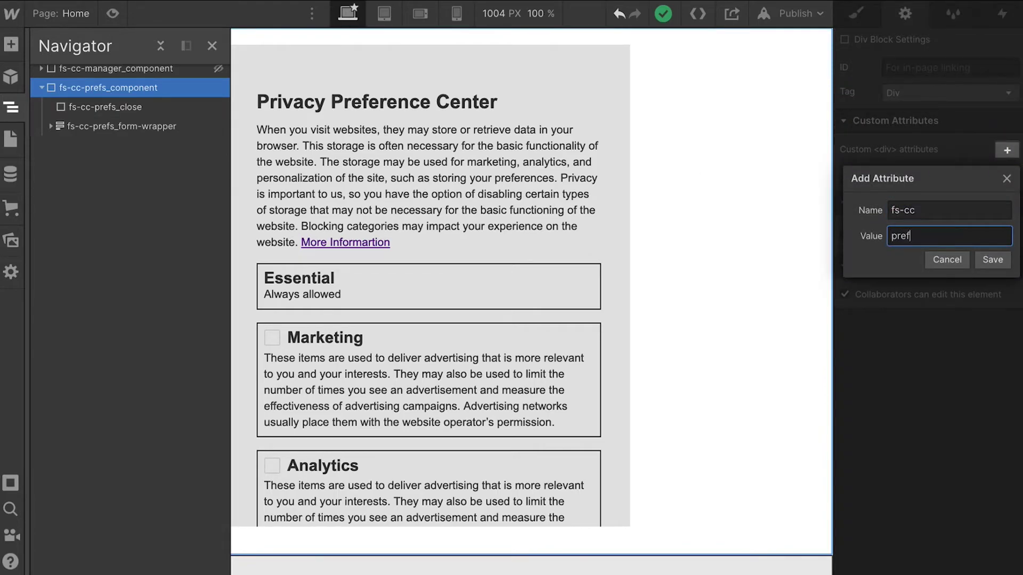
key("Return")
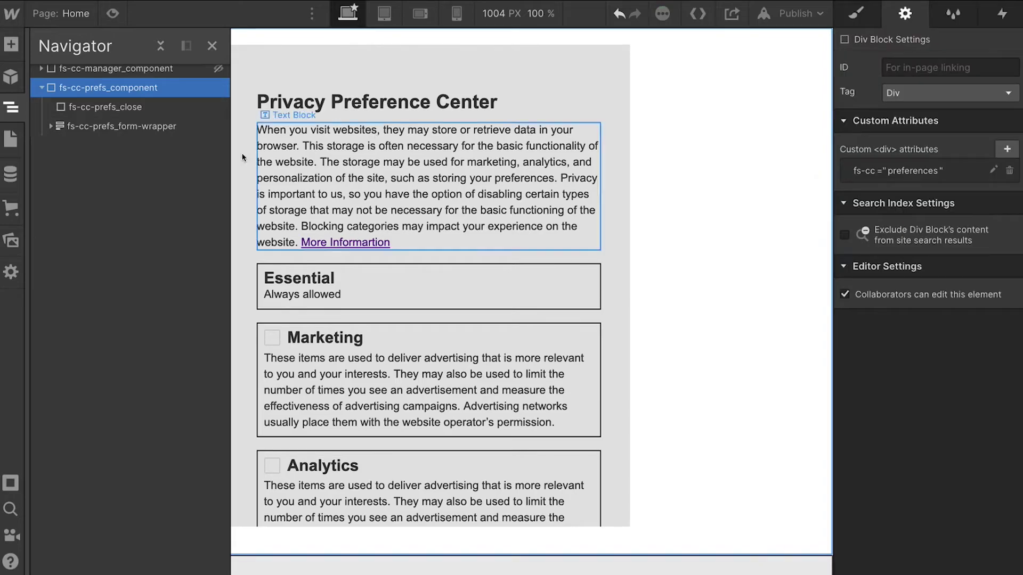
Add the custom attribute fs-cc="close" to the fs-cc-prefs_close div
left_click(135, 104)
left_click(1007, 149)
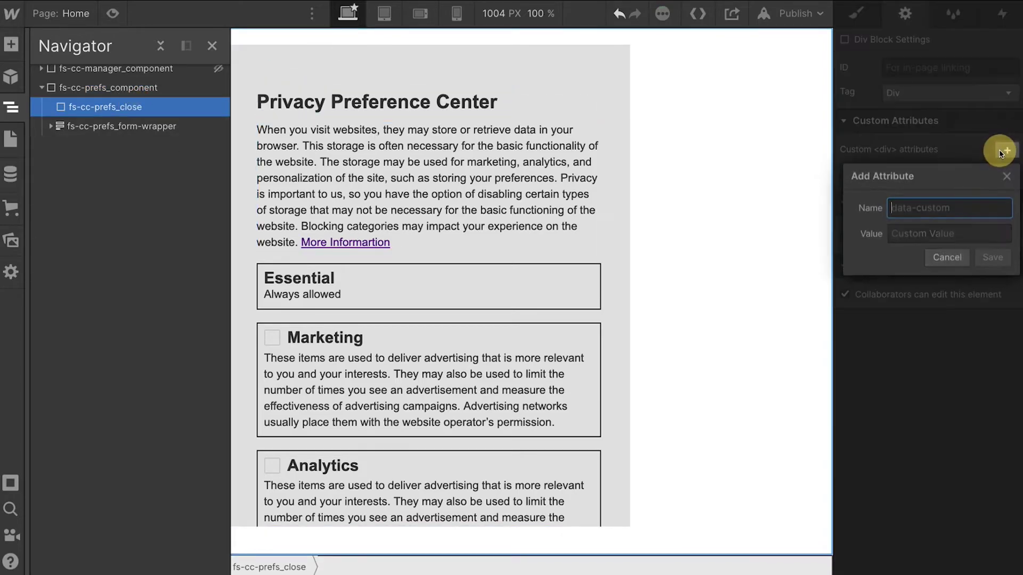
type("fs-cc")
key("Tab")
type("close")
key("Return")
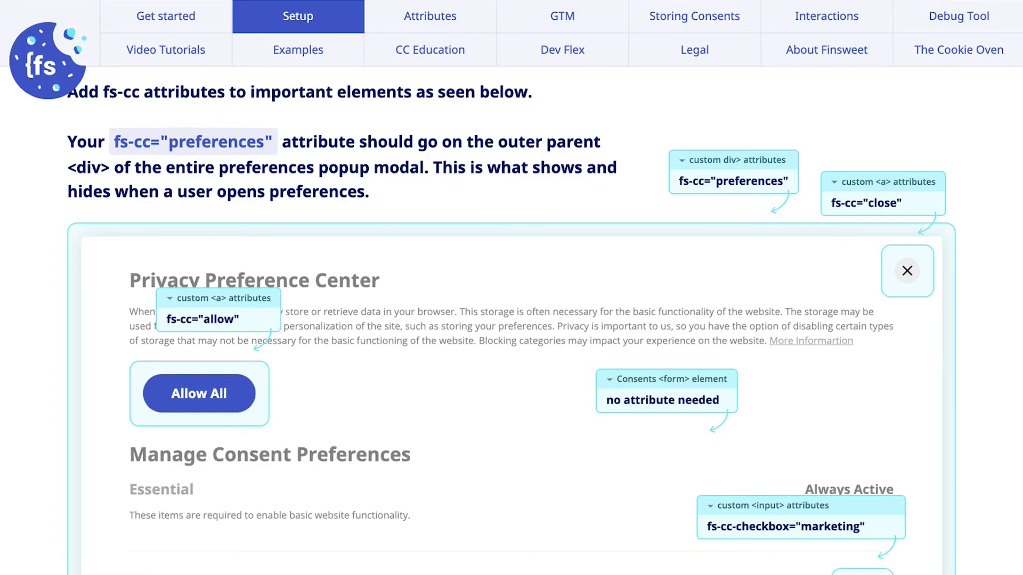
Check the Finsweet setup guide for the custom attribute required on the Allow All button
scroll(320, 220, "down", 3)
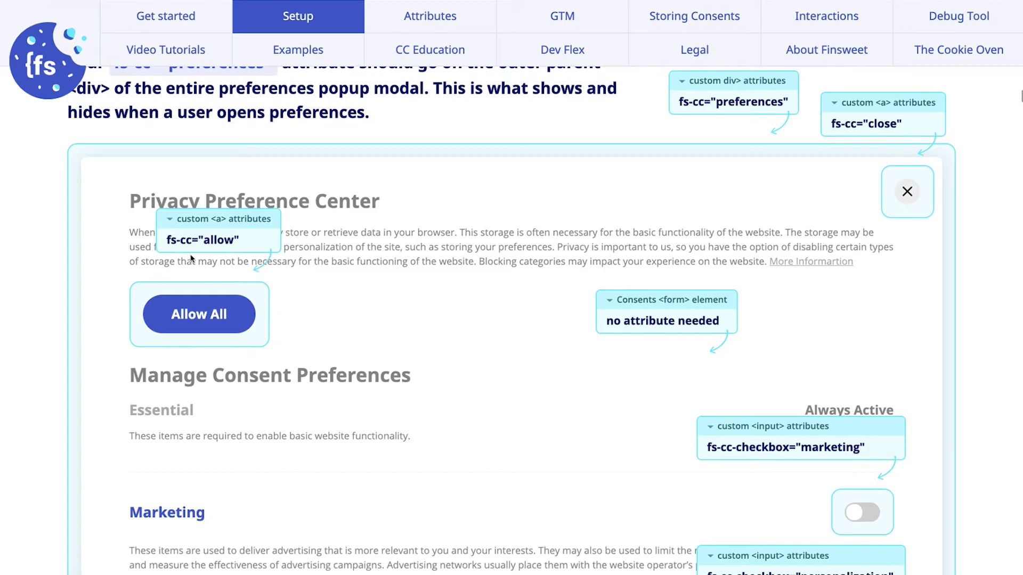
left_click_drag(257, 243, 145, 234)
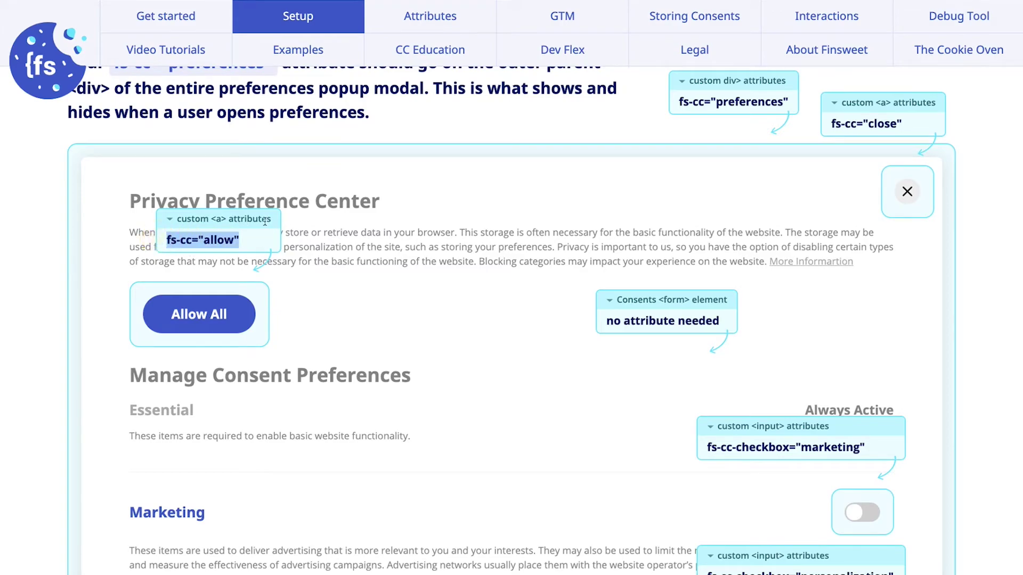
scroll(209, 269, "down", 10)
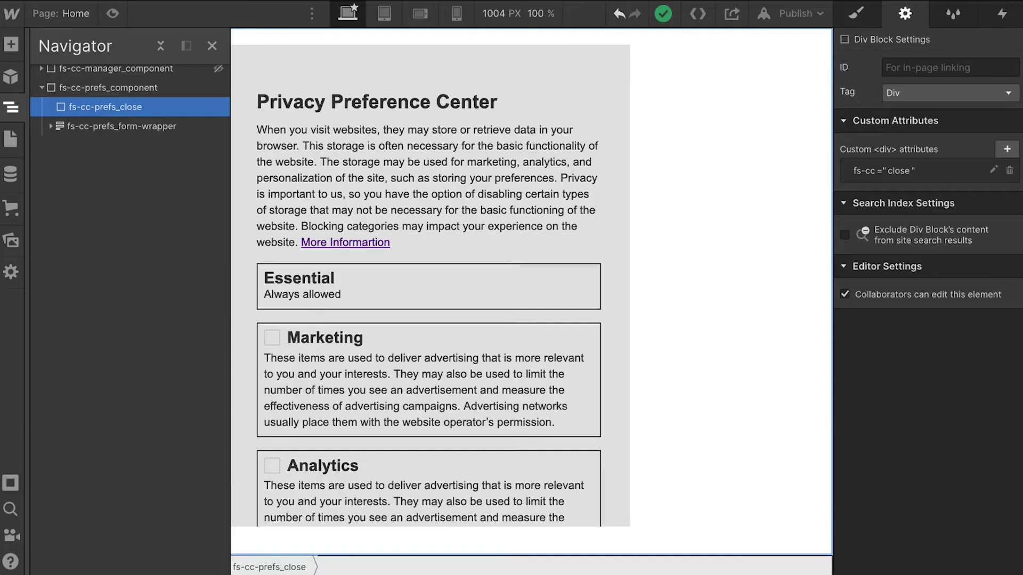
Add the custom attribute fs-cc="allow" to the Allow all cookies button
scroll(305, 430, "down", 5)
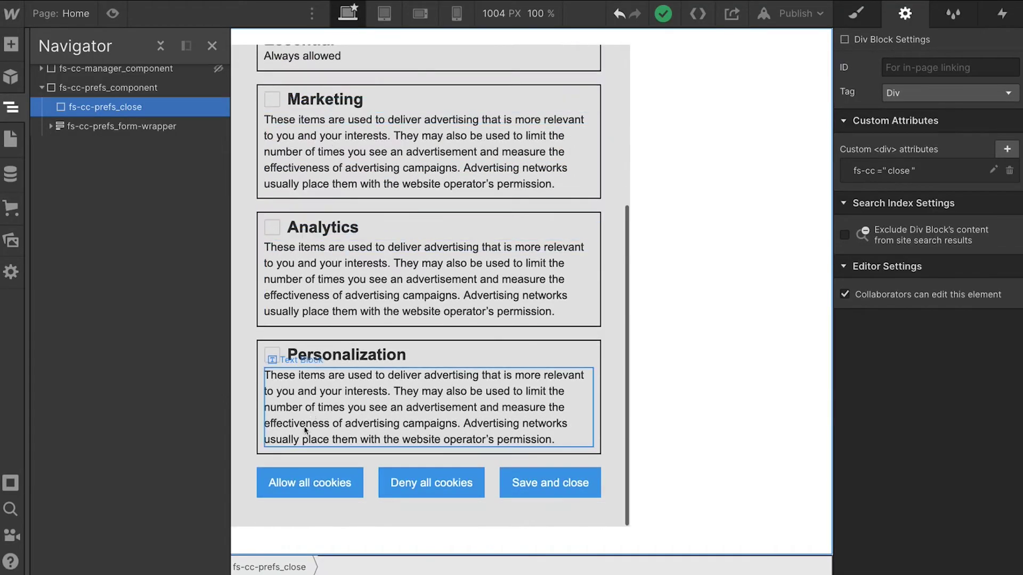
left_click(299, 478)
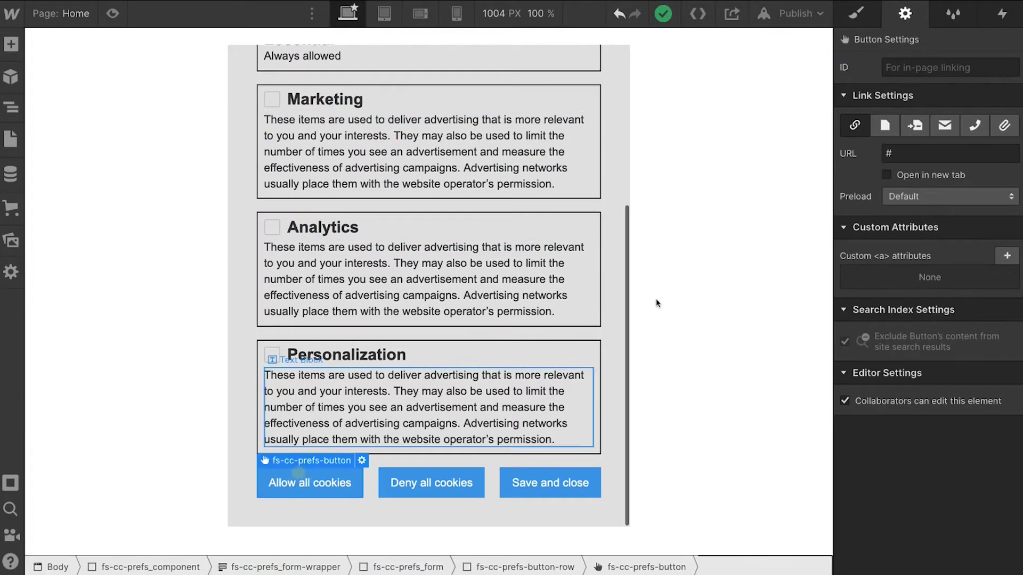
left_click(1008, 256)
type("fs-cc")
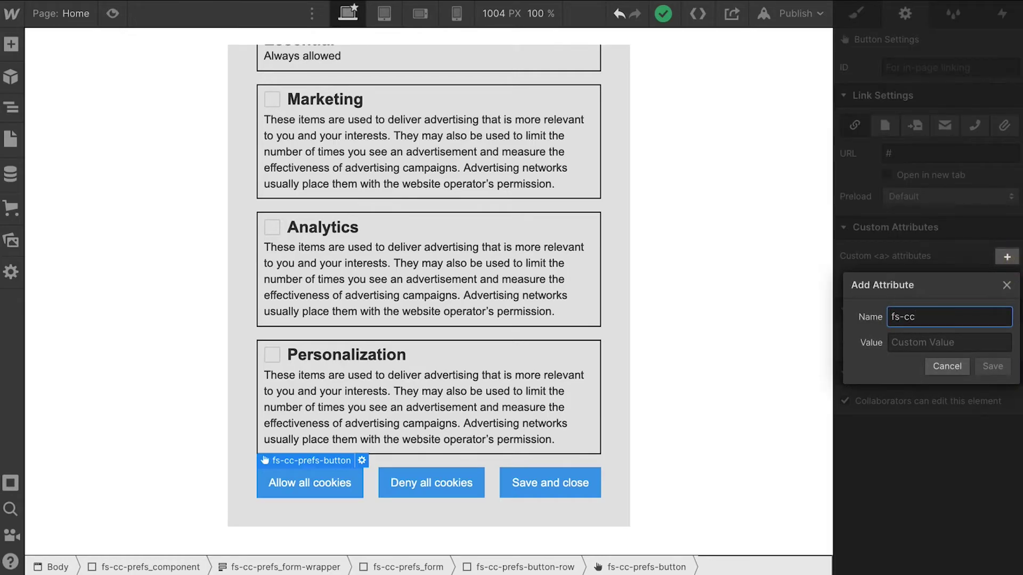
key("Tab")
type("allow")
key("Return")
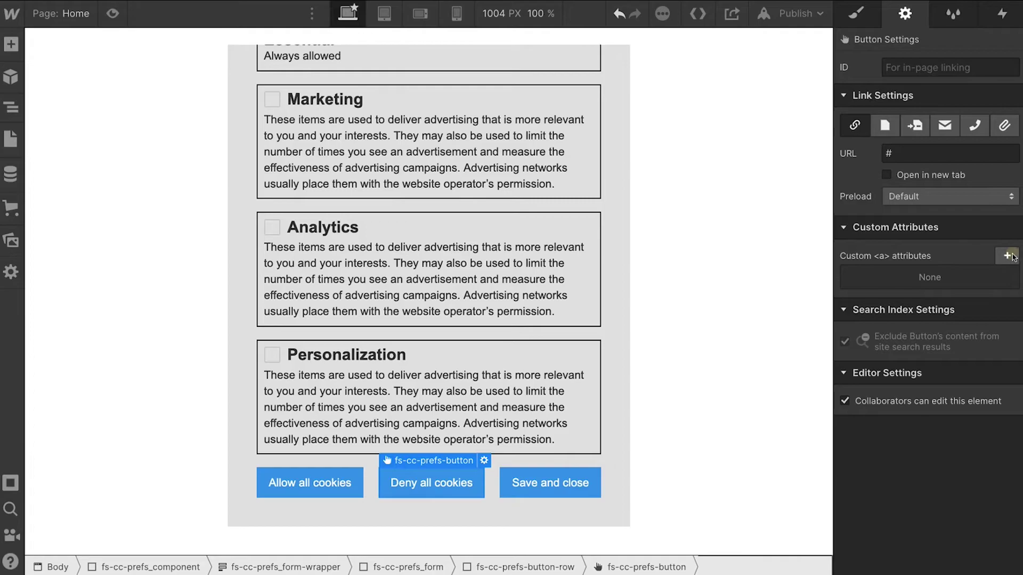
Add the custom attribute fs-cc="deny" to the Deny all cookies button
left_click(1008, 256)
type("fs-cc")
key("Tab")
type("de")
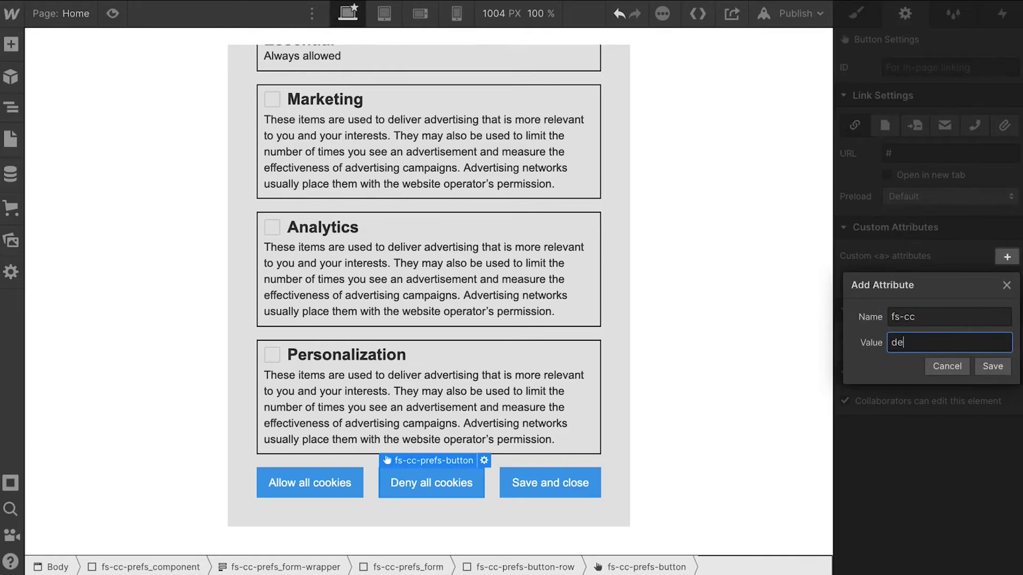
type("ny")
key("Return")
Add the custom attribute fs-cc="submit" to the Save and close button
left_click(549, 483)
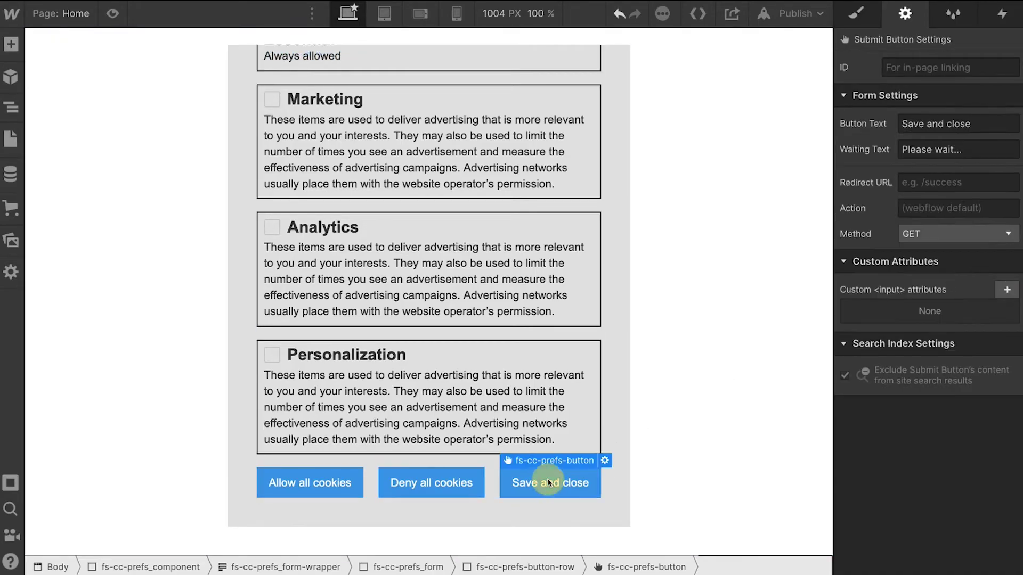
left_click(1007, 290)
type("fs-cc")
key("Tab")
type("submit")
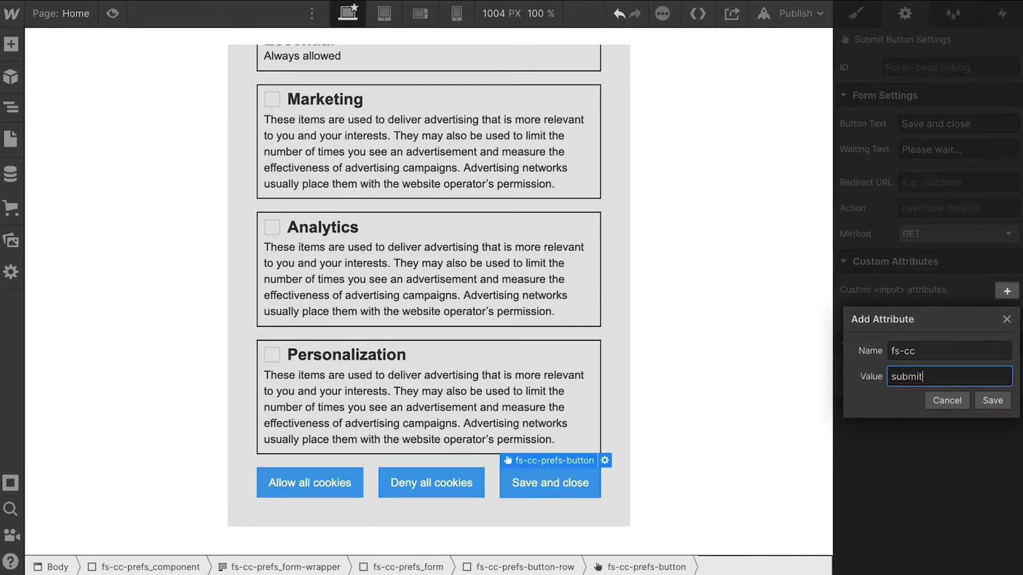
key("Return")
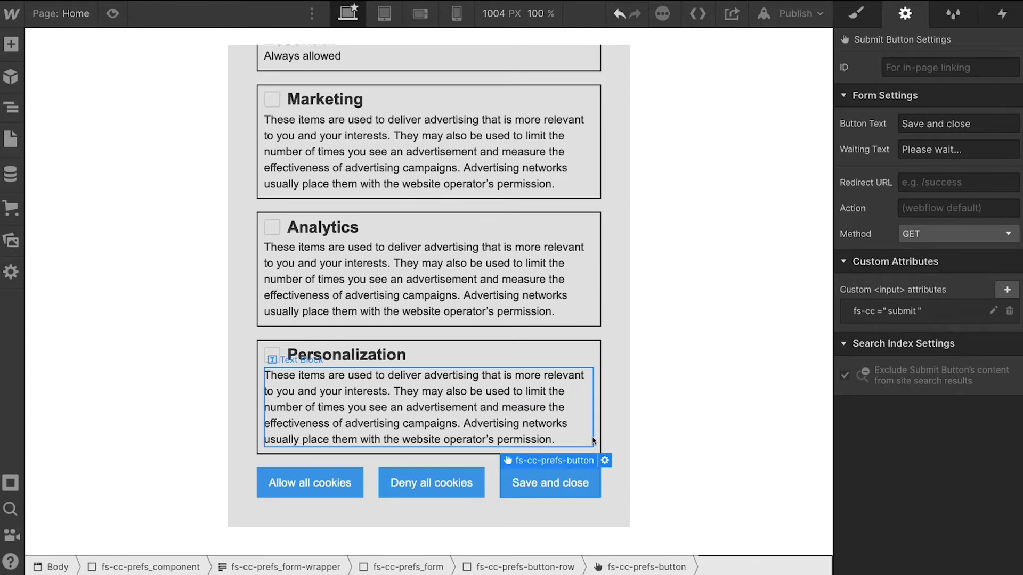
Review the fs-cc-prefs-button class styling on the Allow all cookies and Deny all cookies buttons
left_click(856, 13)
left_click(456, 481)
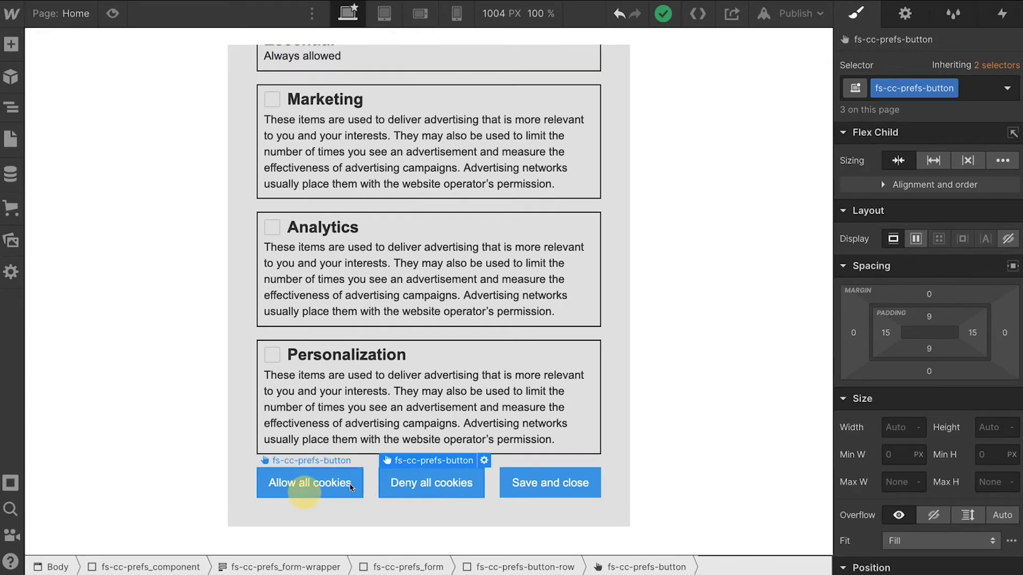
left_click(330, 484)
scroll(933, 414, "down", 8)
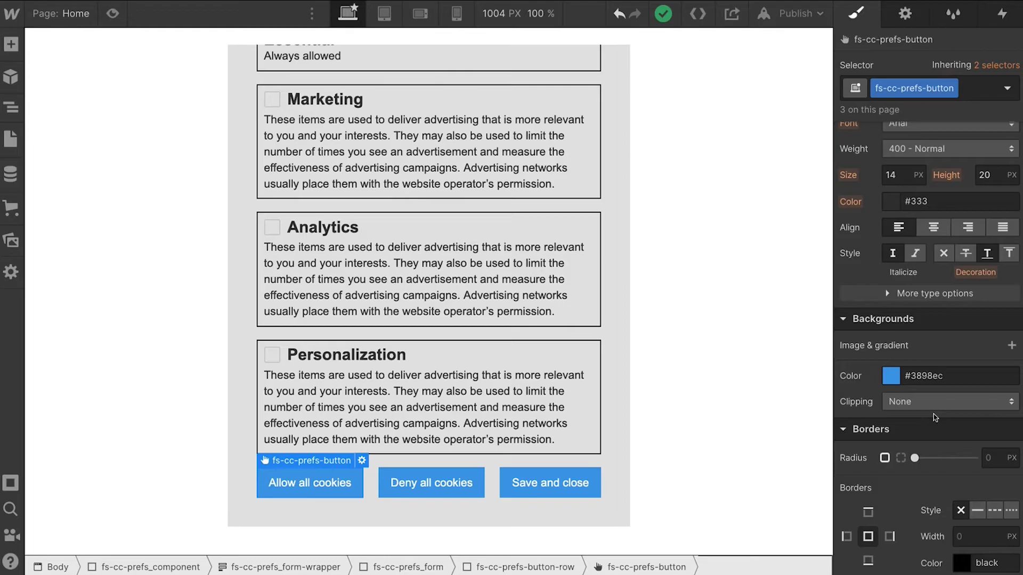
left_click(424, 482)
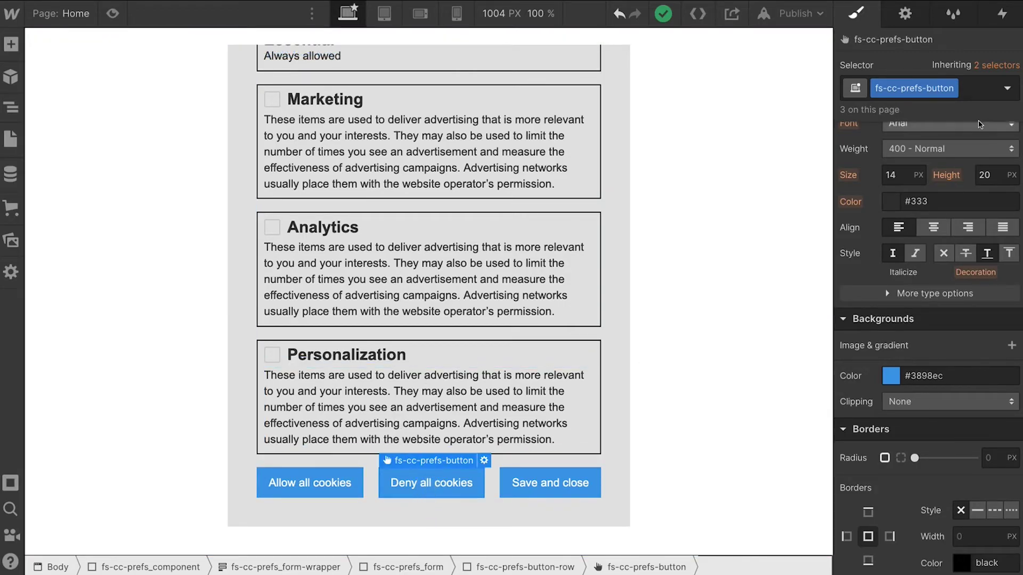
left_click(979, 80)
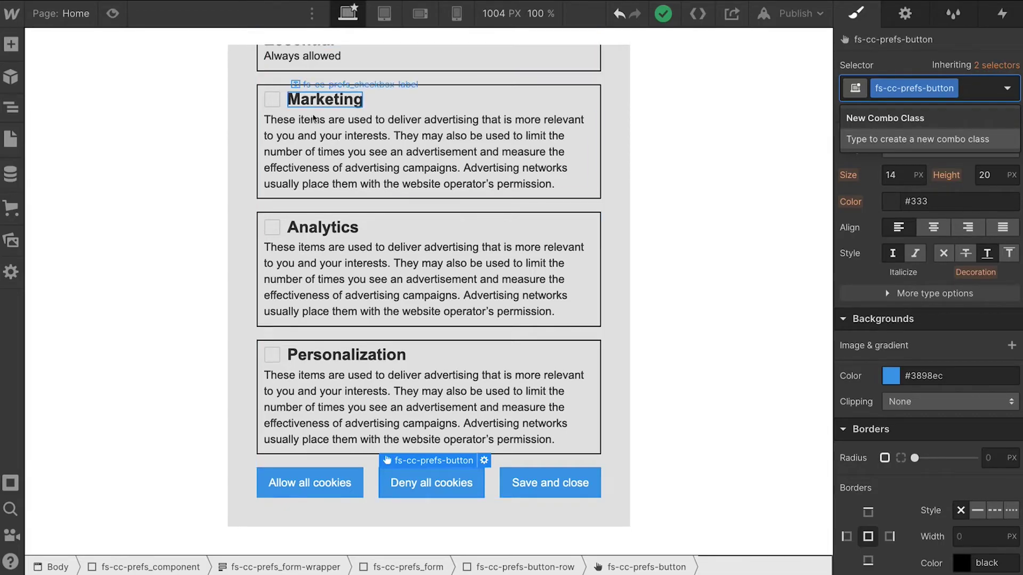
Check the Finsweet setup guide for the custom attributes required on the category checkboxes
left_click(271, 228)
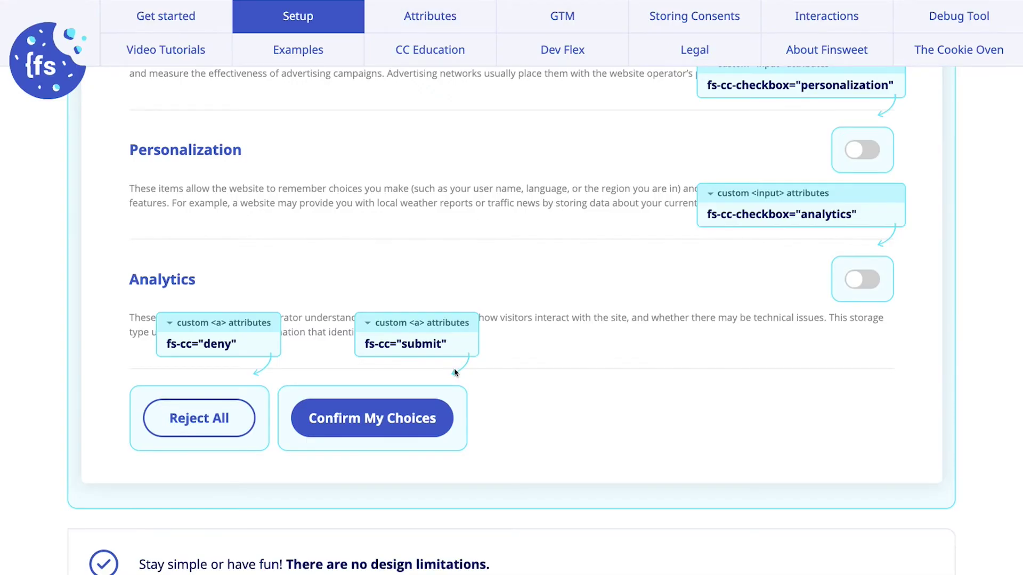
scroll(454, 368, "up", 5)
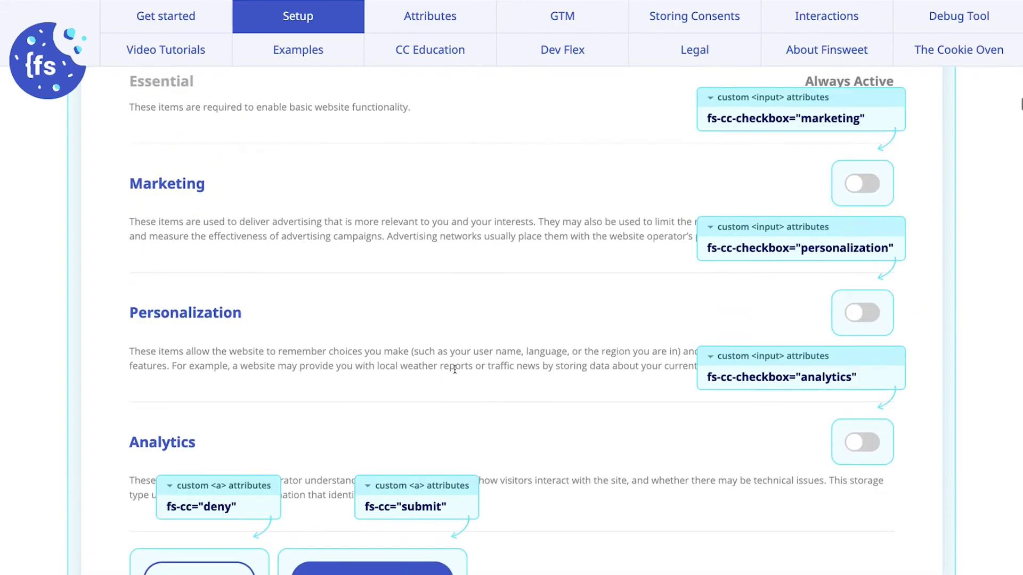
scroll(826, 213, "up", 2)
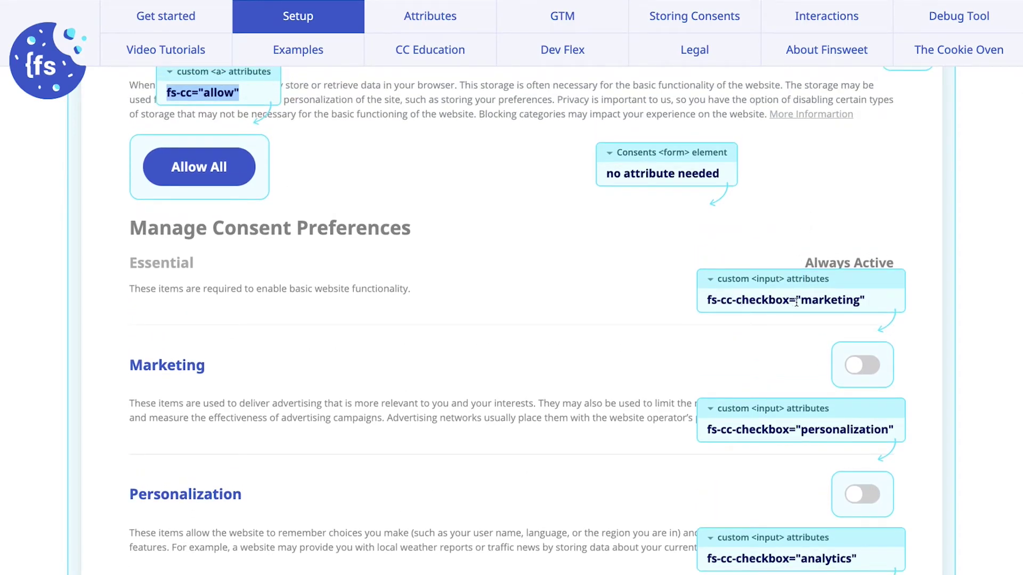
left_click_drag(796, 302, 699, 307)
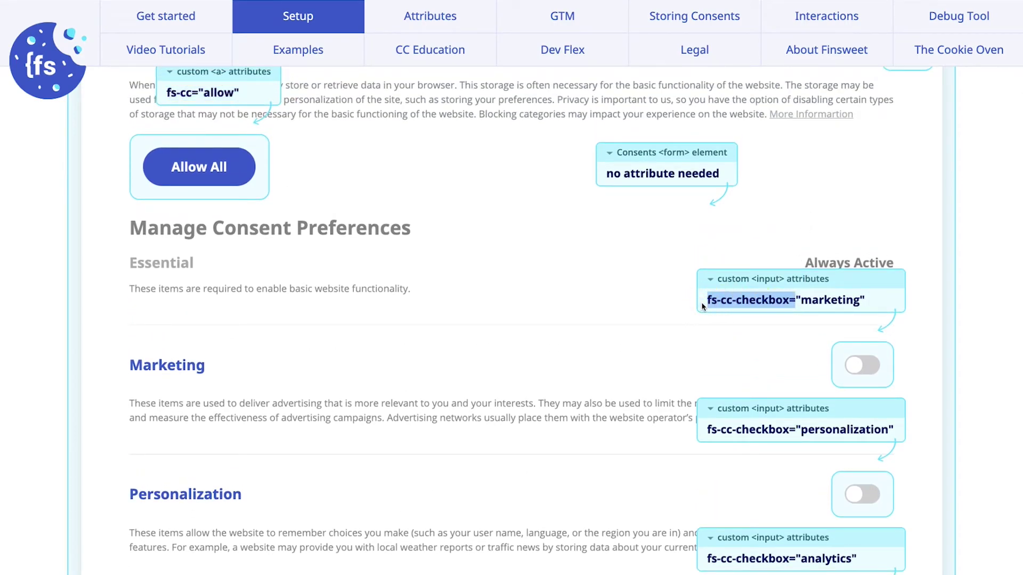
scroll(895, 289, "down", 3)
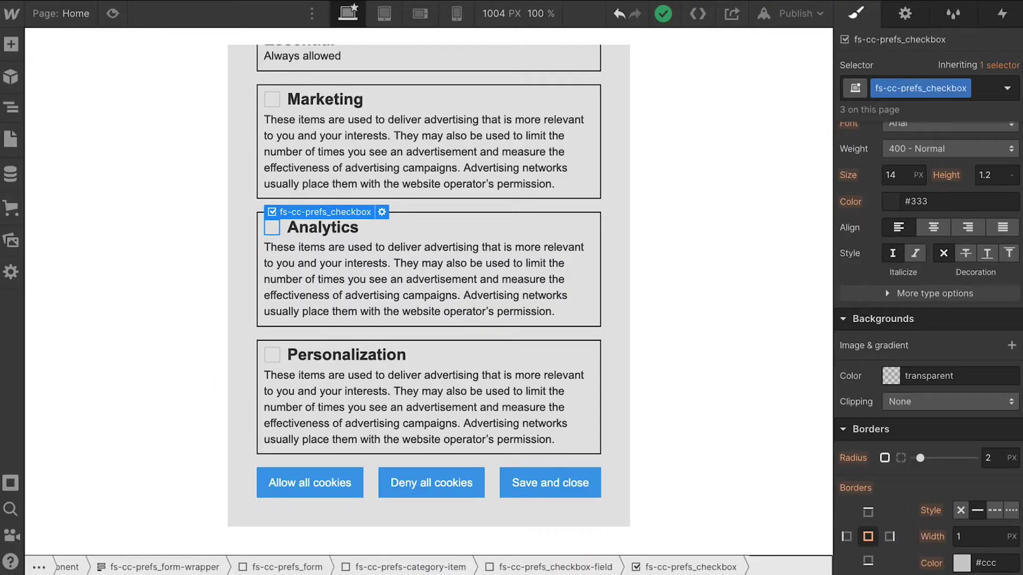
In Webflow, add the custom attribute fs-cc-checkbox="marketing" to the Marketing checkbox
left_click(271, 99)
left_click(905, 14)
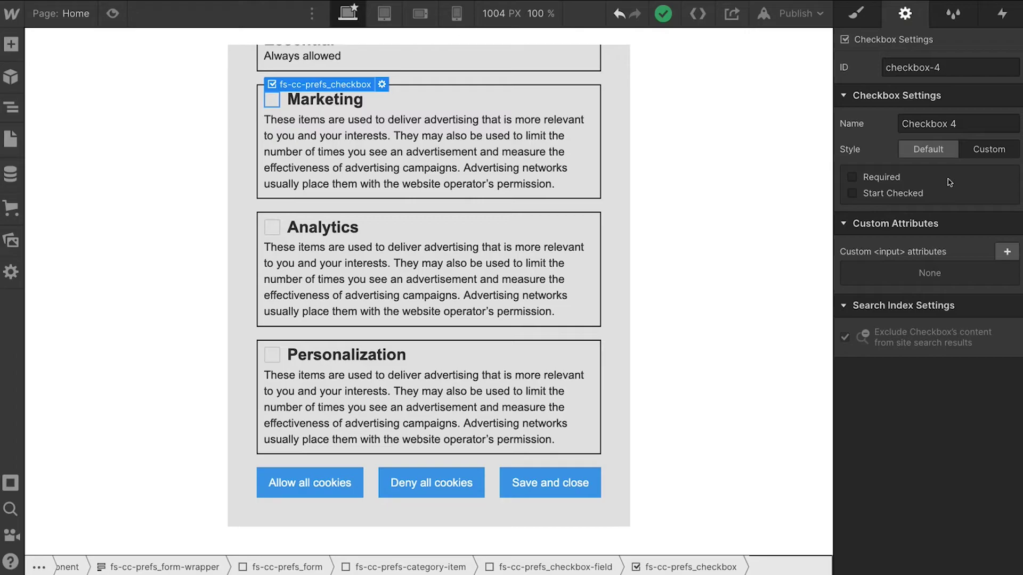
left_click(1006, 253)
type("fs-cc-checkbox")
key("ctrl+a")
left_click(949, 338)
type("marketing")
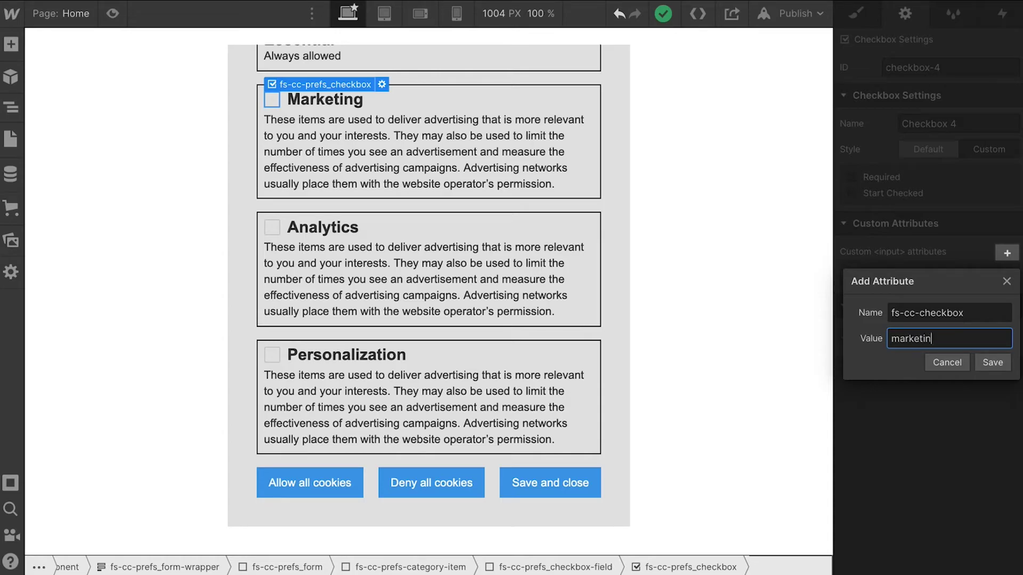
key("Return")
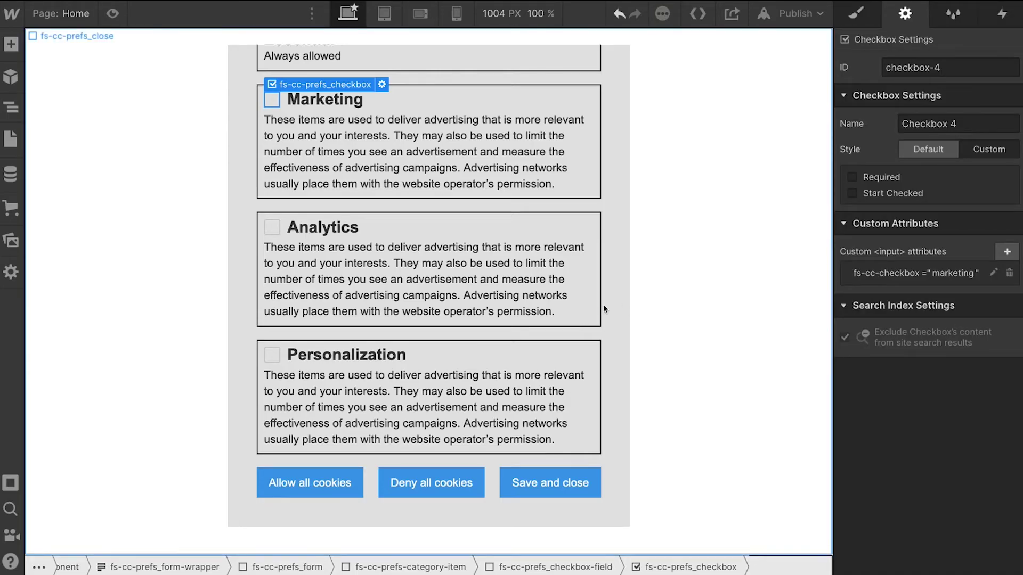
Add the custom attribute fs-cc-checkbox="analytics" to the Analytics checkbox
left_click(271, 228)
left_click(1008, 253)
type("fs-cc-checkbox")
key("Tab")
type("analytics")
key("Return")
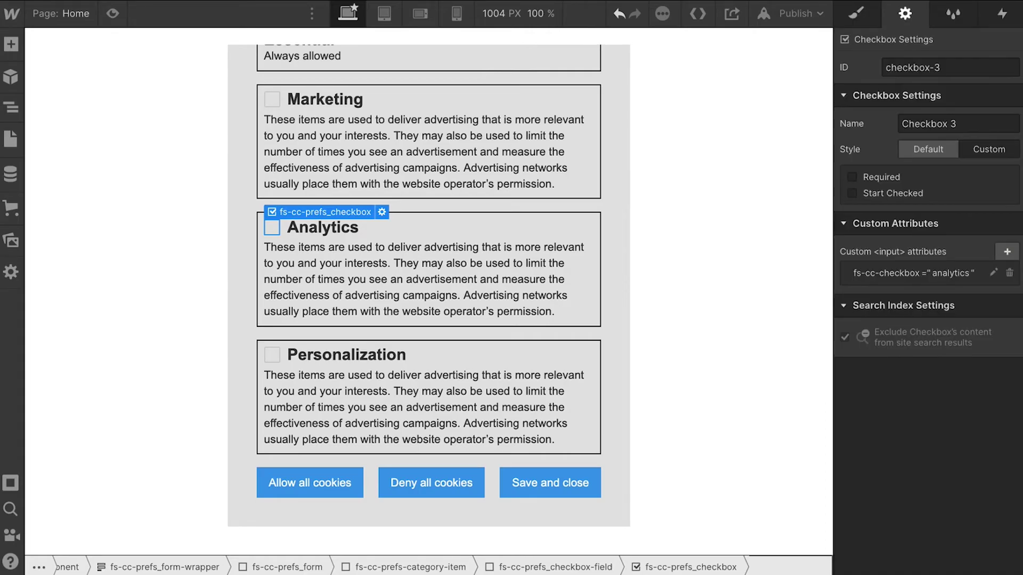
Add the custom attribute fs-cc-checkbox="personalization" to the Personalization checkbox
left_click(272, 355)
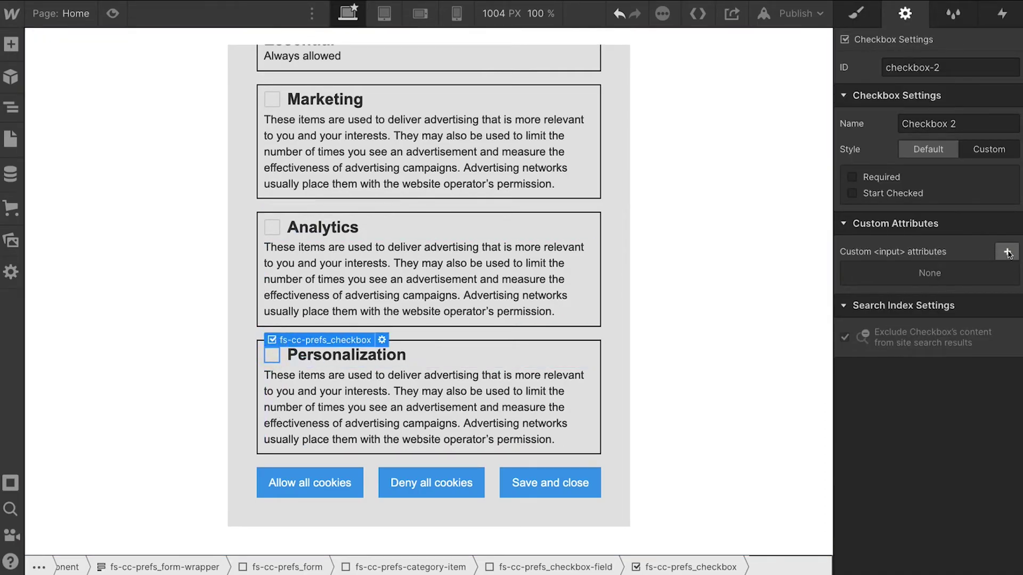
left_click(1008, 253)
type("fs-cc-checkbox")
key("Tab")
type("personalization")
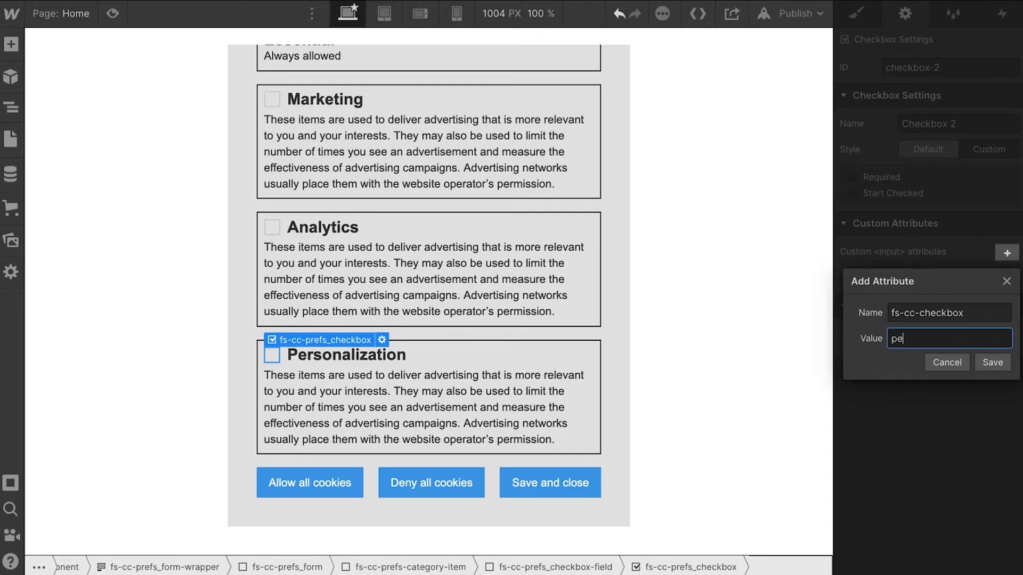
key("Return")
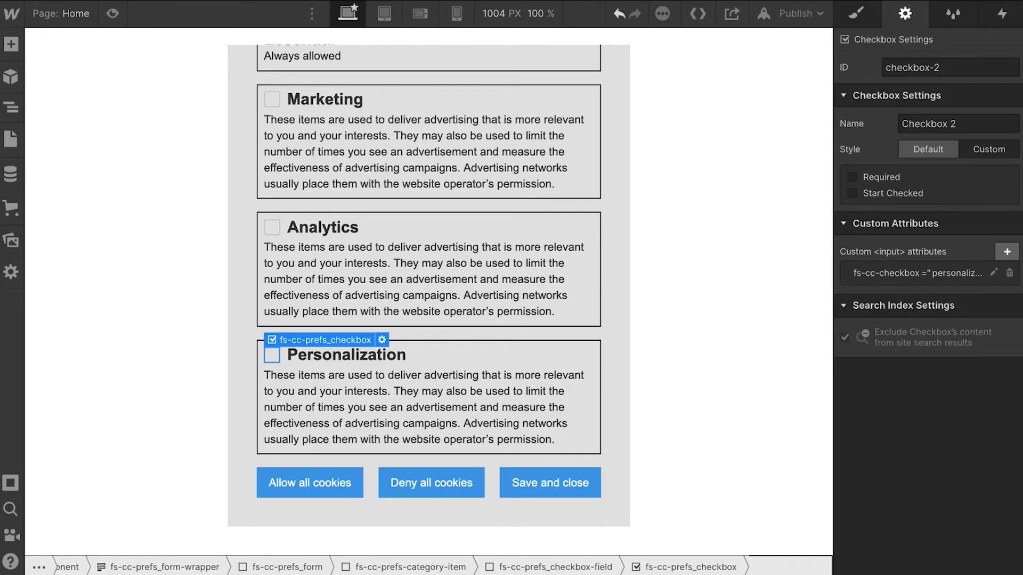
Look over the whole preferences form and check the settings of the Save and close button
scroll(322, 344, "up", 5)
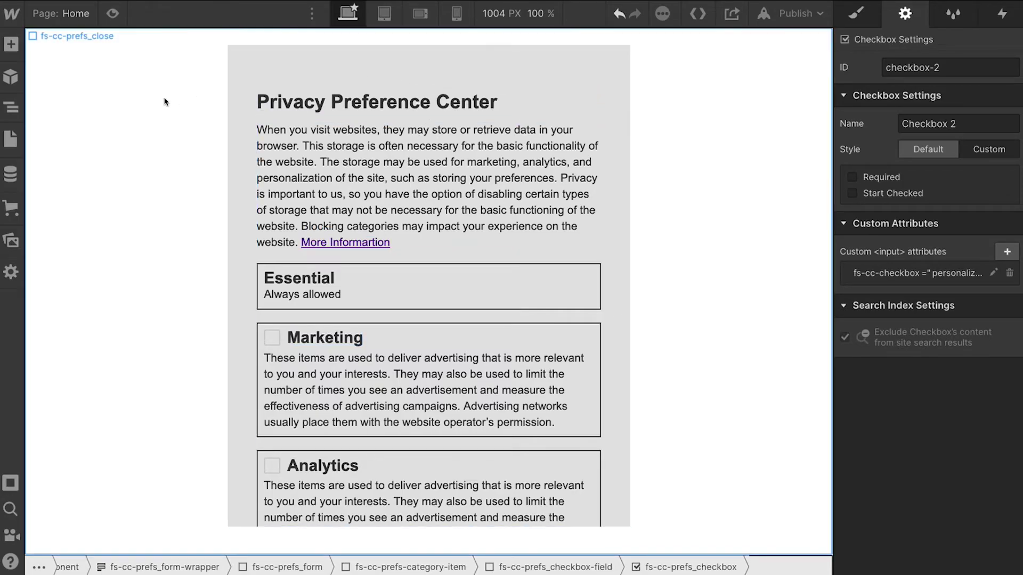
scroll(566, 391, "down", 5)
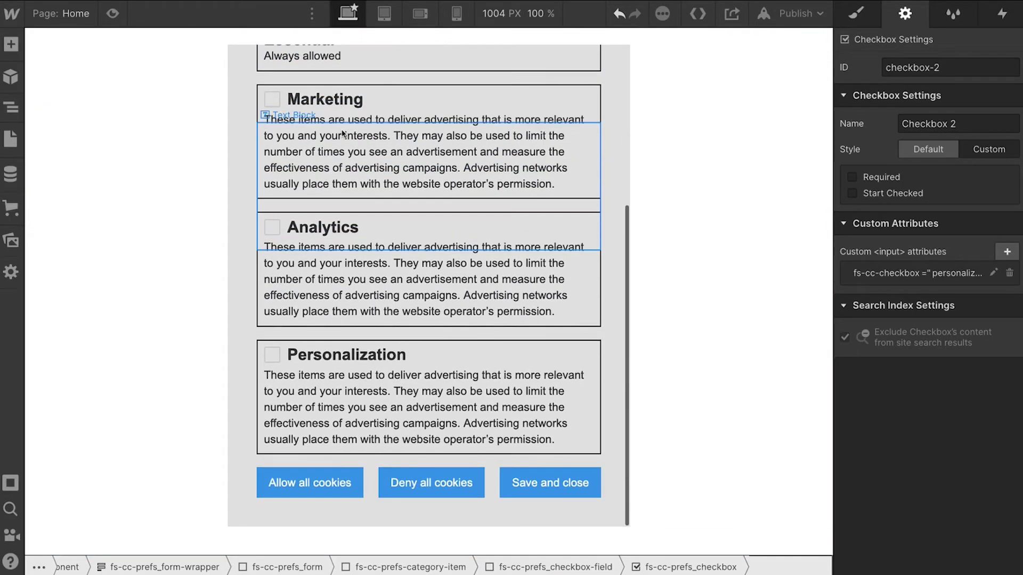
left_click(555, 482)
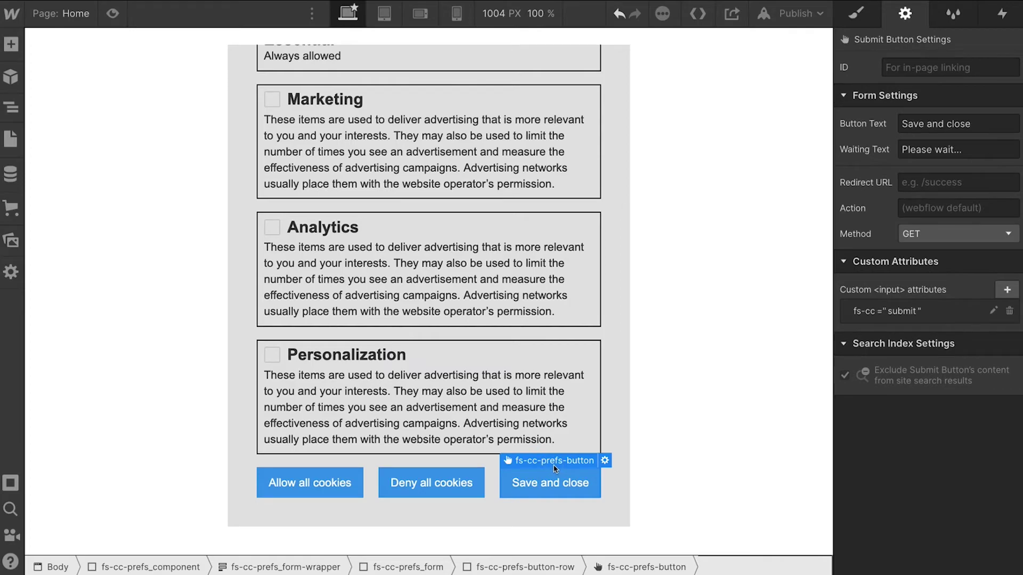
Add a new combo class fs-cc-prefs_allow to the Allow all cookies button
left_click(856, 14)
left_click(319, 482)
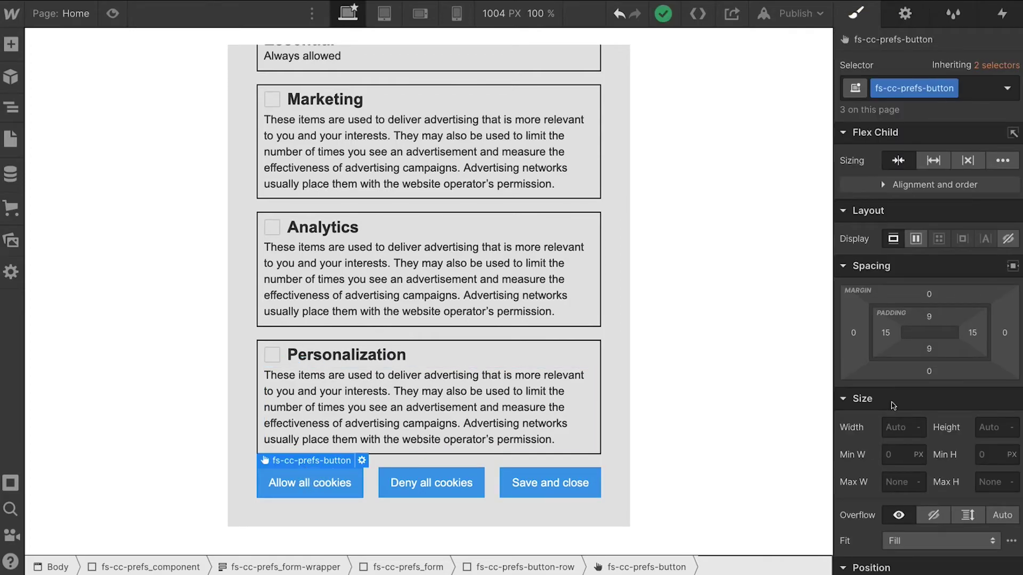
left_click(974, 87)
type("f")
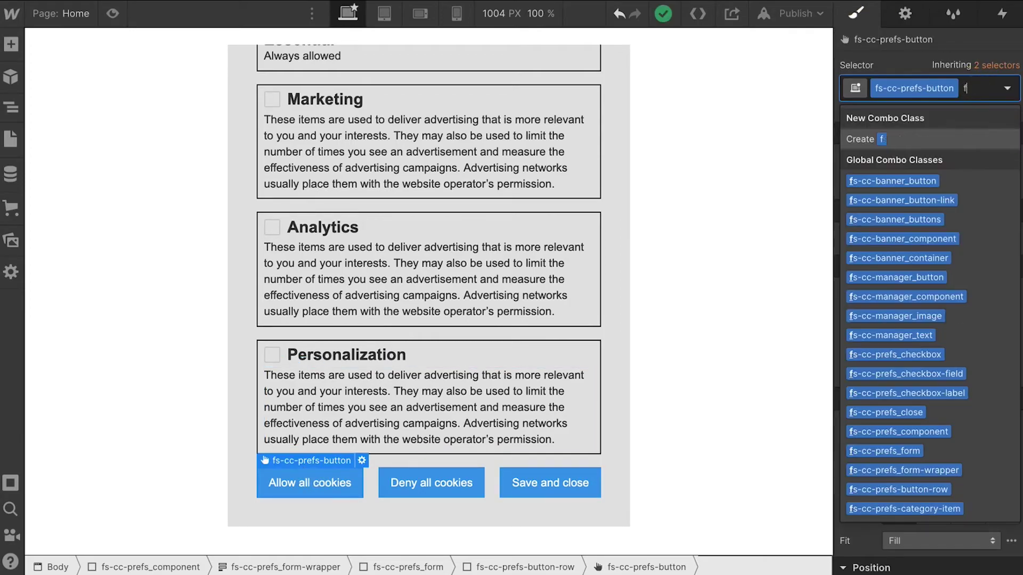
type("s-cc-prefs")
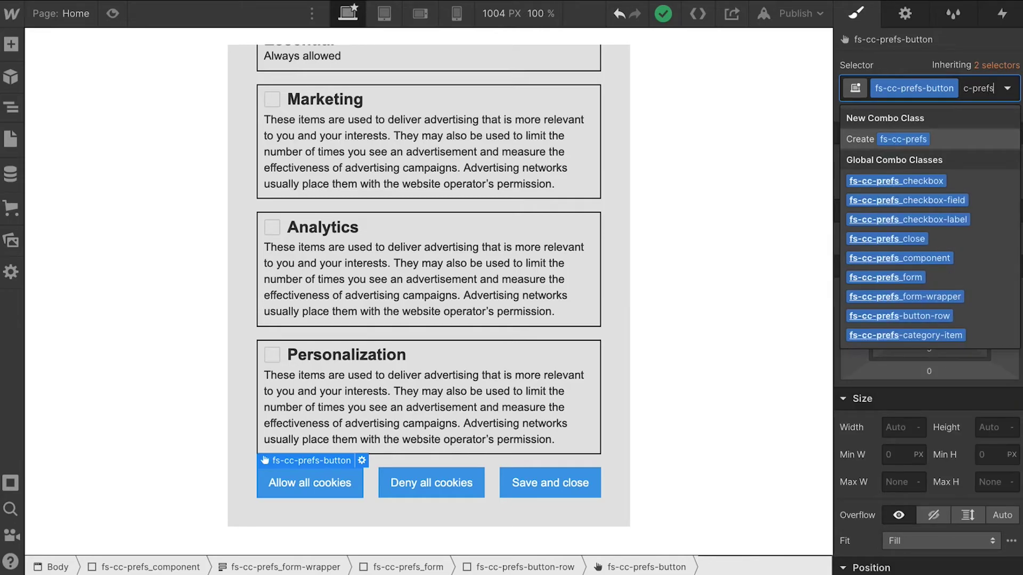
type("-c")
key("BackSpace")
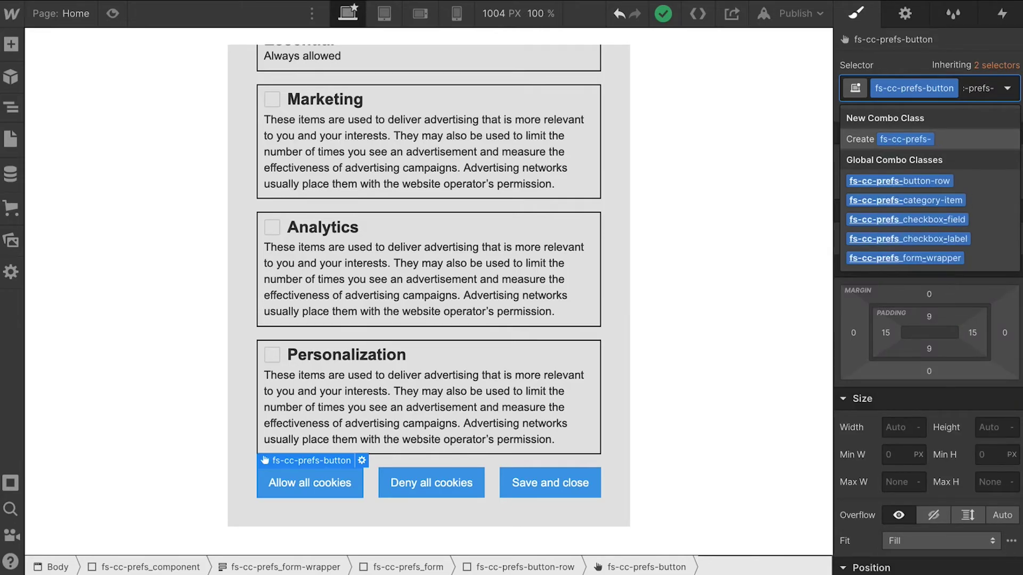
key("BackSpace")
type("_allow")
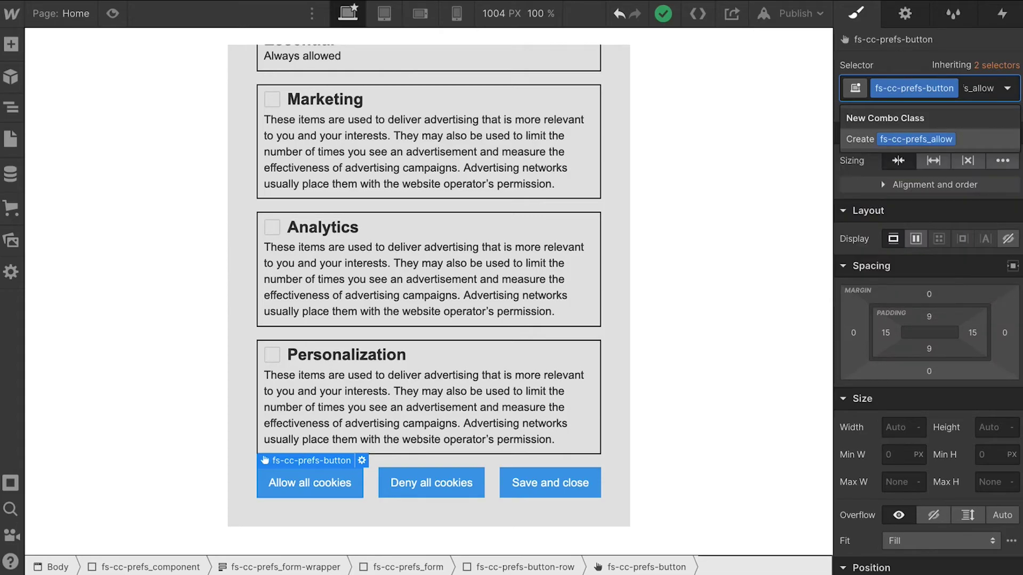
key("ctrl+a")
key("Return")
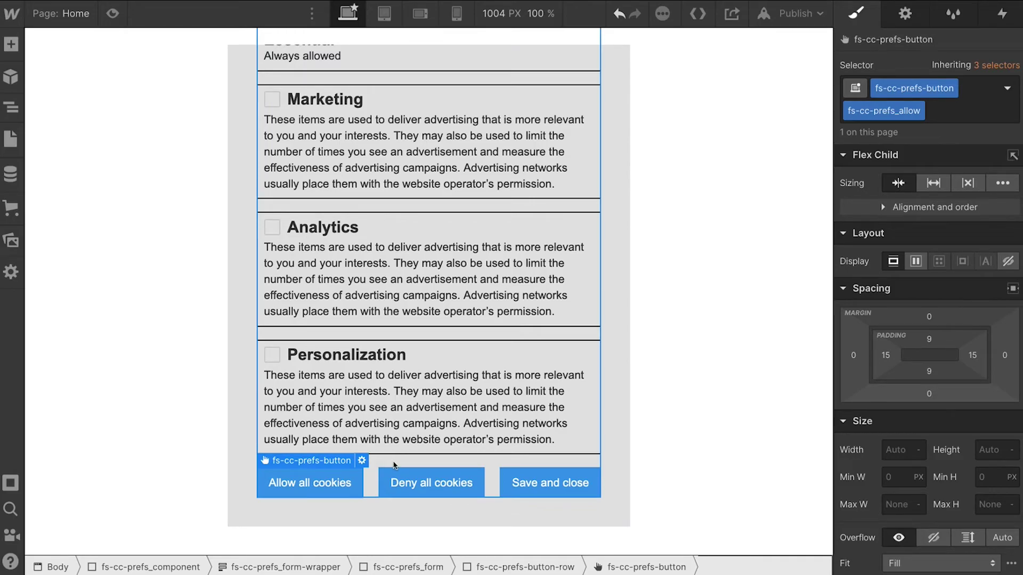
Add a new combo class fs-cc-prefs_deny to the Deny all cookies button
left_click(393, 481)
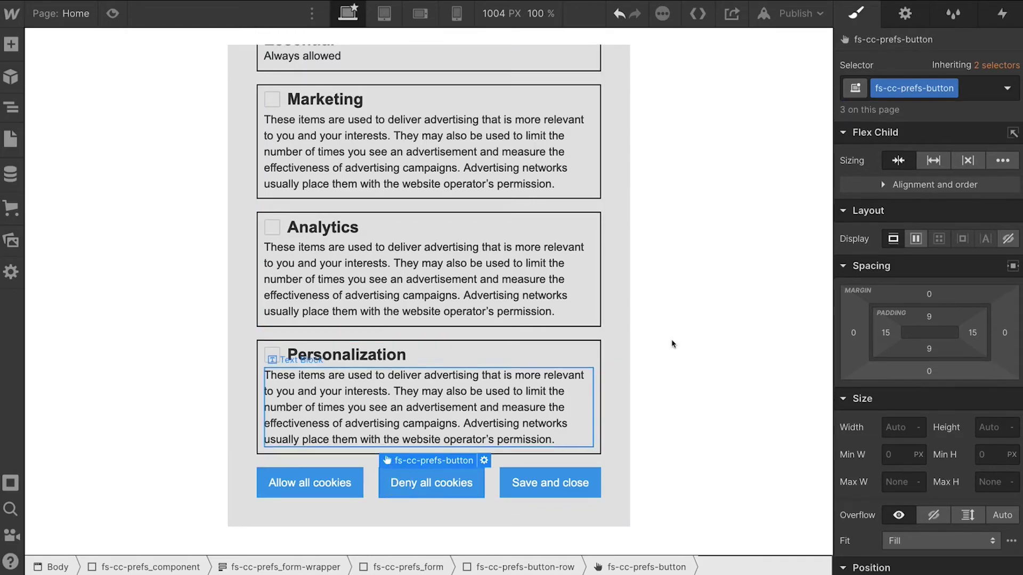
left_click(977, 88)
type("prefs_allow")
key("BackSpace")
key("BackSpace")
key("BackSpace")
key("BackSpace")
key("BackSpace")
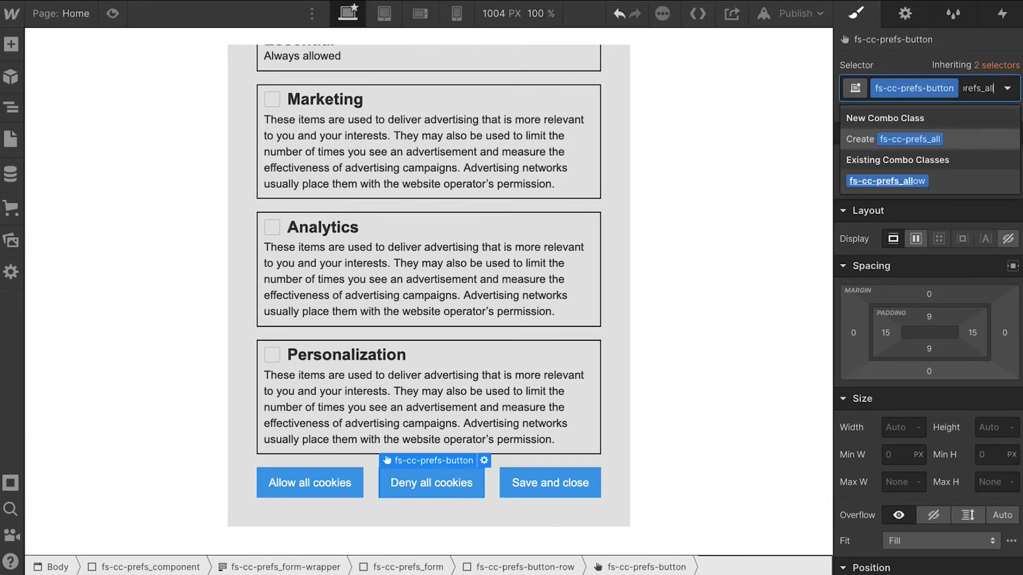
type("deny")
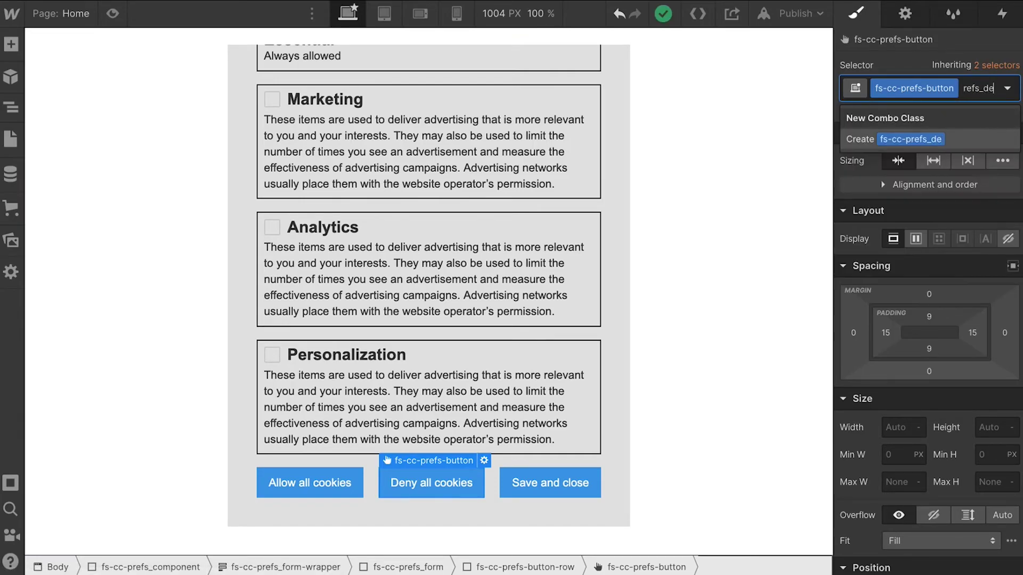
key("Return")
Add a new combo class fs-cc-prefs_save to the Save and close button
left_click(527, 477)
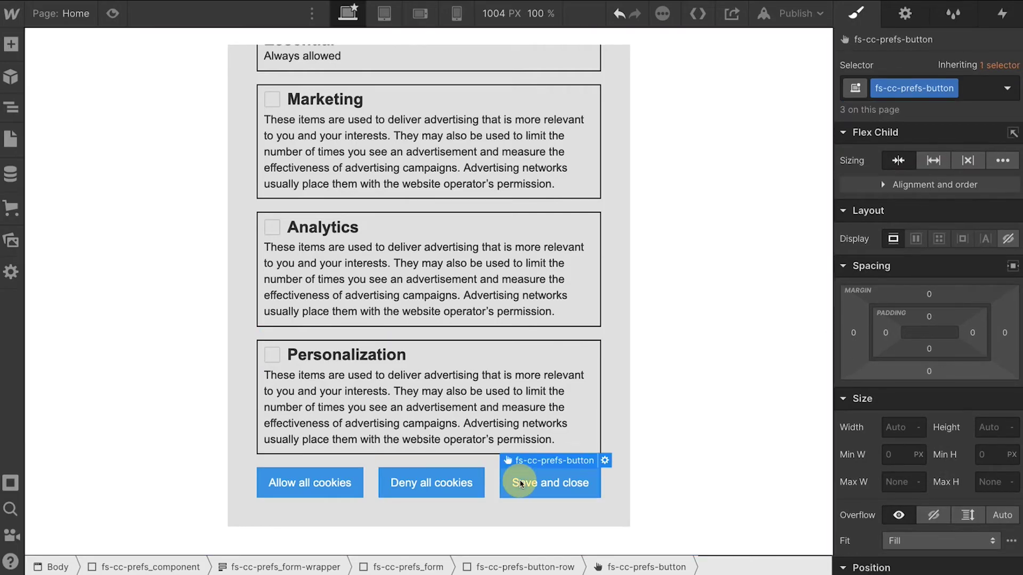
left_click(981, 89)
type("prefs_allow")
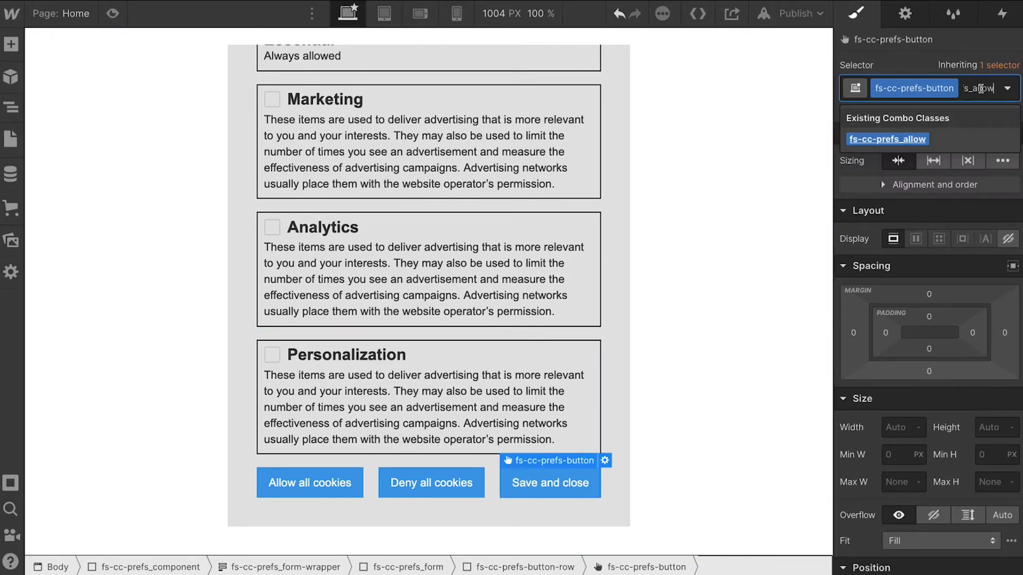
key("BackSpace")
key("BackSpace")
key("BackSpace")
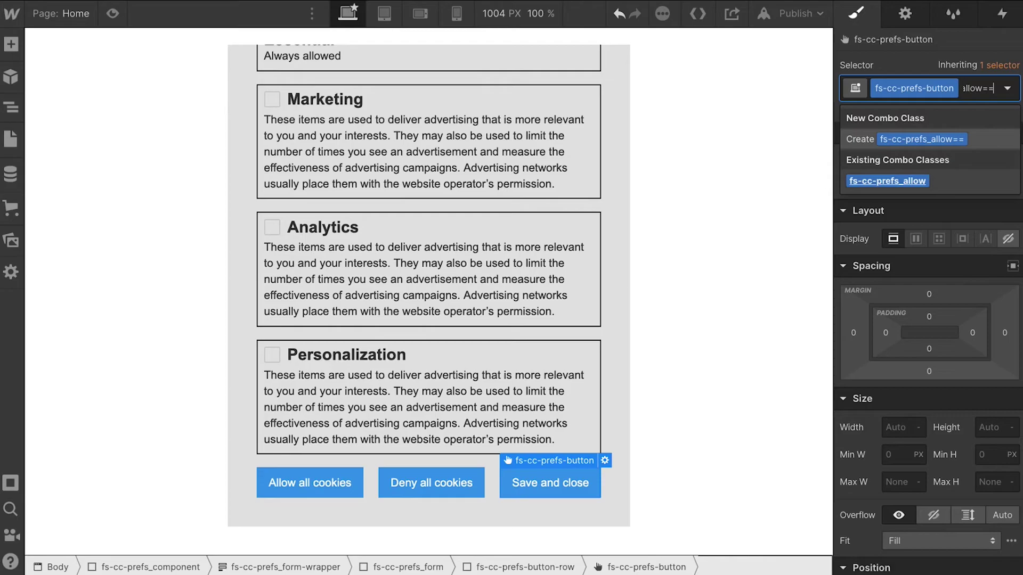
key("BackSpace")
key("BackSpace")
type("save")
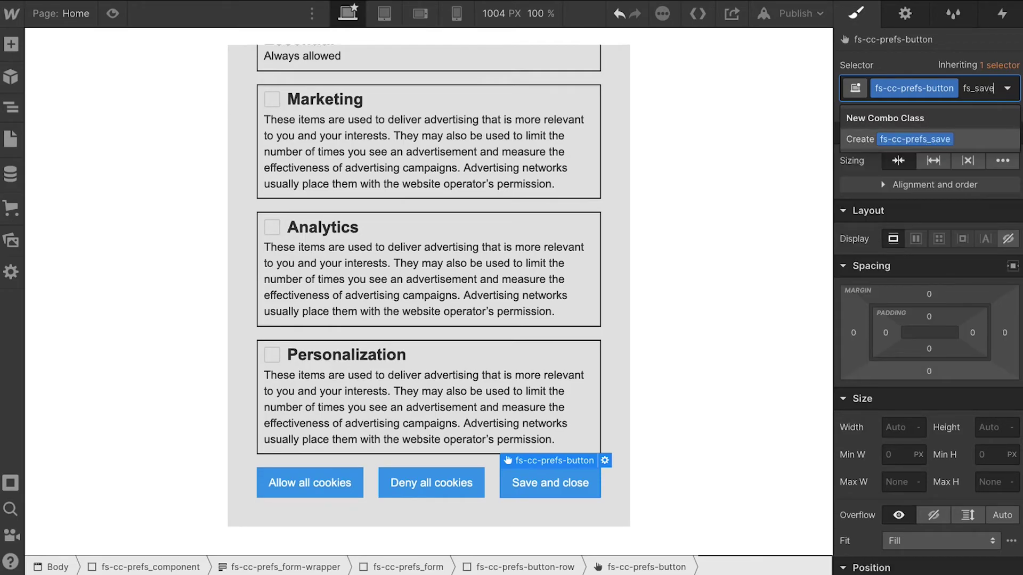
key("Return")
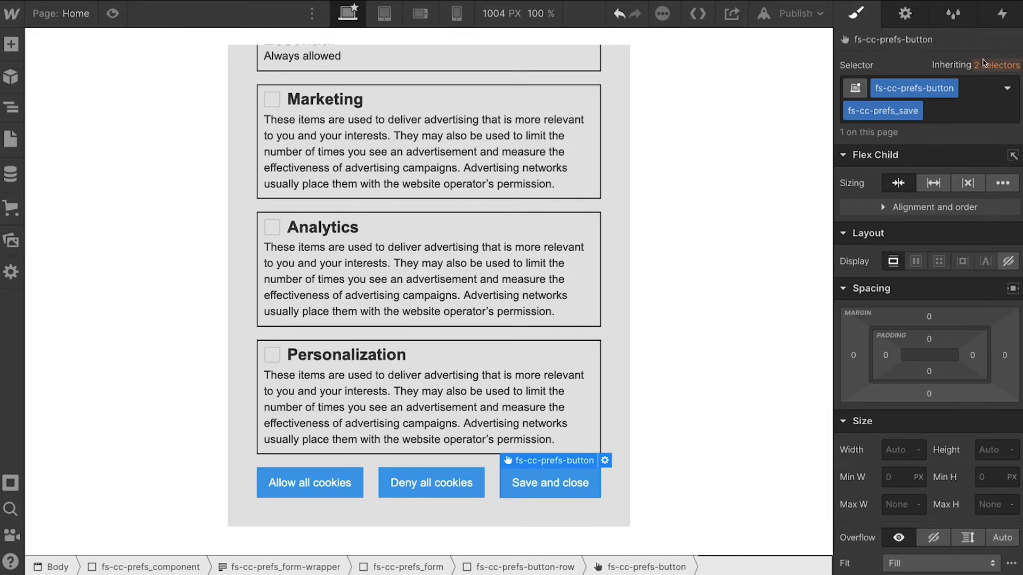
Edit the base class fs-cc-prefs-button shared by all three buttons, setting its left and right padding to 16 px
left_click(985, 65)
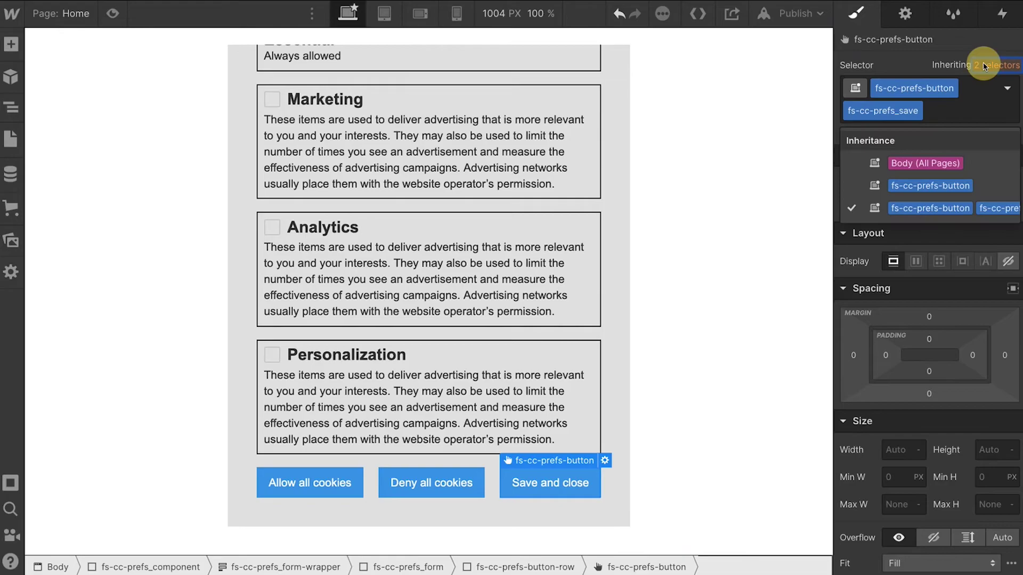
left_click(881, 185)
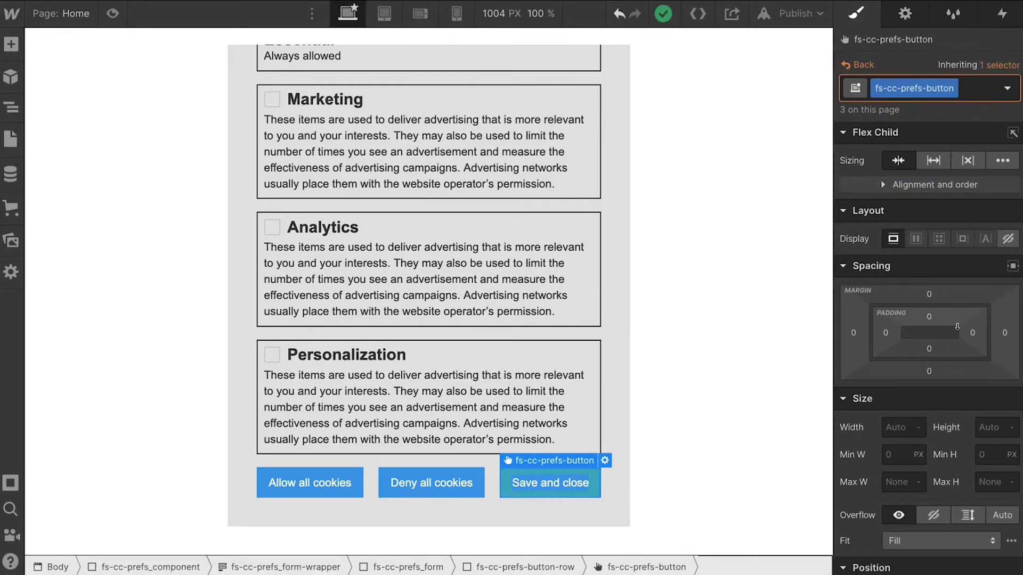
left_click(466, 478)
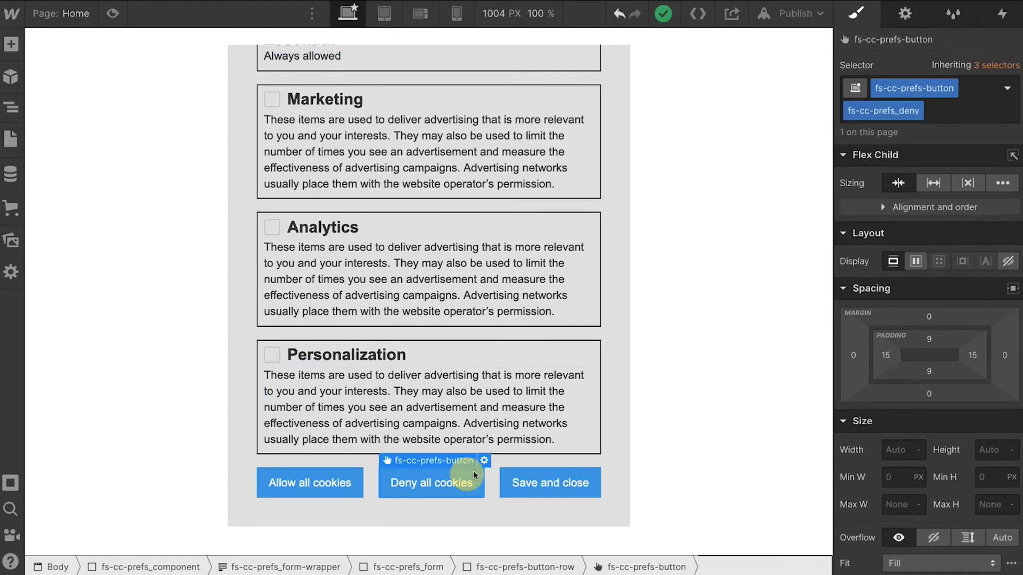
left_click(996, 65)
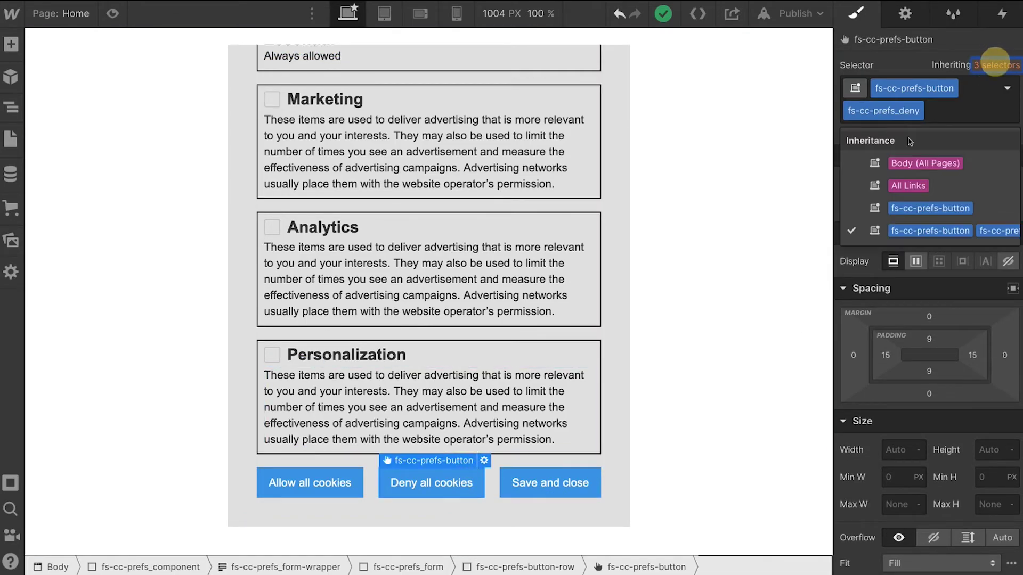
left_click(929, 208)
mouse_move(972, 334)
left_mouse_down()
mouse_move(935, 329)
mouse_move(989, 333)
mouse_move(970, 334)
left_mouse_up()
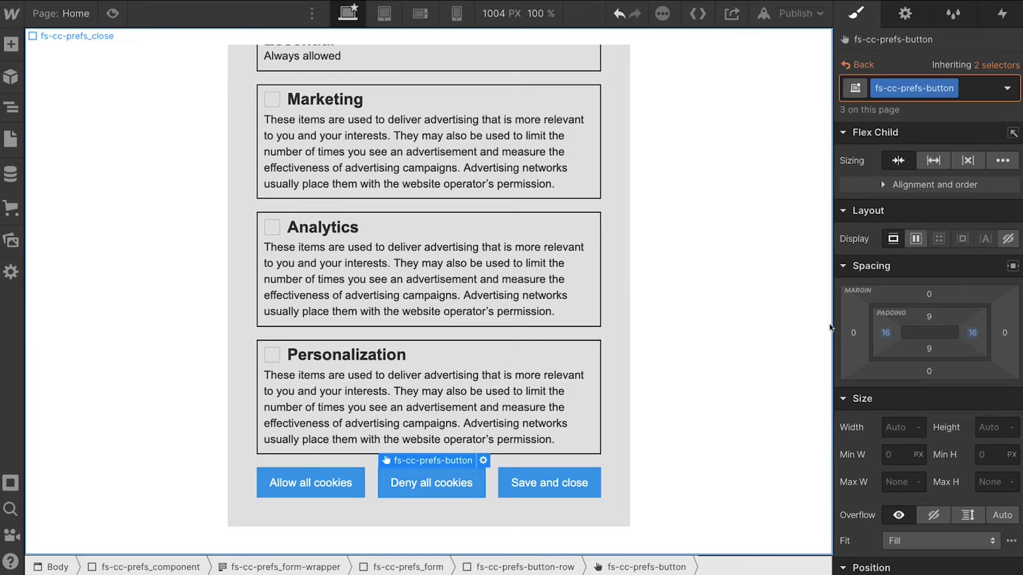
Give the Allow all cookies button a darker blue background color on its fs-cc-prefs_allow combo class
left_click(320, 484)
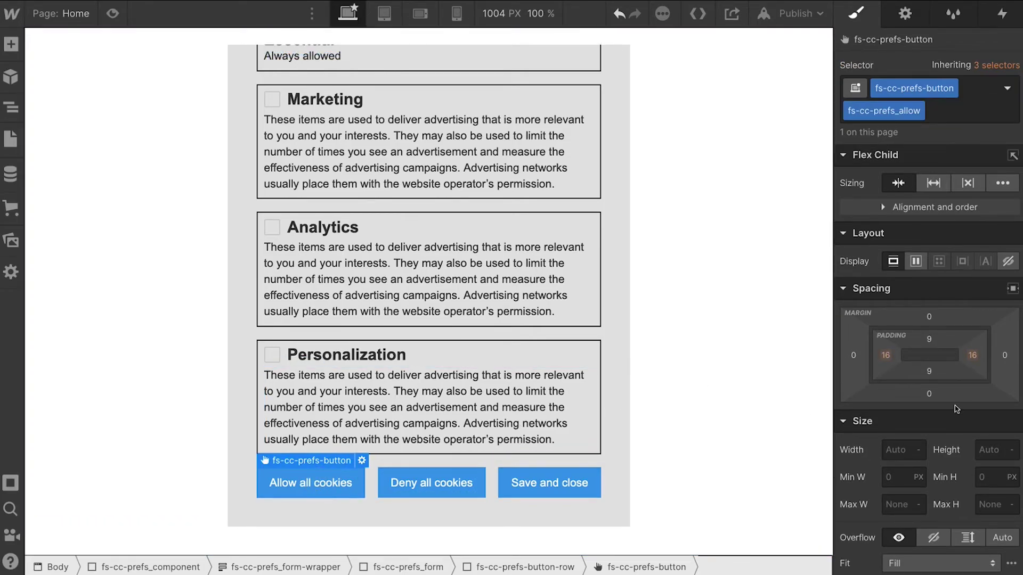
scroll(908, 373, "down", 10)
left_click(891, 385)
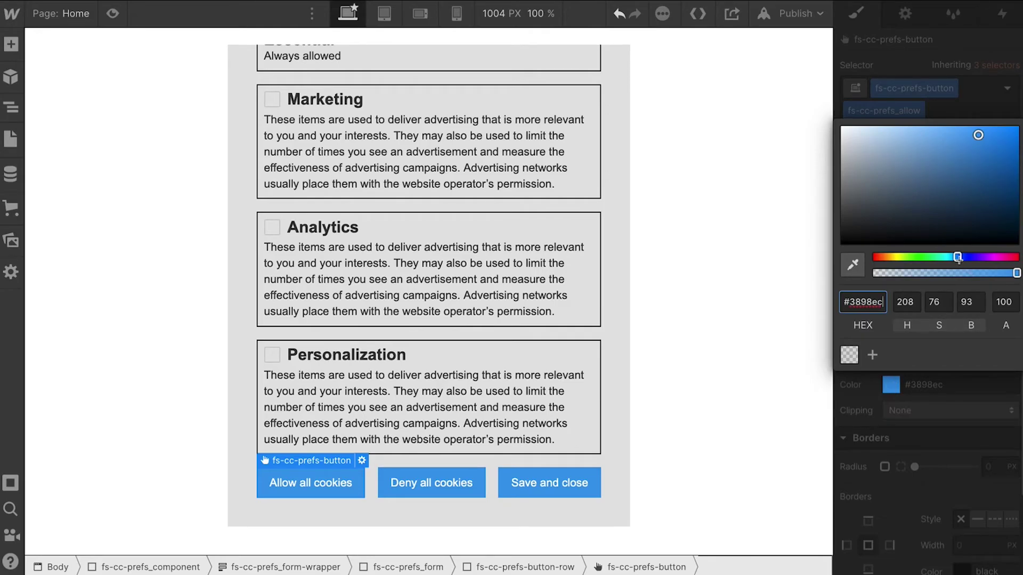
mouse_move(991, 146)
left_mouse_down()
mouse_move(966, 148)
mouse_move(964, 159)
mouse_move(998, 152)
left_mouse_up()
Change the Deny all cookies button's background color to red on its fs-cc-prefs_deny combo class
left_click(468, 481)
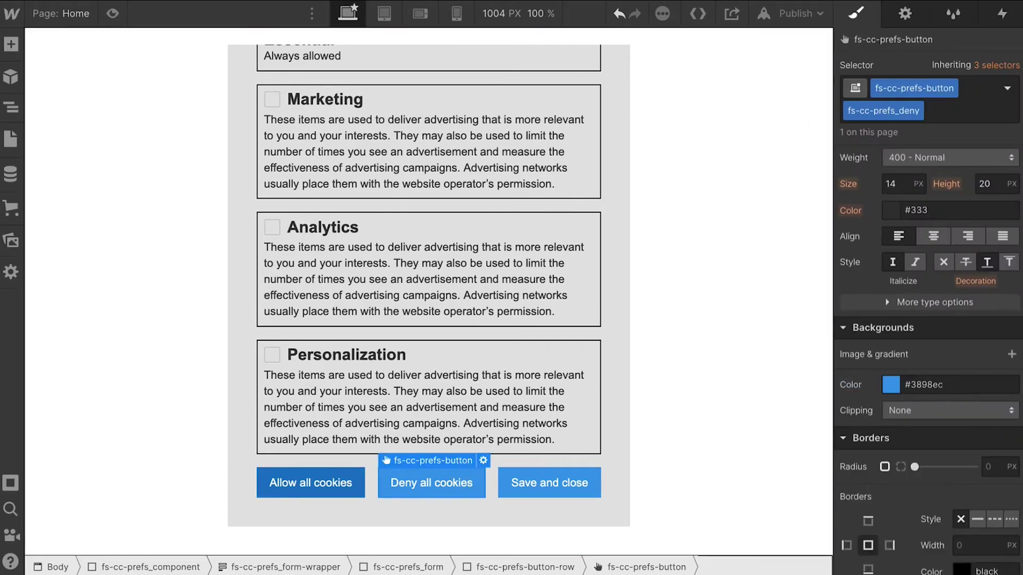
left_click(890, 385)
left_click(876, 257)
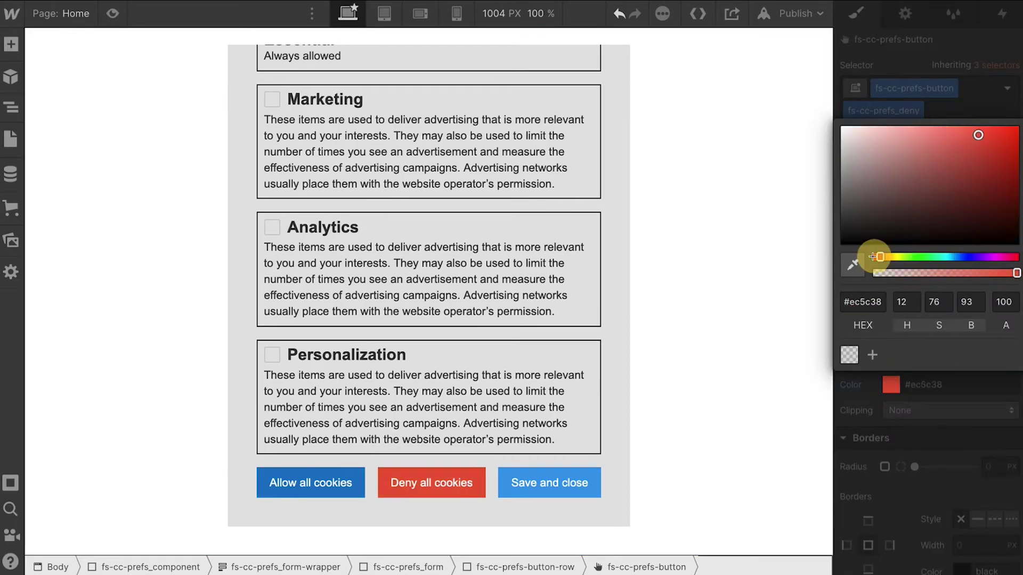
left_click(910, 95)
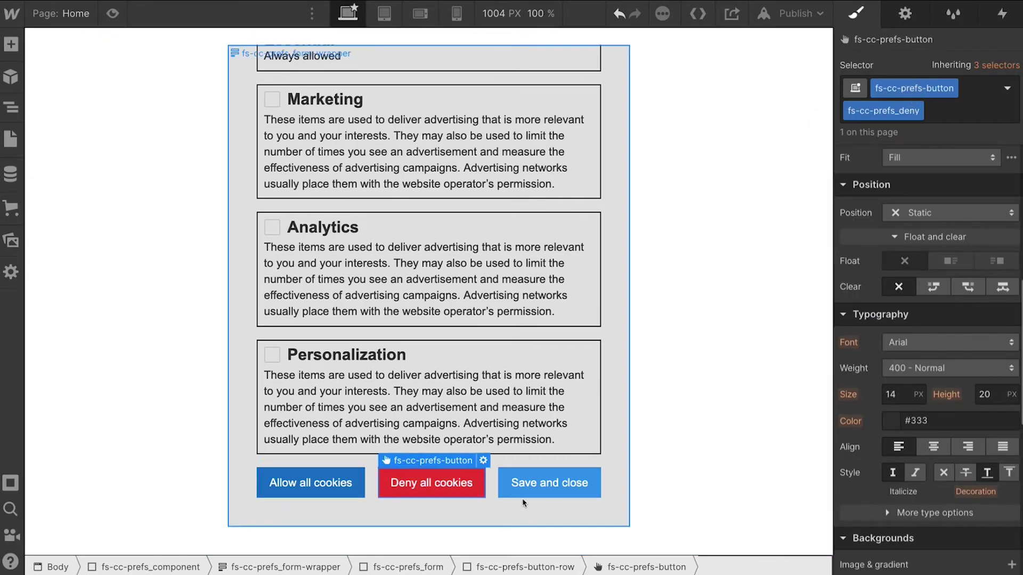
Set the Save and close button's background color to white on its fs-cc-prefs_save combo class
left_click(525, 483)
scroll(959, 404, "down", 2)
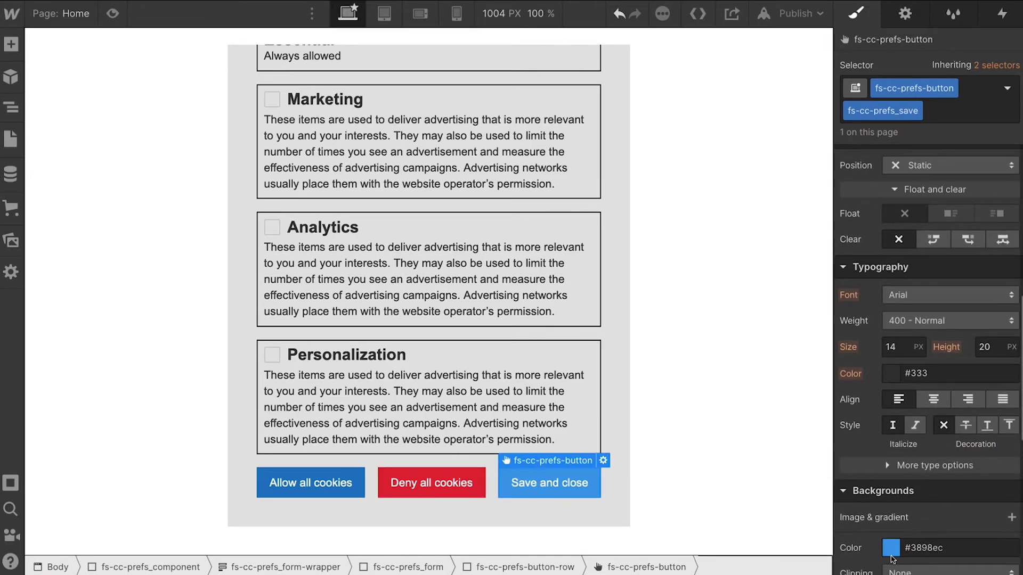
left_click(891, 551)
left_click_drag(959, 418, 919, 420)
left_click_drag(881, 359, 794, 258)
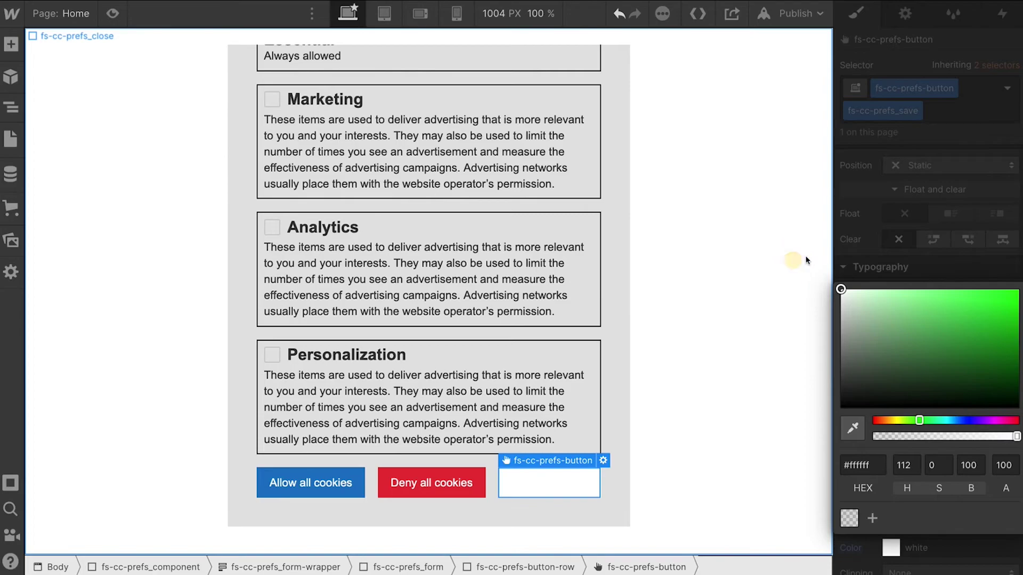
left_click(911, 250)
Set the Save and close button's text color to the dark blue #2650b2
scroll(925, 452, "down", 1)
scroll(924, 452, "down", 5)
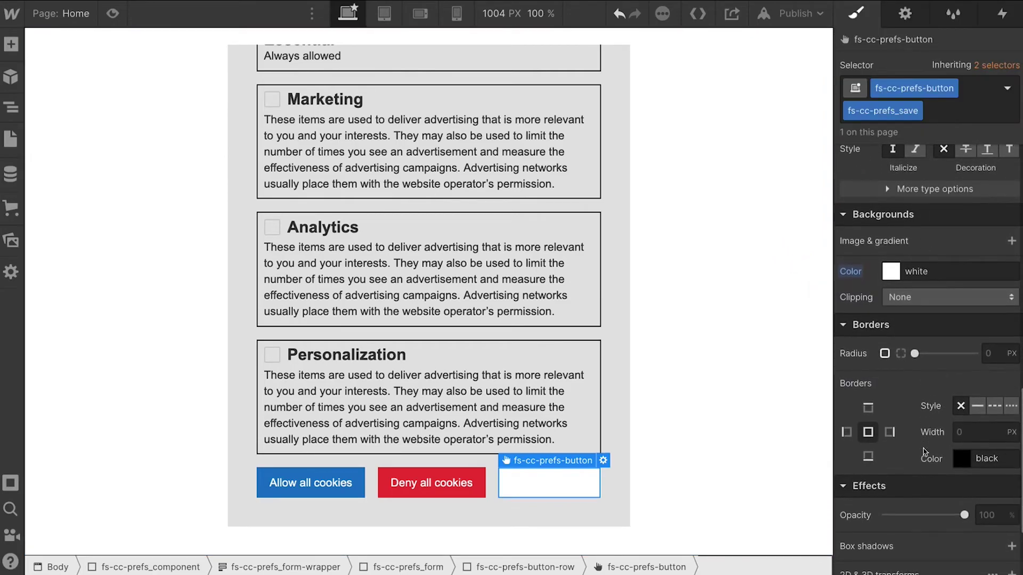
scroll(922, 446, "up", 7)
left_click(892, 446)
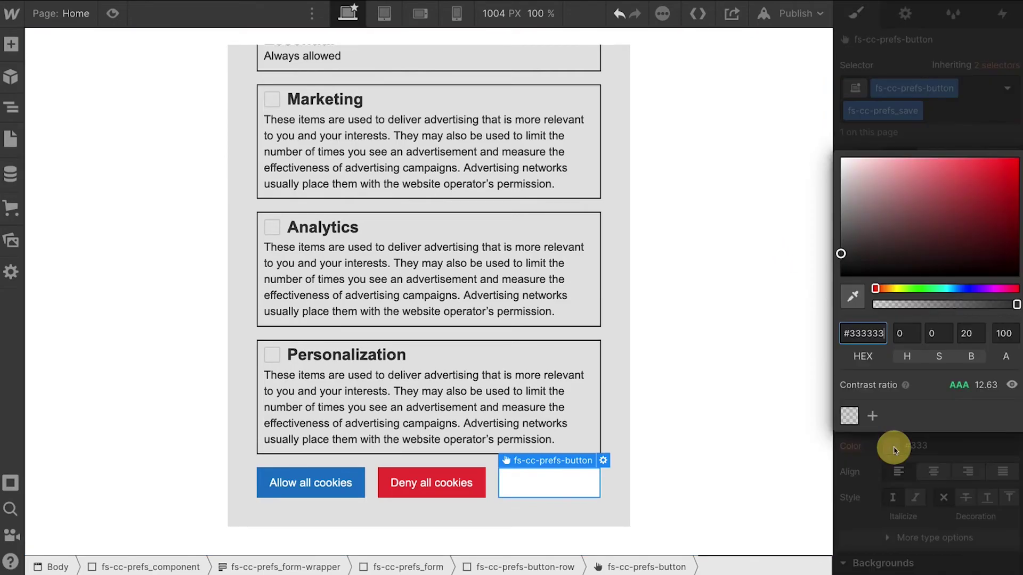
left_click(958, 289)
left_click_drag(991, 192, 983, 193)
key("Escape")
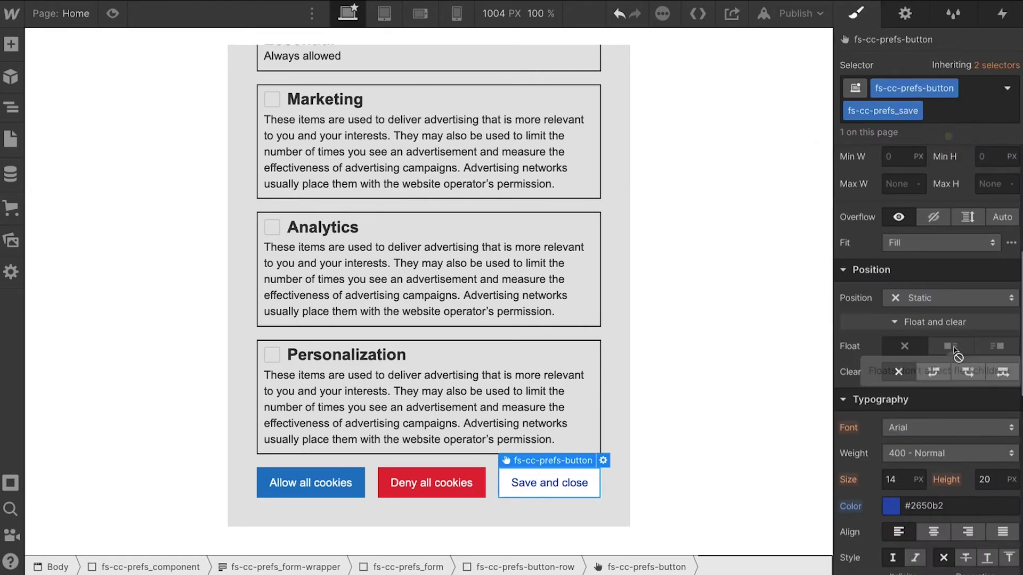
Set the Save and close button's font weight to 700 - Bold
scroll(938, 362, "up", 3)
left_click(895, 519)
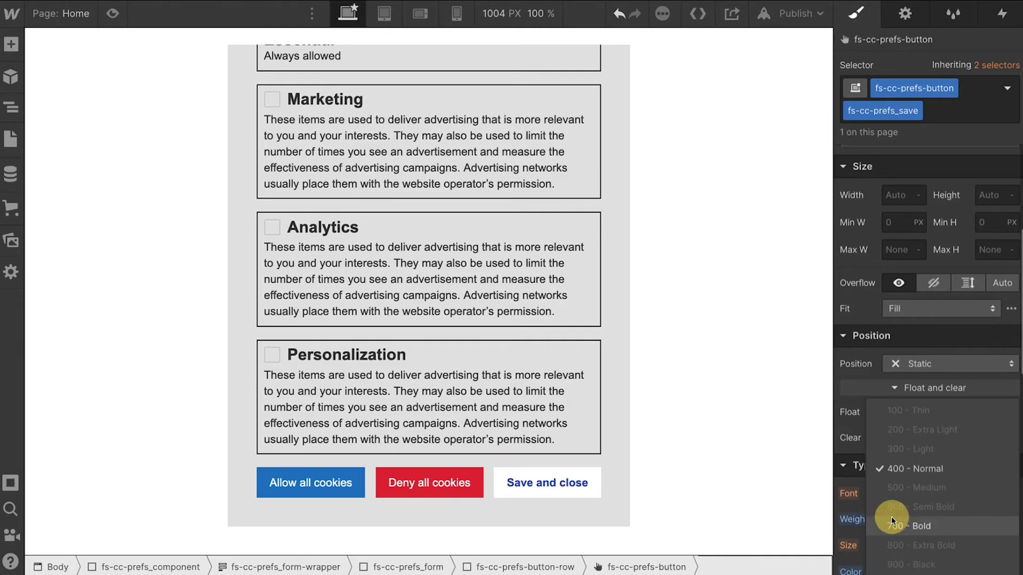
key("Escape")
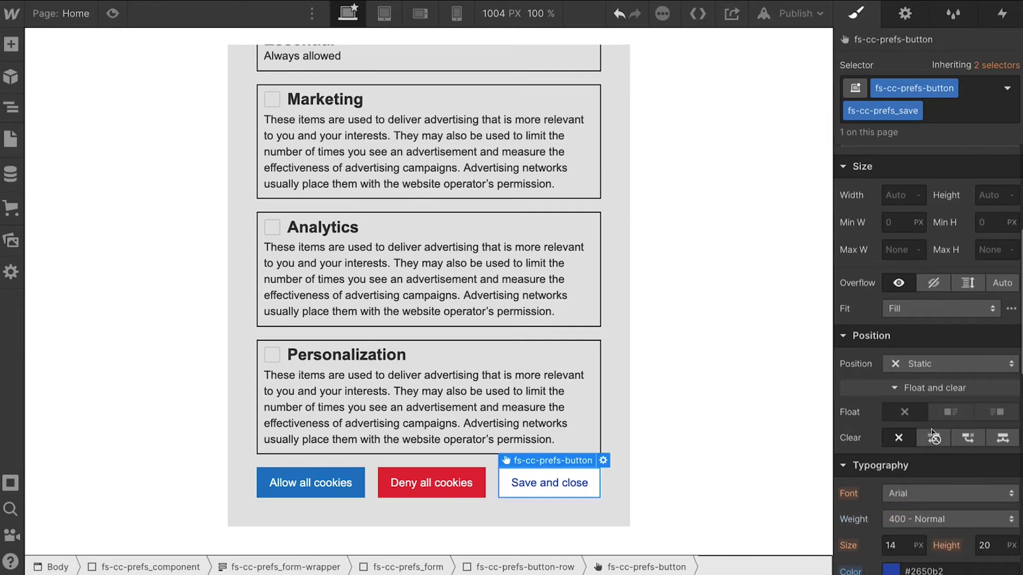
left_click(909, 522)
left_click(910, 527)
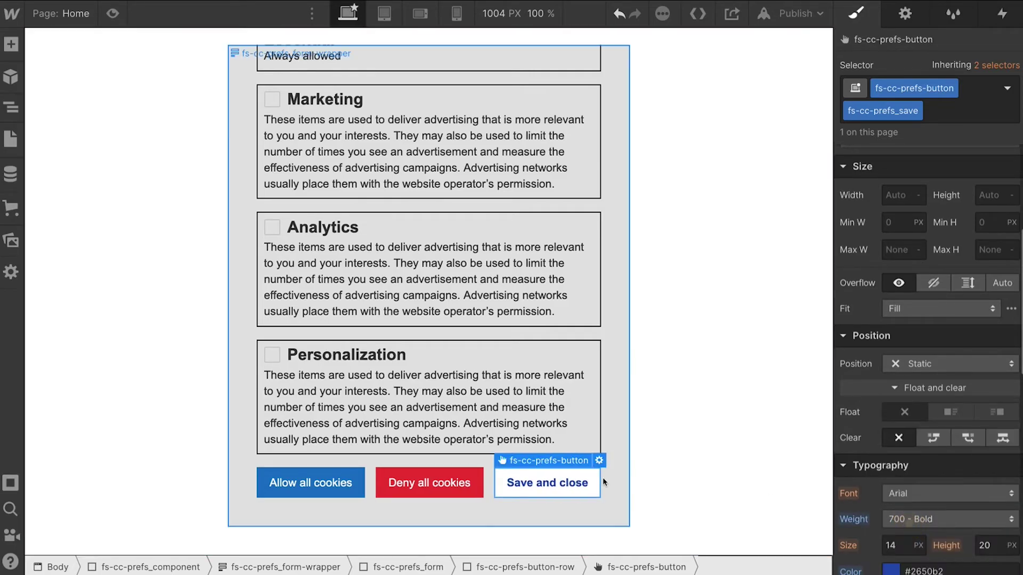
Look over the preferences form up to its heading and select the fs-cc-prefs_close overlay behind it
left_click(606, 481)
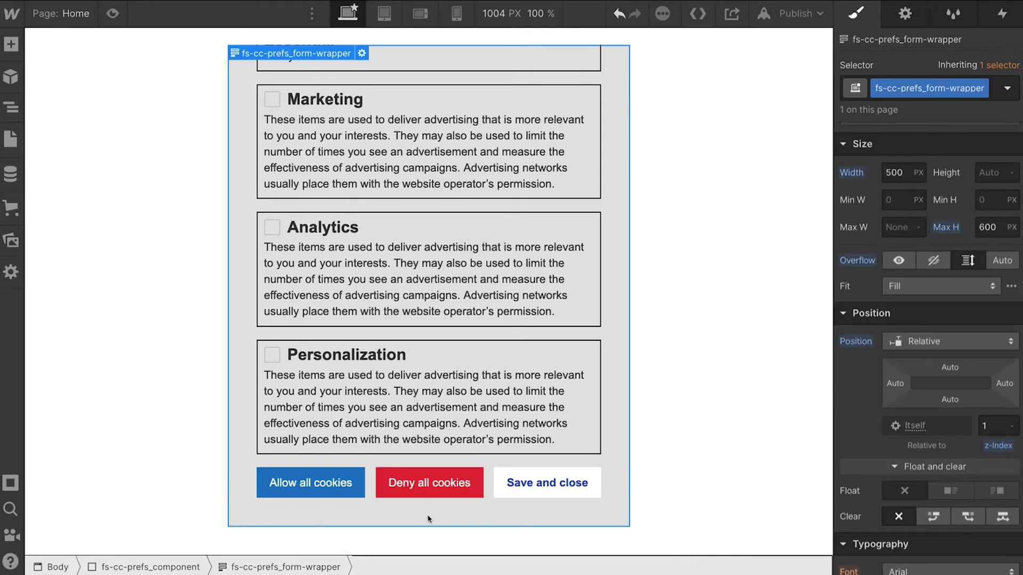
scroll(428, 516, "up", 1)
scroll(428, 517, "up", 5)
left_click(151, 53)
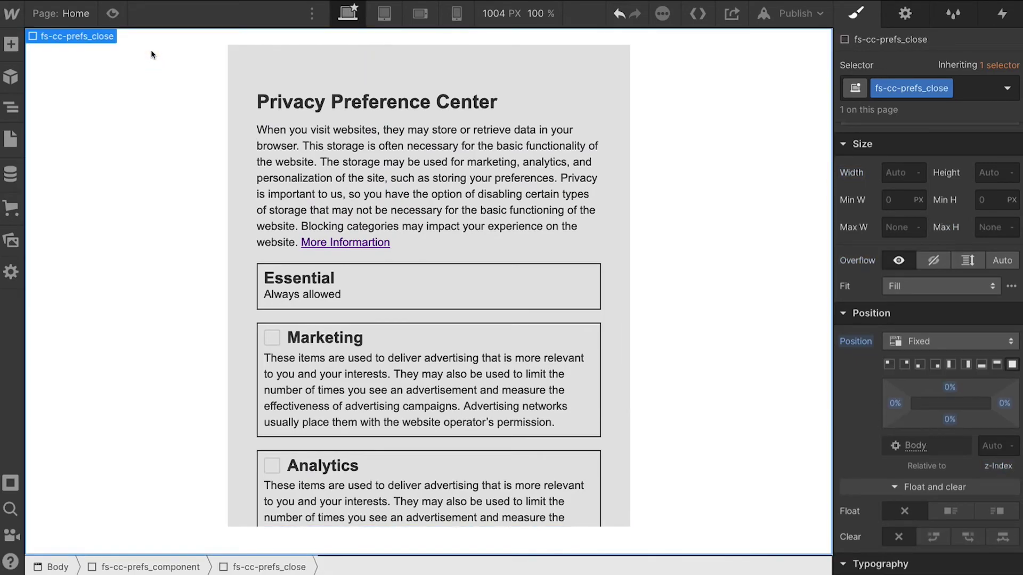
left_click(152, 52)
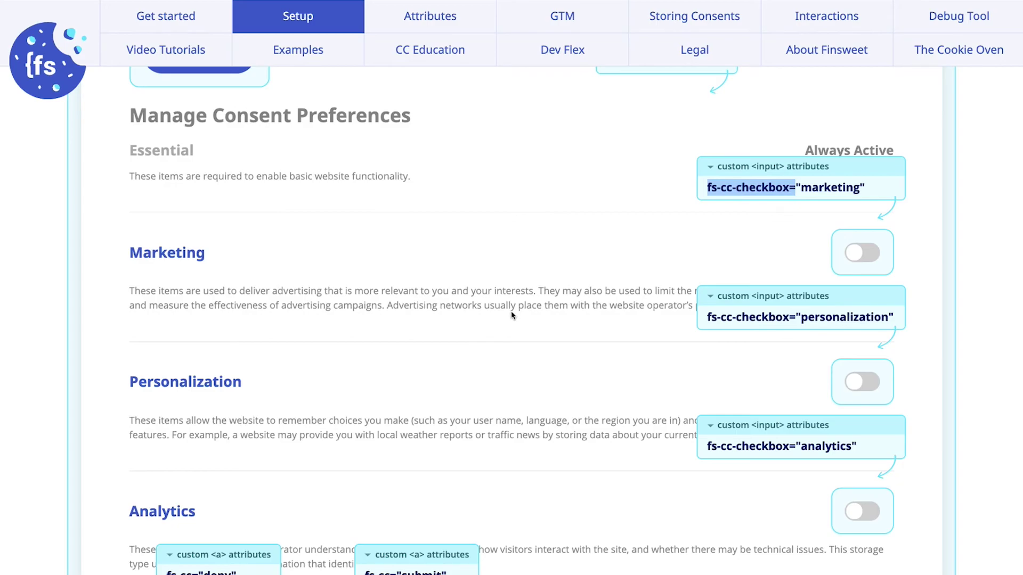
Switch to the Finsweet cookie consent setup page and read Step 3 on adding fs-cc-categories attributes to cookie-issuing scripts
scroll(350, 148, "up", 6)
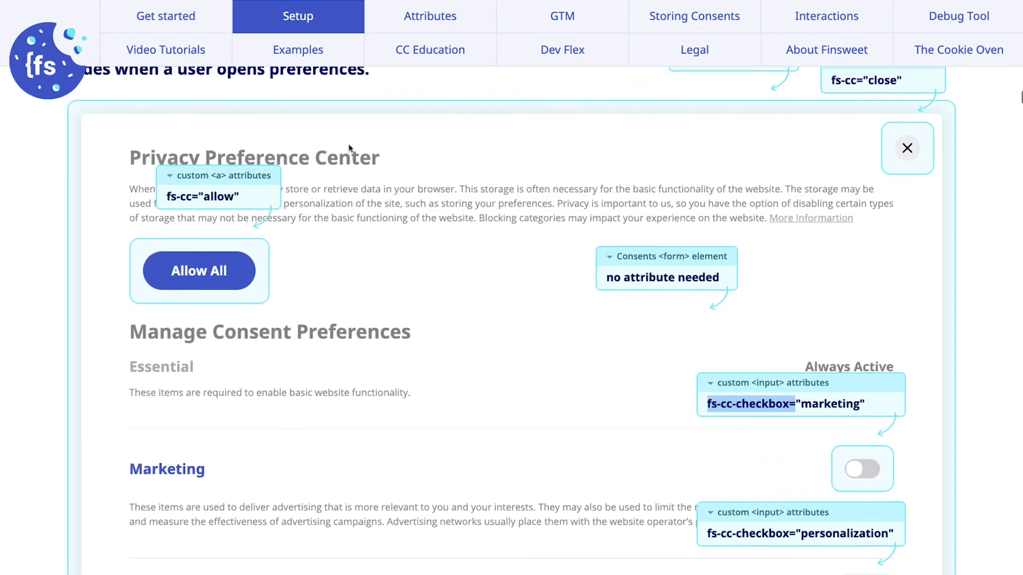
scroll(349, 148, "down", 15)
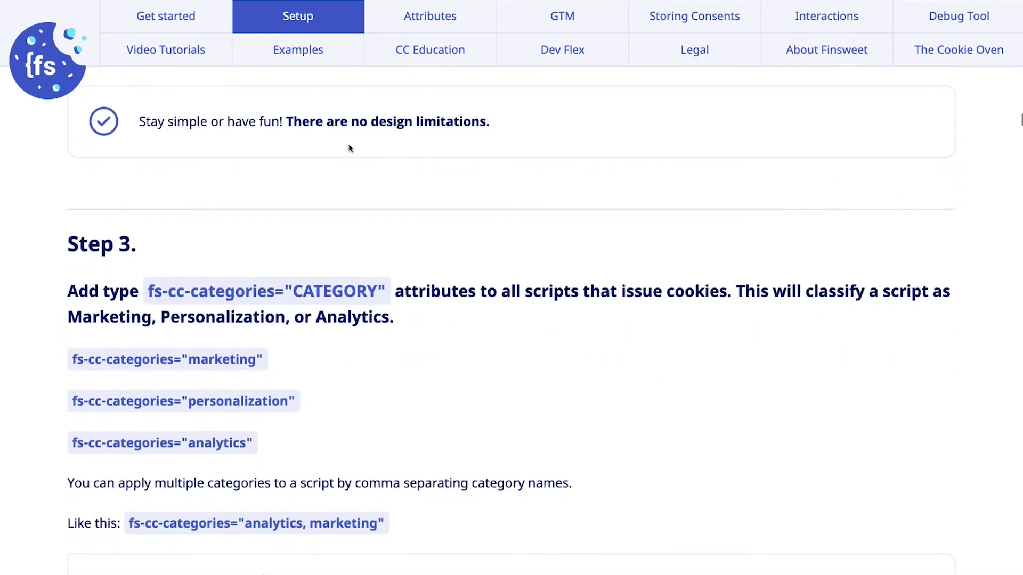
scroll(112, 156, "down", 1)
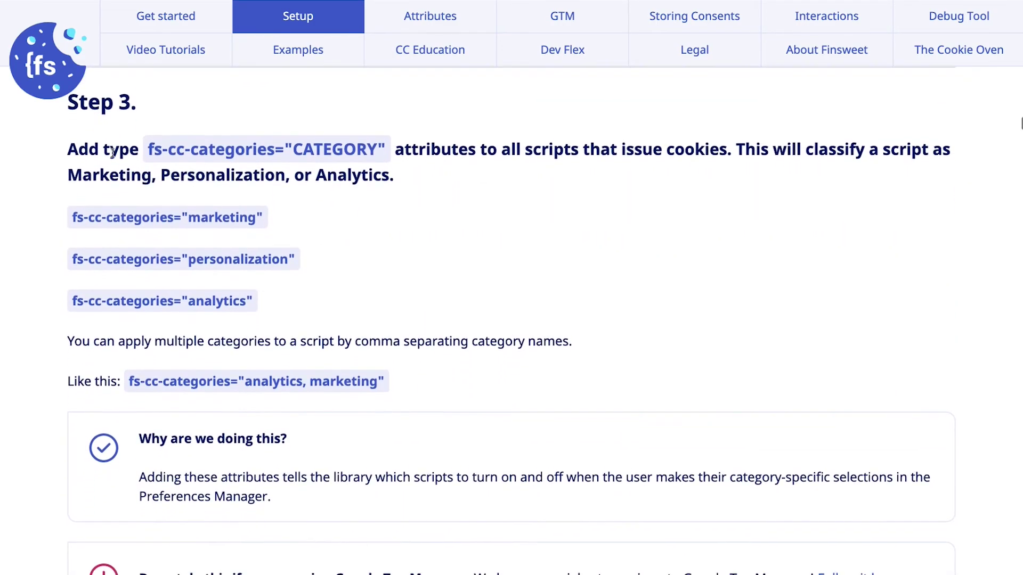
scroll(111, 153, "down", 15)
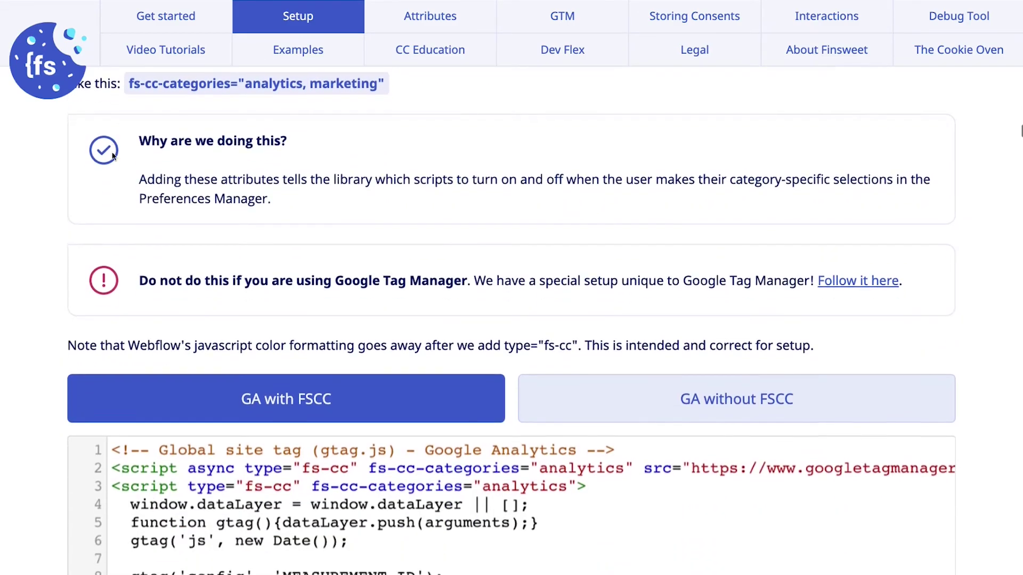
scroll(112, 154, "down", 7)
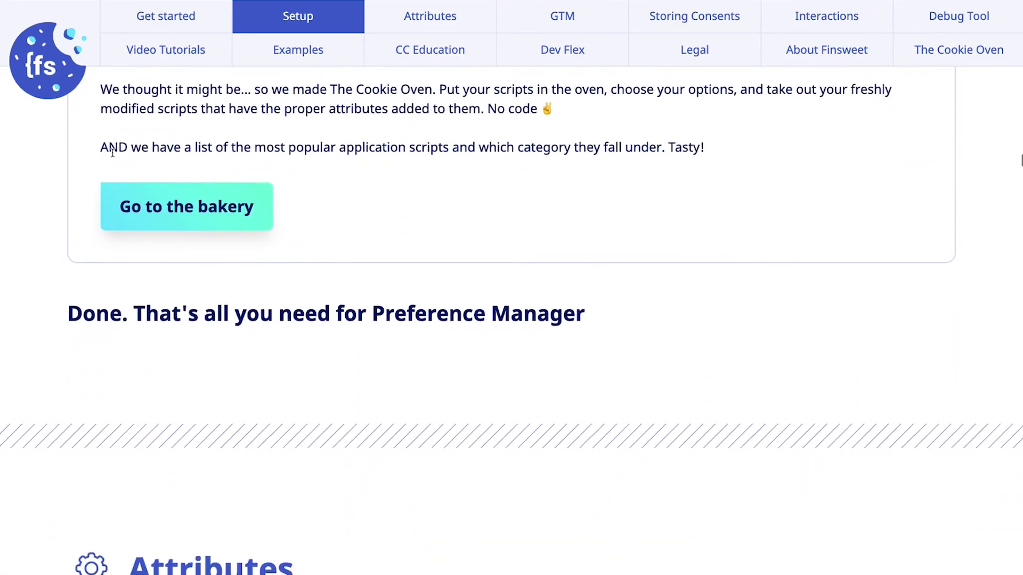
scroll(660, 256, "up", 20)
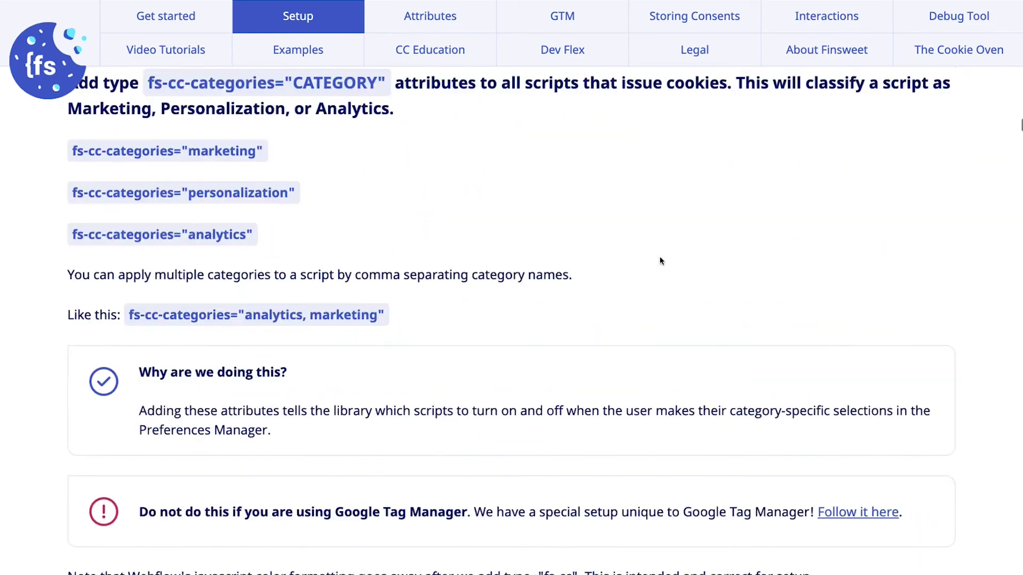
Show the setup instructions for Cookie Option 3, opt-in to cookies, and copy the Step 5 Finsweet Cookie Consent script
scroll(659, 262, "up", 20)
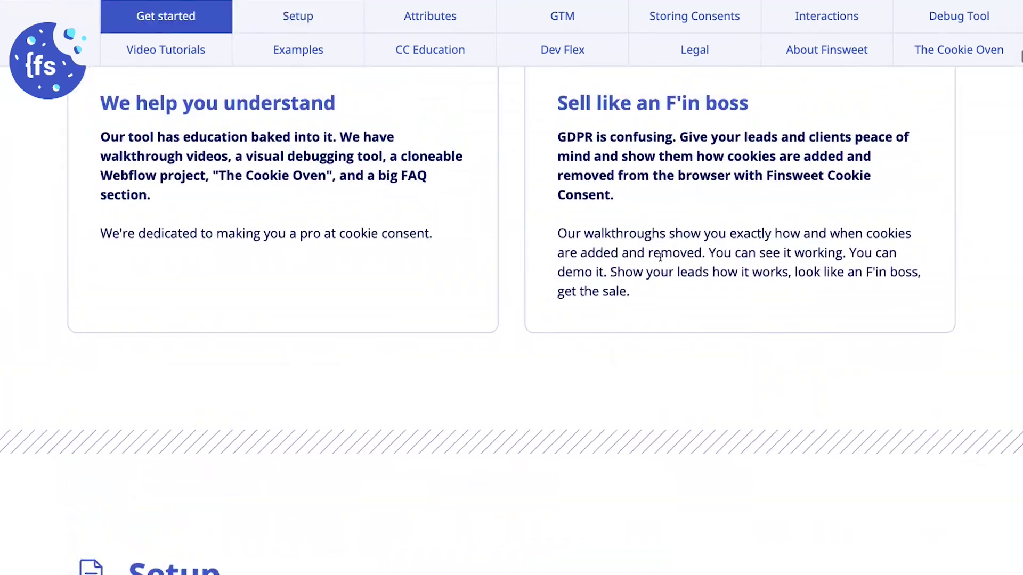
scroll(660, 257, "down", 5)
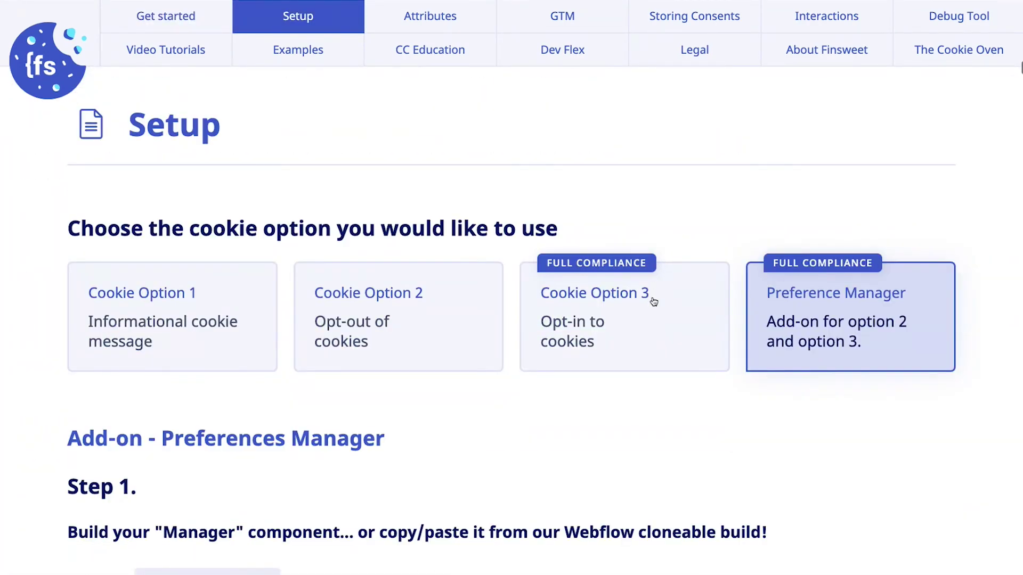
left_click(651, 301)
scroll(651, 306, "down", 6)
scroll(651, 307, "down", 20)
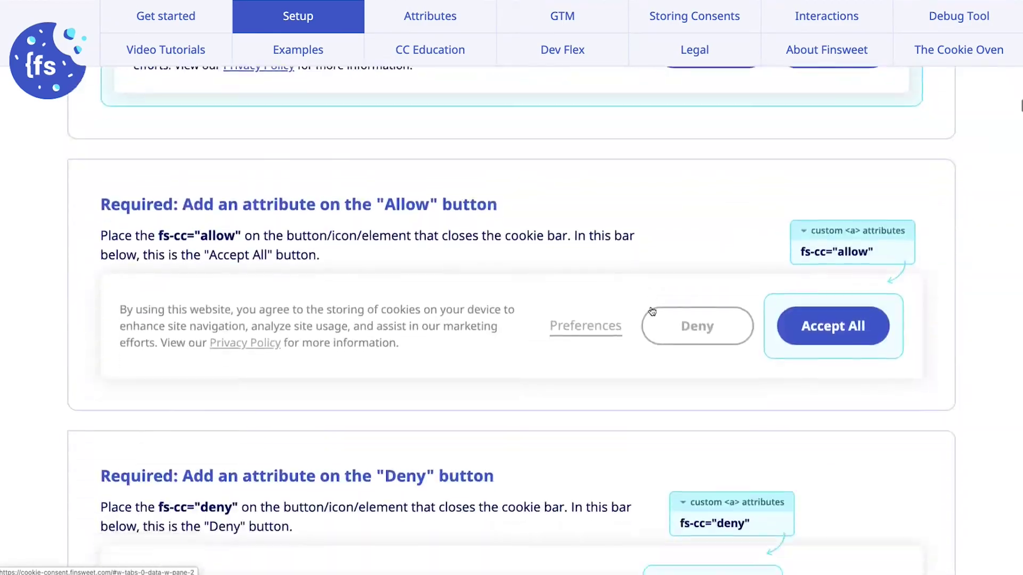
scroll(651, 311, "down", 20)
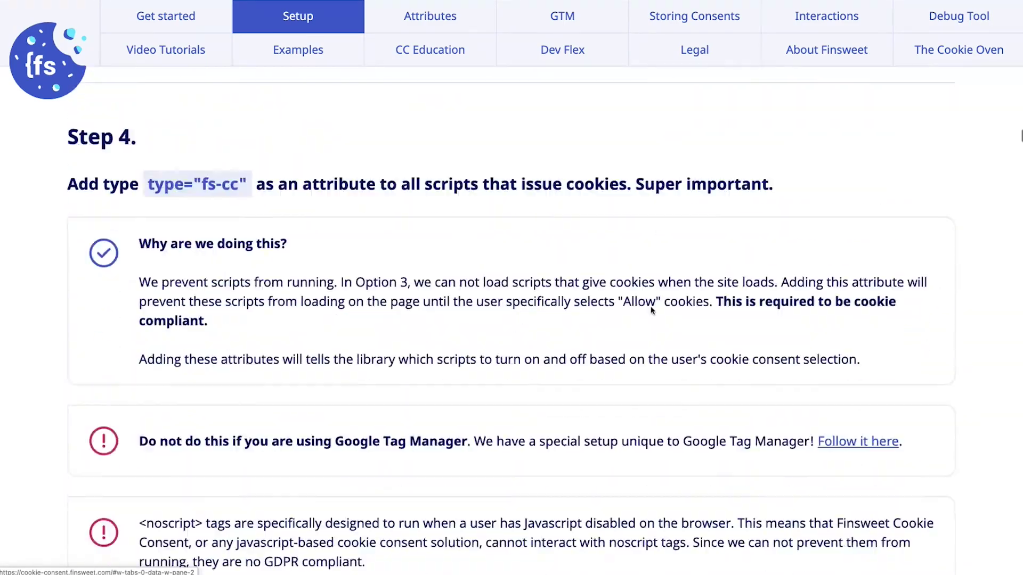
scroll(651, 311, "down", 20)
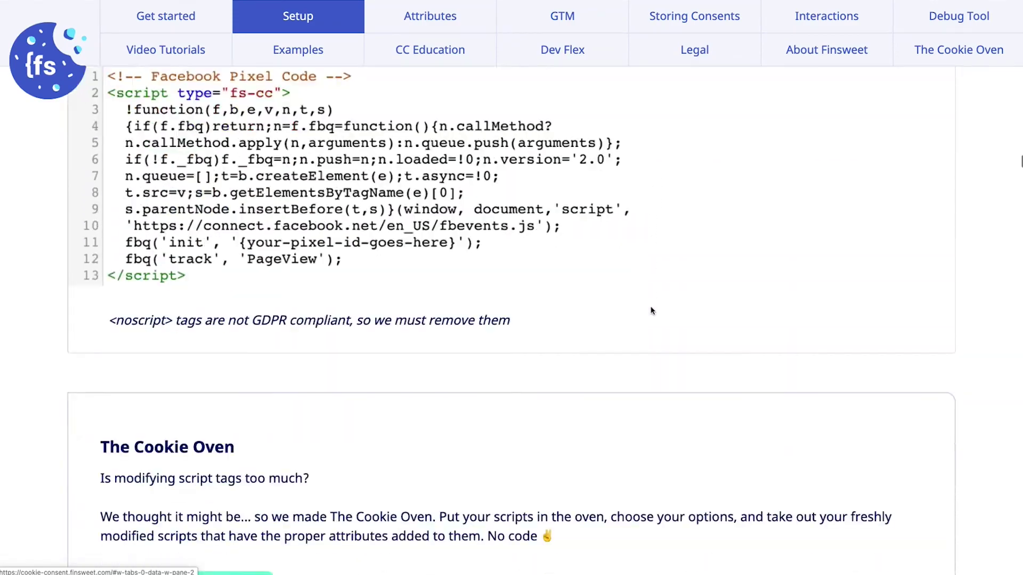
scroll(651, 311, "down", 2)
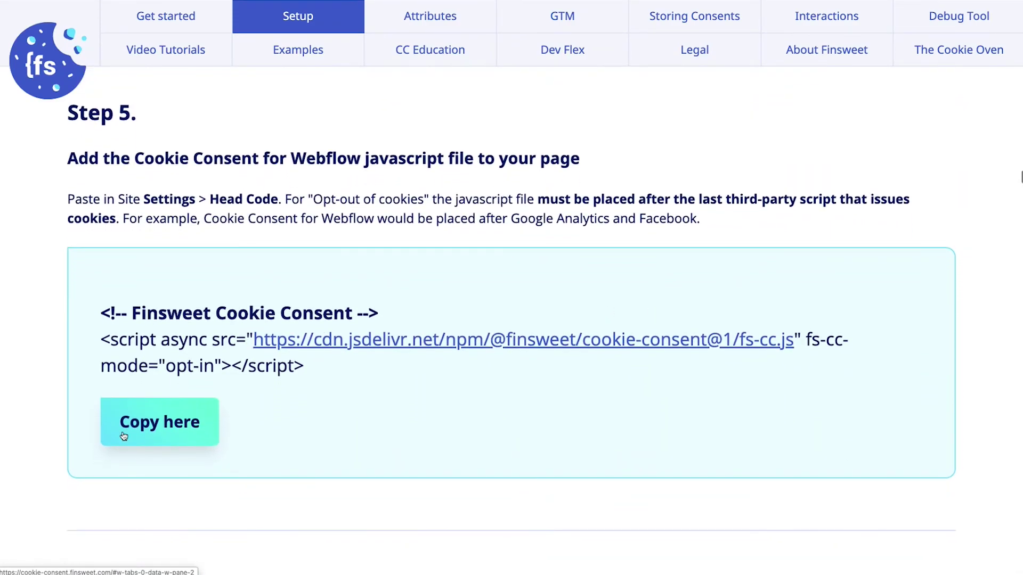
left_click(167, 421)
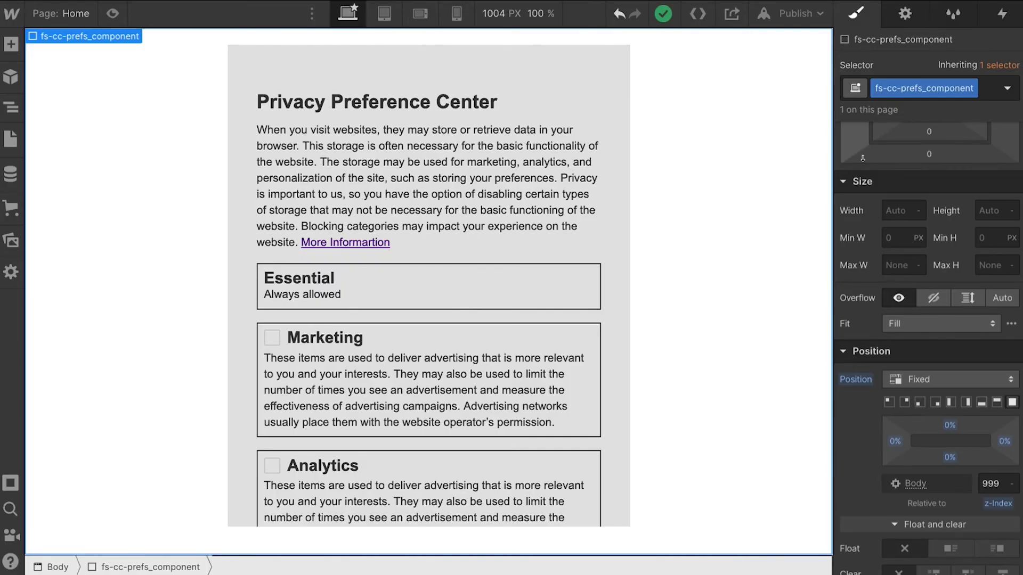
Switch to the Webflow Designer, set the fs-cc-prefs_component display to none, and check the component in the Navigator
scroll(1010, 202, "up", 5)
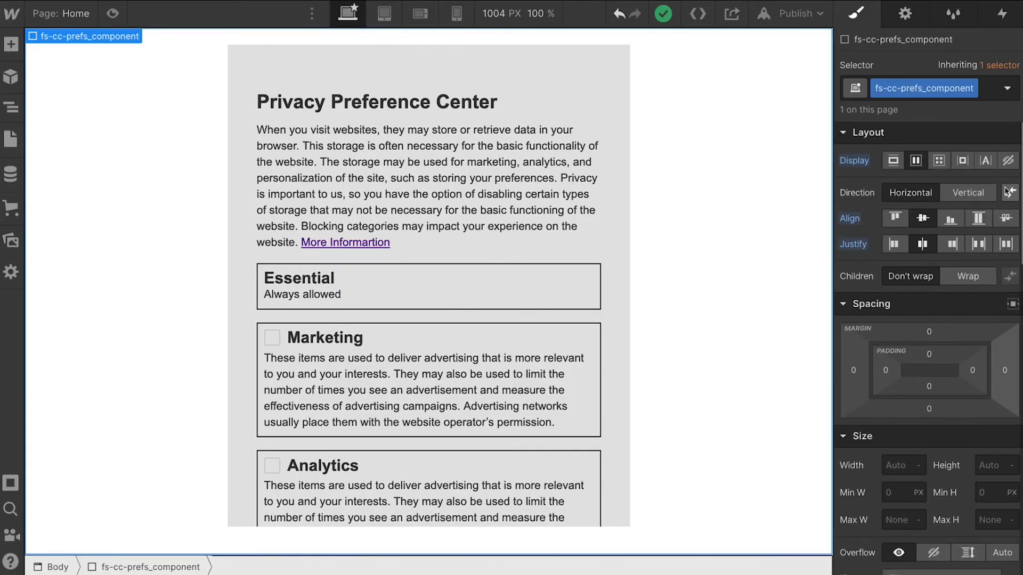
left_click(1008, 161)
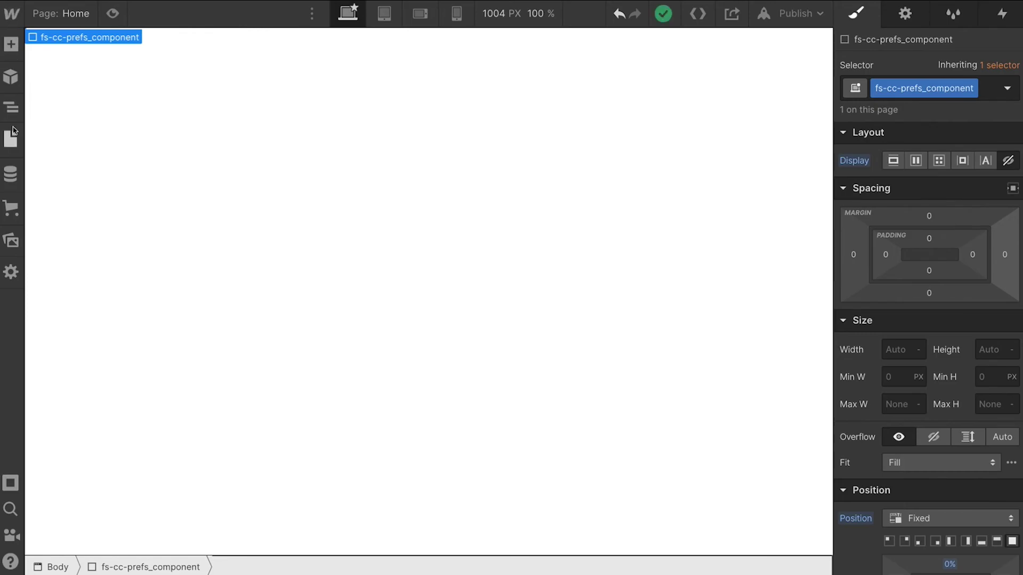
left_click(11, 107)
left_click(41, 132)
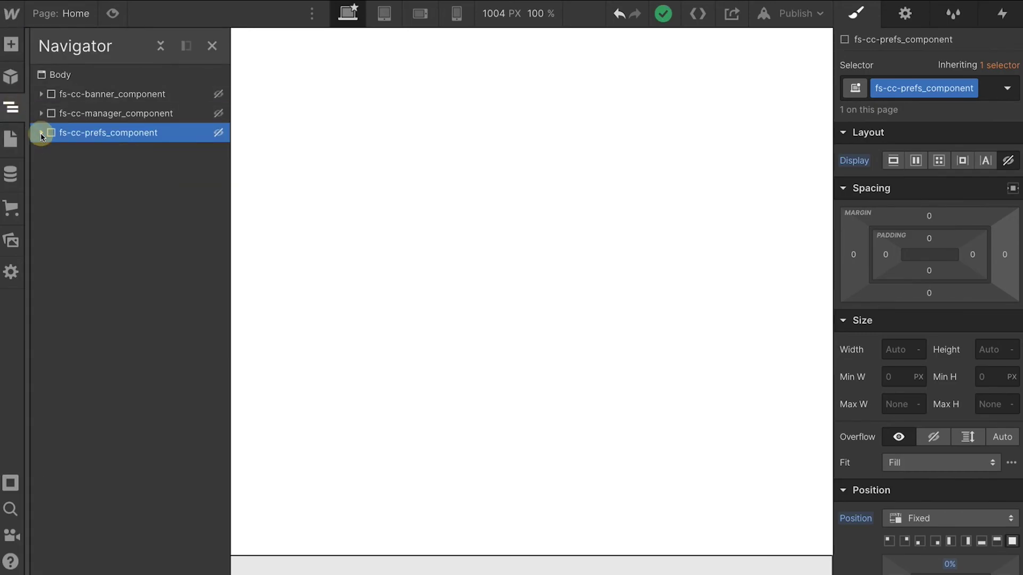
Paste the Finsweet Cookie Consent script with fs-cc-mode="opt-in" into the project's custom head code and save the changes
left_click(3, 12)
left_click(41, 55)
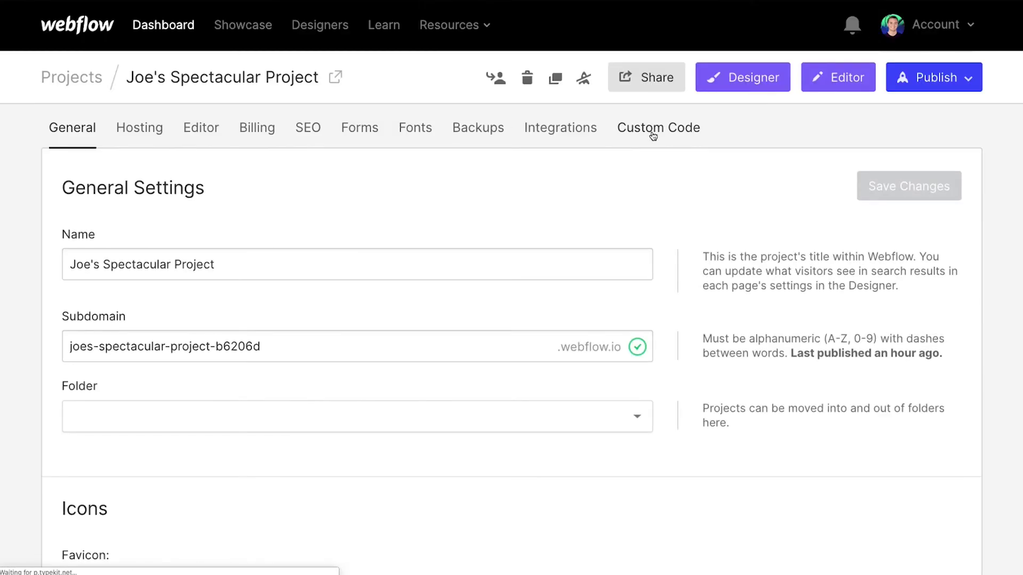
left_click(654, 130)
left_click(285, 459)
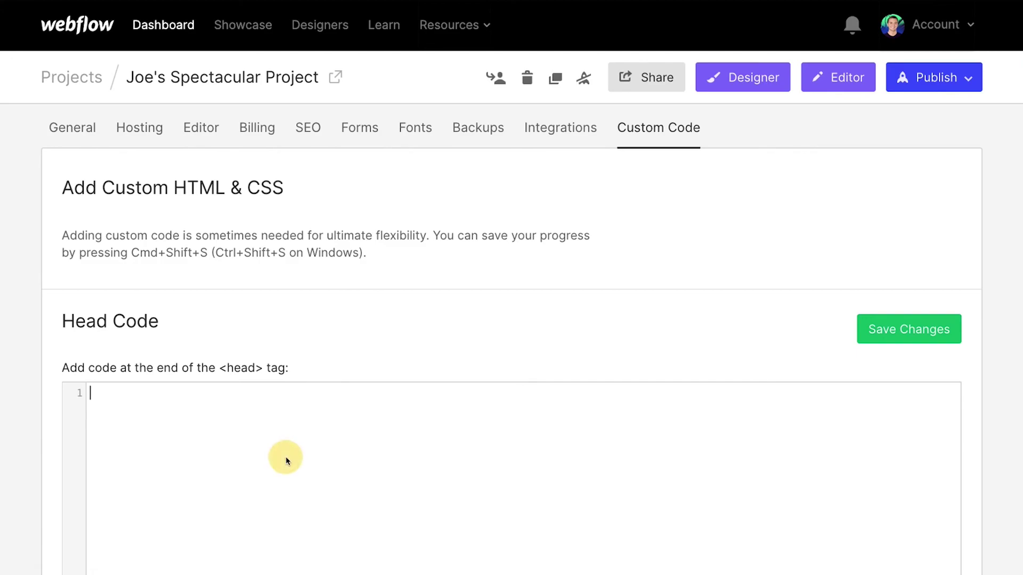
type("<!-- Finsweet Cookie Consent --> <script async src=\"https://cdn.jsdelivr.net/npm/@finsweet/cookie-consent@1/fs-cc.js\" fs-cc-mode=\"opt-in\"></script>")
left_click(915, 329)
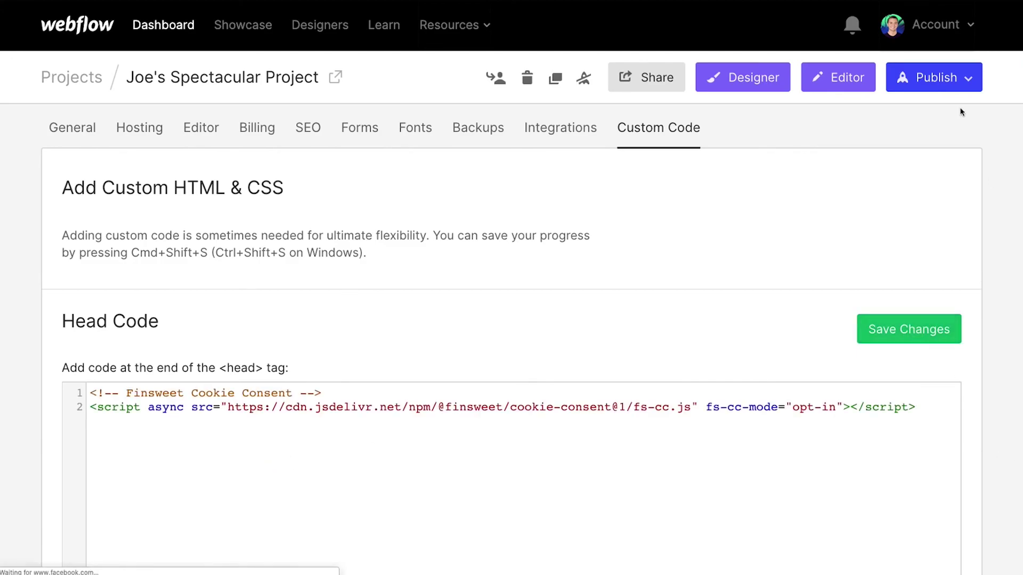
Publish the project to its webflow.io subdomain and allow cookies in the live site's cookie banner
left_click(930, 77)
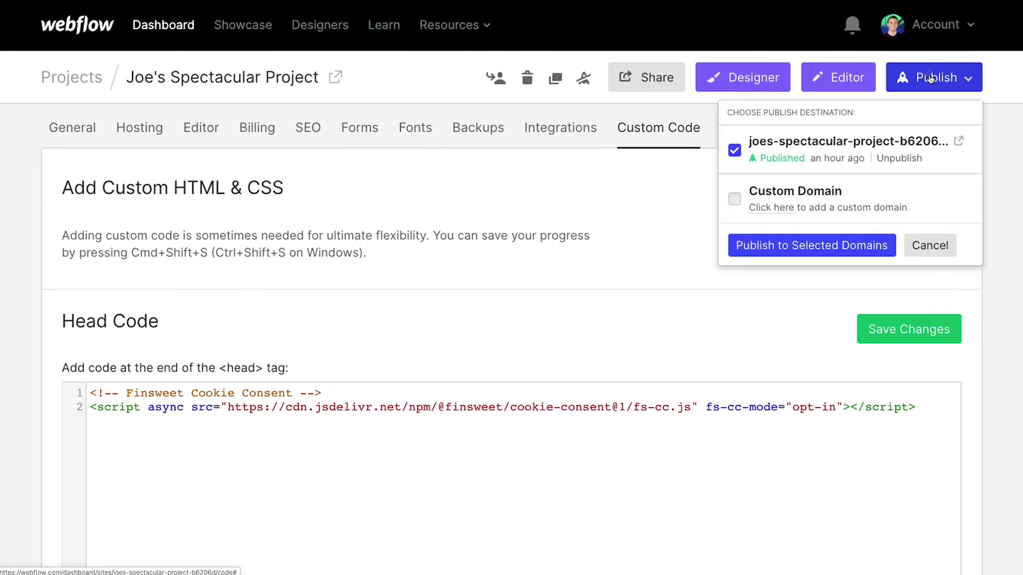
left_click(798, 253)
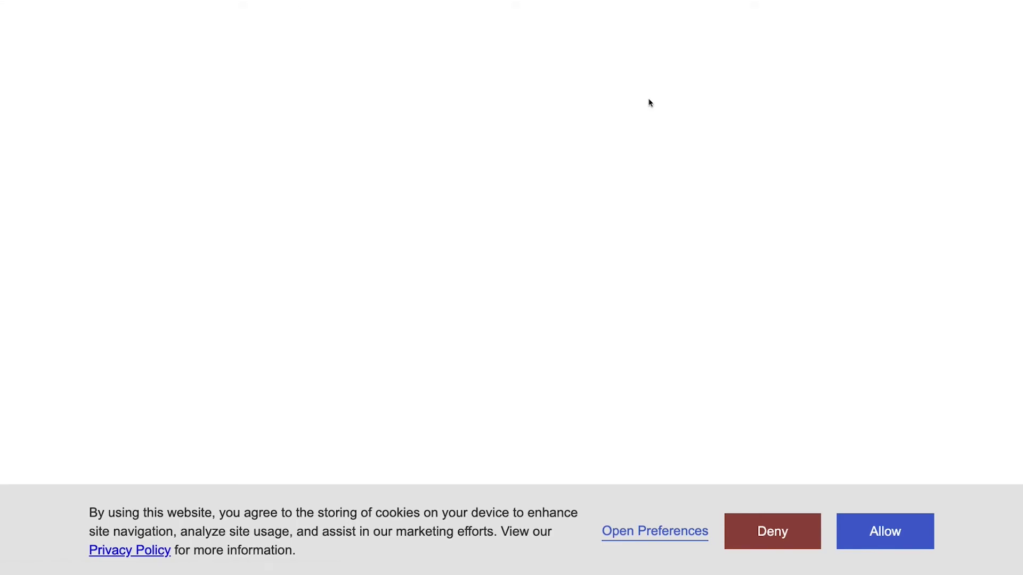
left_click(882, 542)
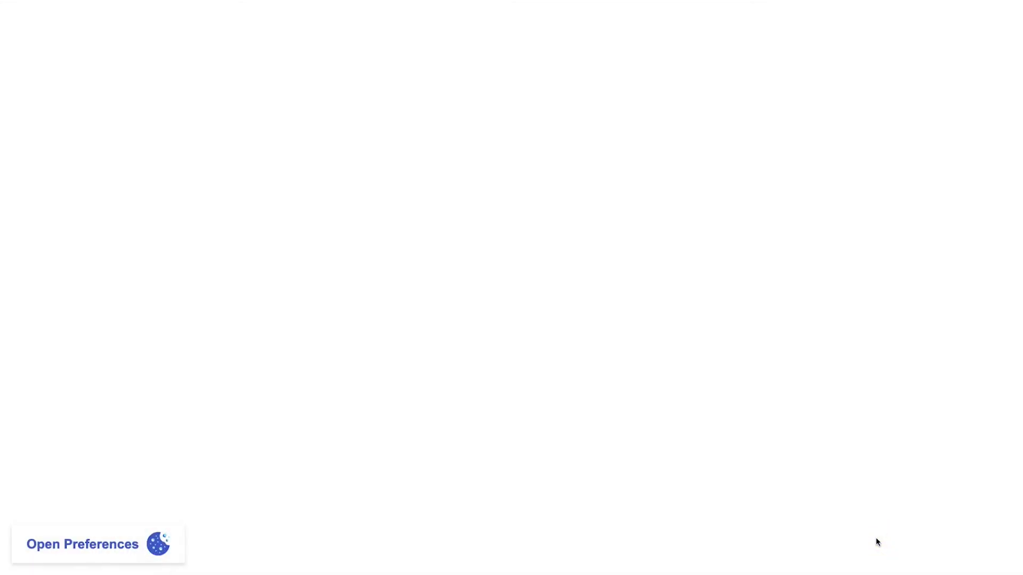
Open the cookie preferences on the live site, look over the categories and buttons, and close the form through its overlay
left_click(68, 548)
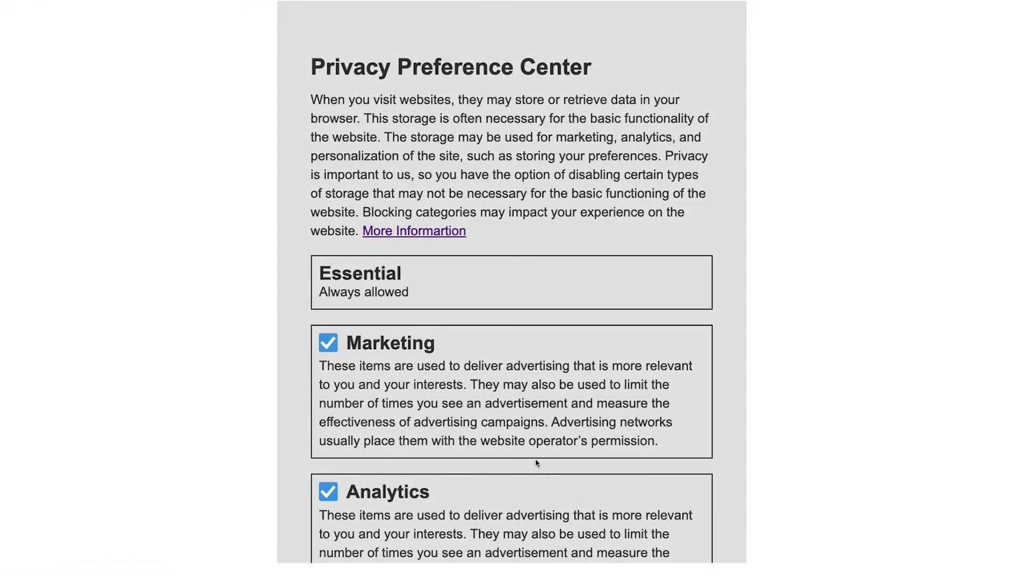
scroll(536, 463, "down", 5)
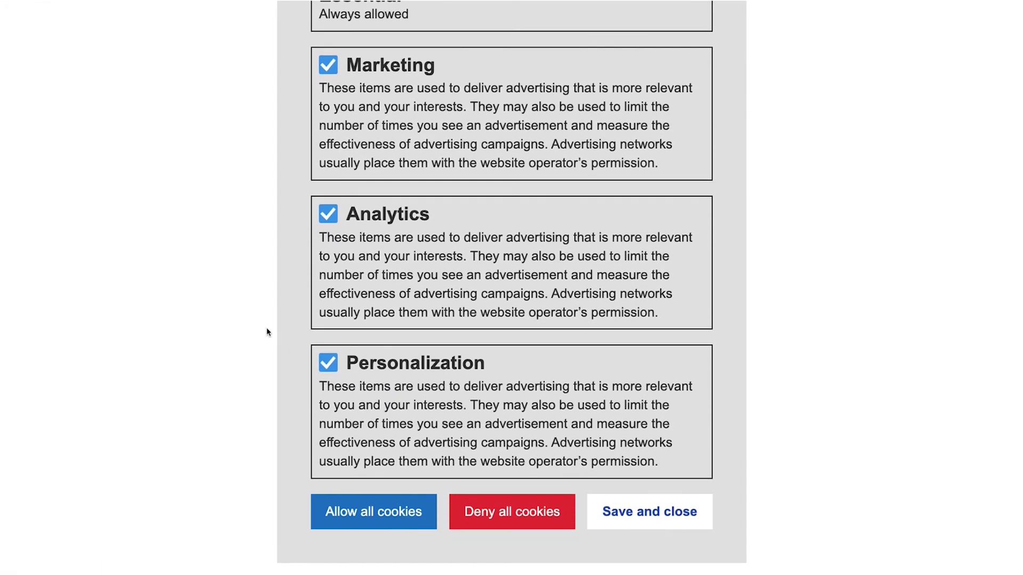
scroll(336, 367, "up", 5)
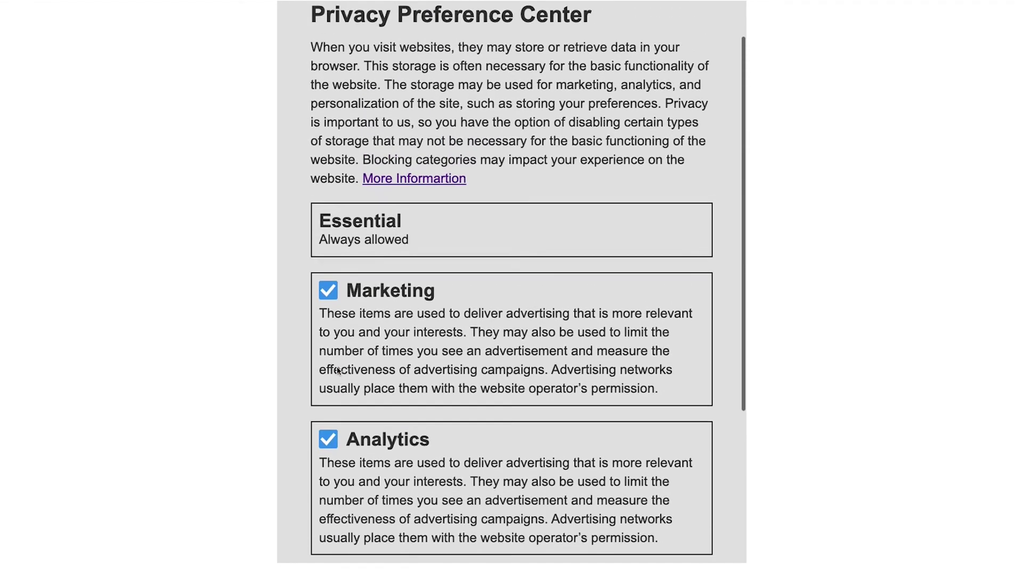
left_click(829, 217)
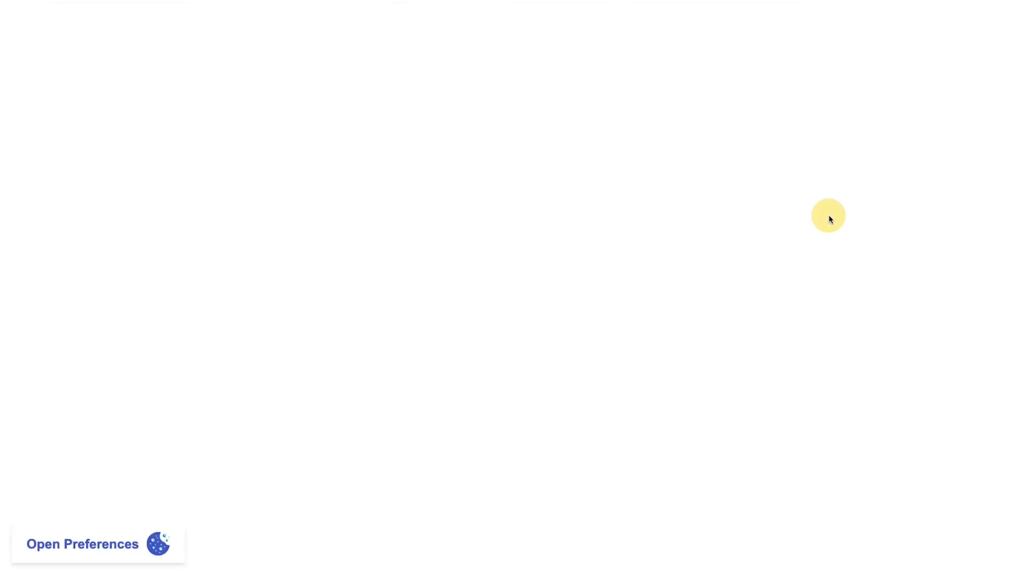